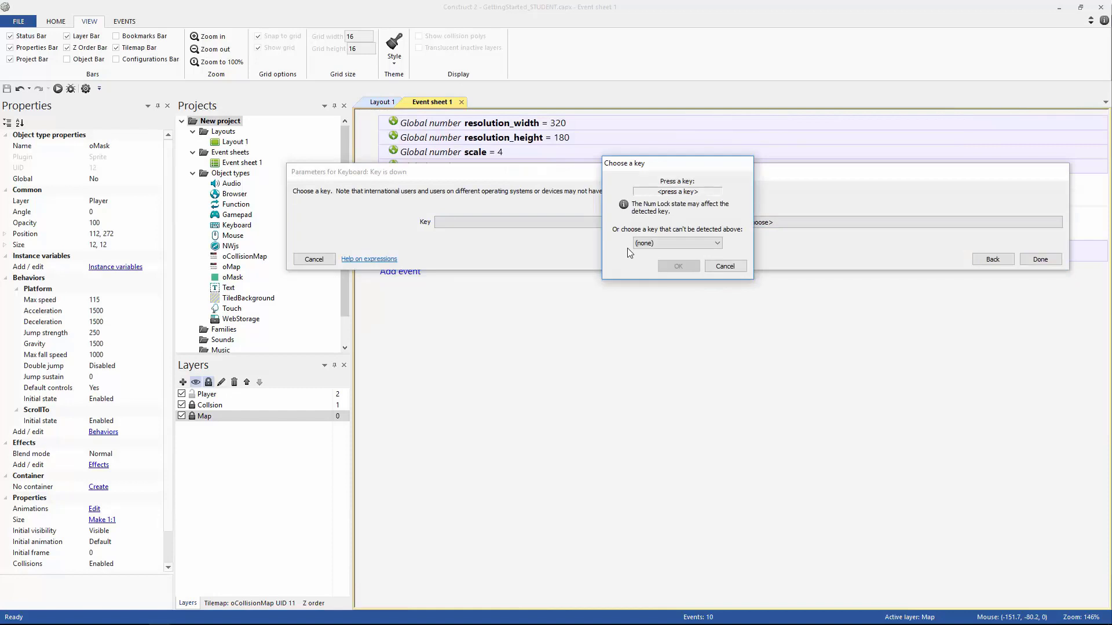
Create a Keyboard "Key is down" event for the D key and paste two copies of it below.
key(d)
click(679, 266)
click(1038, 260)
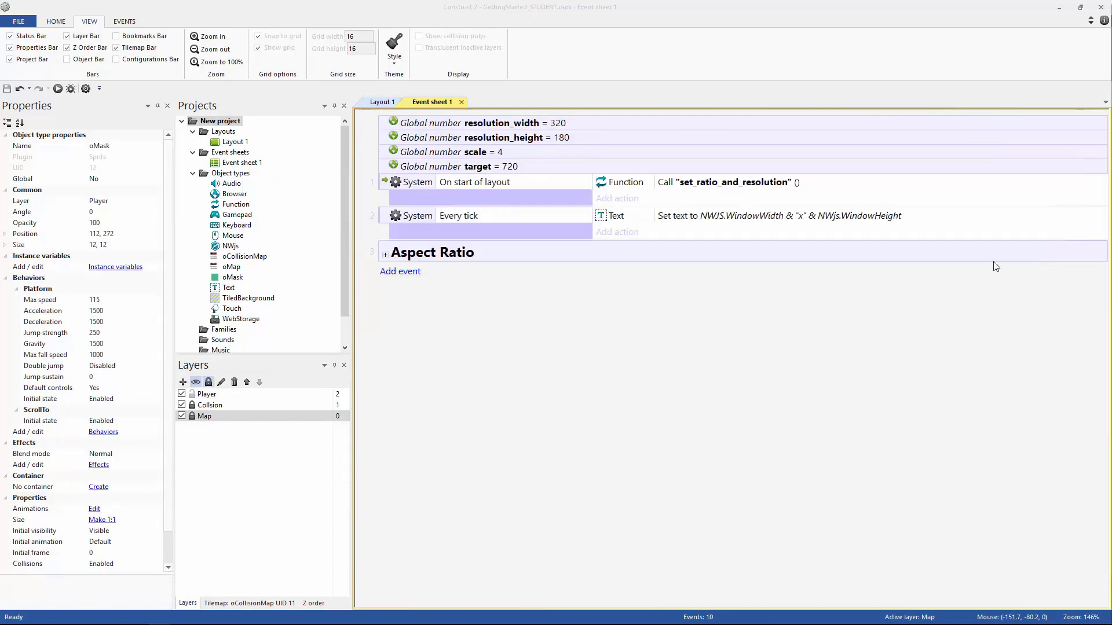
key(ctrl+c)
key(ctrl+v)
key(ctrl+v)
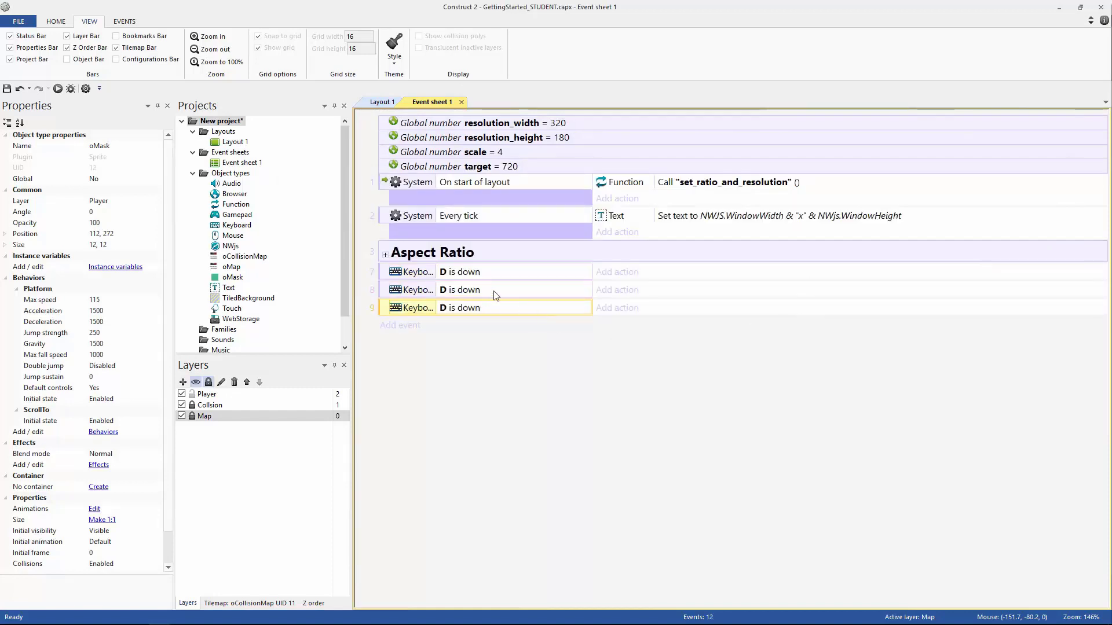
Change the key of the second "D is down" event to A.
click(495, 293)
double_click(495, 291)
click(568, 226)
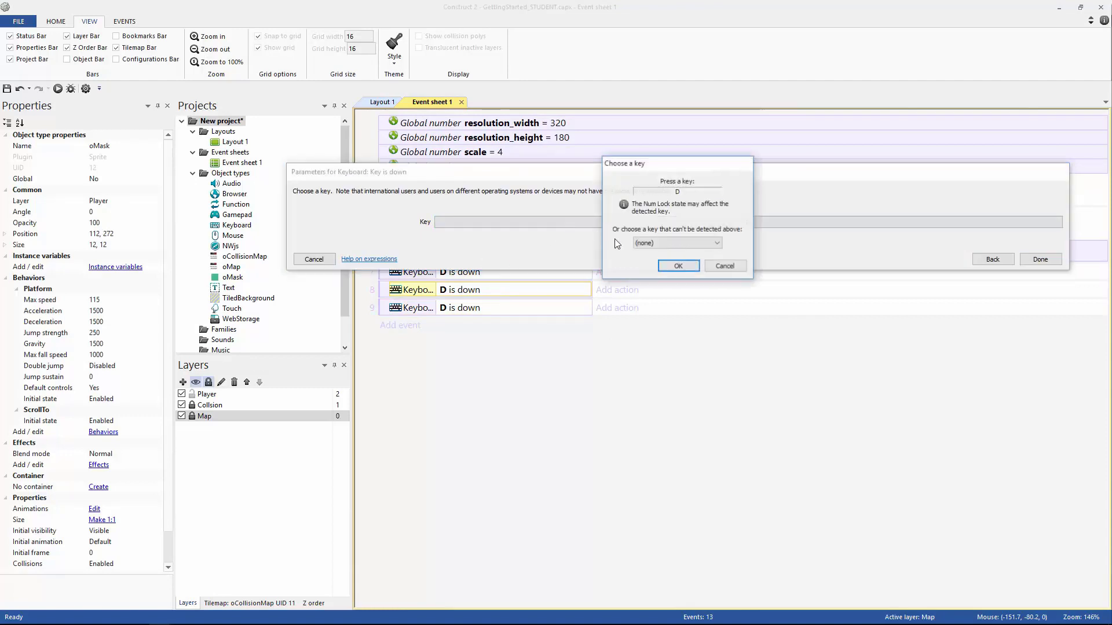
key(a)
click(676, 271)
click(1040, 259)
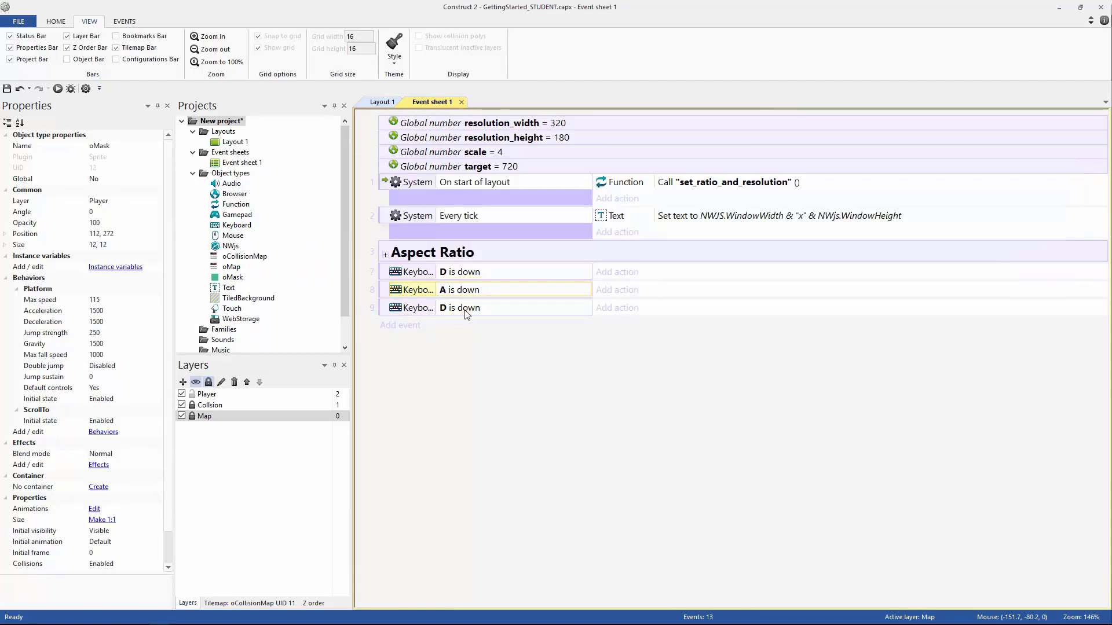
Change the third "D is down" event to the Keyboard condition "On key pressed" with the W key.
click(486, 311)
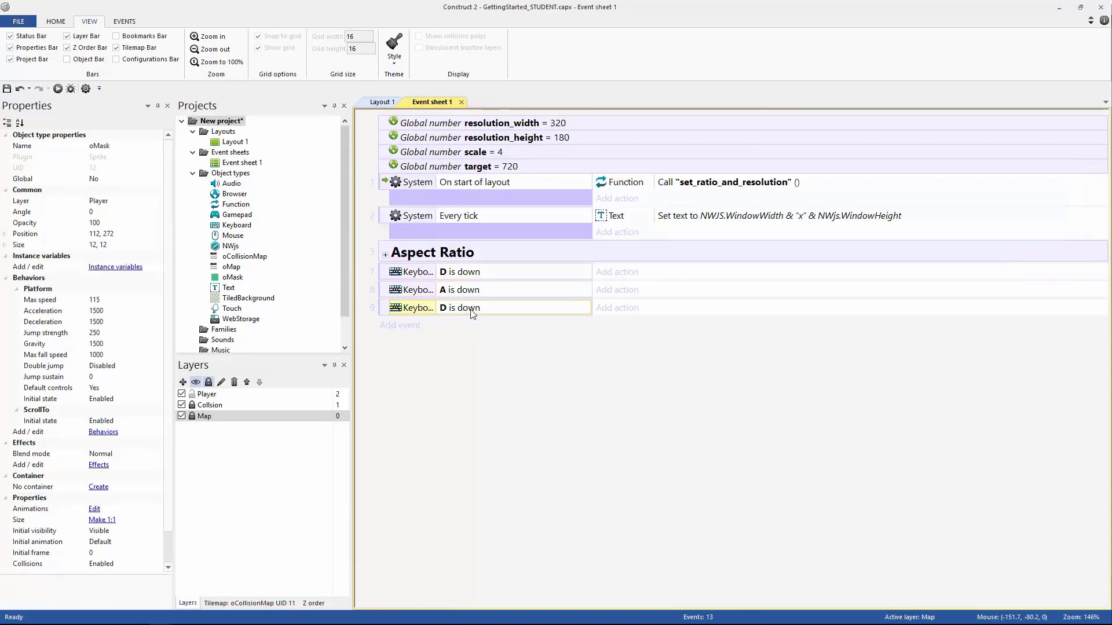
double_click(473, 313)
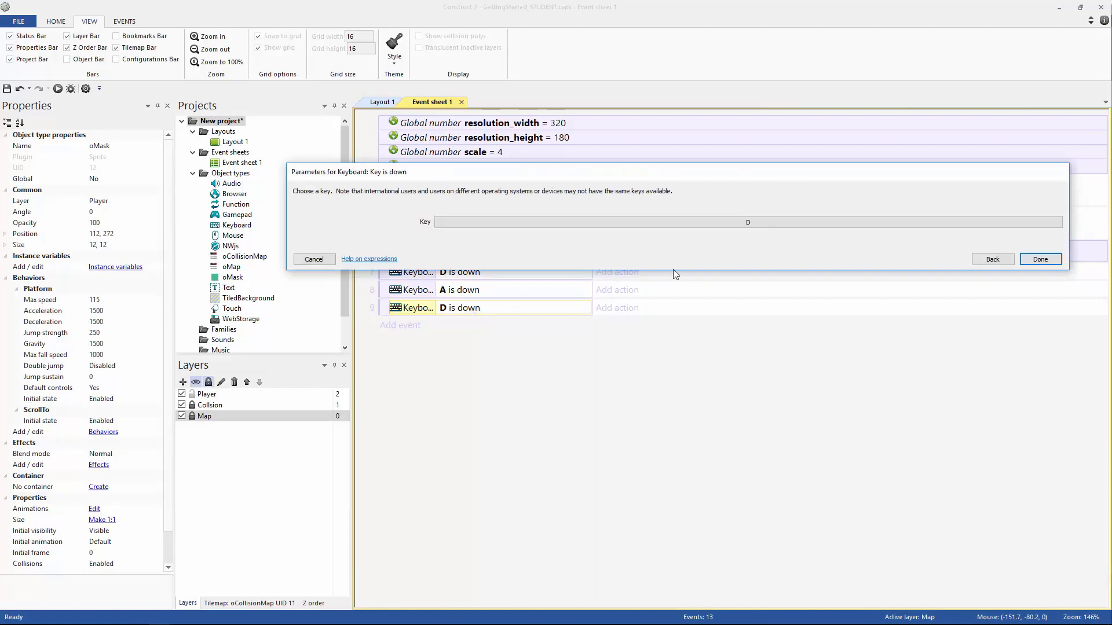
click(992, 260)
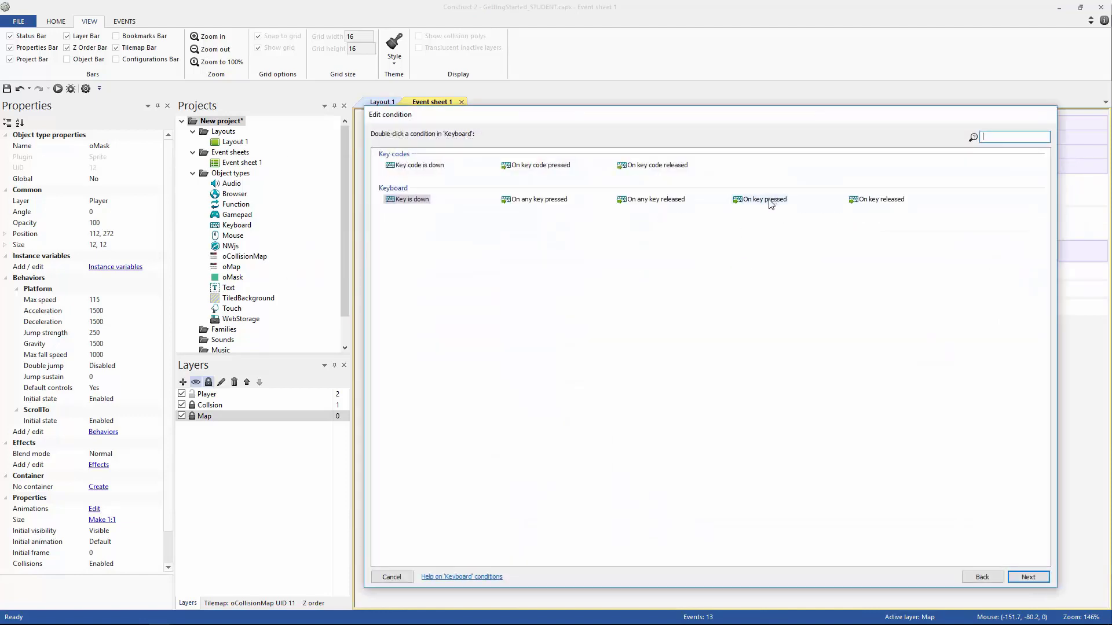
double_click(765, 199)
click(719, 225)
key(w)
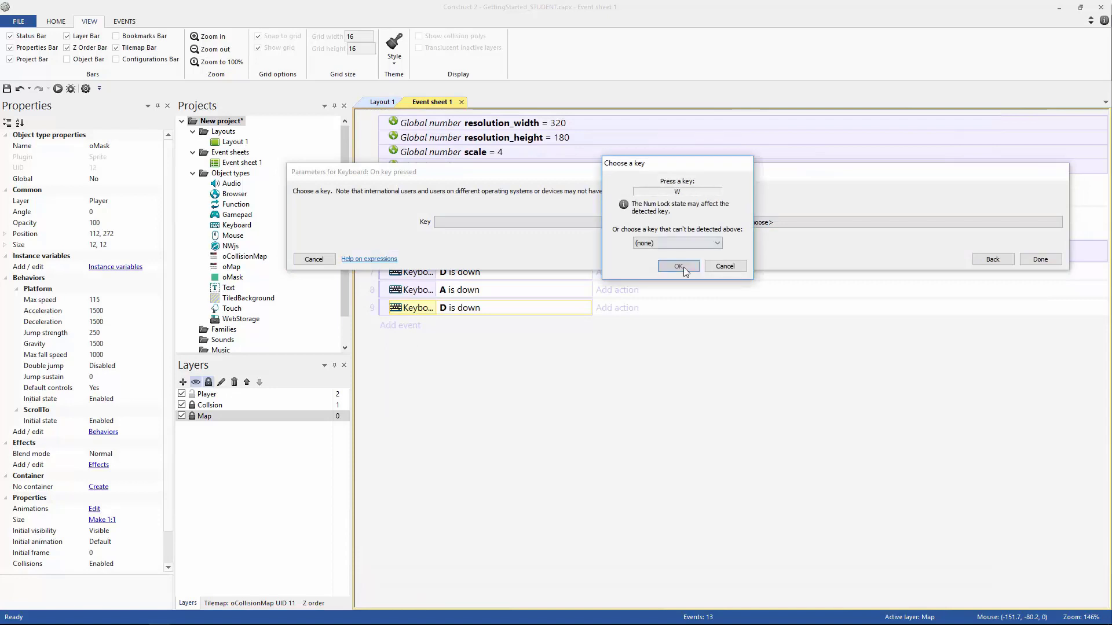
click(678, 266)
click(1037, 260)
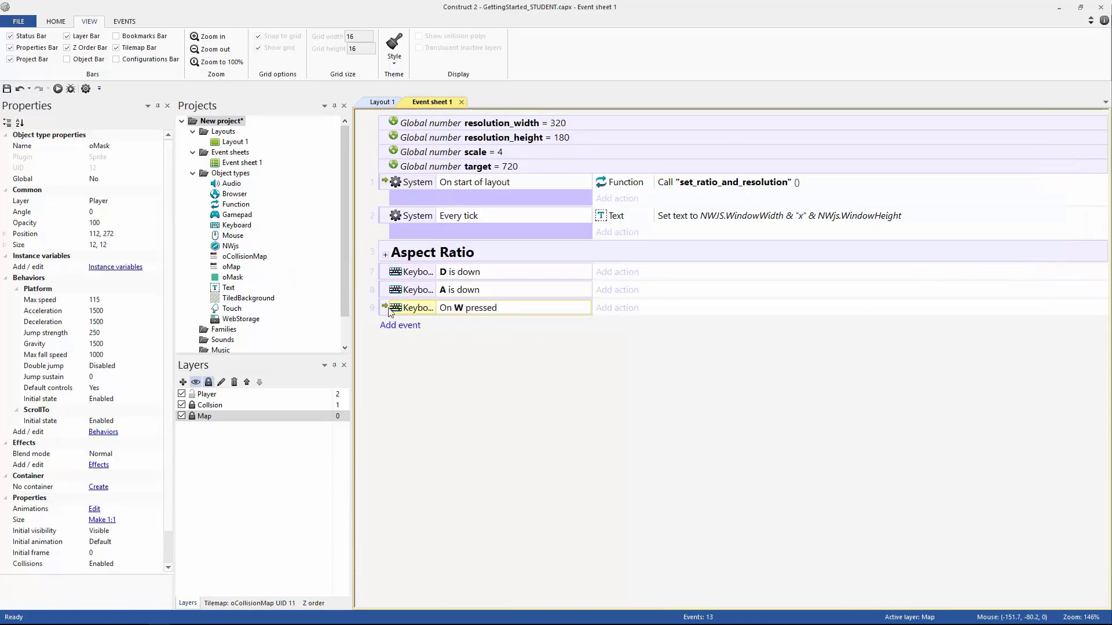
Reorder the three keyboard events so that W comes first, followed by A and D.
drag(390, 311, 391, 270)
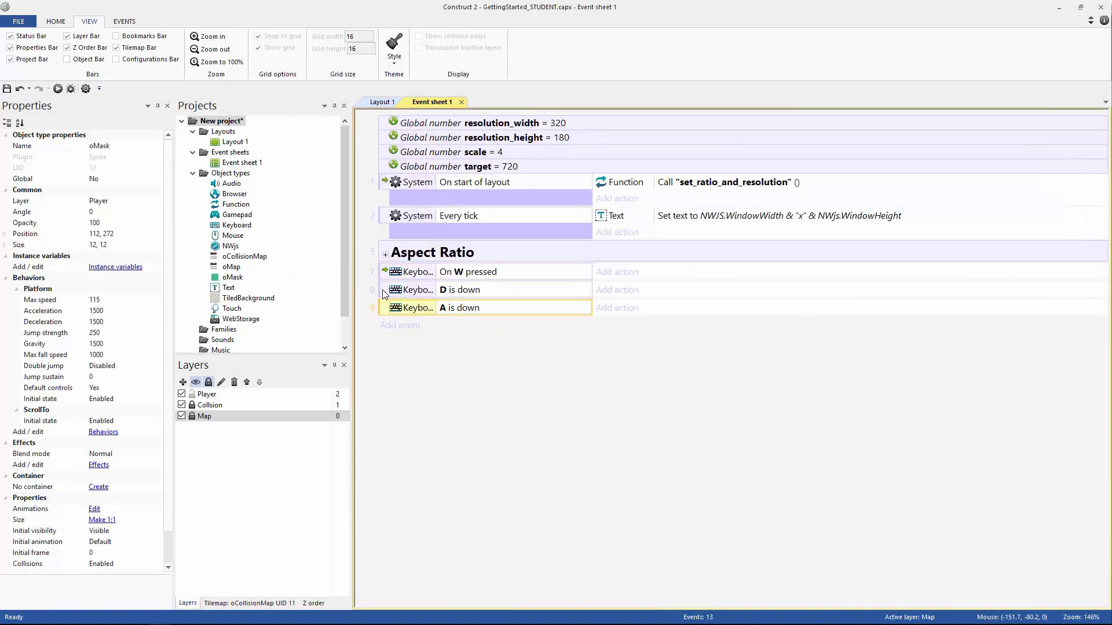
drag(389, 307, 399, 284)
click(512, 277)
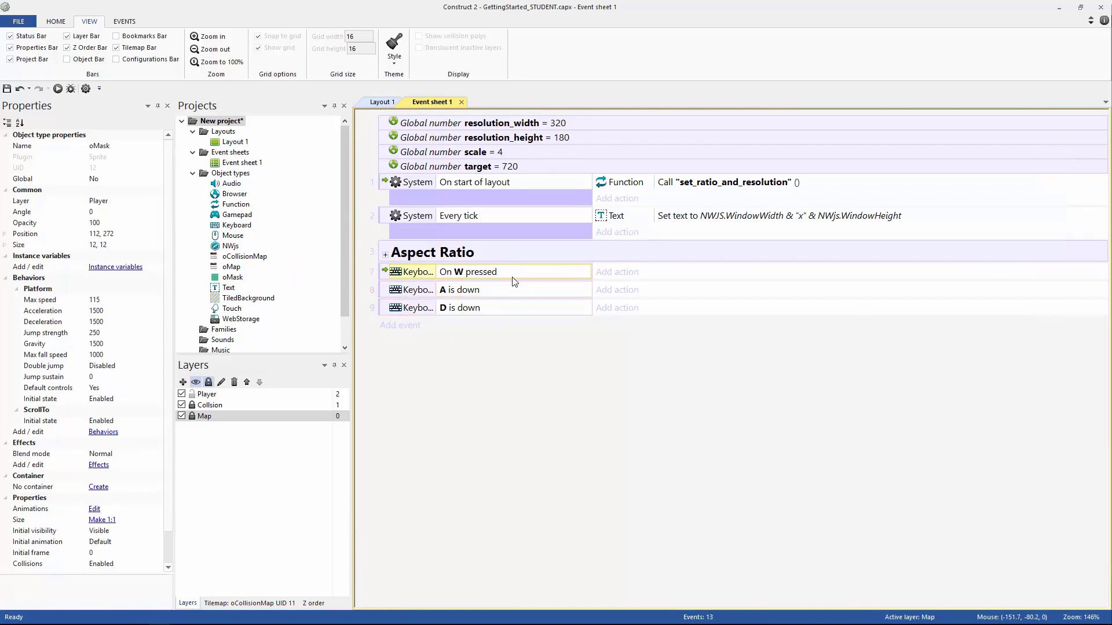
click(510, 291)
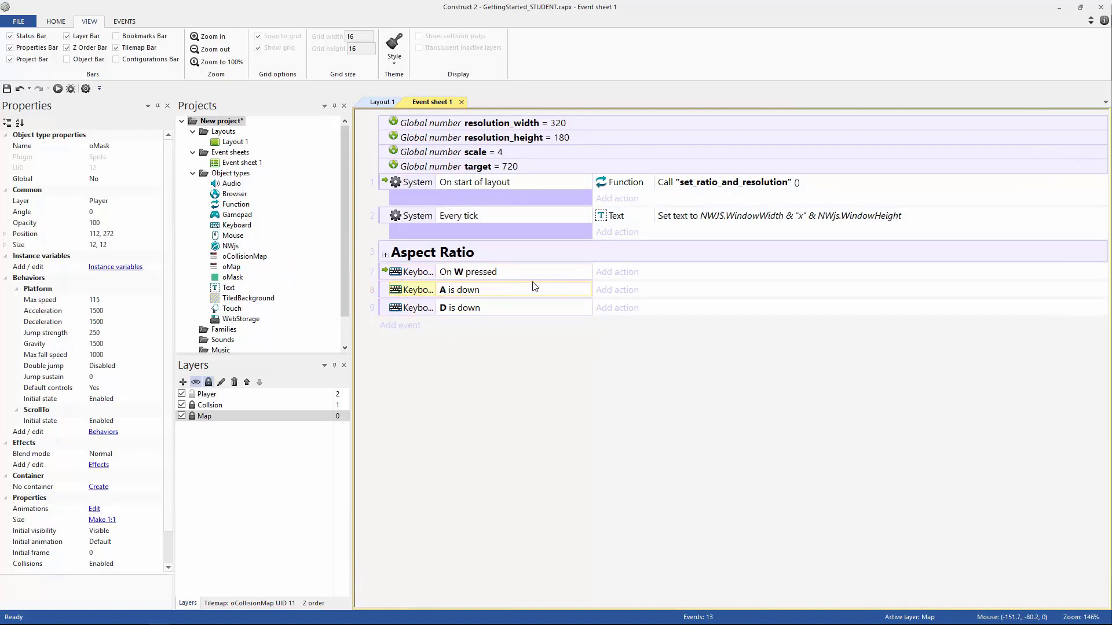
click(390, 306)
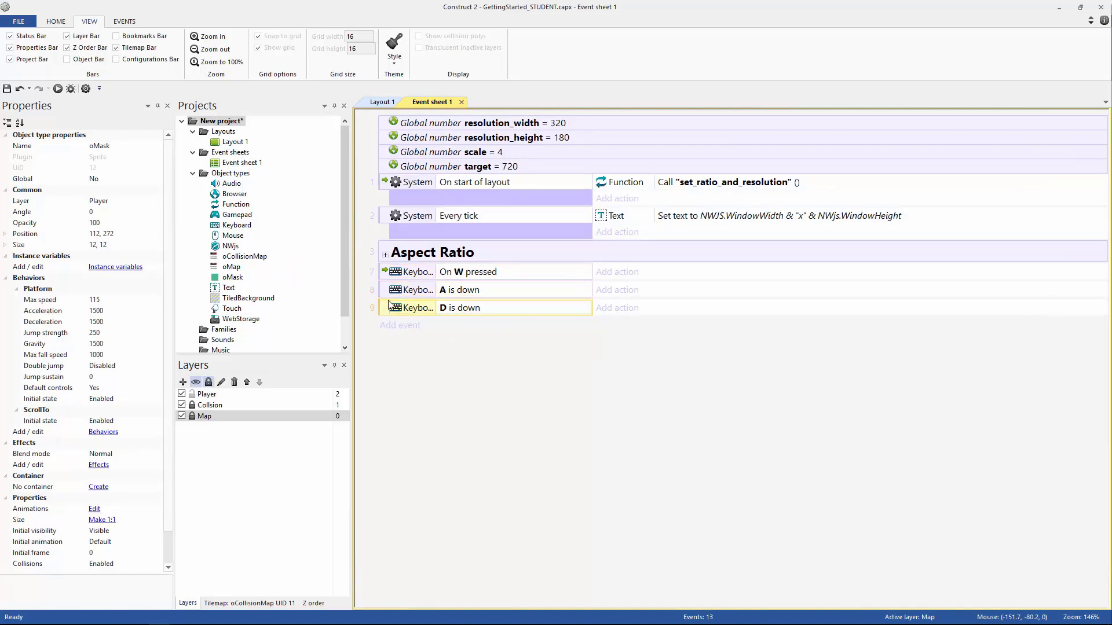
click(529, 278)
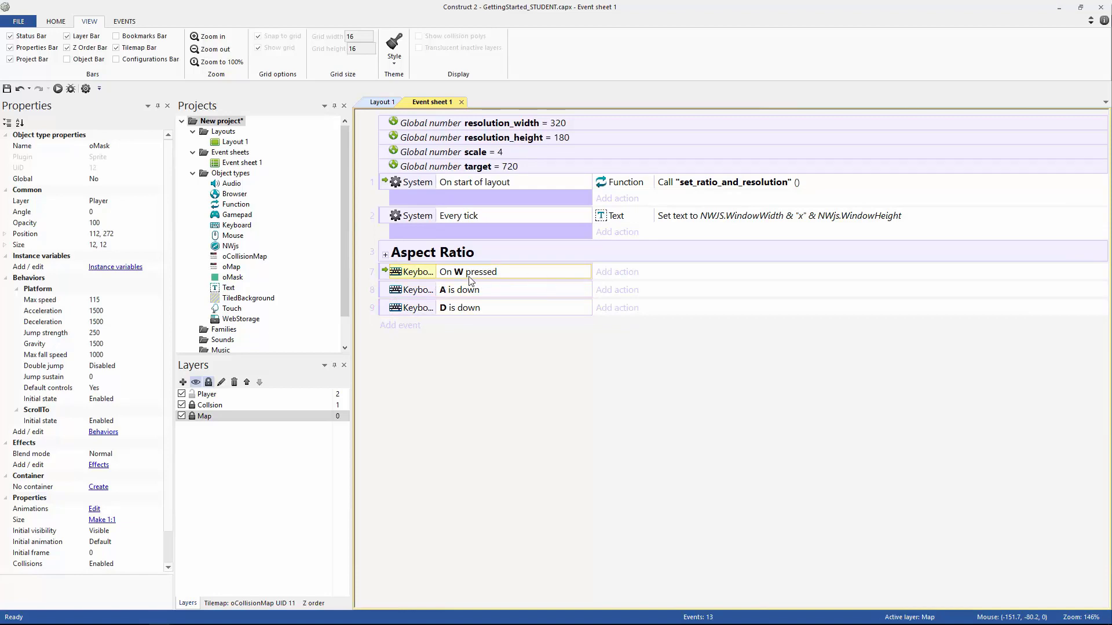
Add an oMask Platform "Simulate control" action set to Jump to the "On W pressed" event.
click(605, 273)
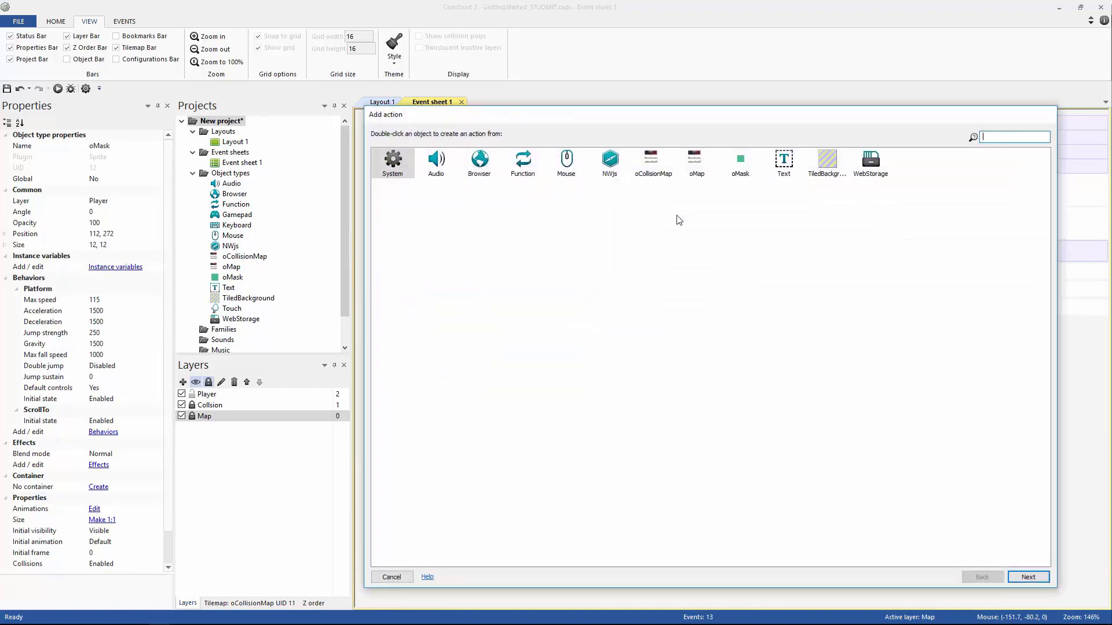
double_click(740, 174)
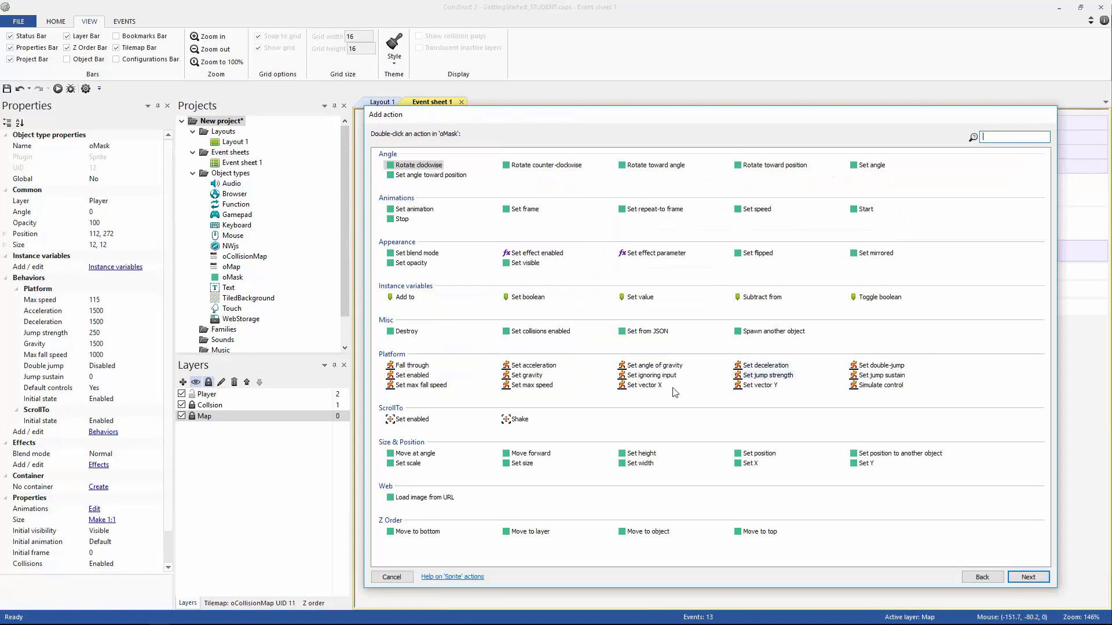
double_click(879, 385)
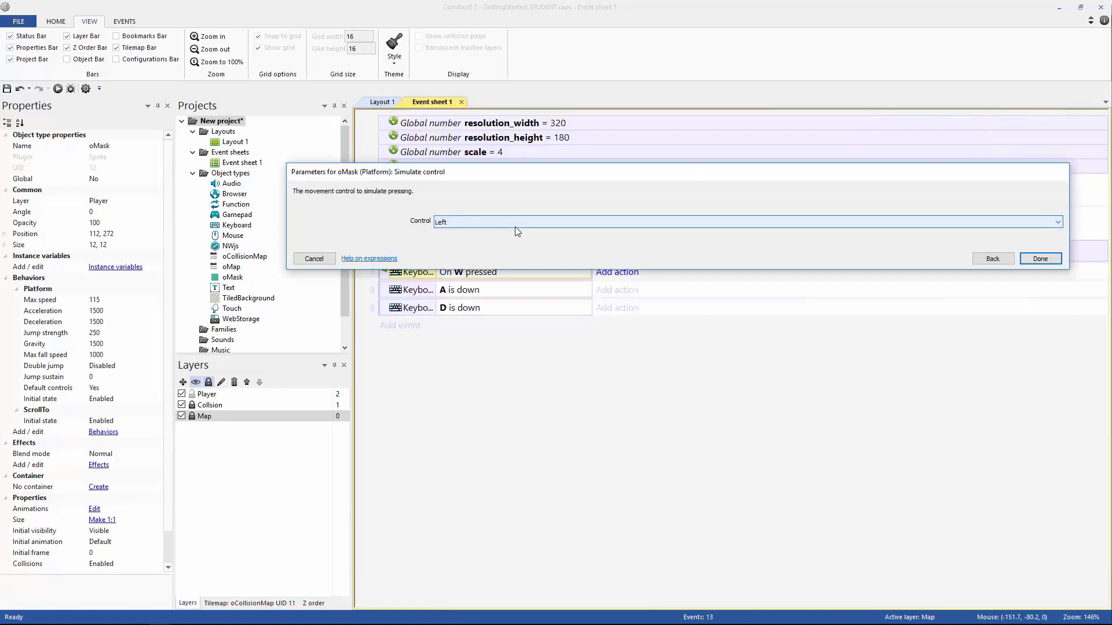
click(446, 222)
click(496, 252)
click(1039, 259)
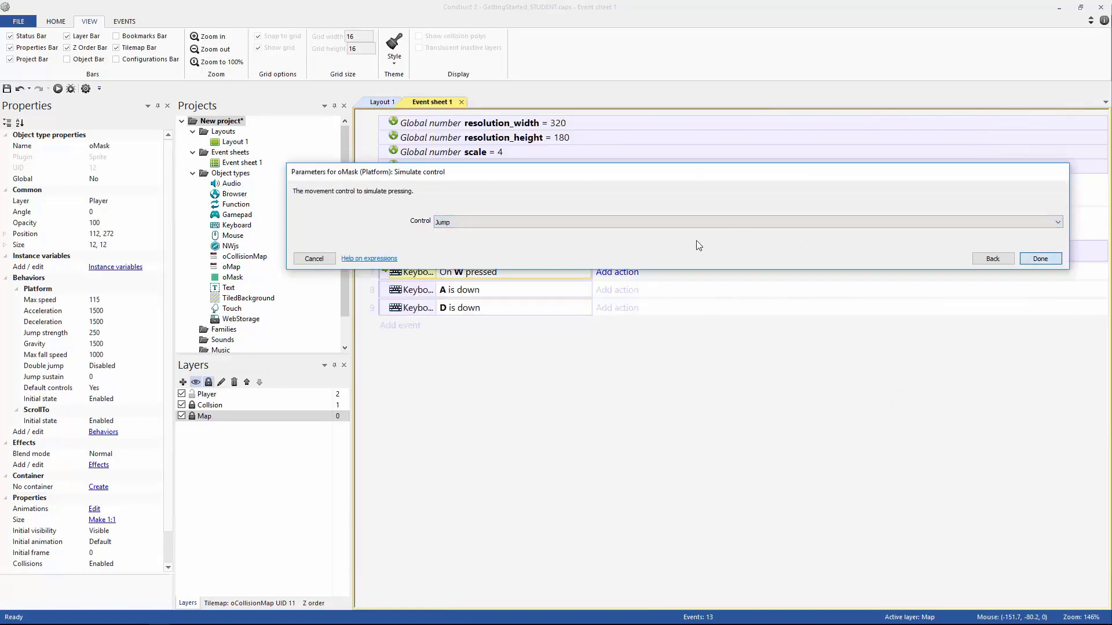
Copy the Jump action to the "A is down" event and set the copy's control to Left.
ctrl+drag(692, 272, 703, 309)
double_click(703, 307)
click(625, 225)
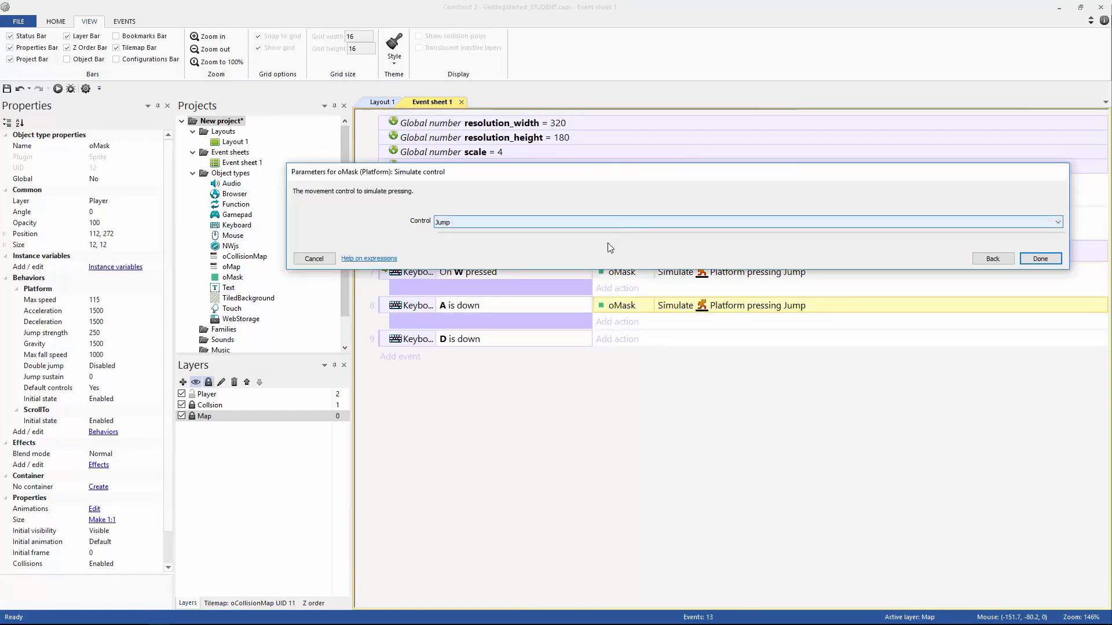
click(607, 241)
click(491, 224)
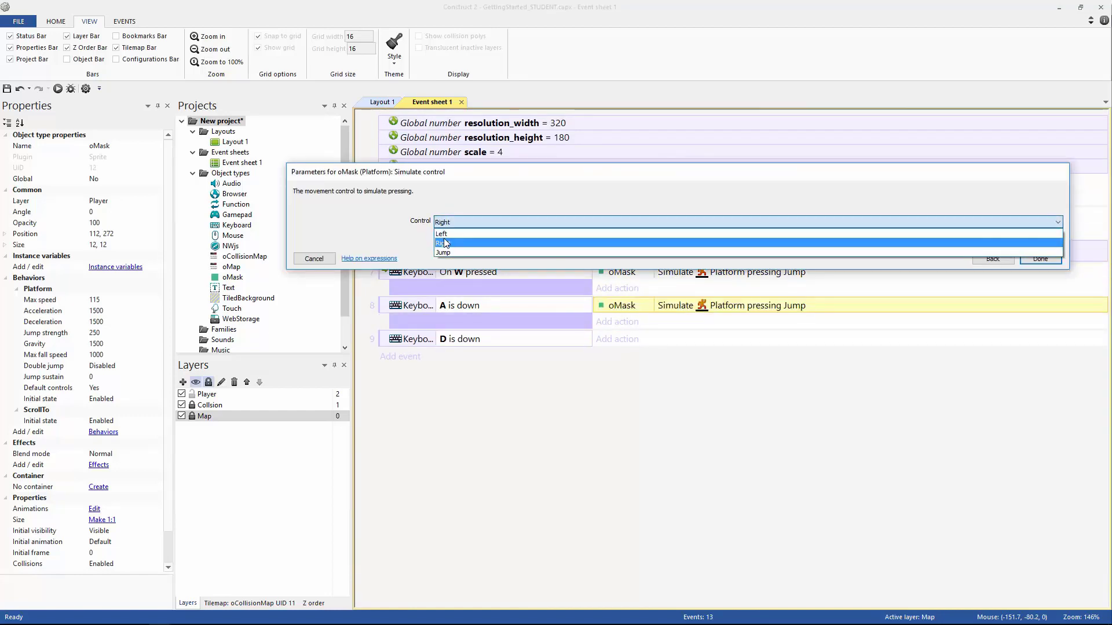
click(491, 234)
click(1041, 258)
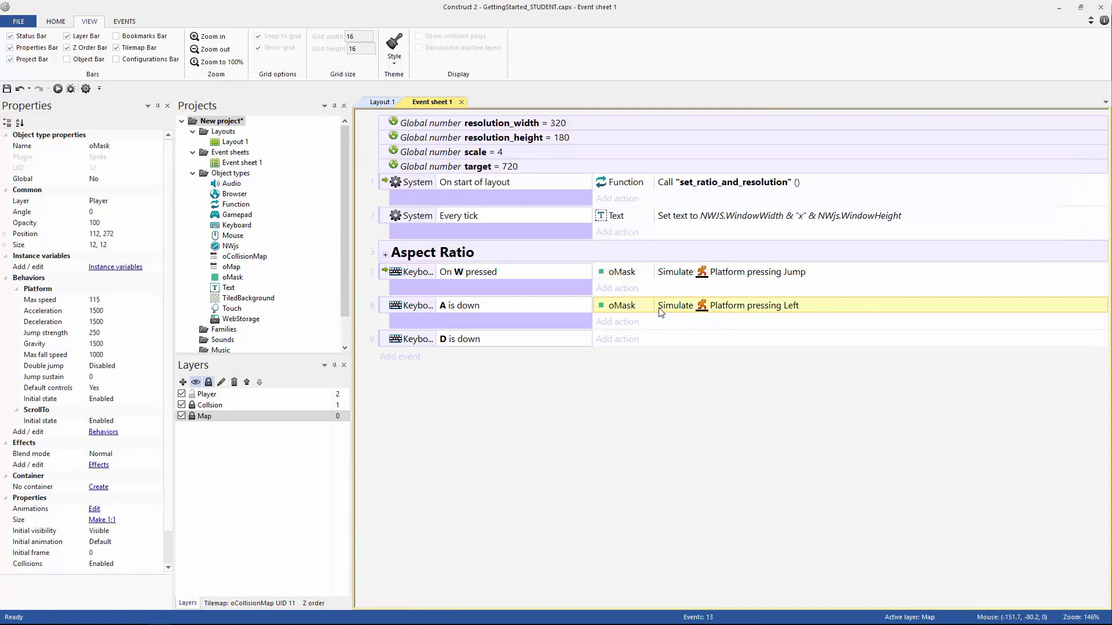
Copy the Left action to the "D is down" event and set the copy's control to Right.
ctrl+drag(665, 307, 724, 345)
double_click(724, 343)
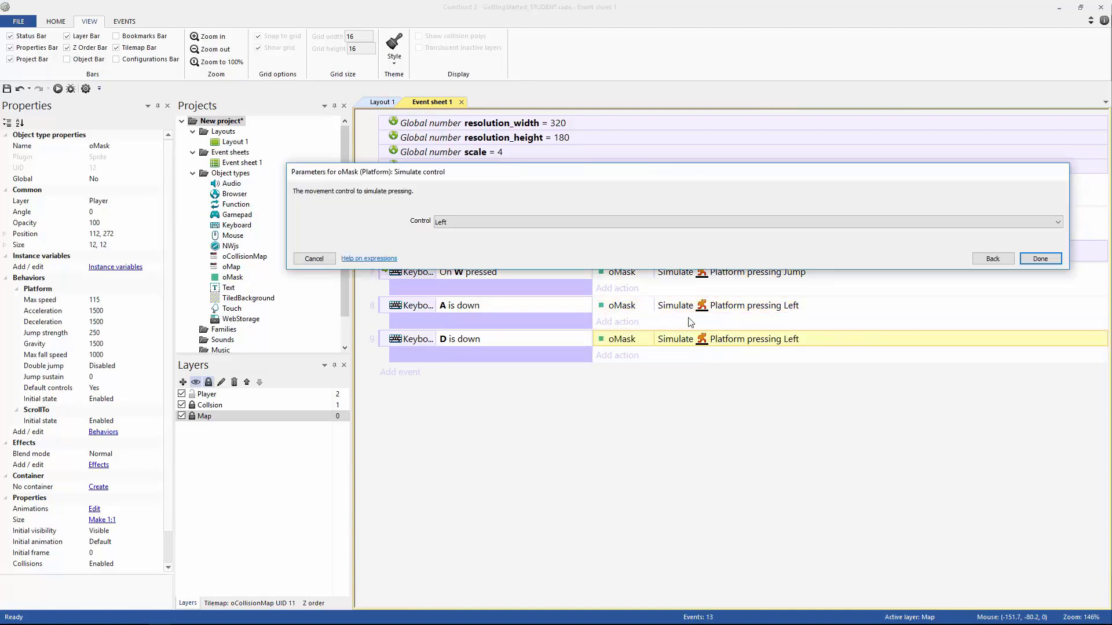
click(554, 225)
click(637, 241)
click(1040, 258)
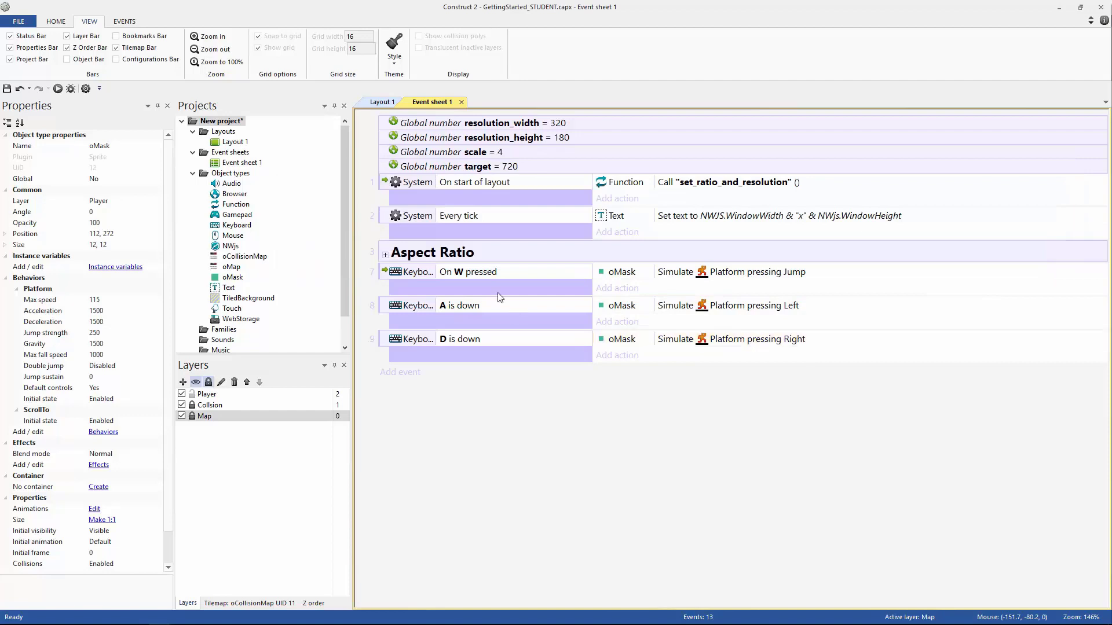
Save the project and run a preview of Layout 1.
key(ctrl+s)
click(381, 102)
click(58, 88)
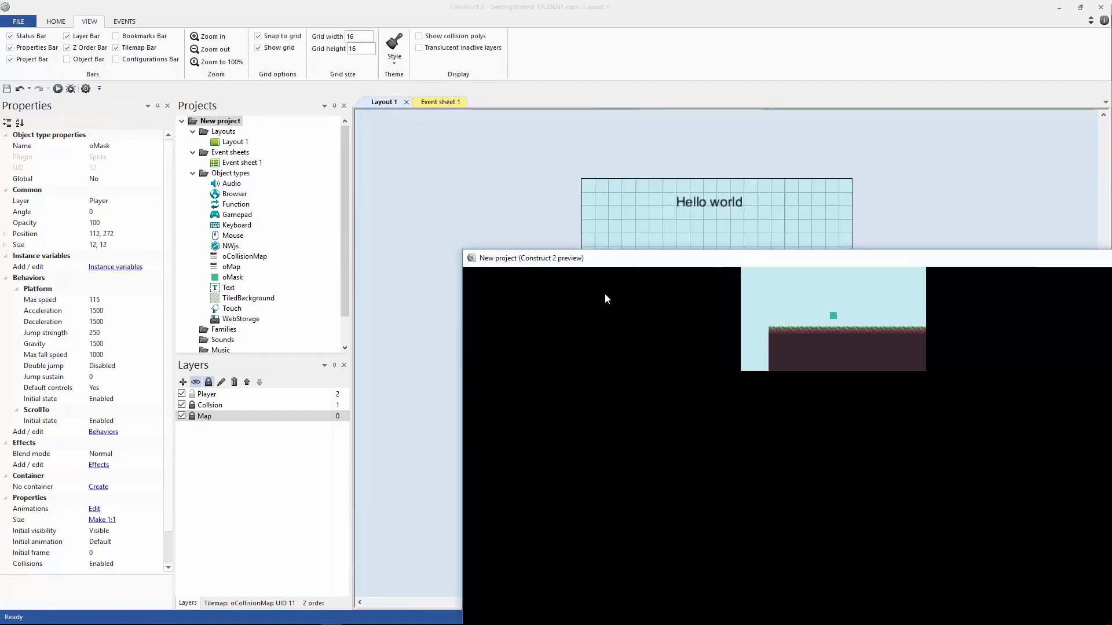
Test the player's left, right and jump movement in the preview and close the preview window.
key(Left)
key(Right)
key(Up)
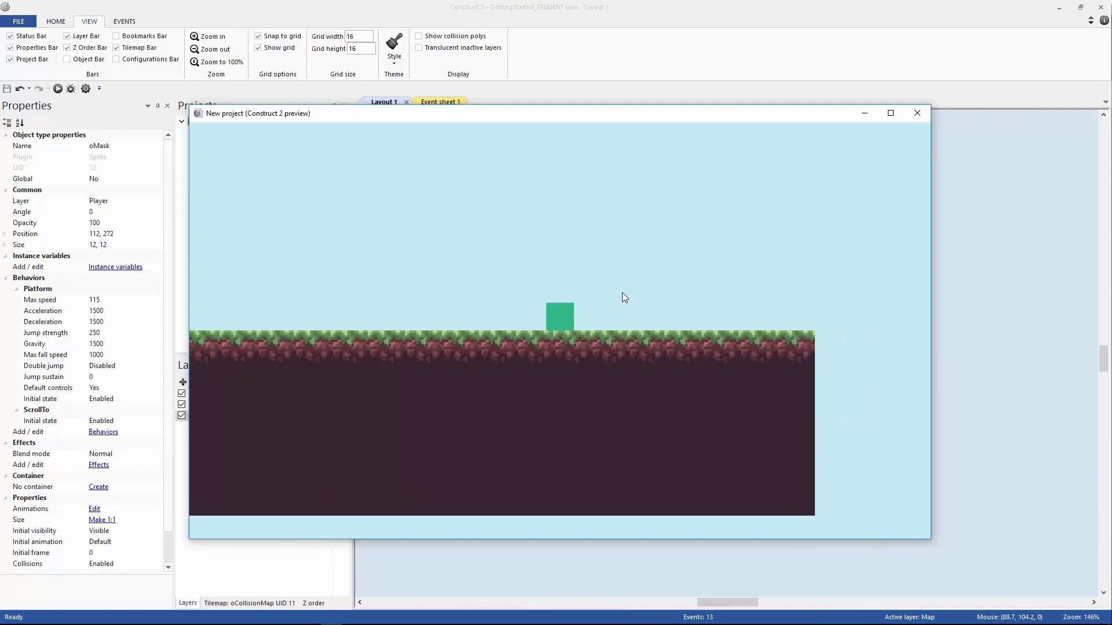
key(Left)
key(Up)
key(Left)
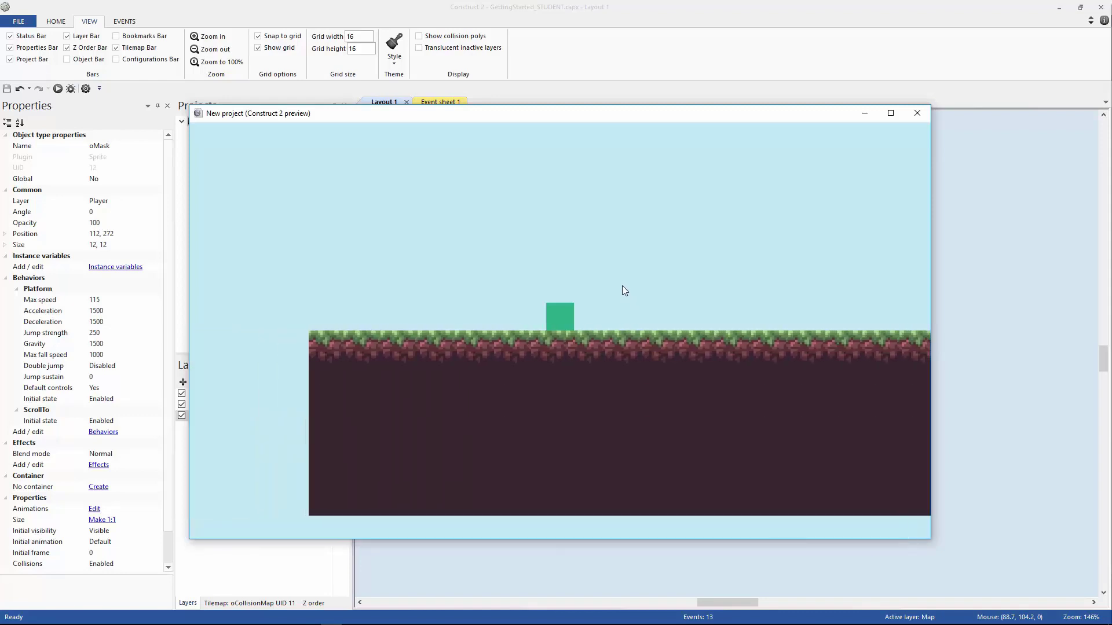
key(Right)
key(Up)
key(Left)
key(Right)
key(Up)
key(Left)
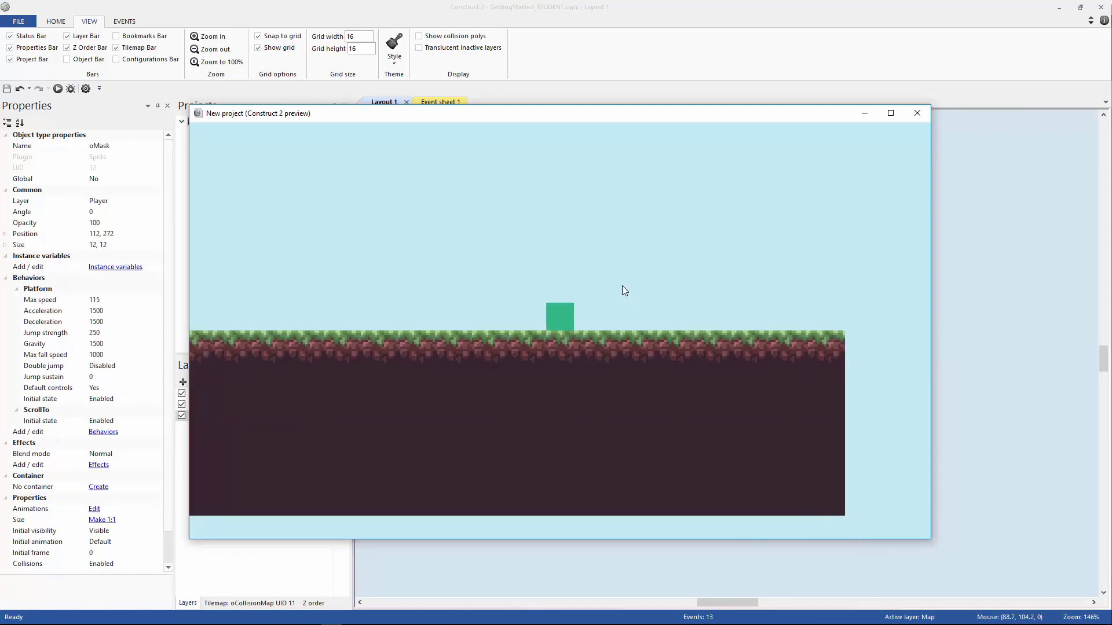
key(Up)
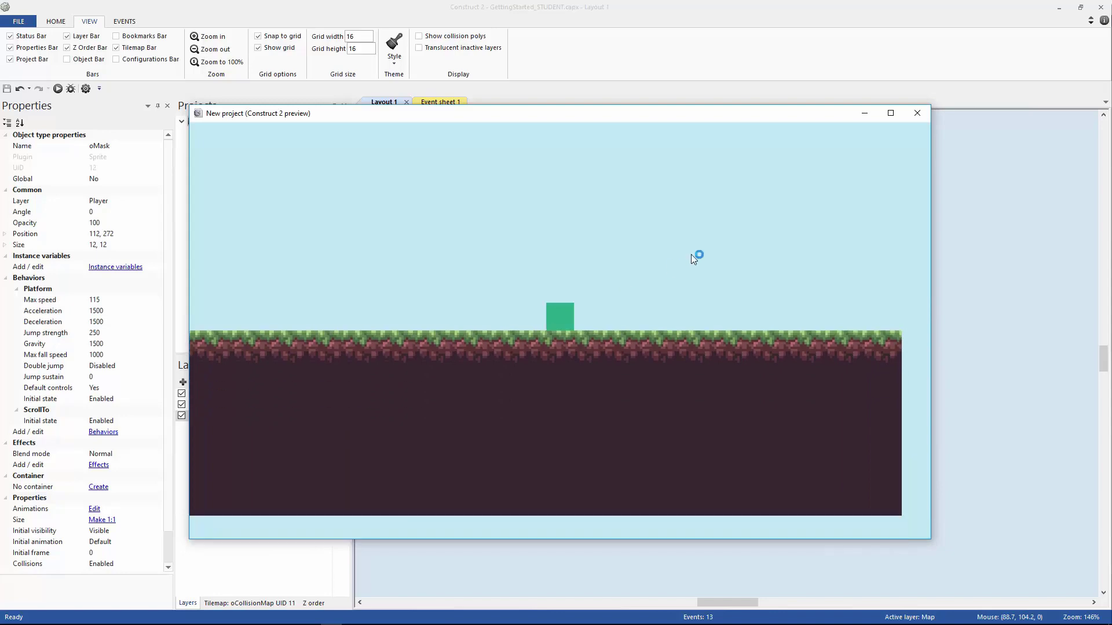
click(915, 113)
Add an event group named WASD on Event sheet 1 with the W, A and D keyboard events selected.
click(431, 102)
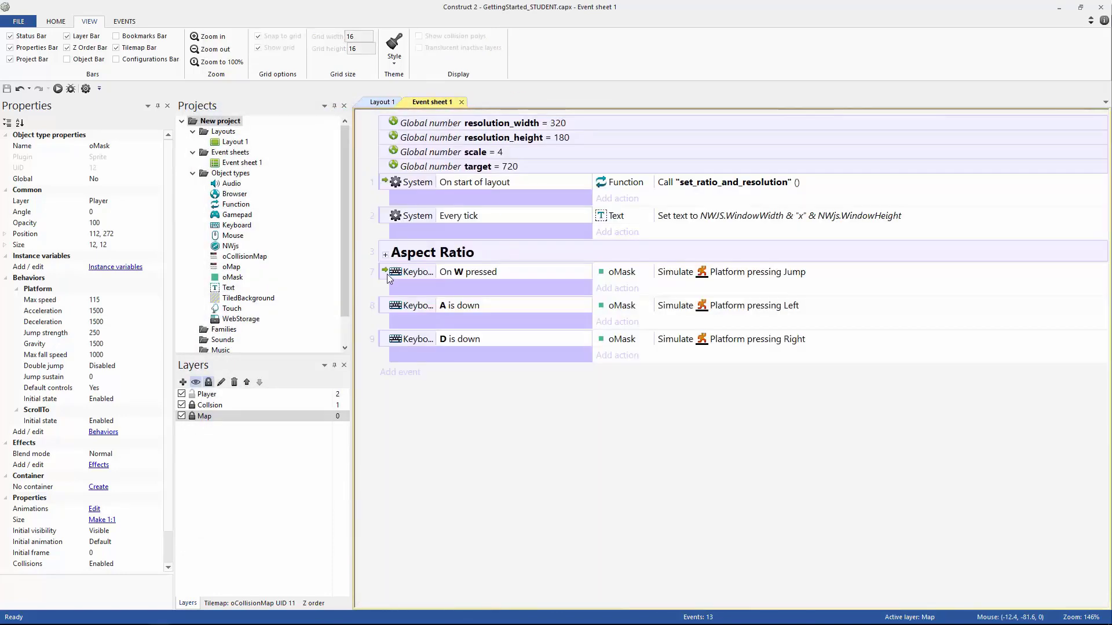
click(405, 279)
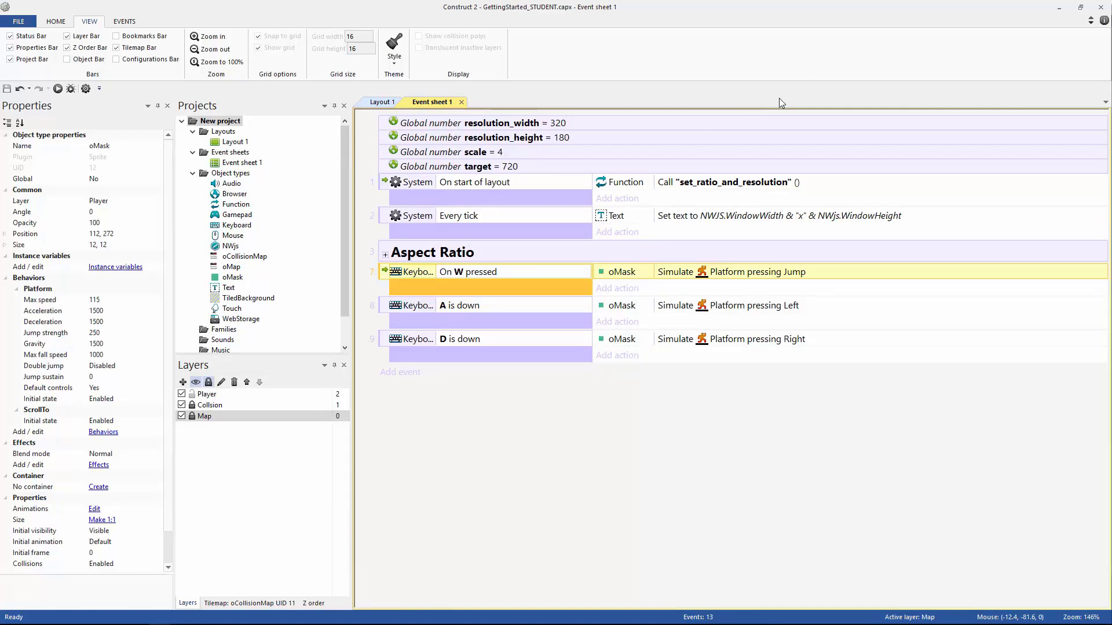
shift+click(388, 338)
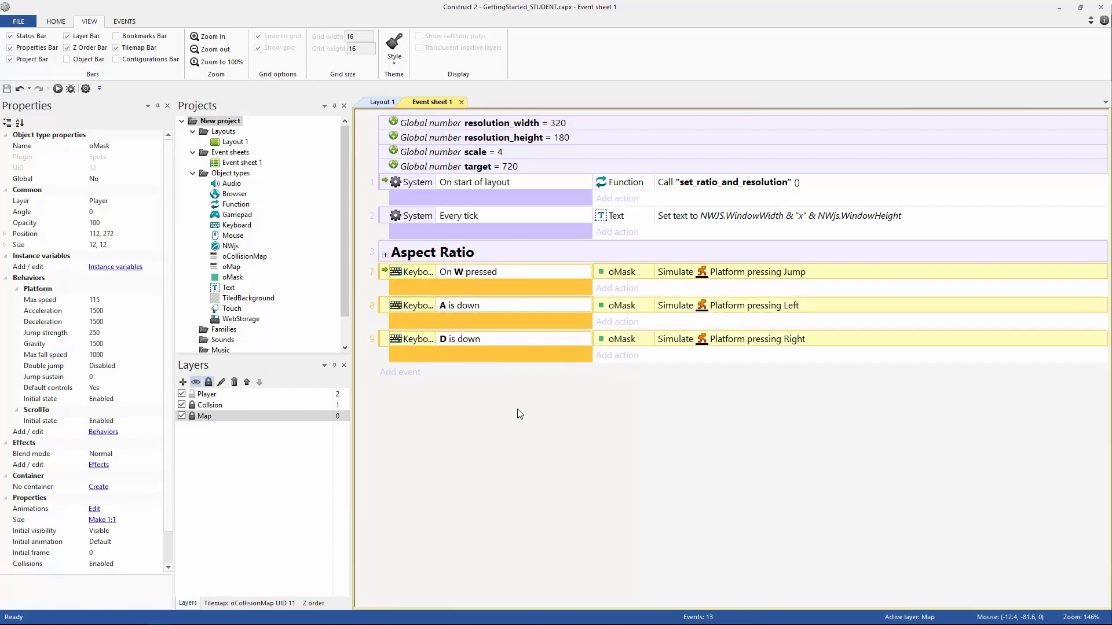
key(g)
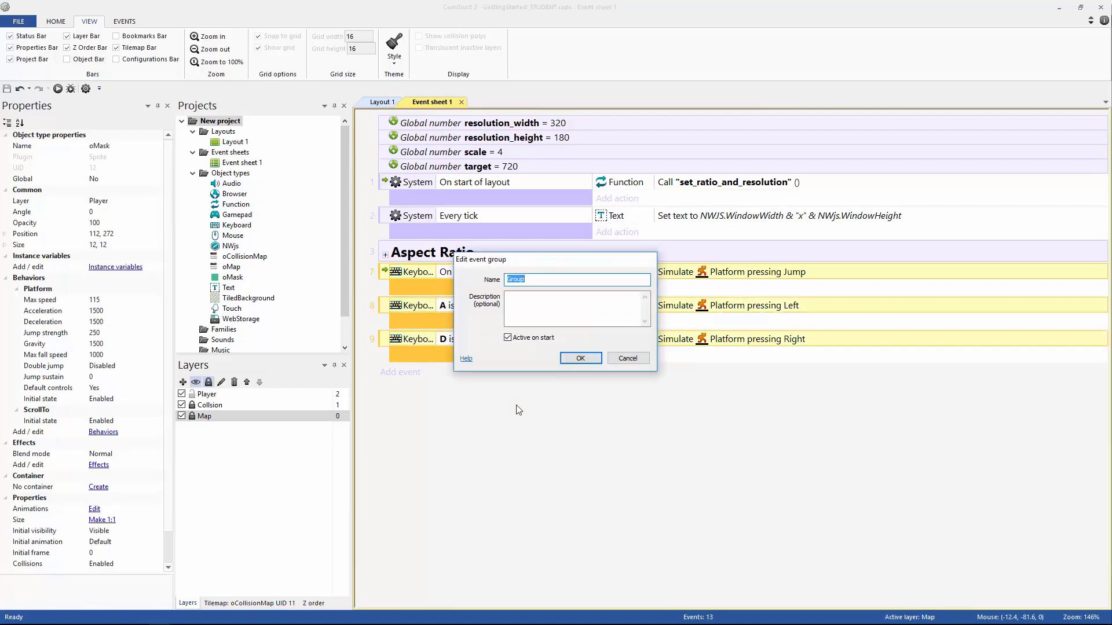
text(WAD)
key(Return)
Move the three keyboard events into the WASD group, and check the group by collapsing and expanding it.
click(394, 274)
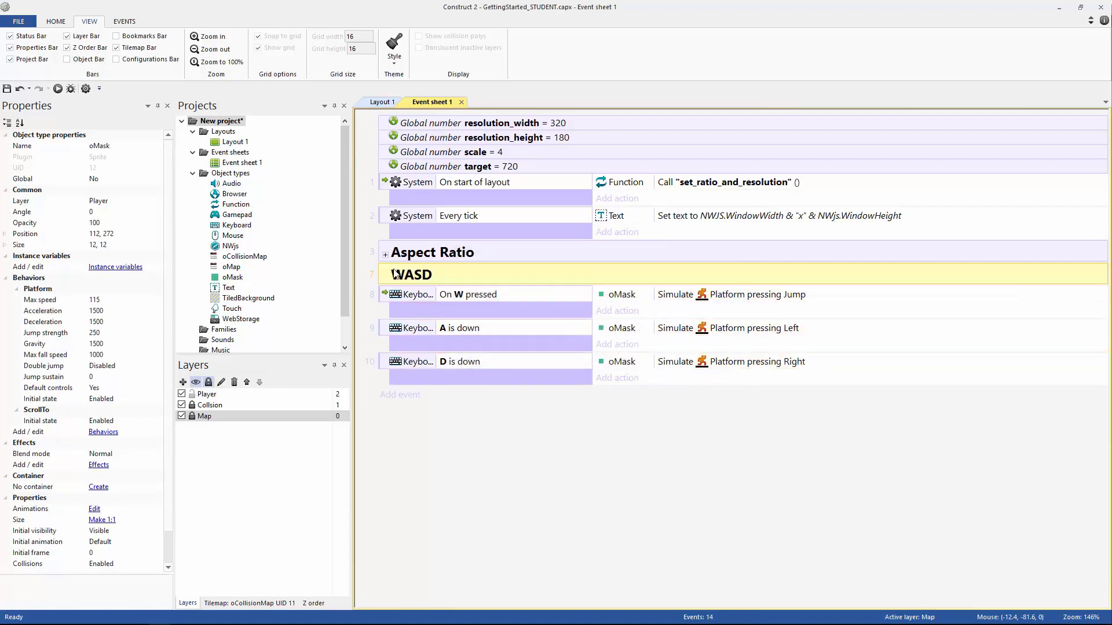
click(386, 301)
shift+click(389, 365)
drag(388, 300, 391, 281)
click(385, 278)
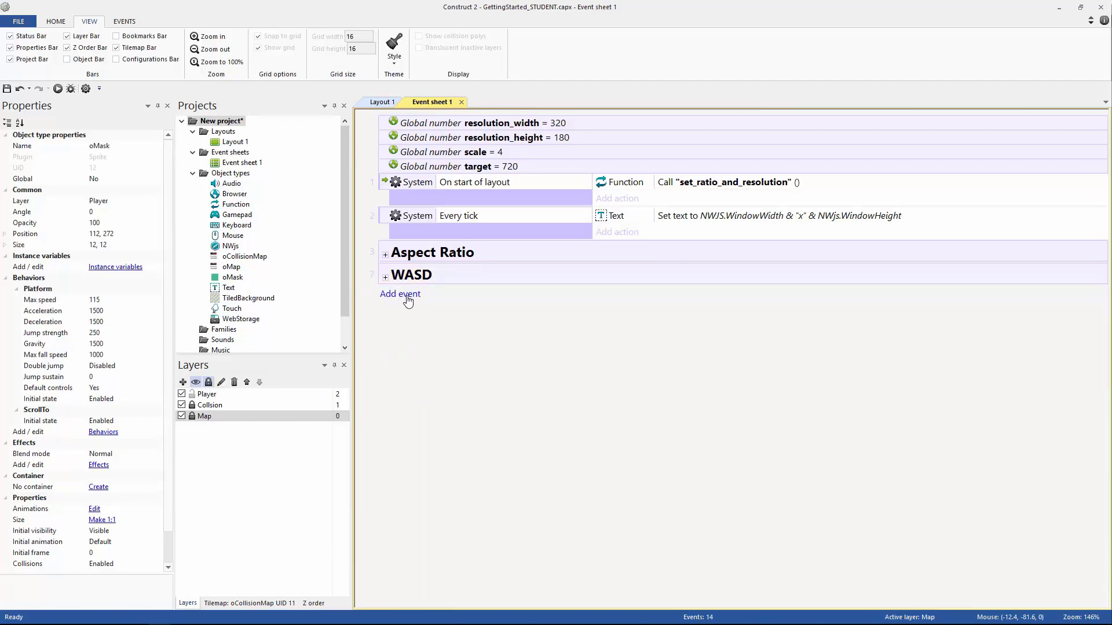
click(385, 277)
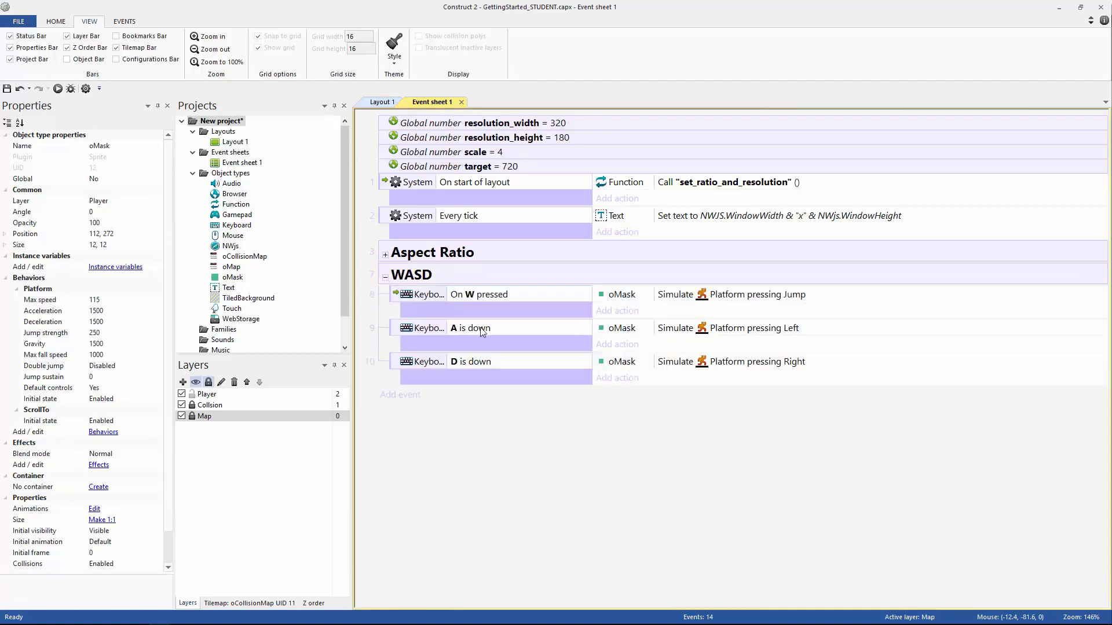
Duplicate the WASD event group below the original and rename the copy Gamepad.
click(469, 280)
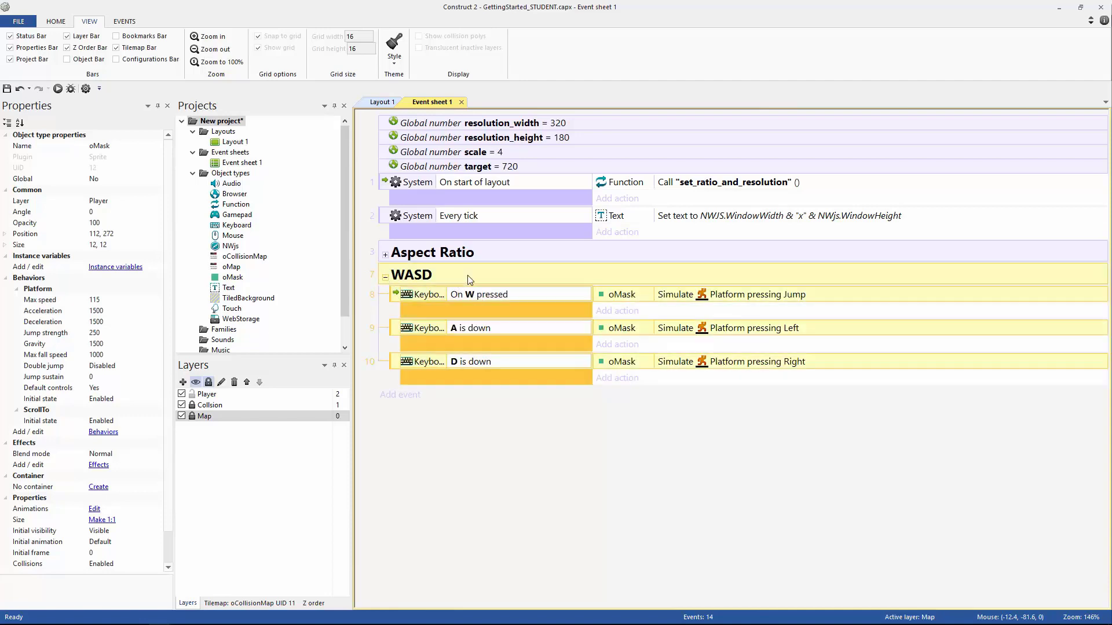
key(ctrl+c)
key(ctrl+v)
right_click(438, 395)
double_click(426, 396)
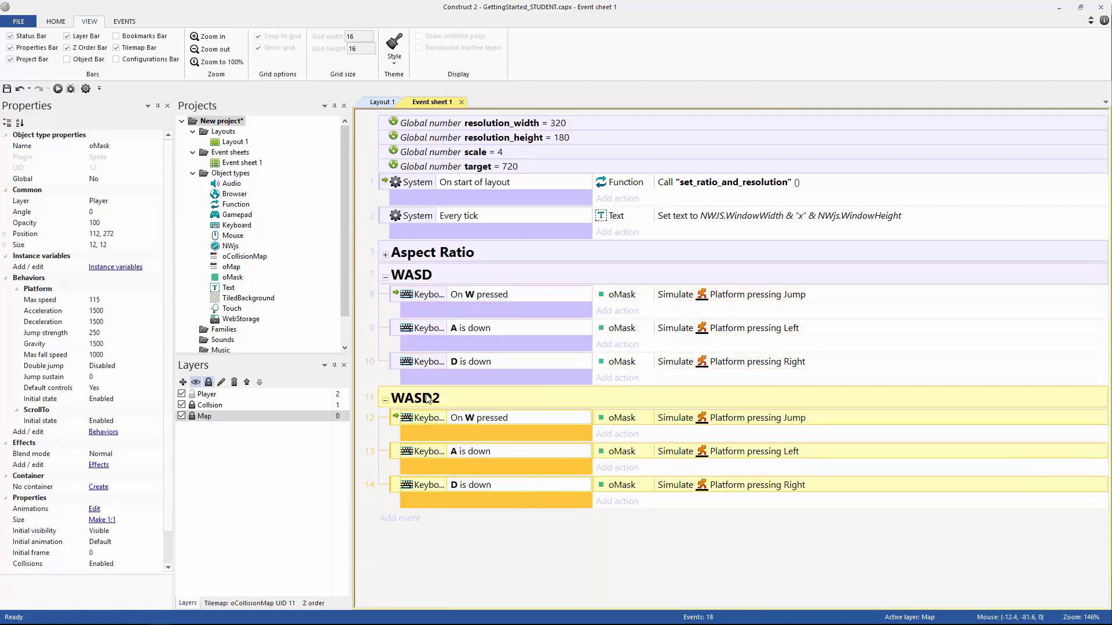
right_click(426, 395)
click(450, 401)
text(G)
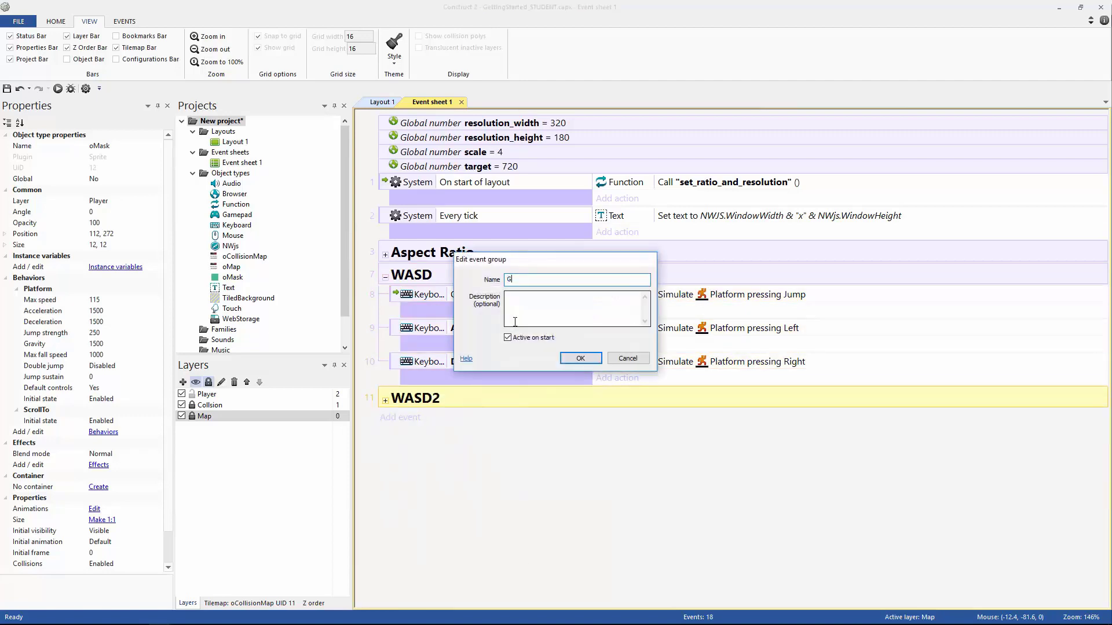
text(amepad)
key(Return)
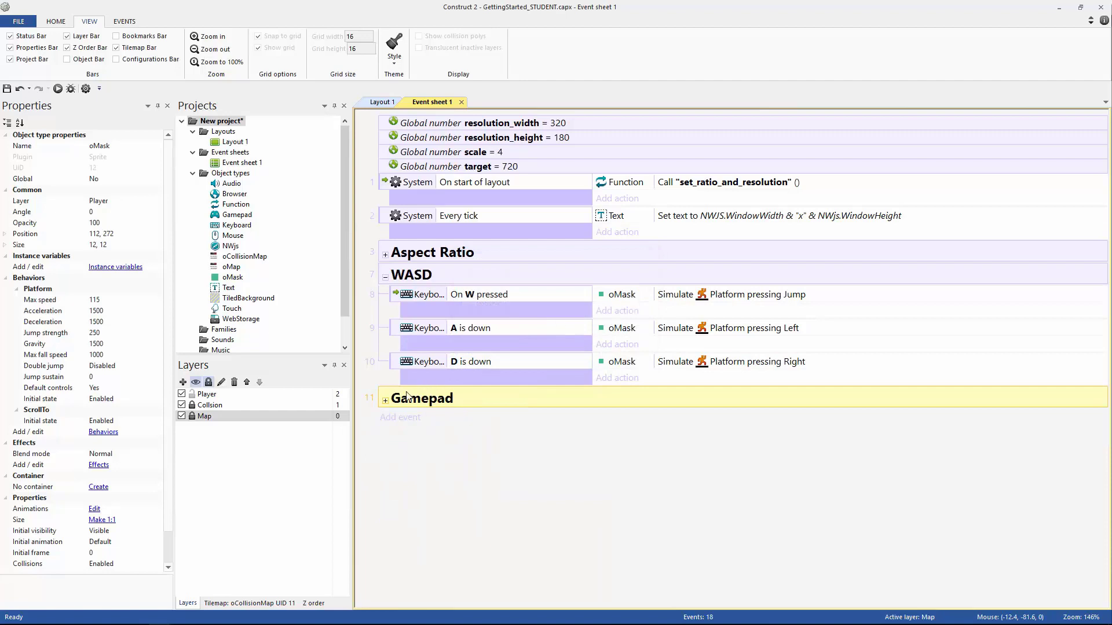
Delete the W, A and D keyboard conditions from the three events in the Gamepad group, keeping their Simulate actions.
click(385, 401)
click(453, 420)
key(Delete)
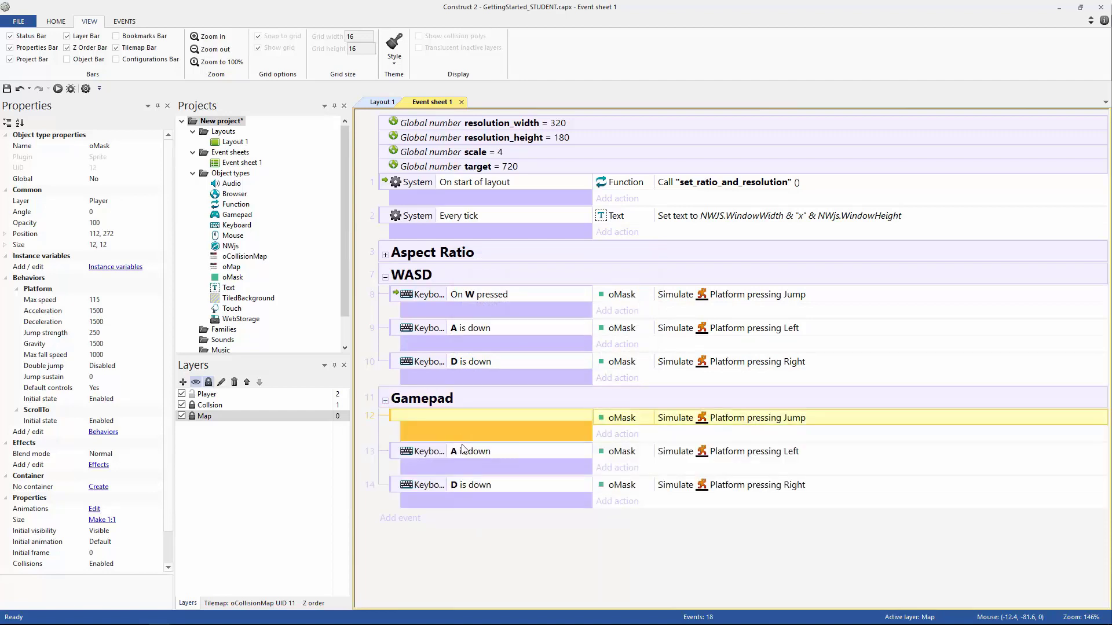
click(464, 450)
key(Delete)
click(472, 485)
key(Delete)
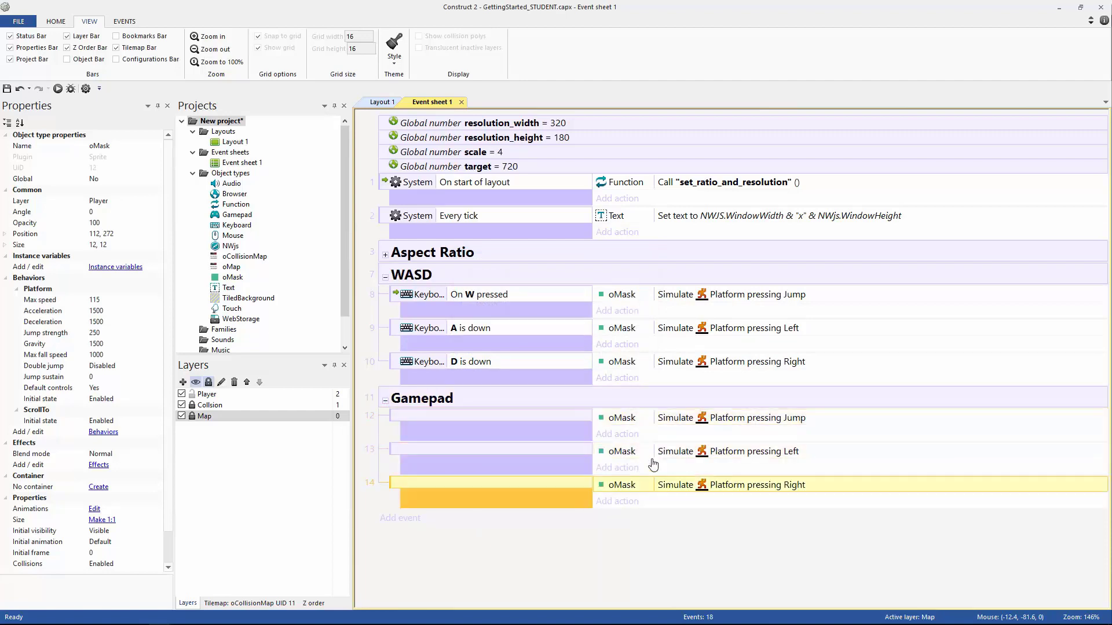
click(701, 418)
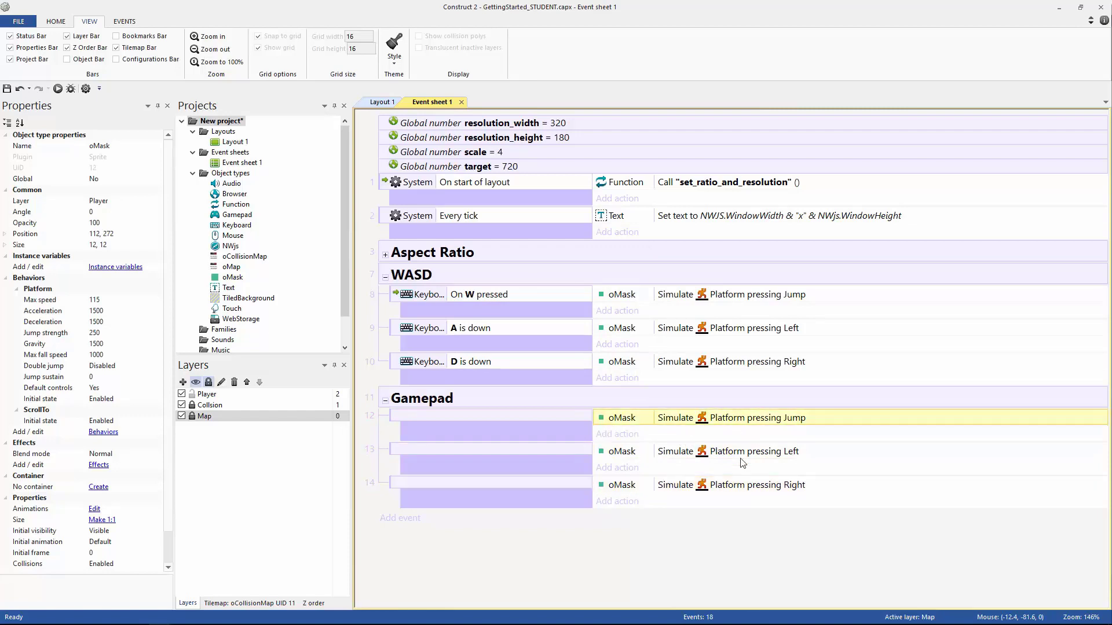
click(731, 453)
click(731, 490)
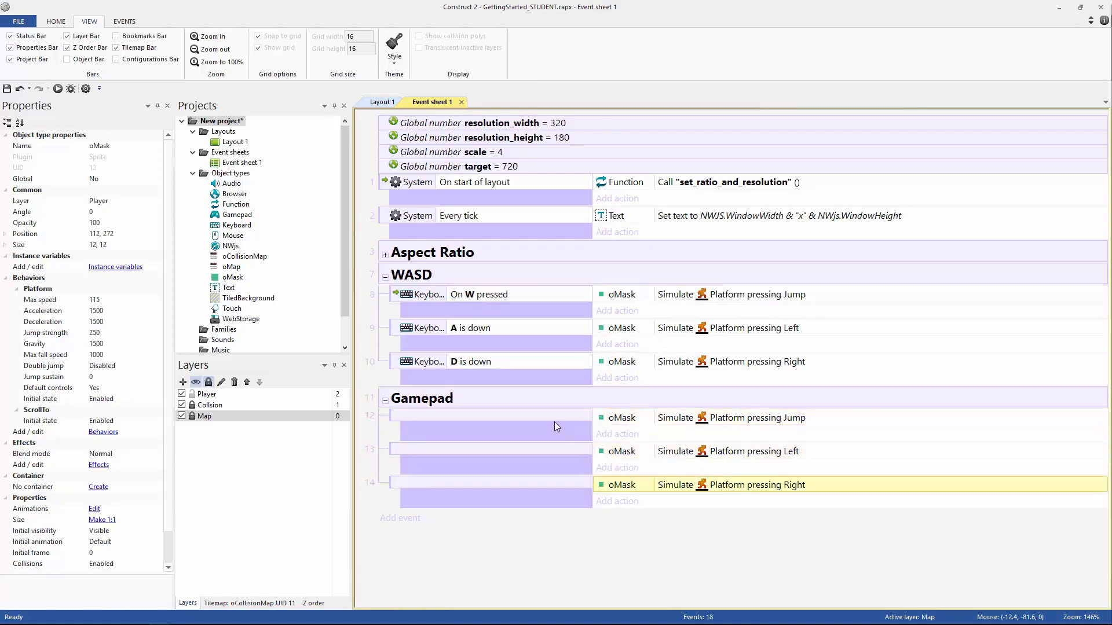
click(554, 423)
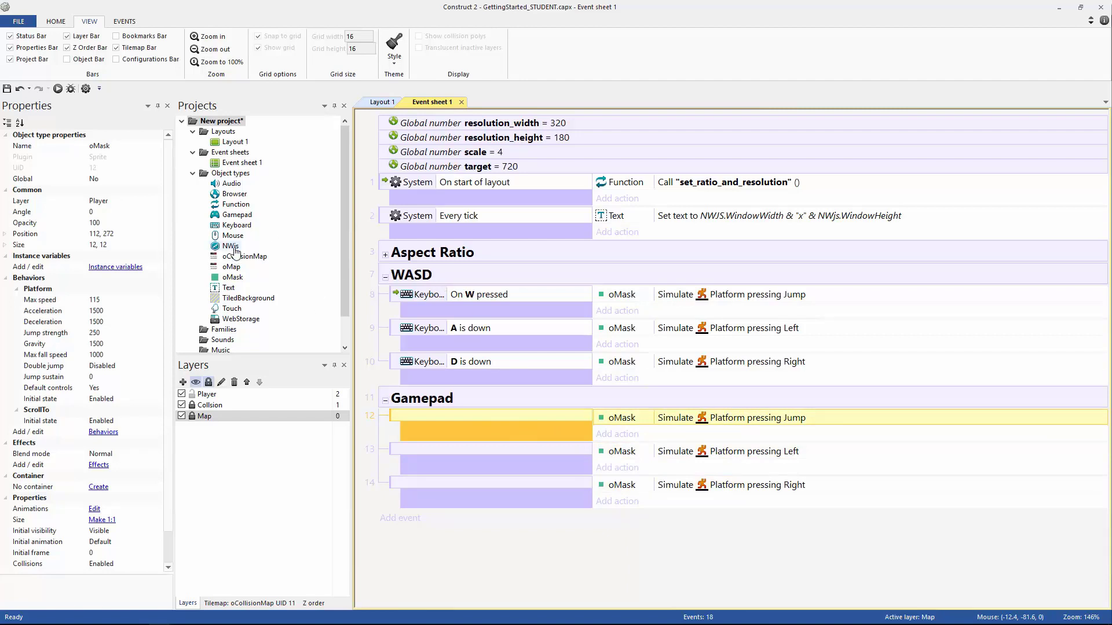
Inspect the project's Gamepad object and view the insertable object types from Layout 1, without adding any.
click(240, 216)
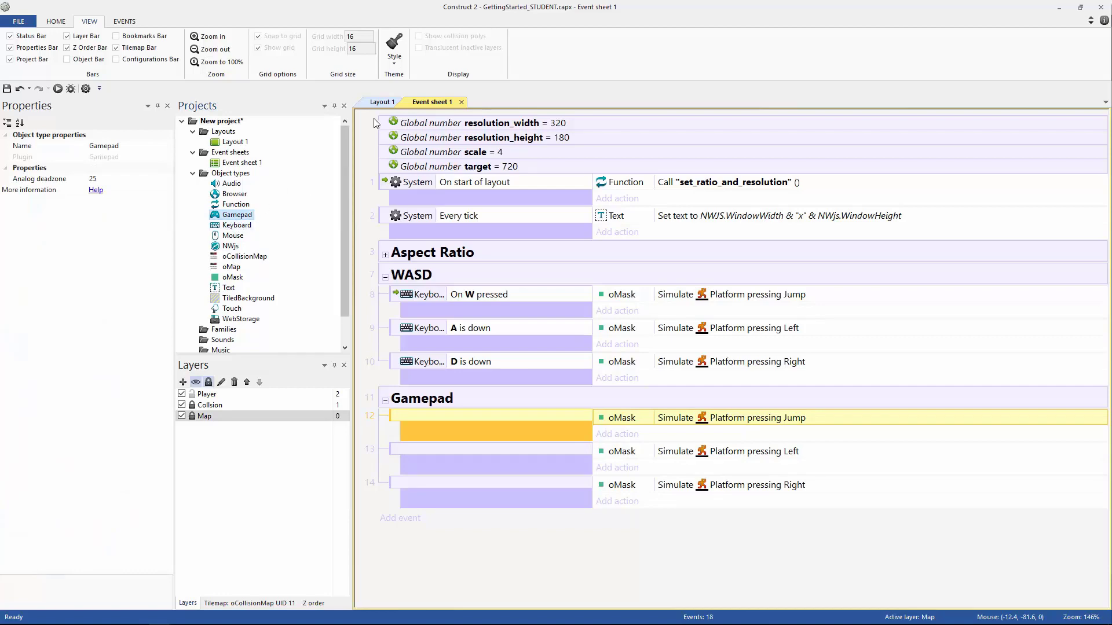
click(383, 102)
double_click(446, 262)
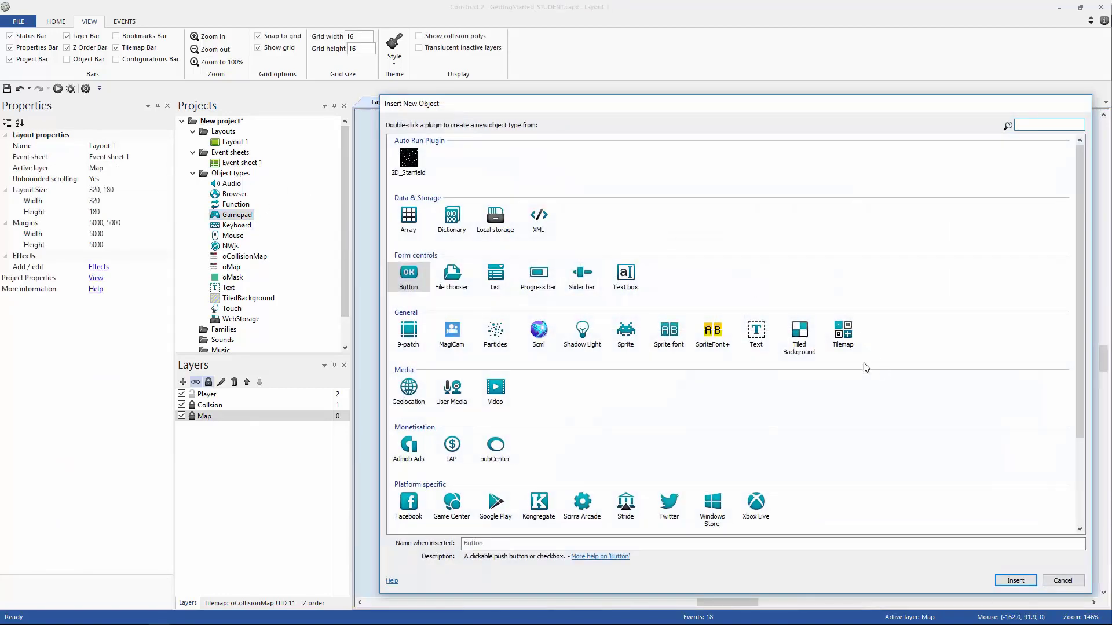
click(1063, 581)
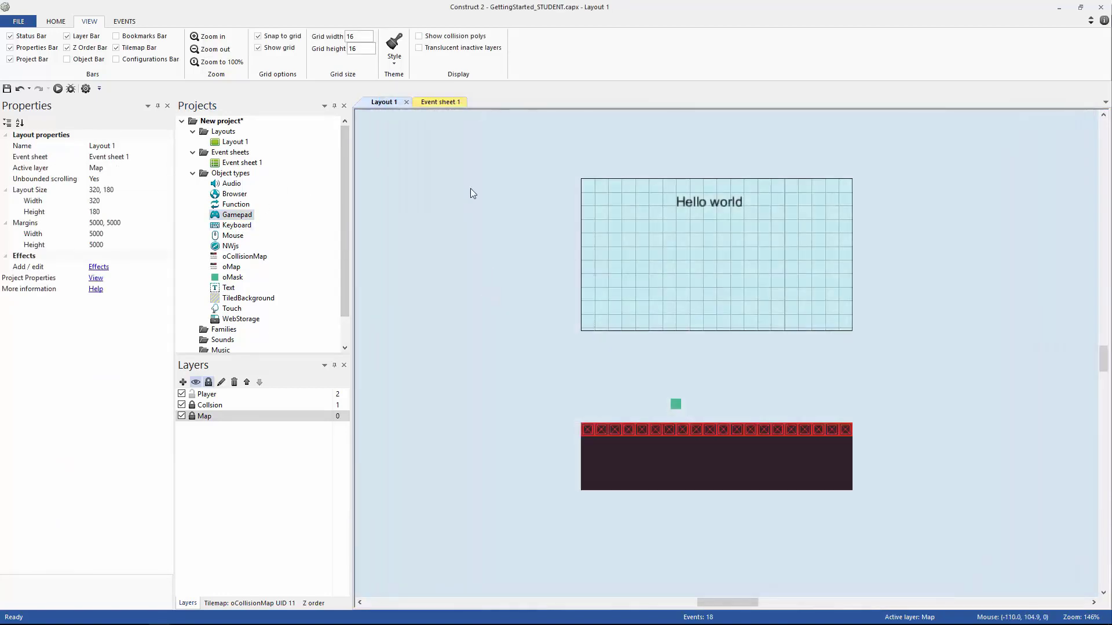
click(440, 102)
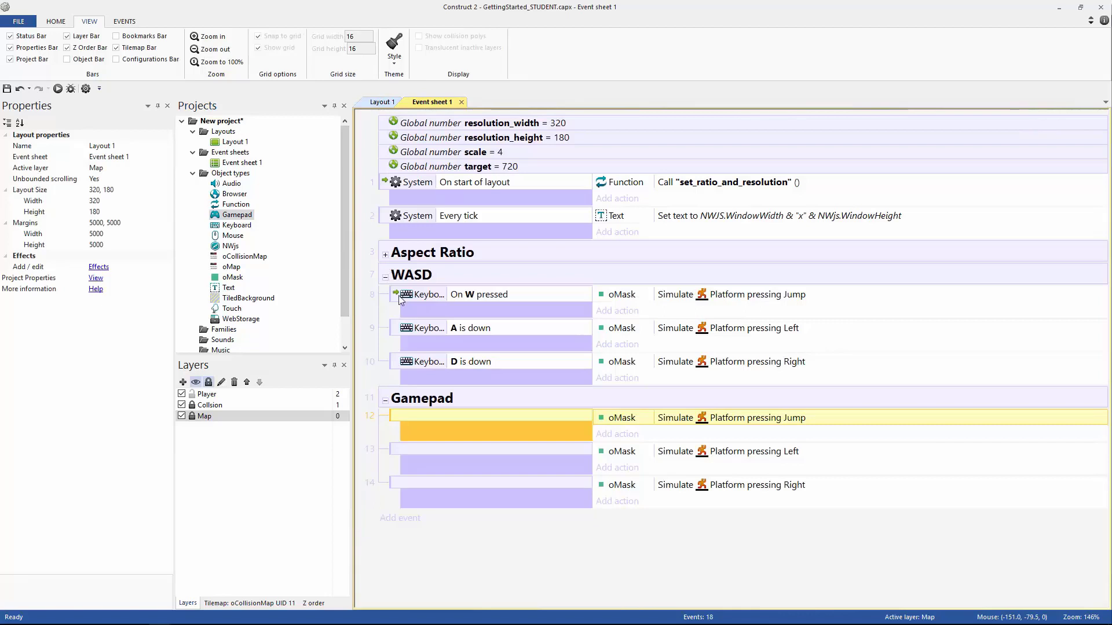
Add a Gamepad On button pressed condition for gamepad 0, Button A, to the Jump event in the Gamepad group.
click(467, 449)
double_click(482, 419)
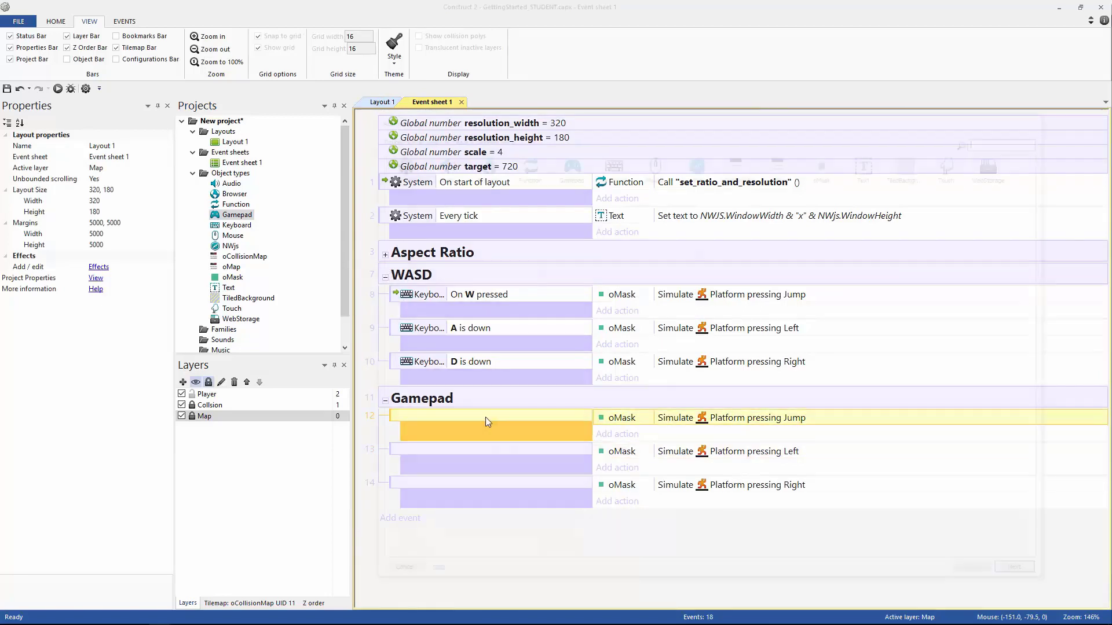
double_click(581, 169)
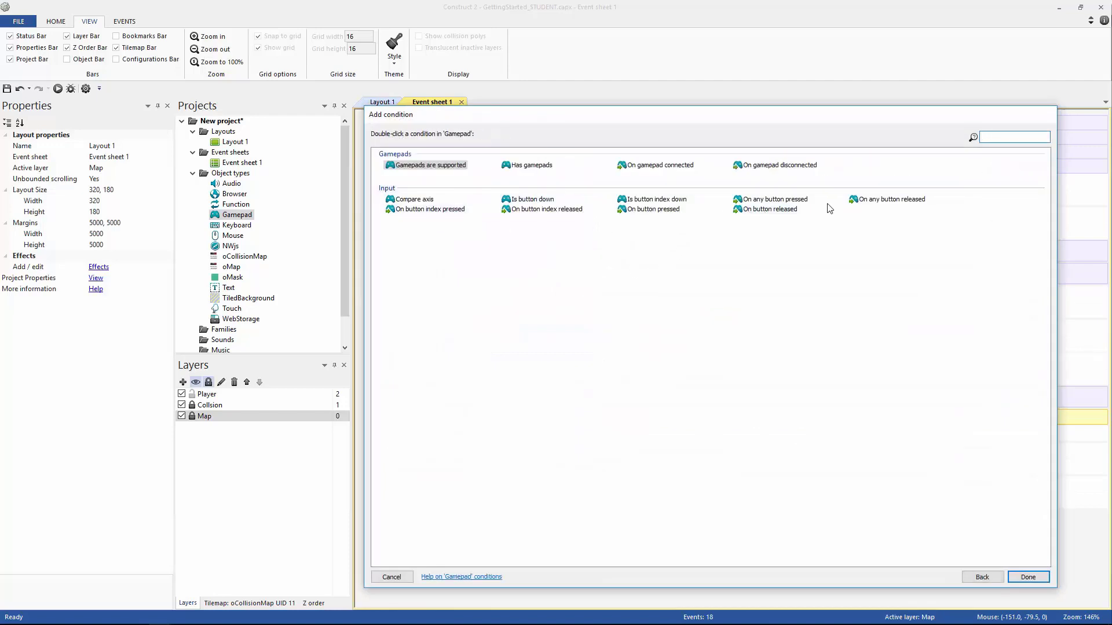
double_click(669, 211)
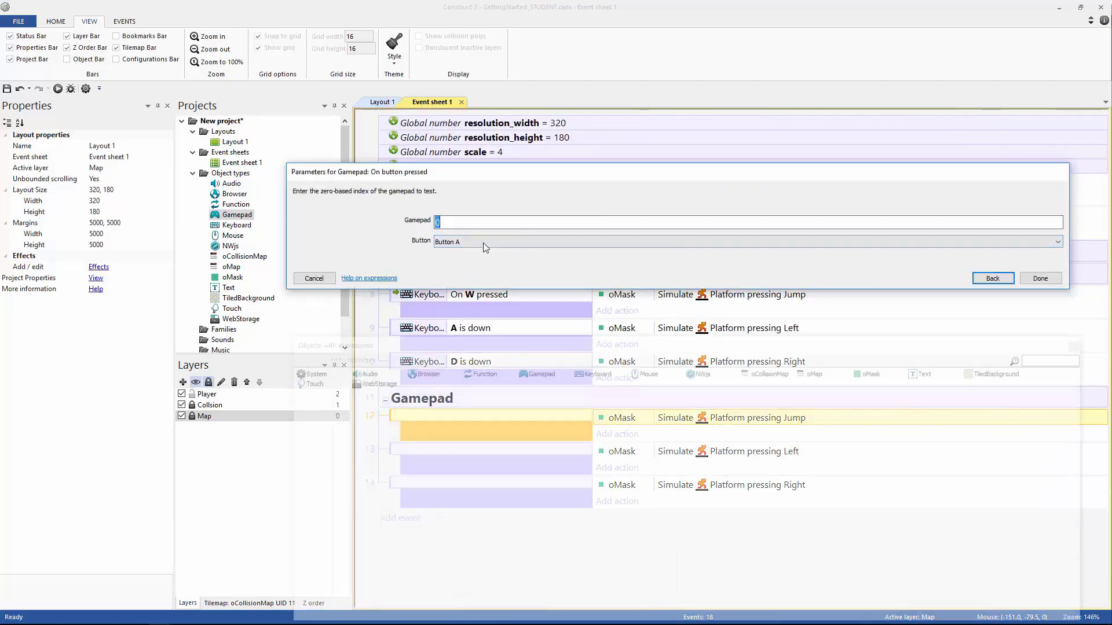
click(445, 222)
drag(408, 222, 407, 222)
click(1041, 279)
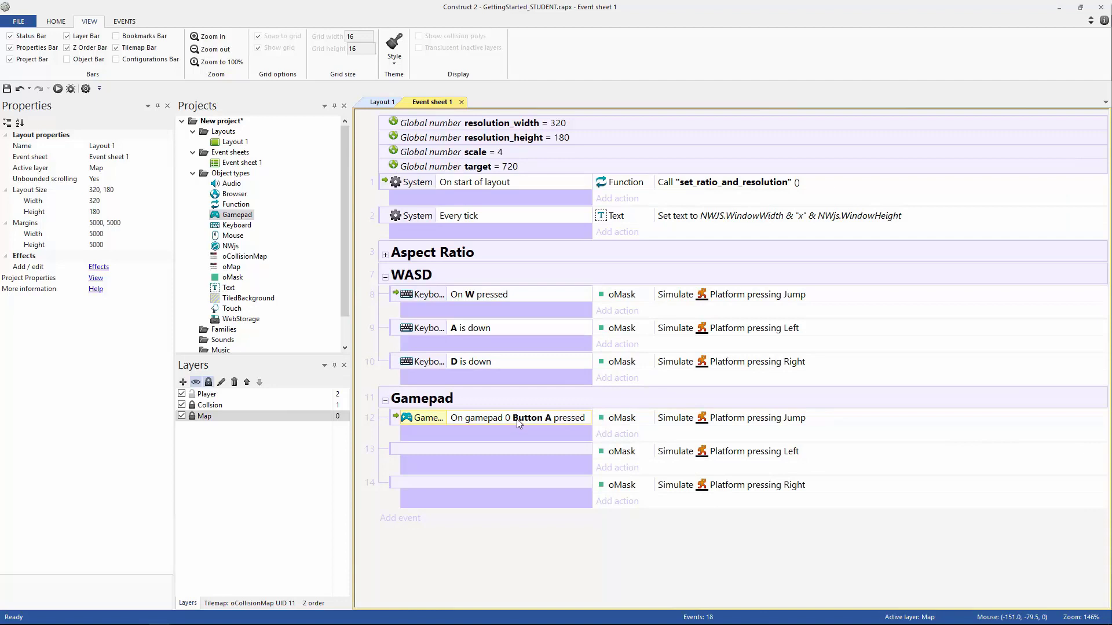
Add a Gamepad Compare axis condition to the Left event: gamepad 0, Left analog X axis, Less than 0.
click(480, 455)
double_click(502, 449)
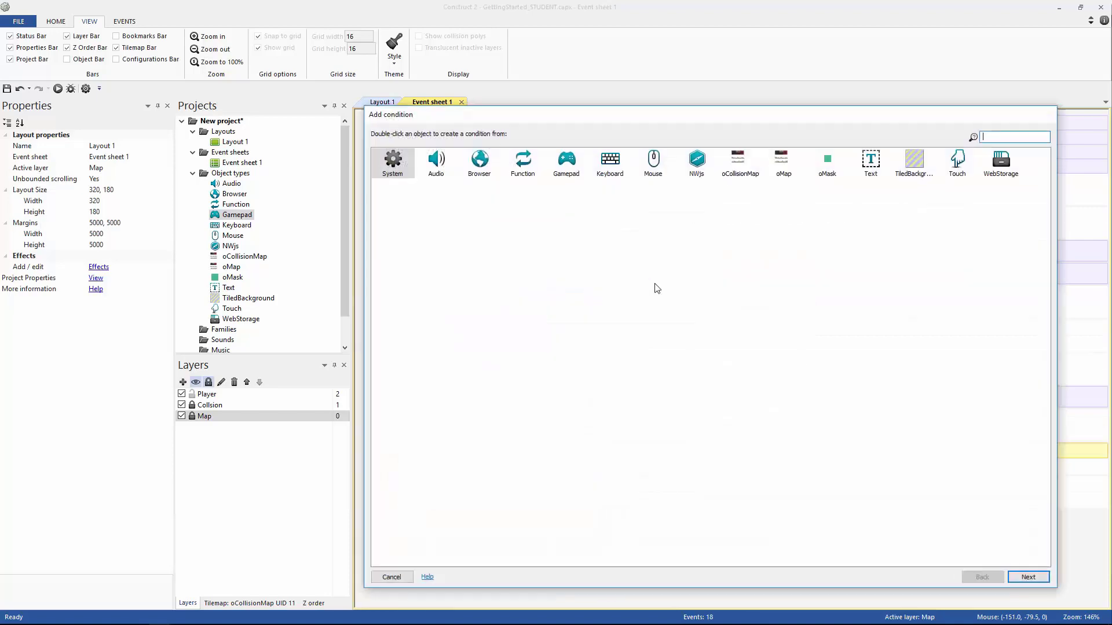
double_click(572, 168)
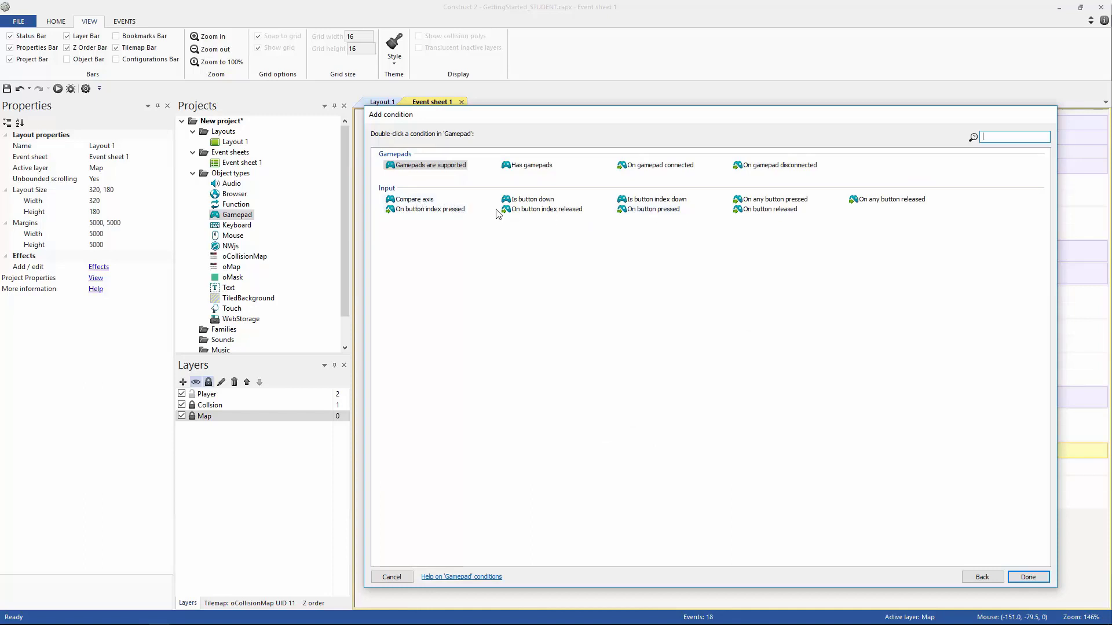
double_click(415, 200)
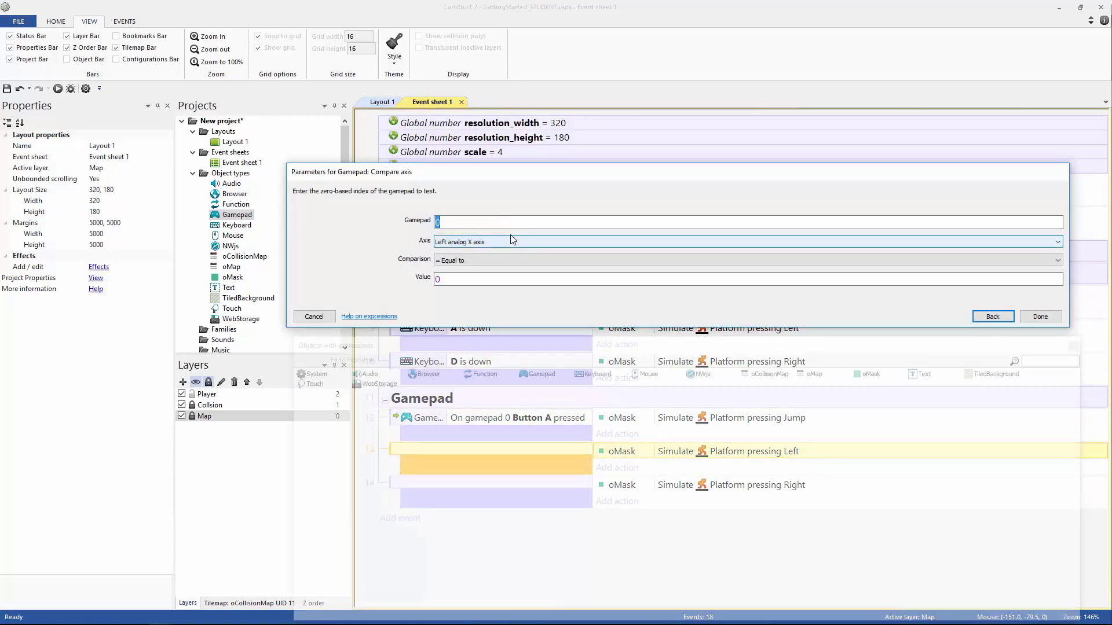
click(481, 261)
click(472, 290)
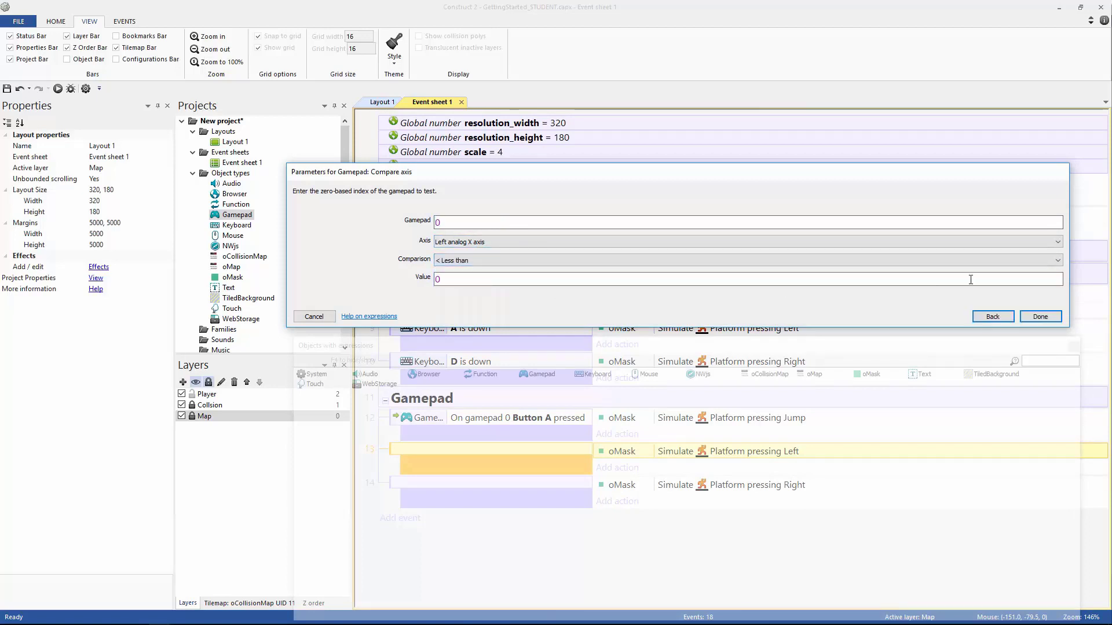
click(1041, 317)
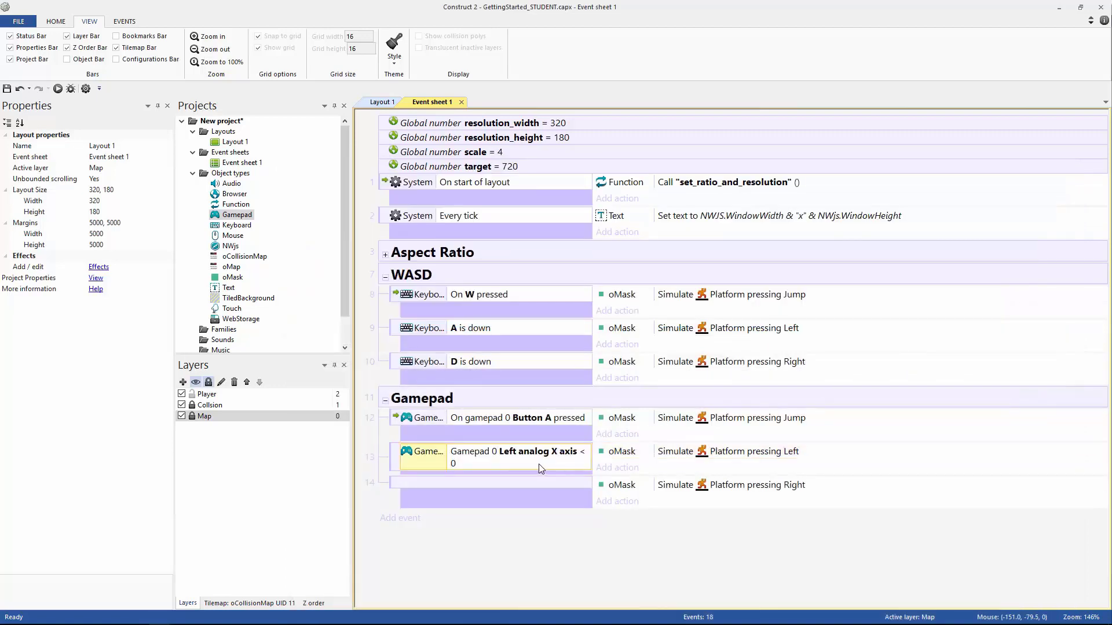
Copy the Compare axis condition to the Right event and set its comparison to Greater than 0.
click(545, 487)
key(ctrl+v)
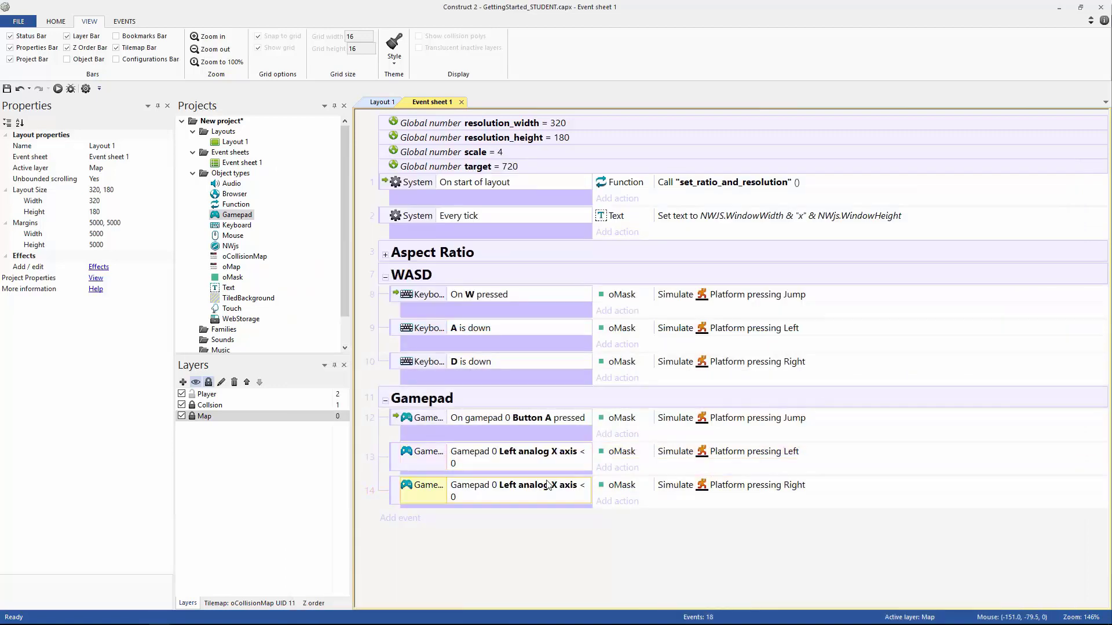
double_click(553, 489)
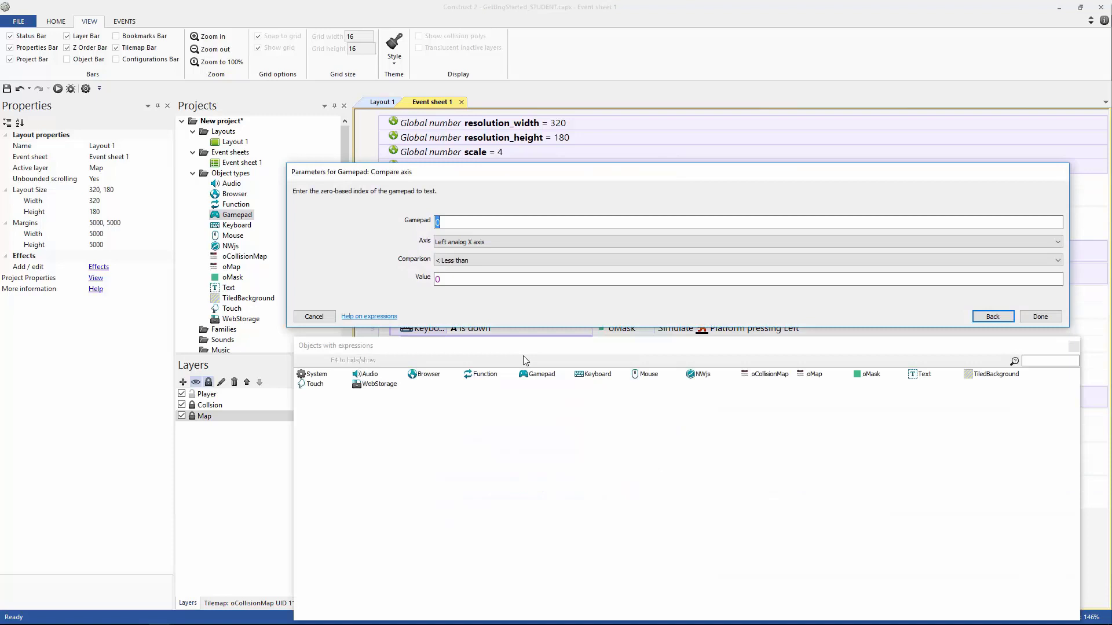
click(469, 260)
click(497, 309)
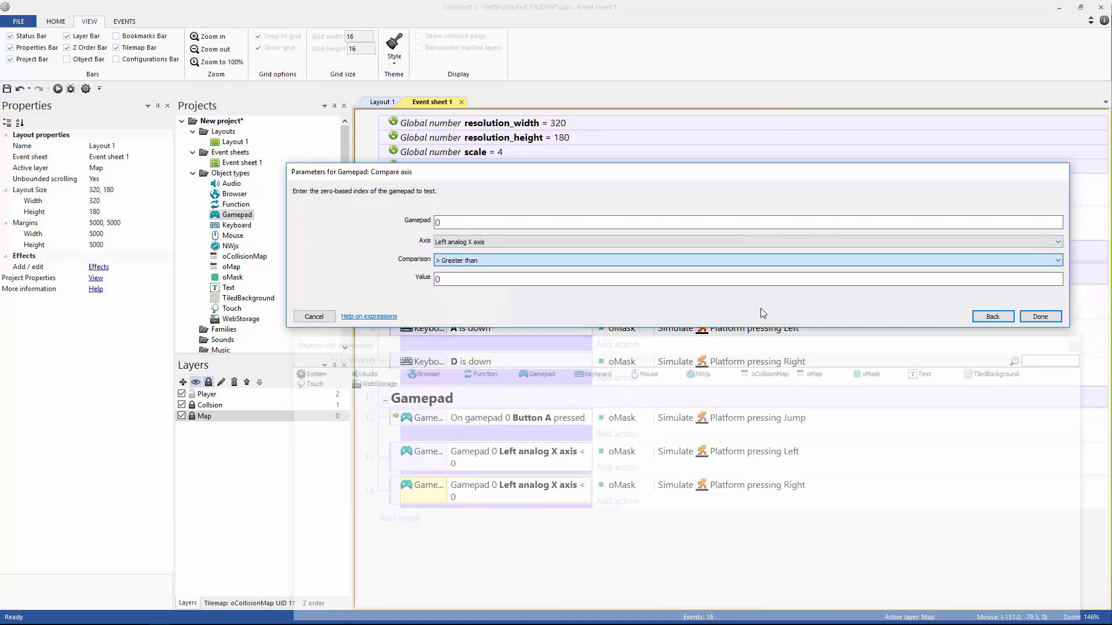
click(1037, 317)
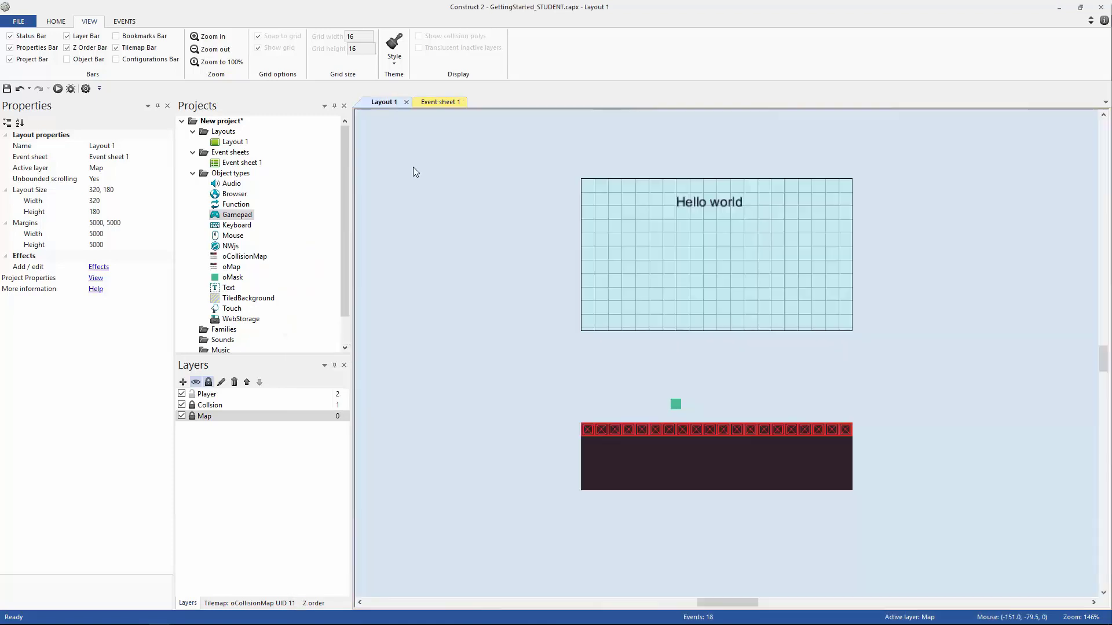
Save the project and run a preview from Layout 1.
click(382, 102)
key(ctrl+s)
click(57, 88)
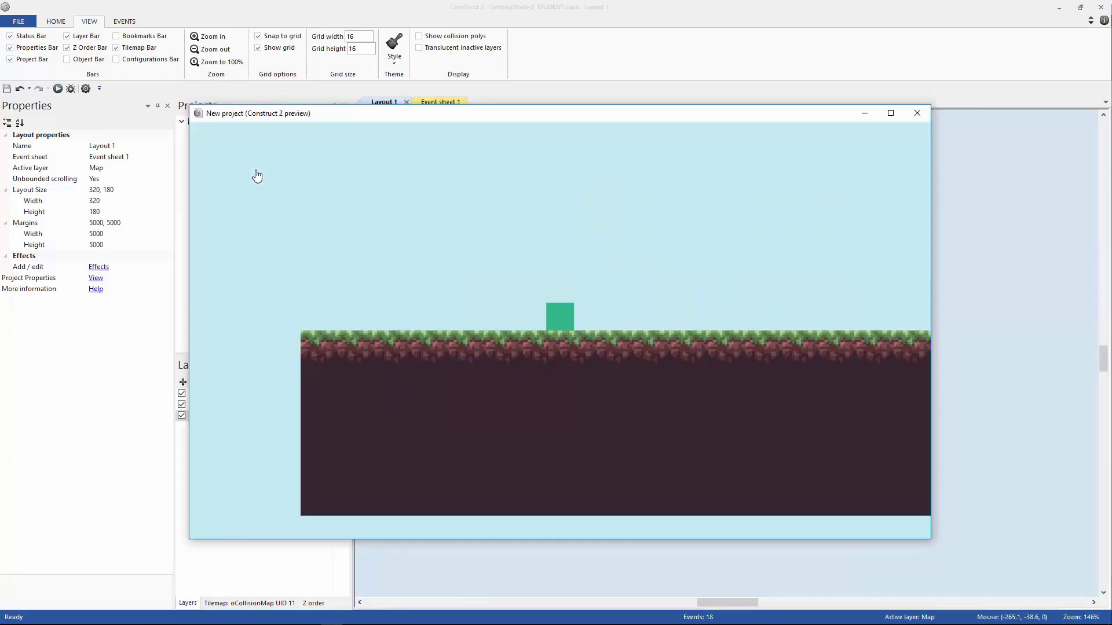
Test the player's left and right movement repeatedly in the preview window.
key(Left)
key(Right)
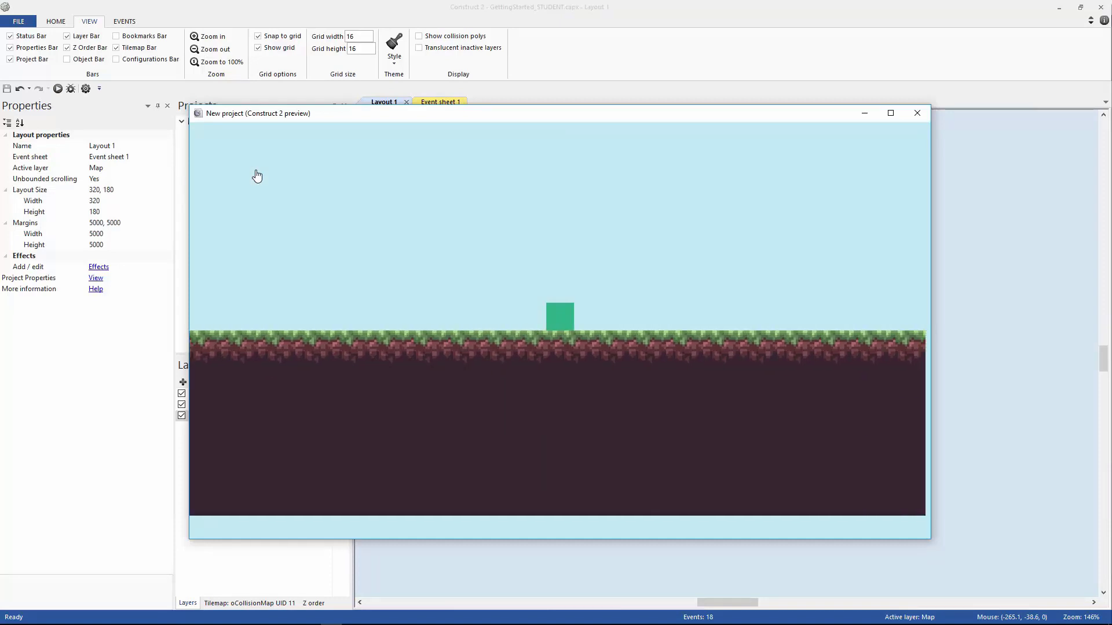
key(Left)
key(Right)
key(Left)
key(Right)
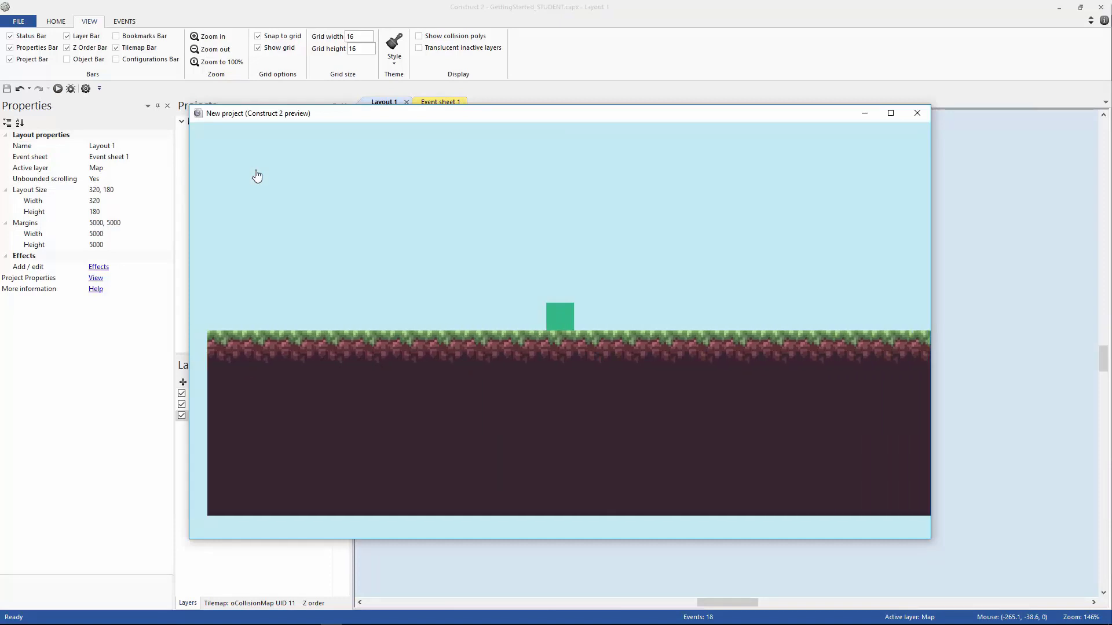
key(Left)
key(Right)
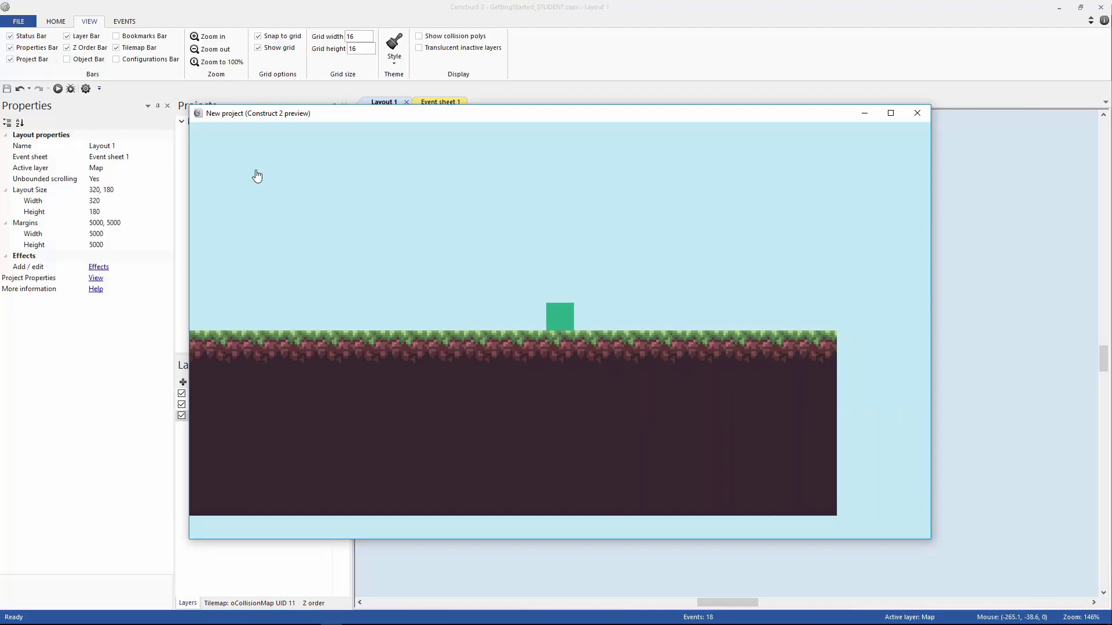
key(Left)
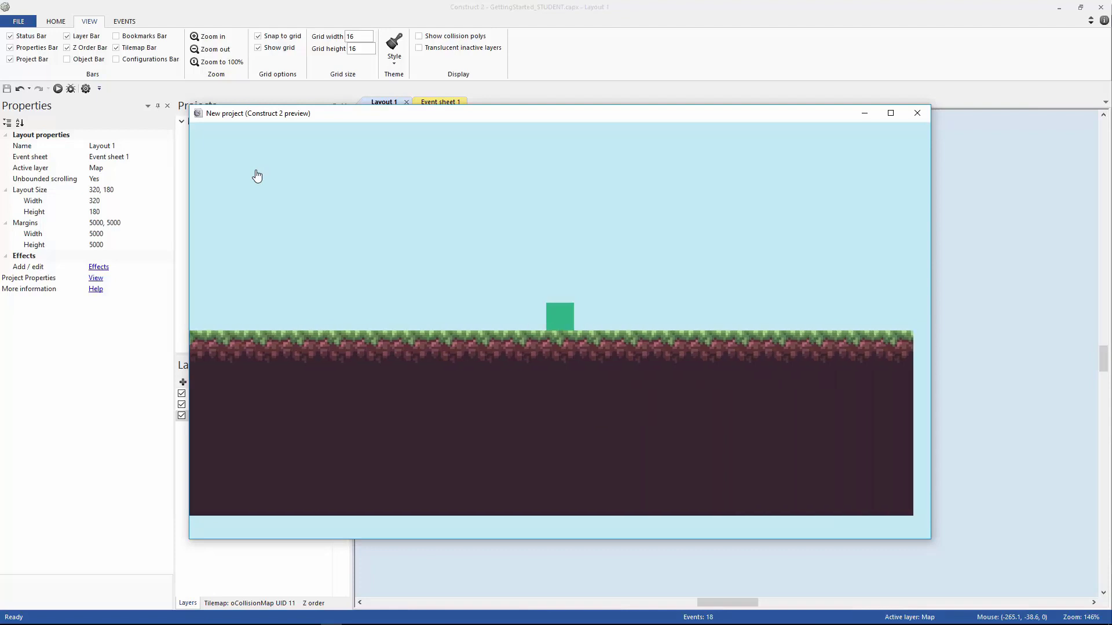
key(Right)
key(Left)
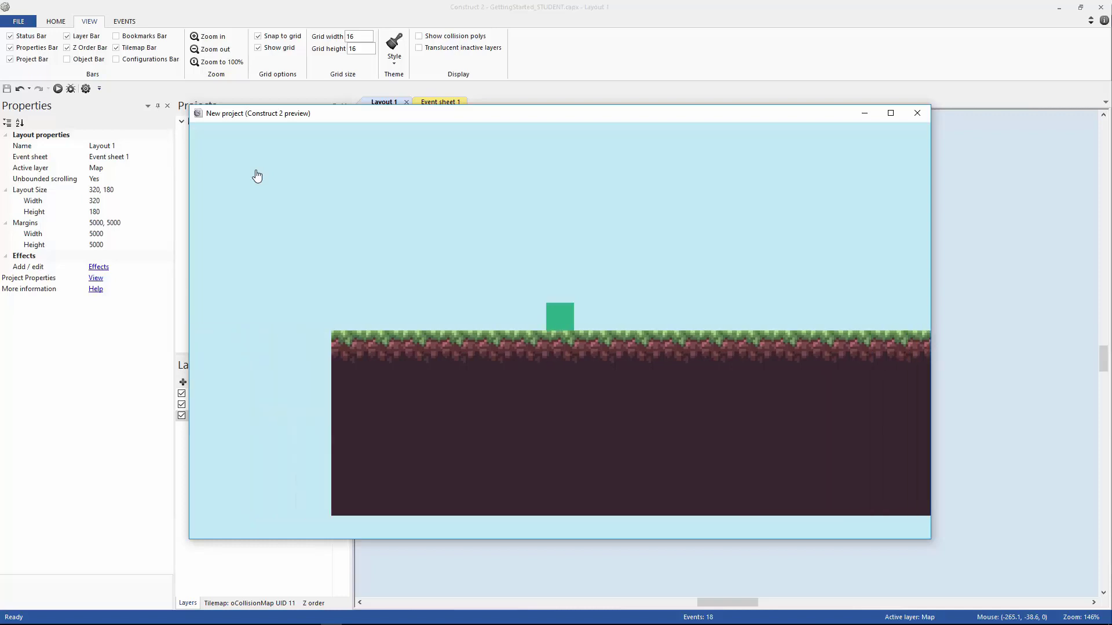
key(Right)
key(Right)
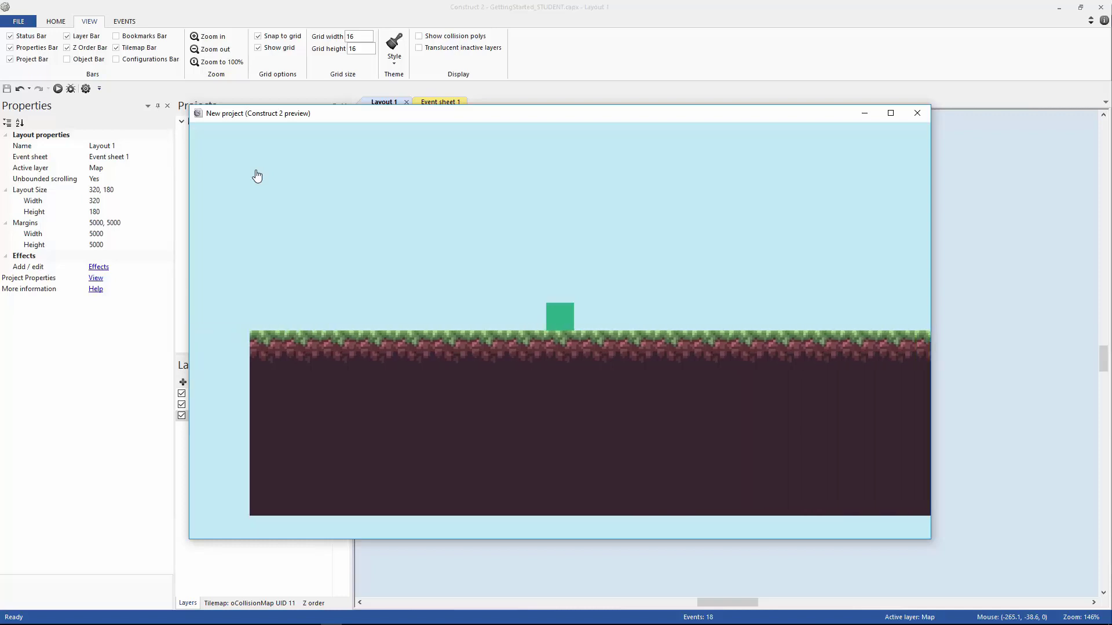
key(Left)
key(Right)
key(Left)
key(Right)
key(Left)
key(Right)
key(Left)
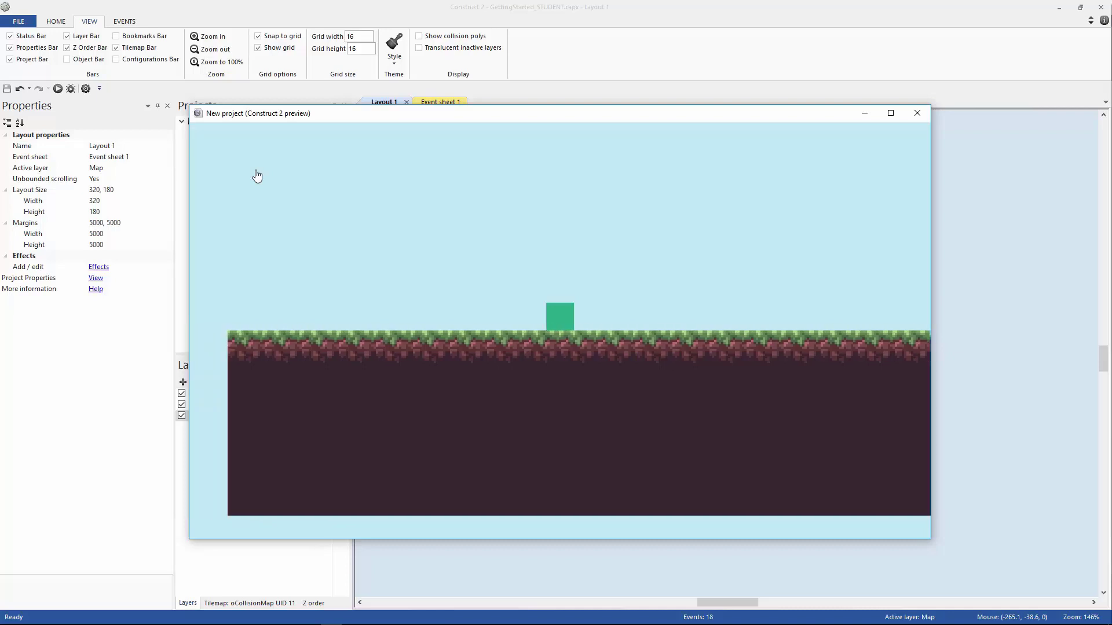
key(Right)
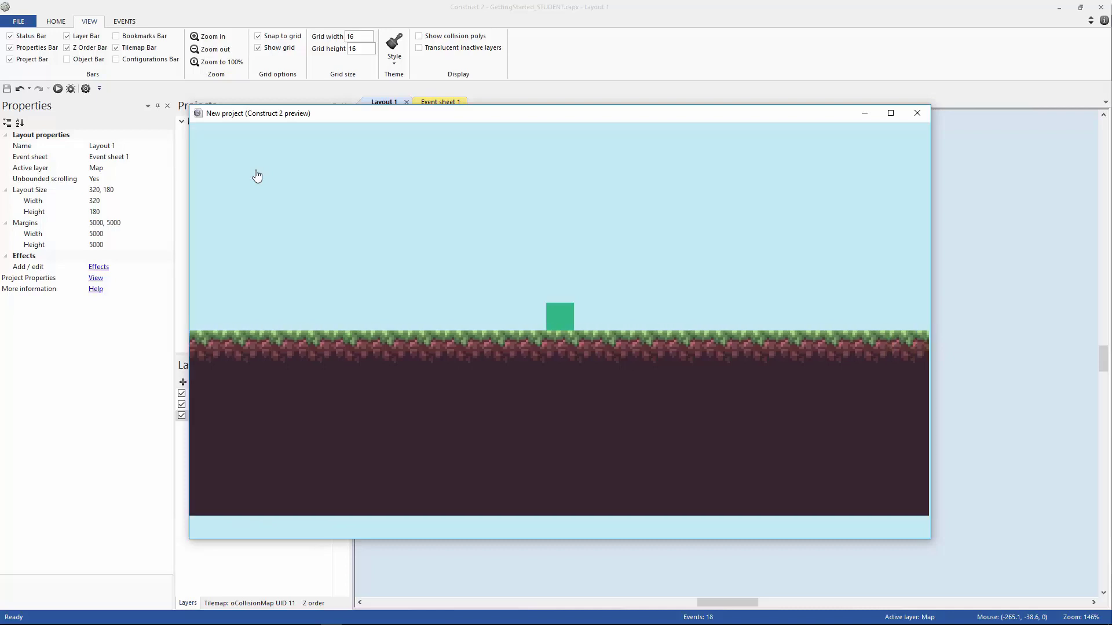
Close the preview window and return to Event sheet 1.
click(995, 170)
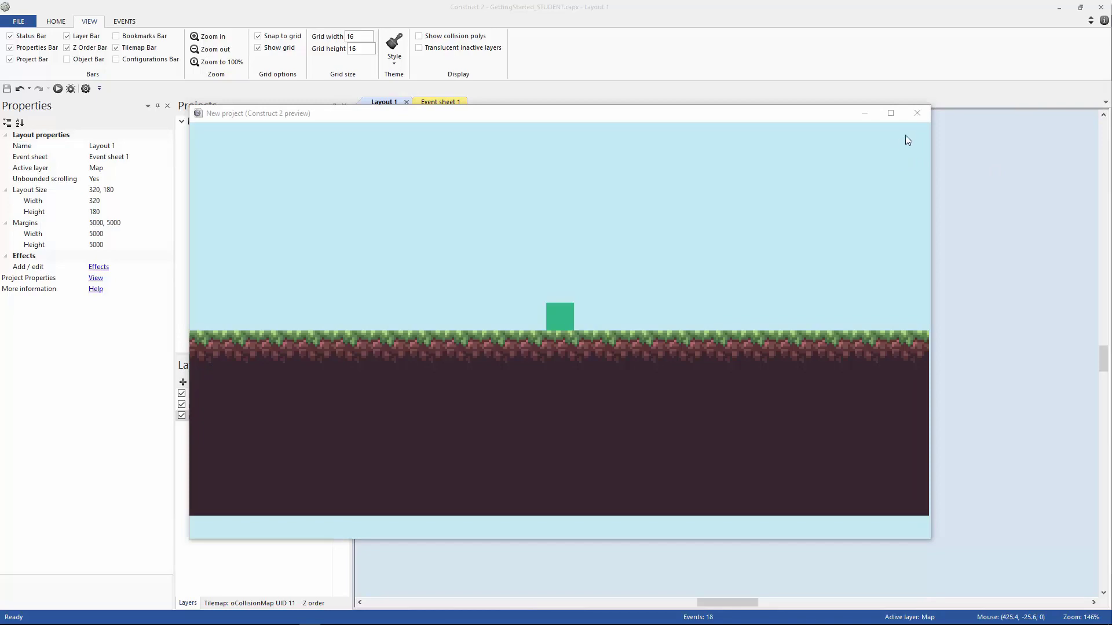
click(917, 113)
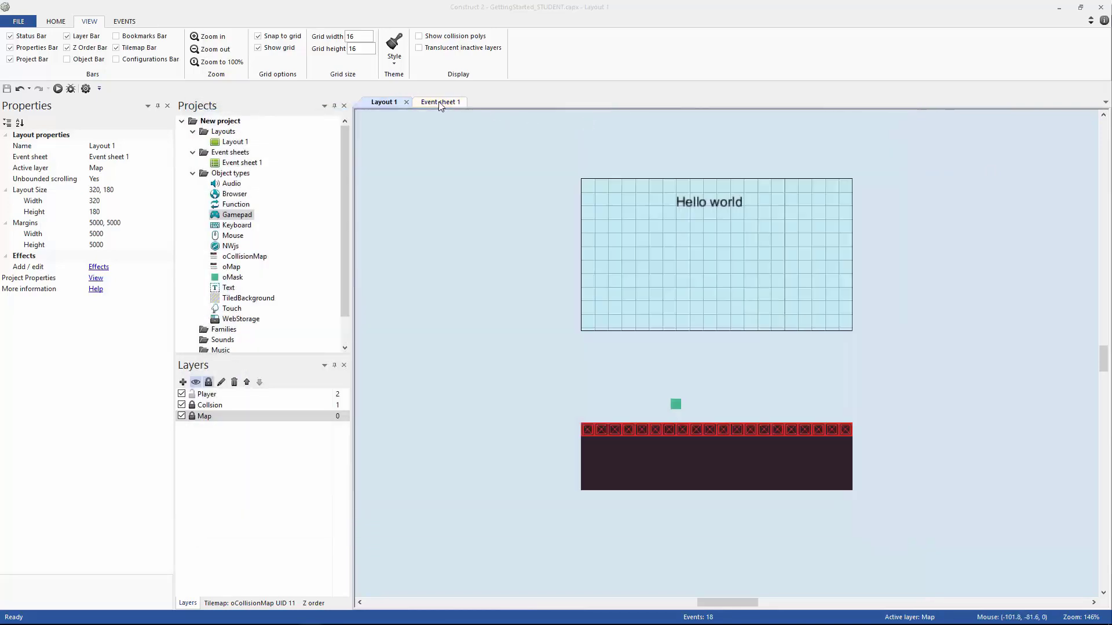
click(440, 102)
Duplicate the X axis condition in the gamepad Left event and set the copy to Left analog Y axis, Greater than.
click(506, 458)
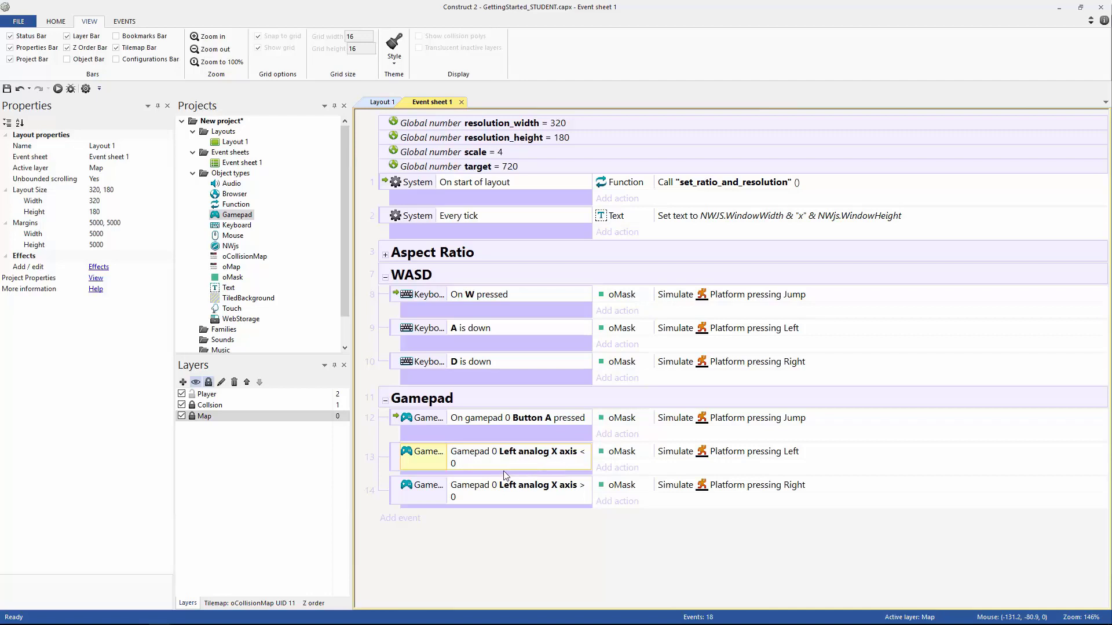
key(ctrl+v)
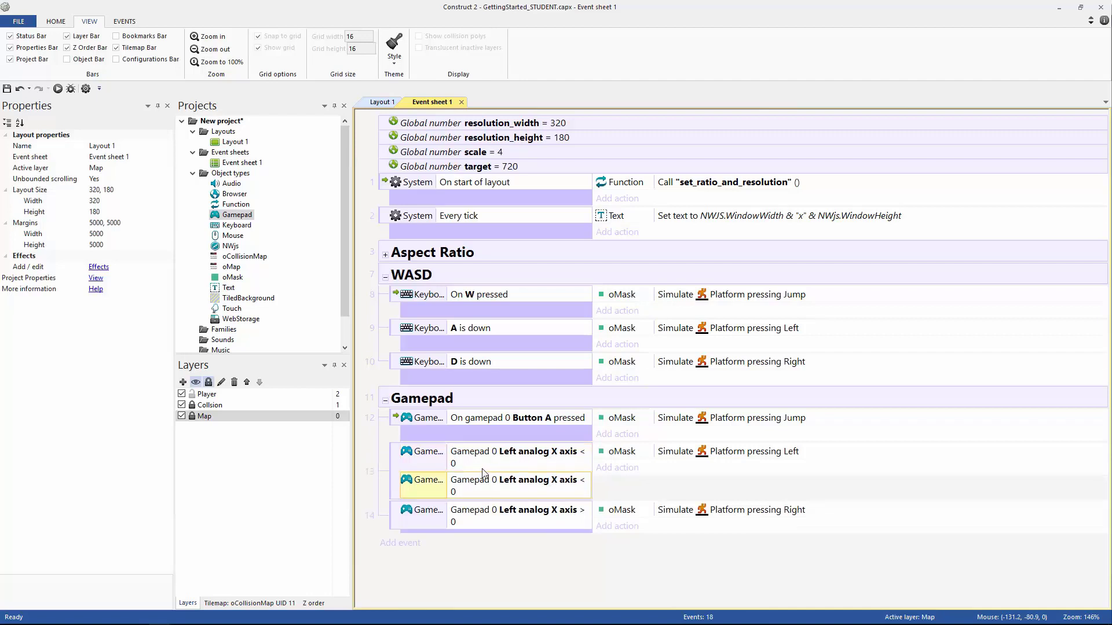
double_click(559, 487)
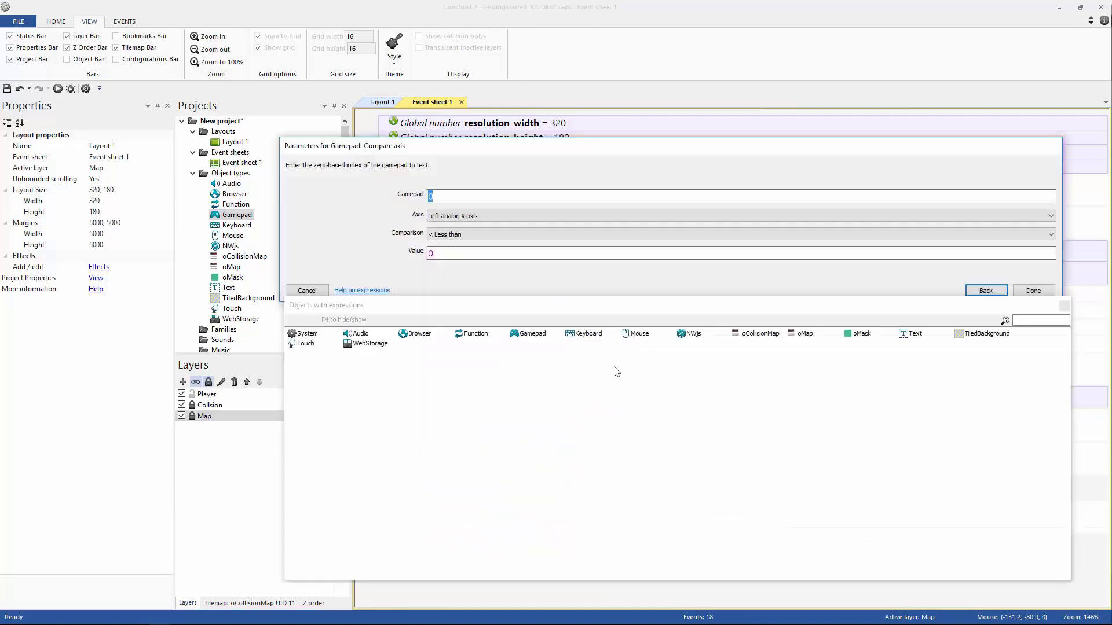
click(461, 217)
click(481, 227)
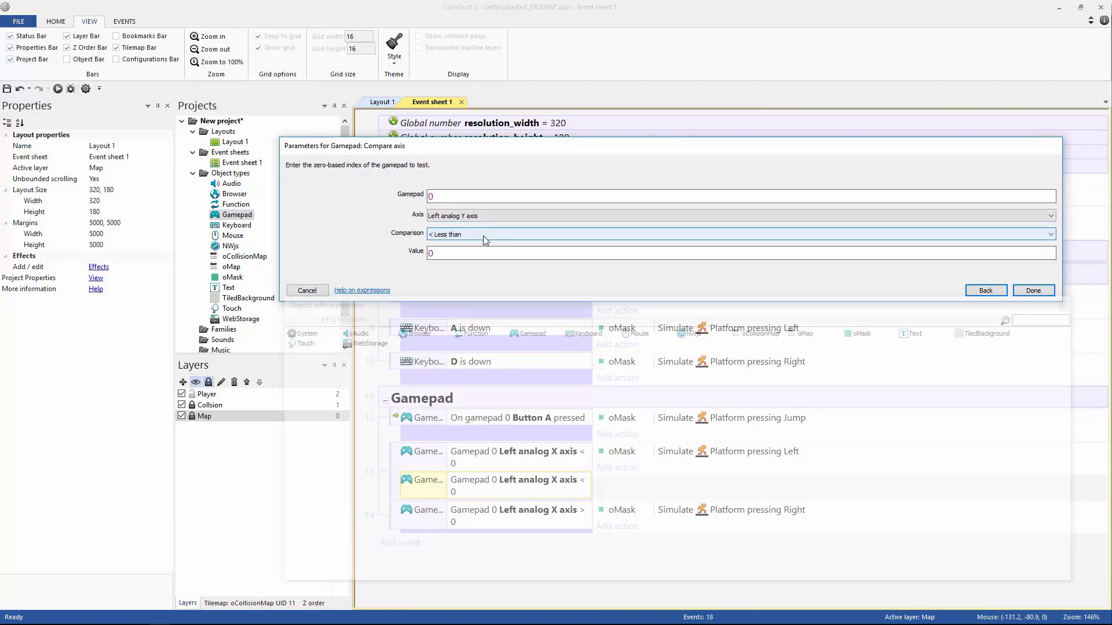
click(483, 235)
click(480, 282)
key(Tab)
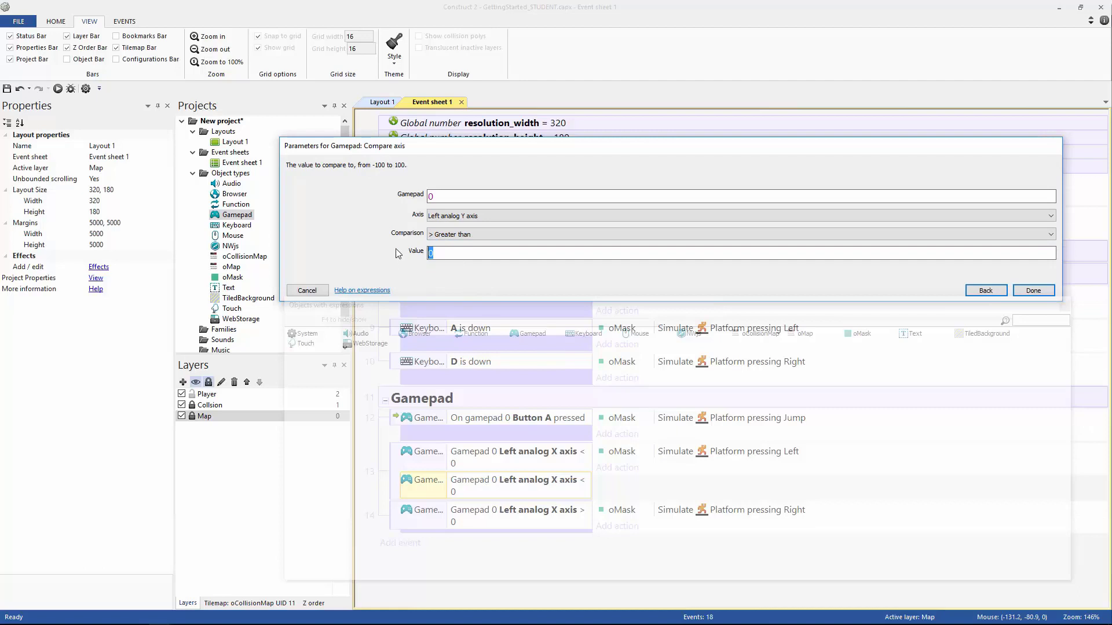
Replace the condition's comparison value with the Gamepad object's Axis expression.
text(Gam)
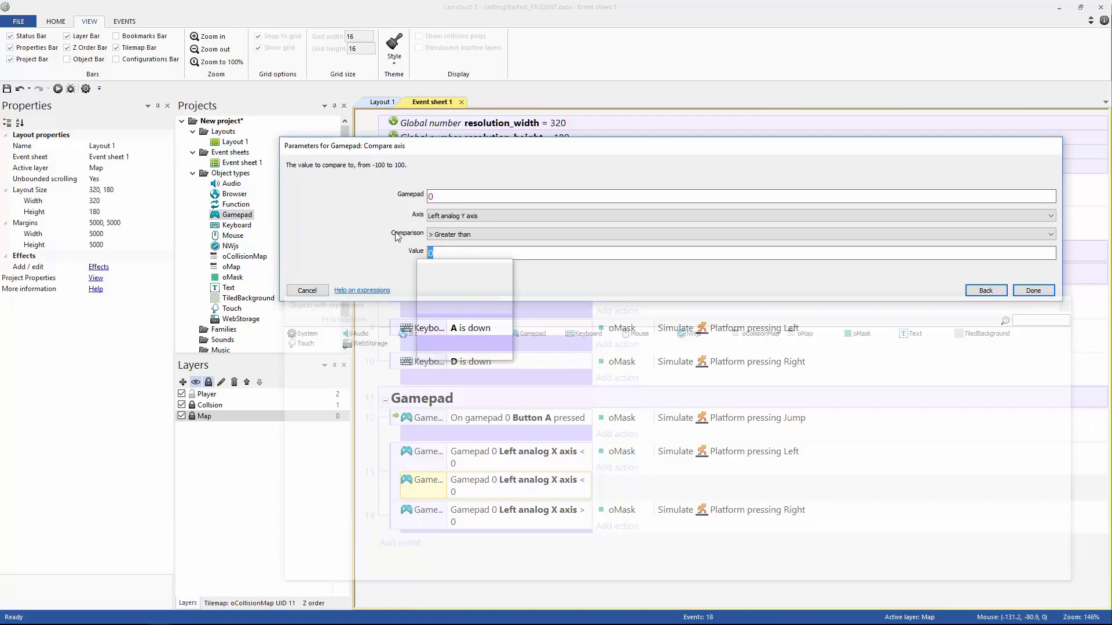
key(BackSpace)
key(BackSpace)
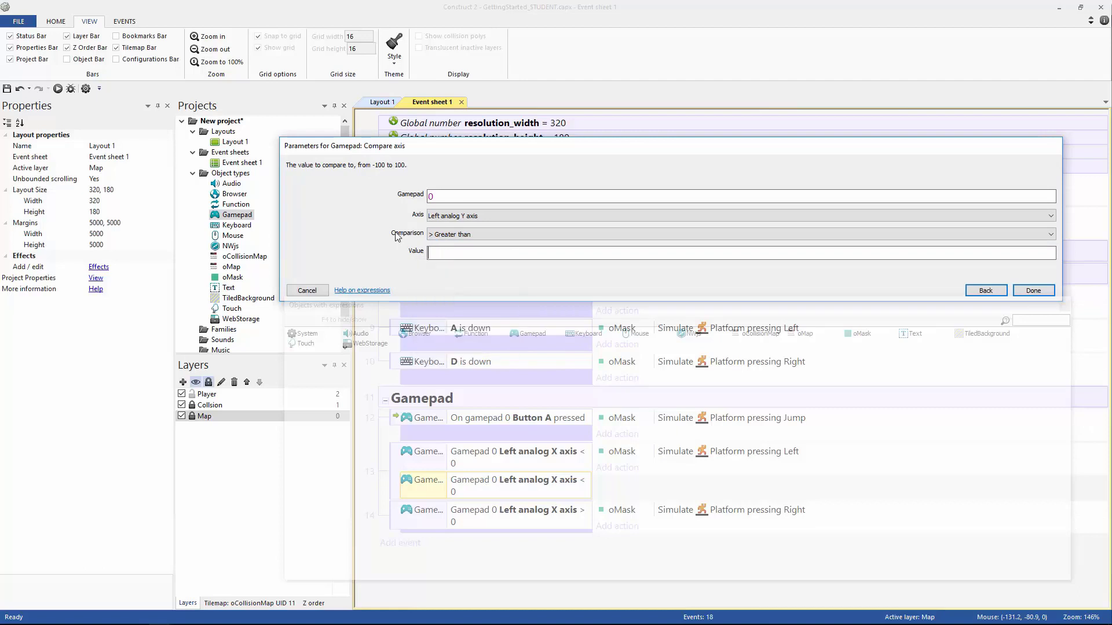
mouse_move(359, 306)
mouse_down()
mouse_move(355, 293)
mouse_move(392, 335)
mouse_move(381, 307)
mouse_move(367, 304)
mouse_move(380, 319)
mouse_move(376, 302)
mouse_up()
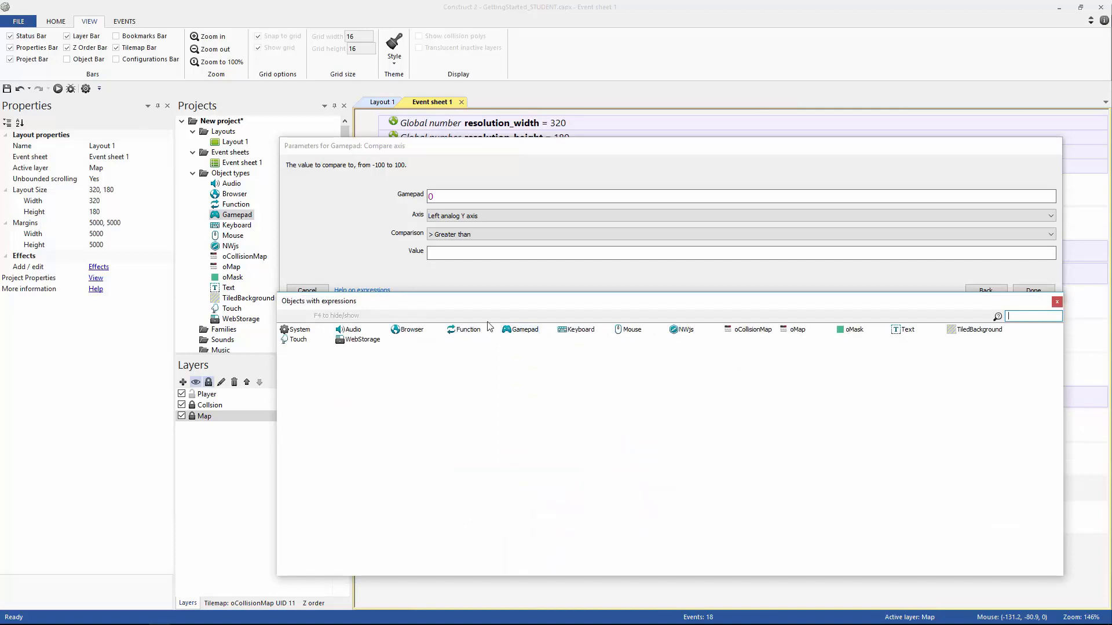
double_click(524, 336)
click(395, 341)
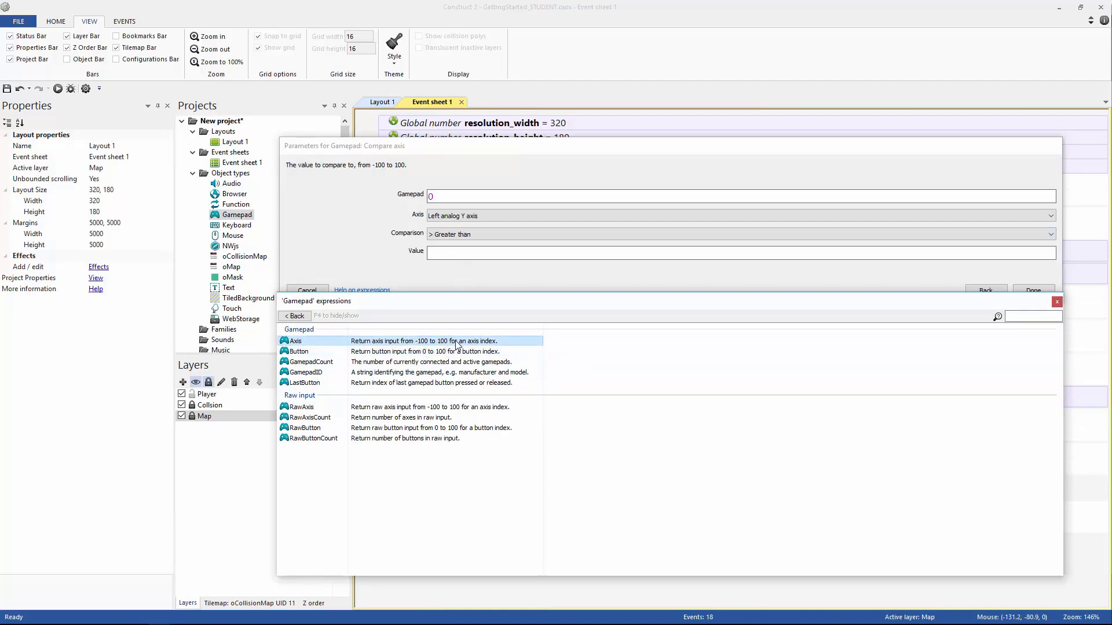
double_click(424, 342)
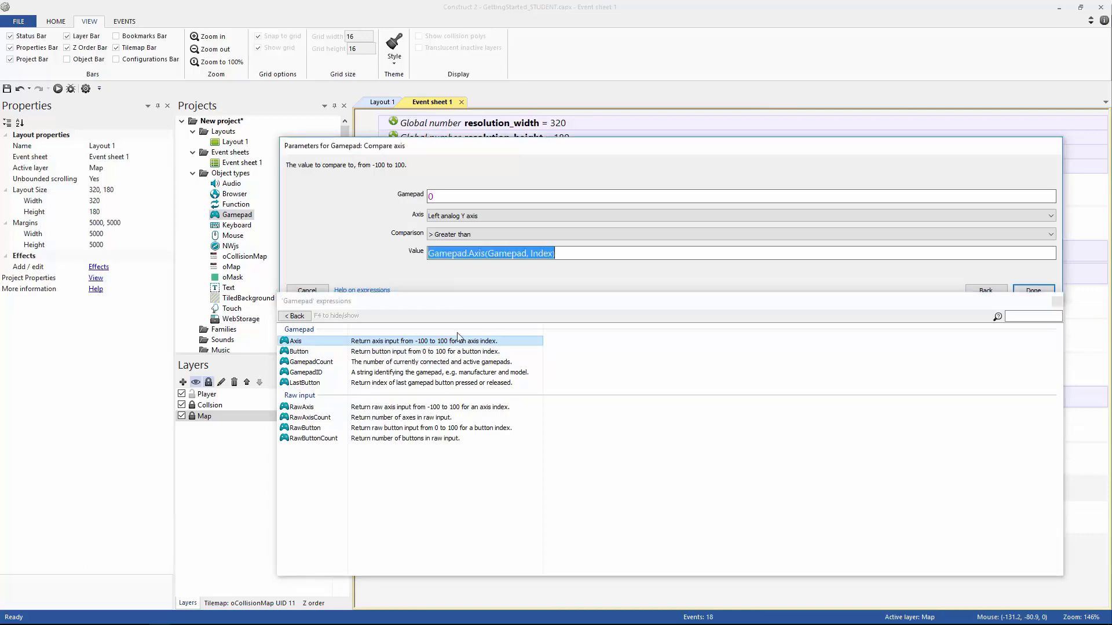
Fill in the expression's gamepad and index as Gamepad.Axis(0, 0) and confirm the condition.
click(486, 253)
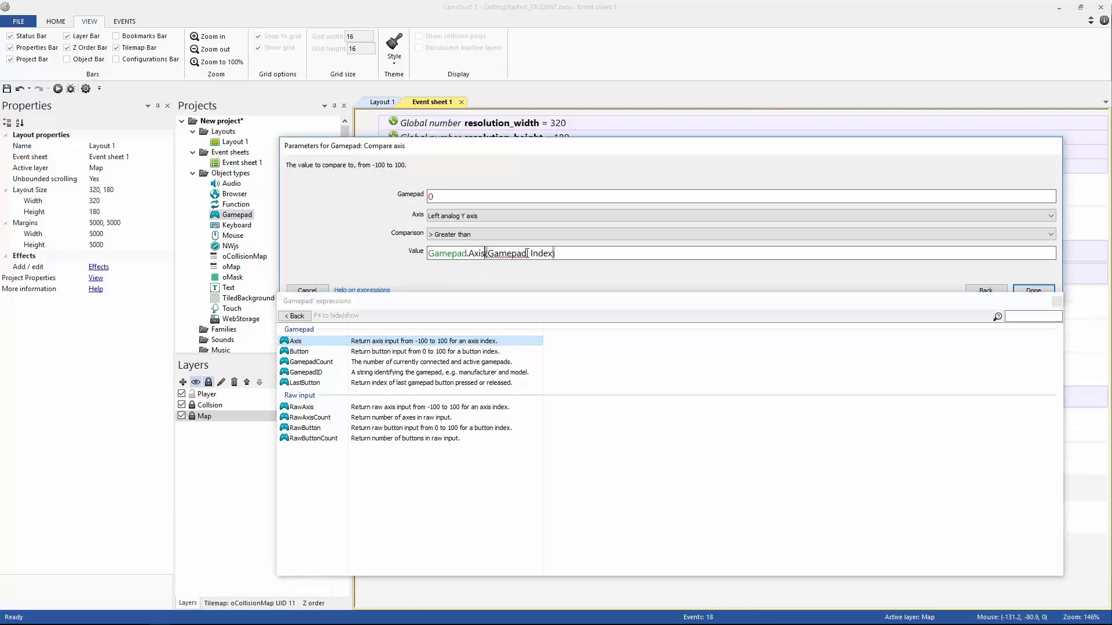
drag(528, 253, 487, 253)
text(0)
click(531, 253)
key(BackSpace)
key(BackSpace)
key(BackSpace)
click(1028, 290)
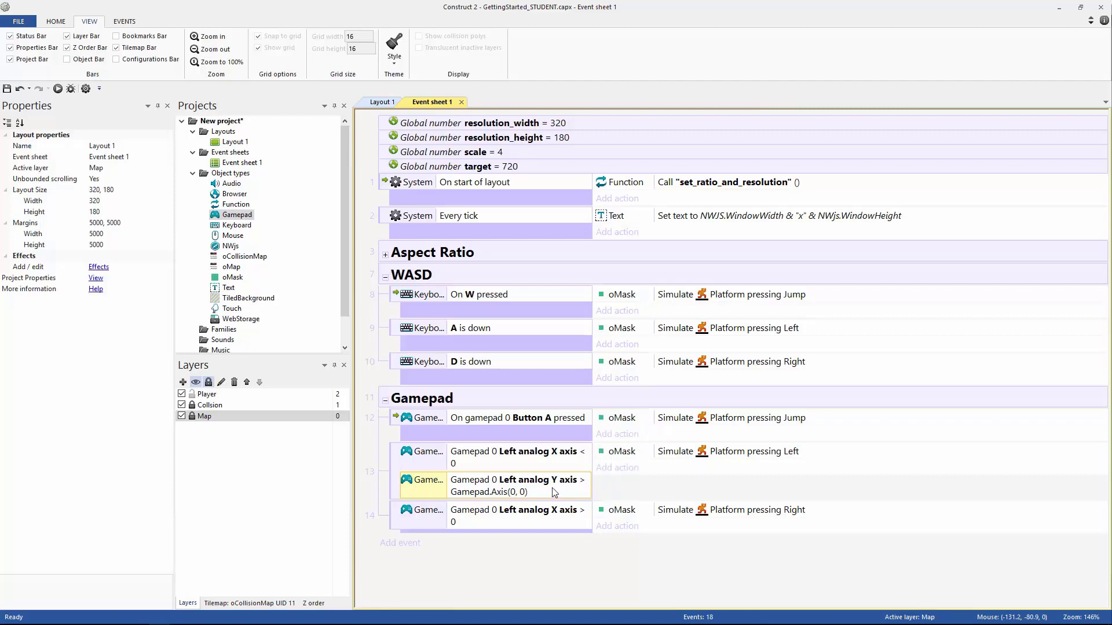
Duplicate the Y axis condition in the Left event and set the copy to Less than -Gamepad.Axis(0, 0).
key(ctrl+v)
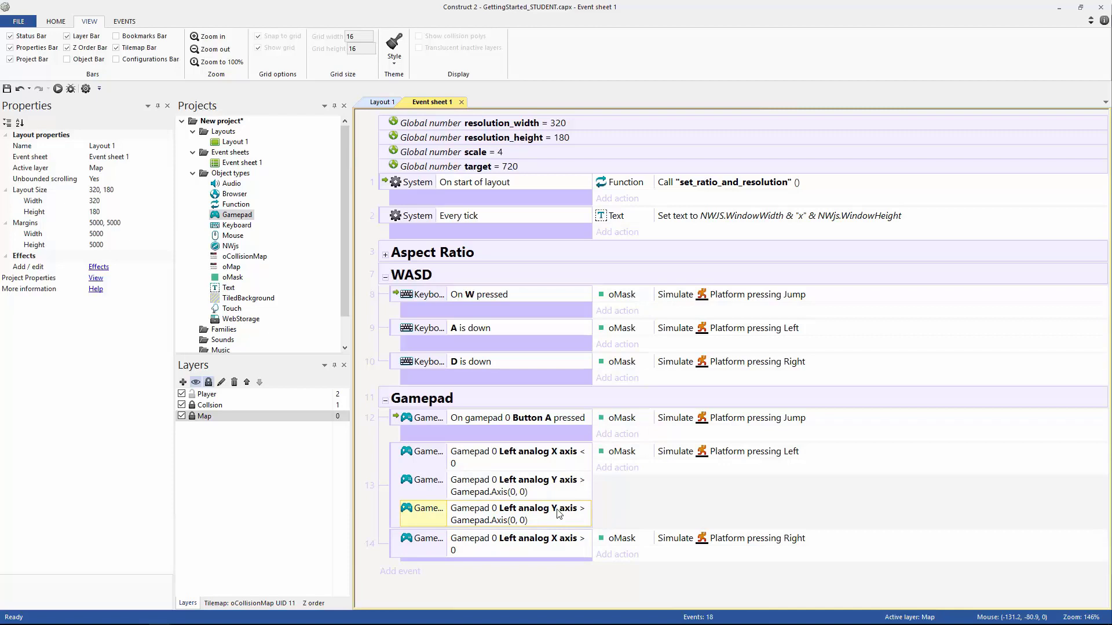
double_click(559, 515)
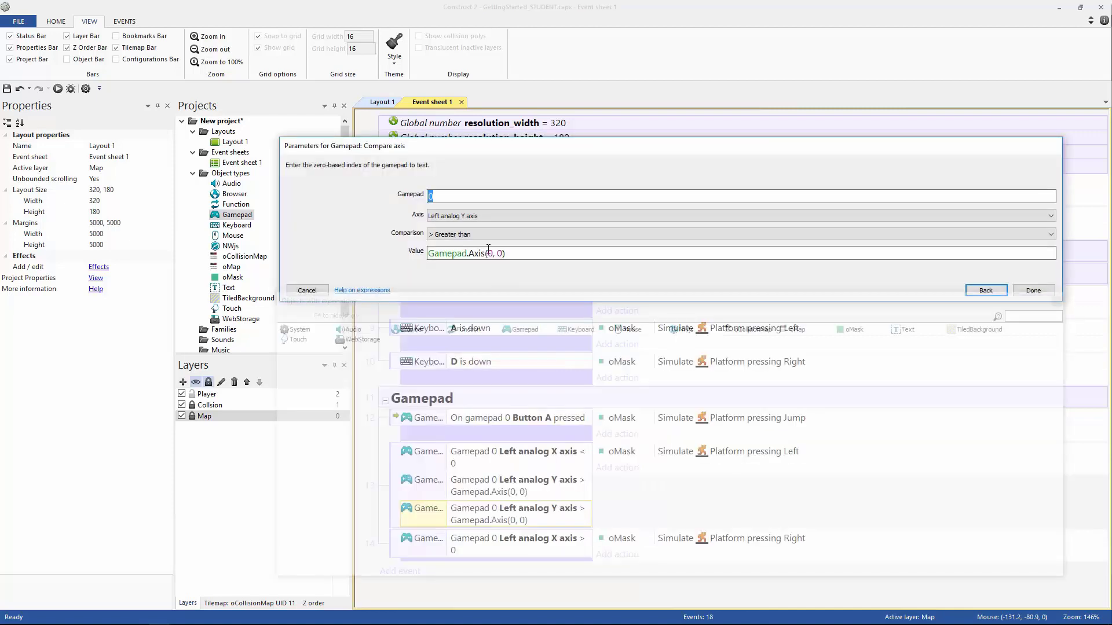
click(469, 235)
click(465, 257)
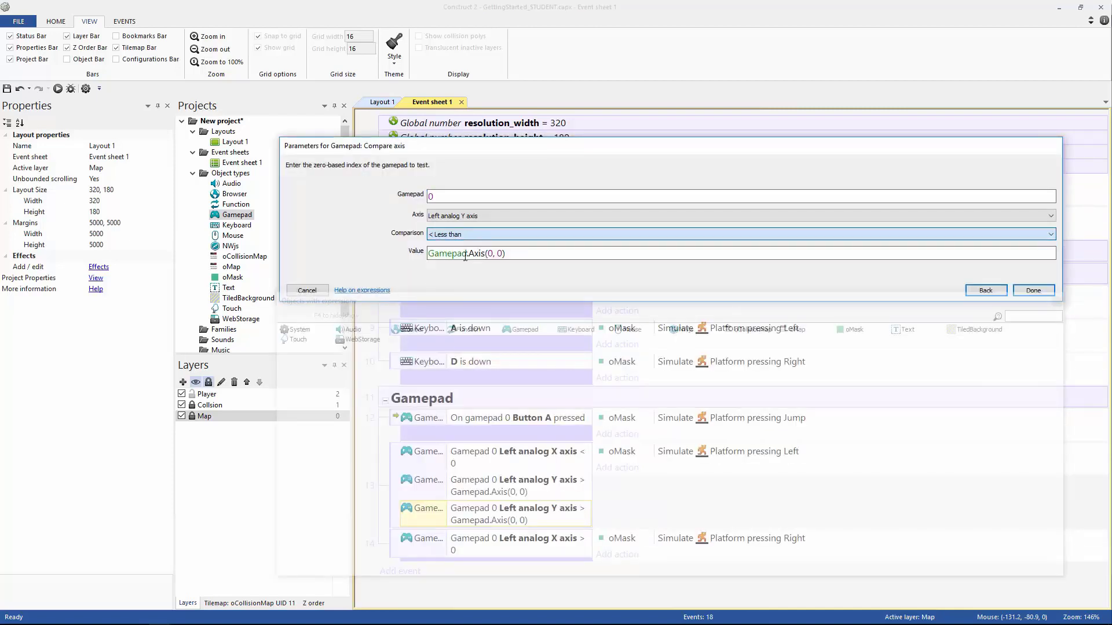
key(Tab)
text(-)
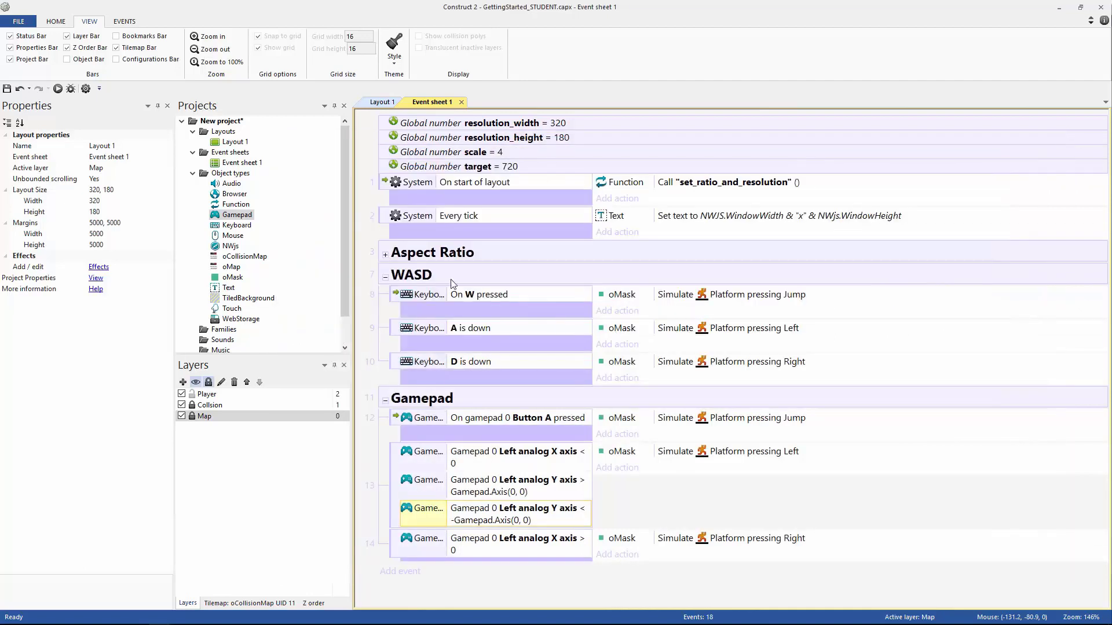
Run a preview from Layout 1, test the player's left and right movement, and close the preview.
click(388, 102)
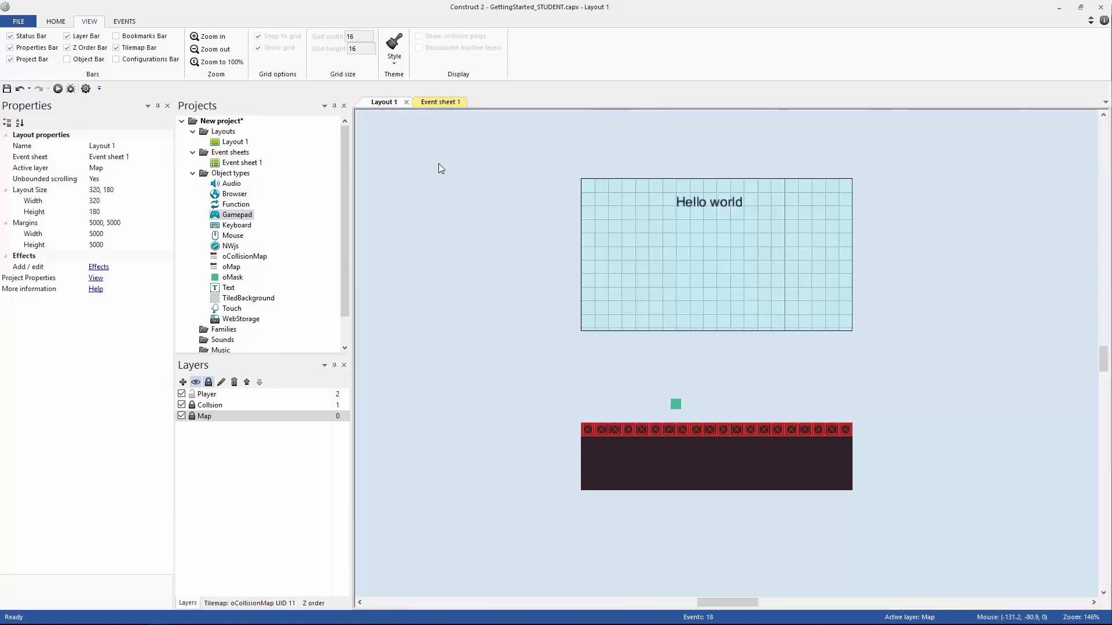
click(58, 88)
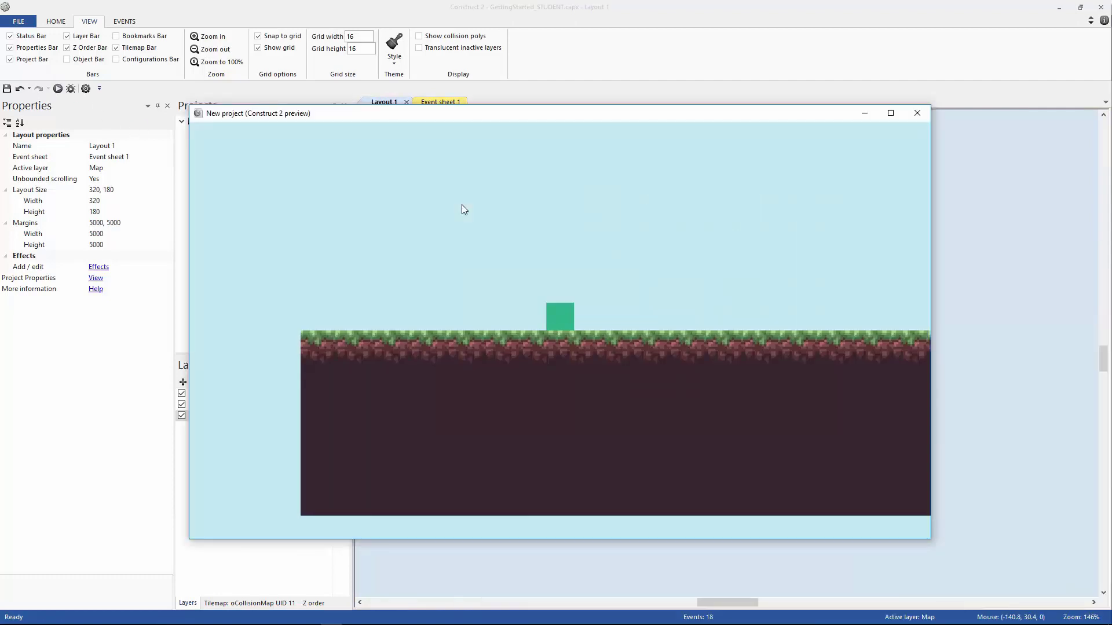
key(Left)
key(Right)
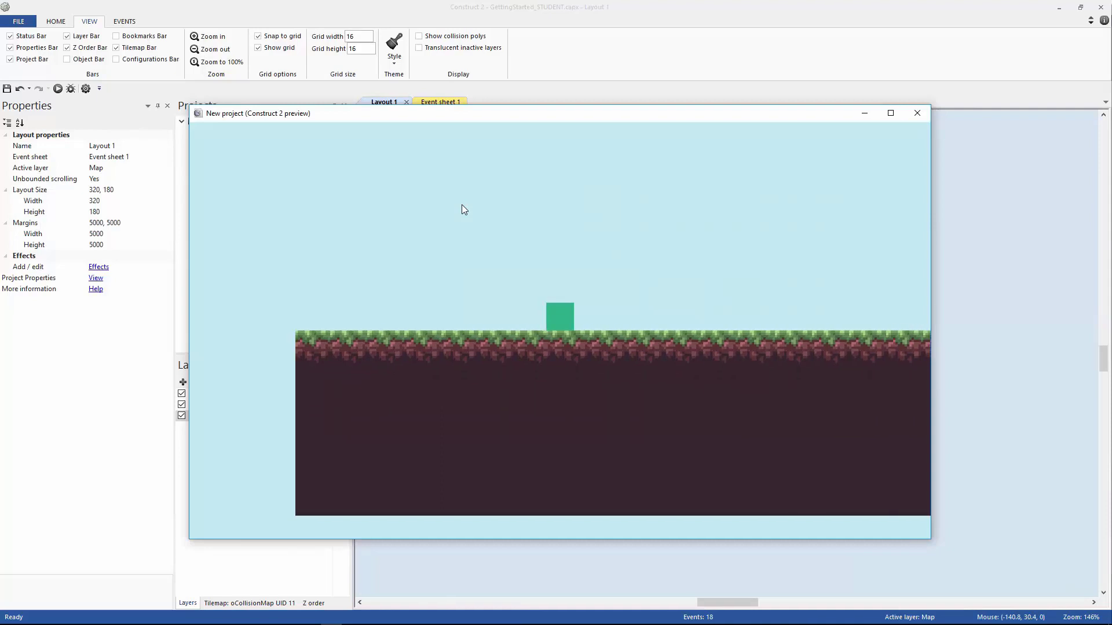
key(Left)
key(Right)
key(Left)
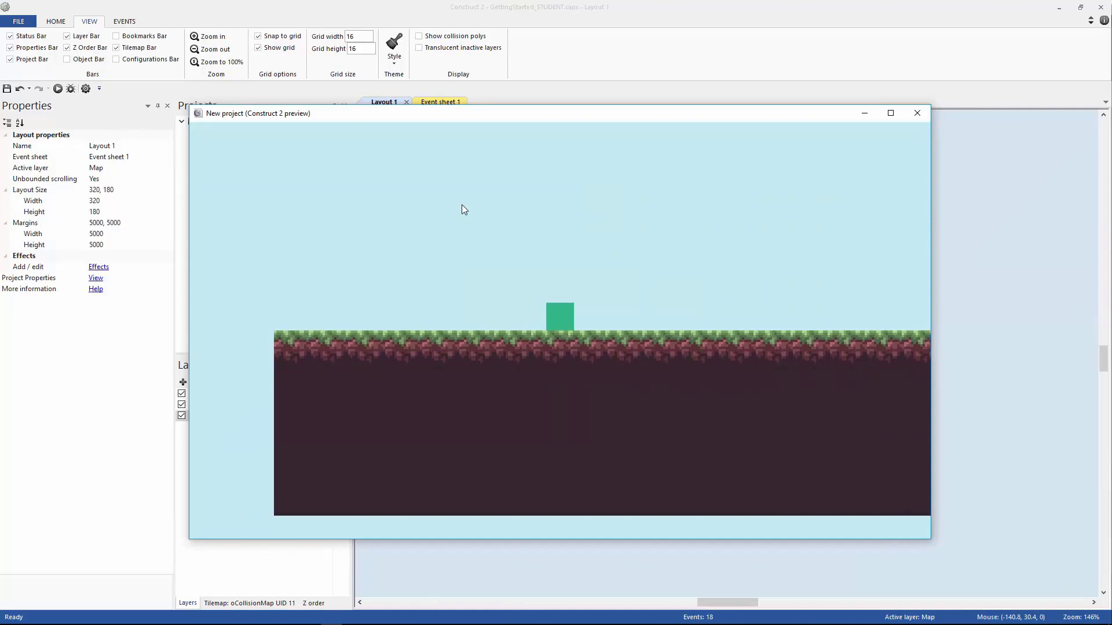
key(Right)
key(Left)
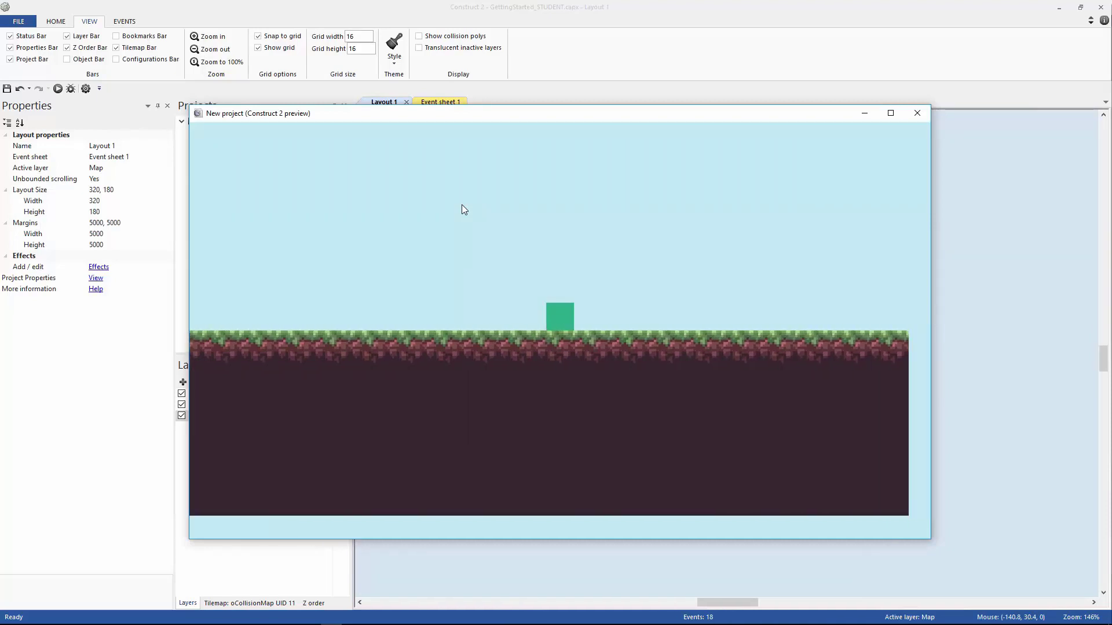
key(Right)
key(Right)
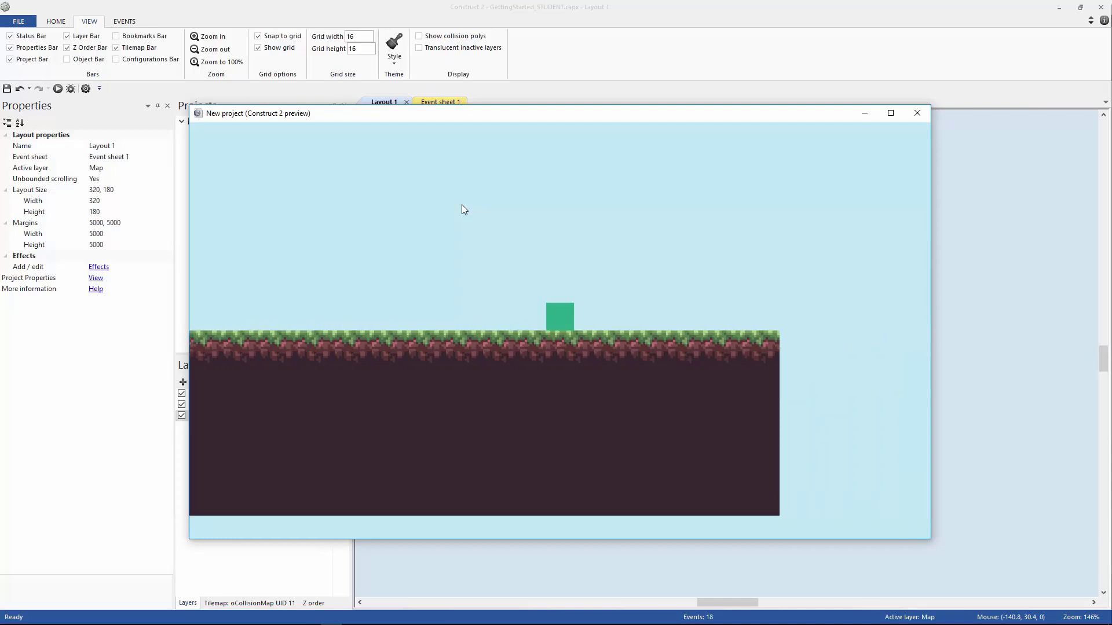
key(Left)
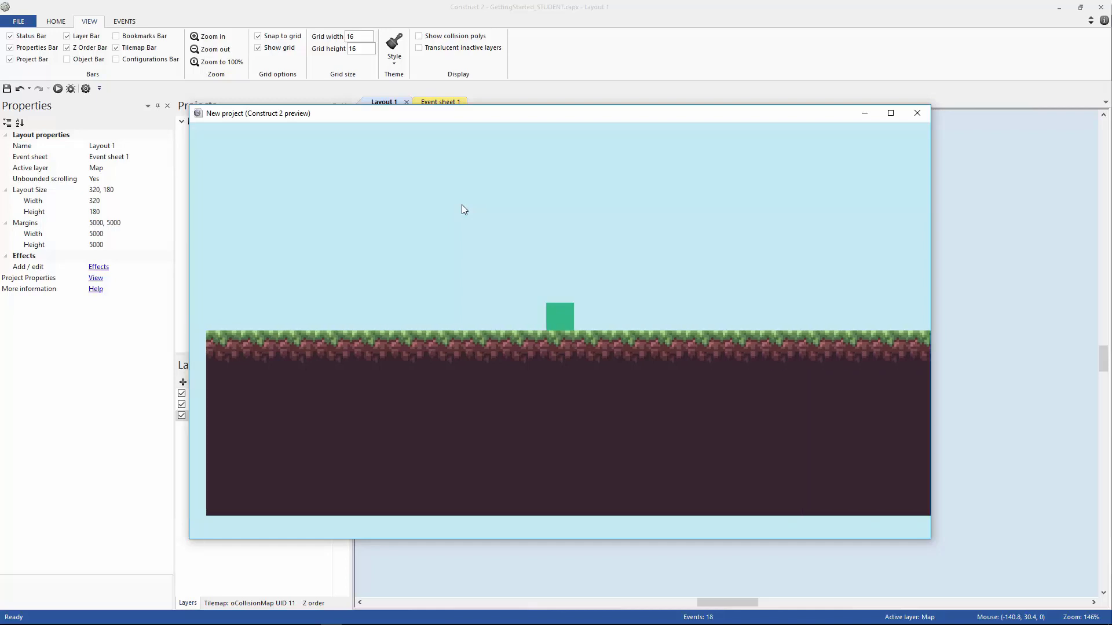
key(Right)
key(Left)
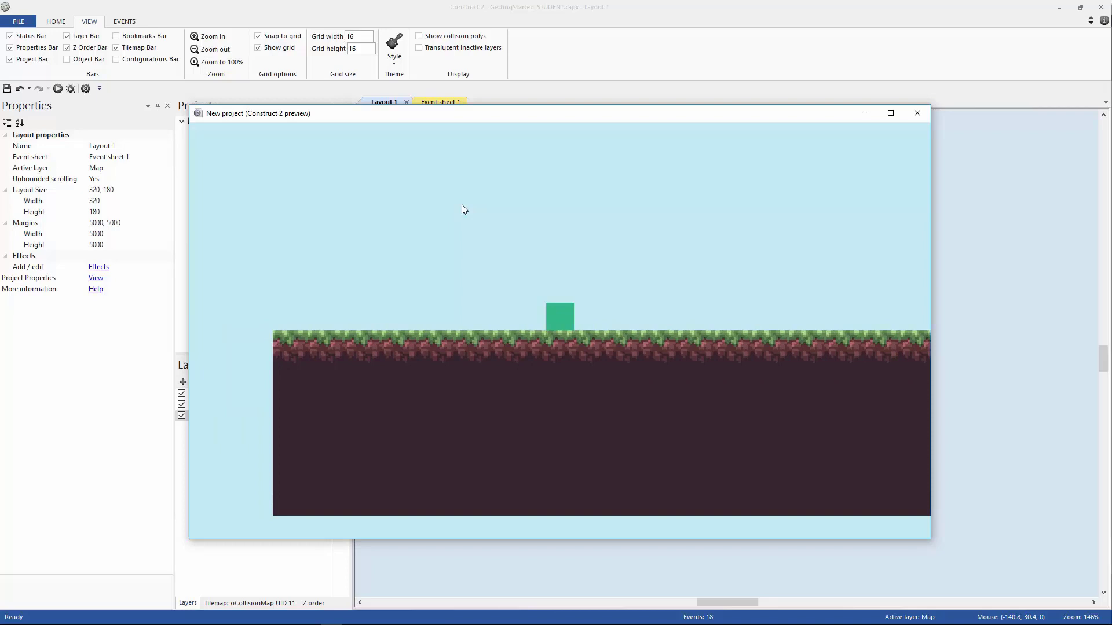
key(Left)
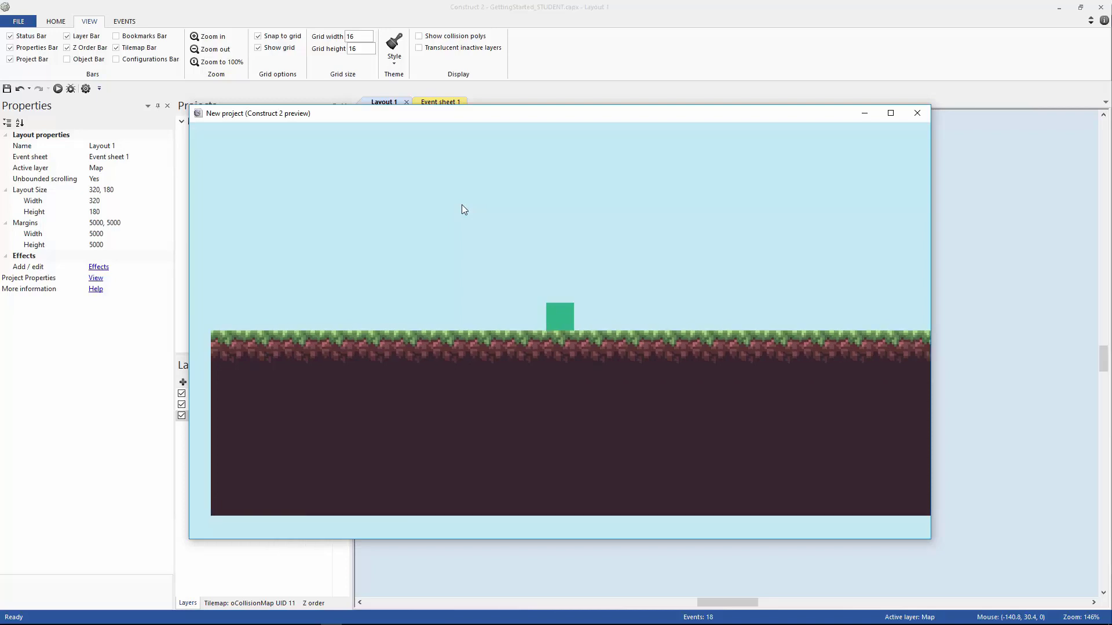
key(Right)
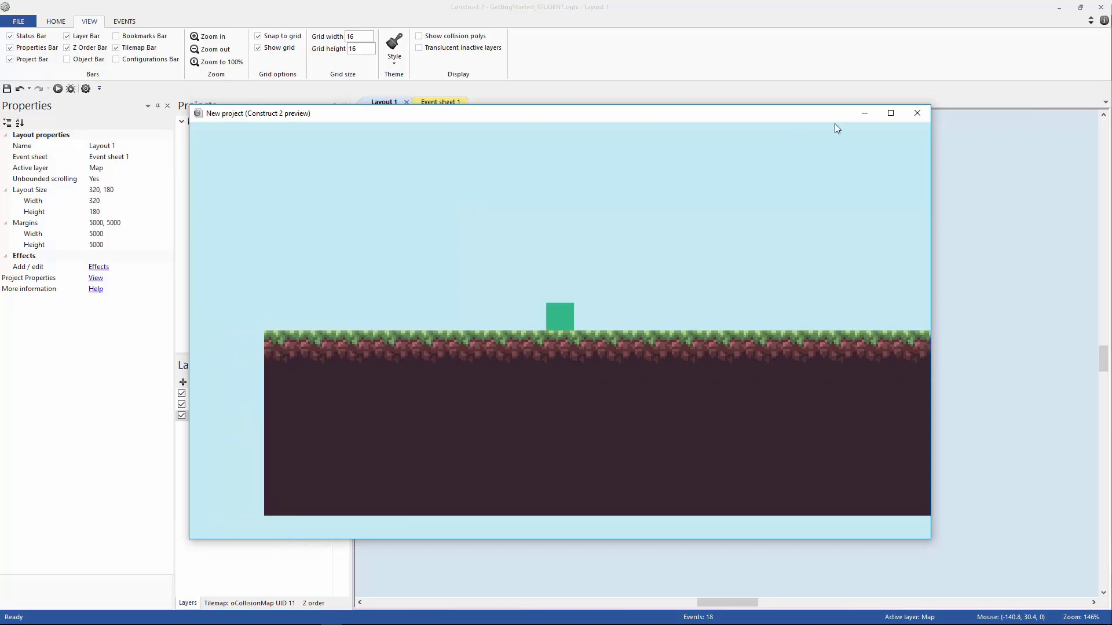
click(918, 113)
Copy both Left analog Y axis conditions from the gamepad Left event into the gamepad Right event.
click(441, 102)
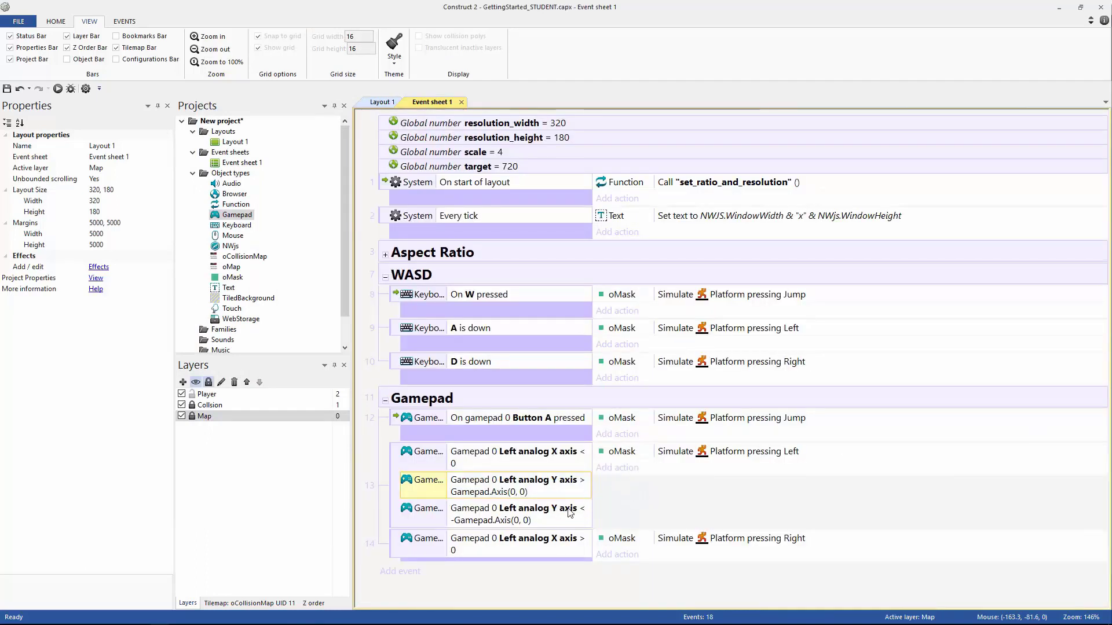
ctrl+click(548, 515)
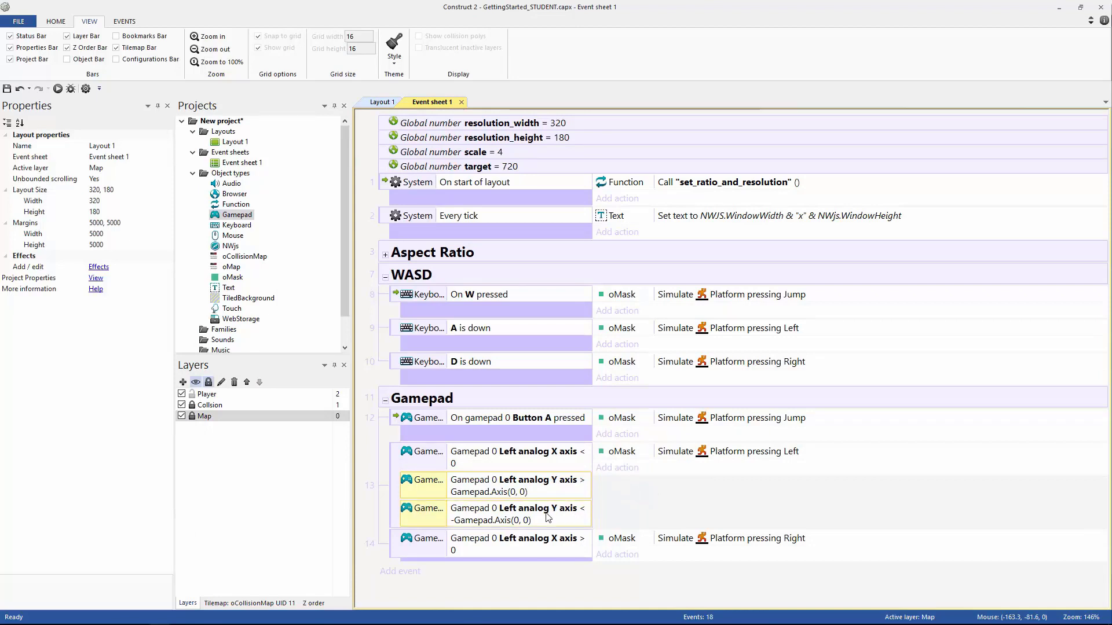
click(537, 551)
key(ctrl+v)
scroll(570, 540, down, 1)
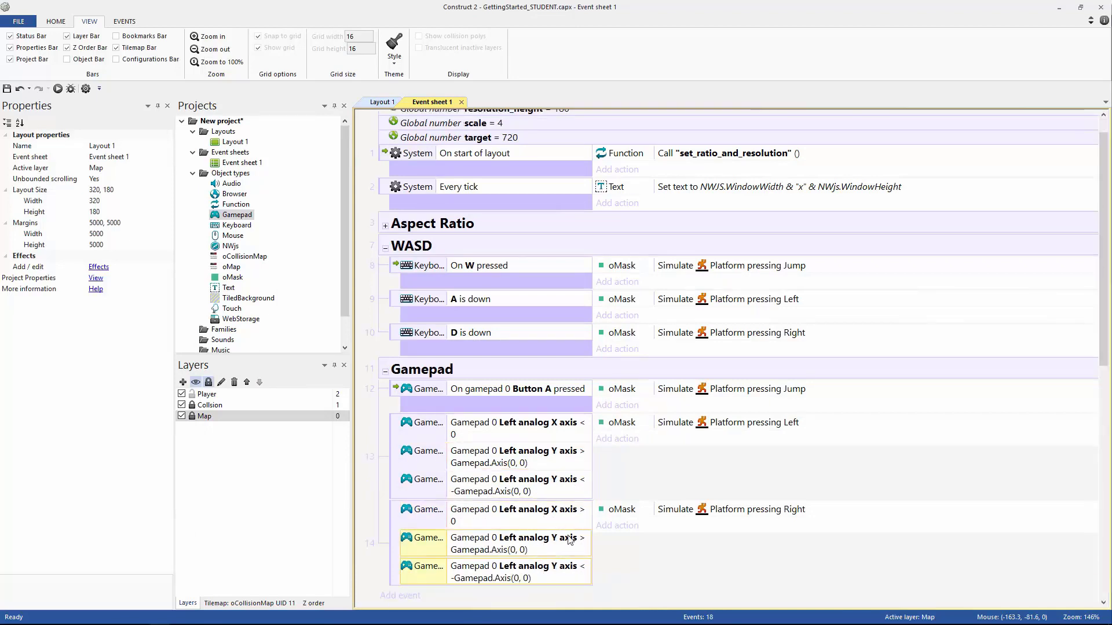
Set the comparison of the Right event's first Y axis condition to Less than, against Gamepad.Axis(0, 0).
click(570, 540)
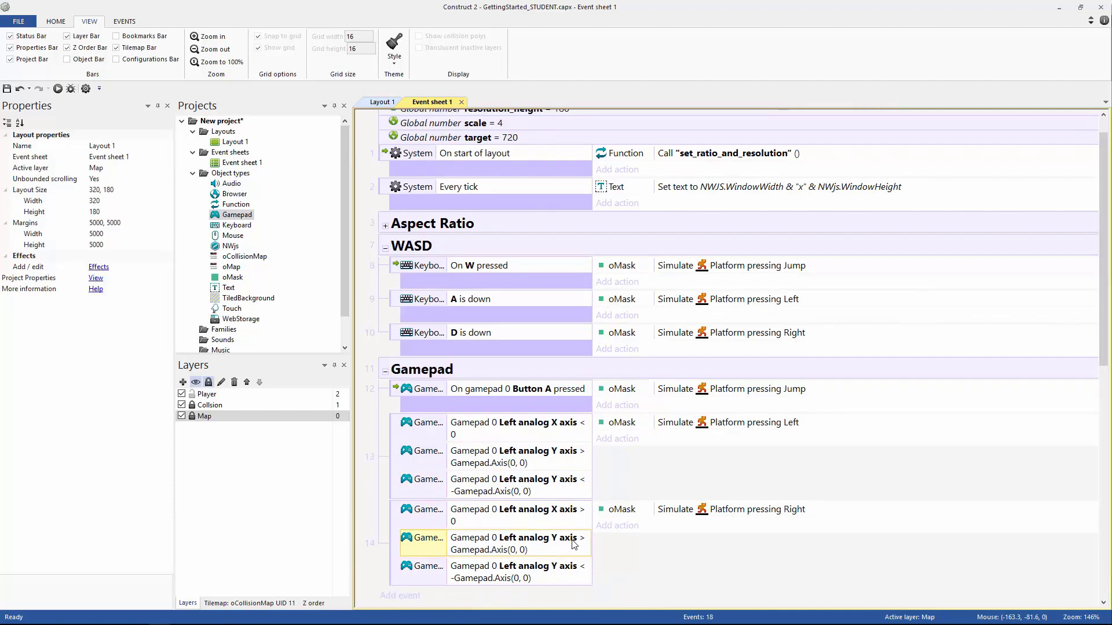
double_click(573, 544)
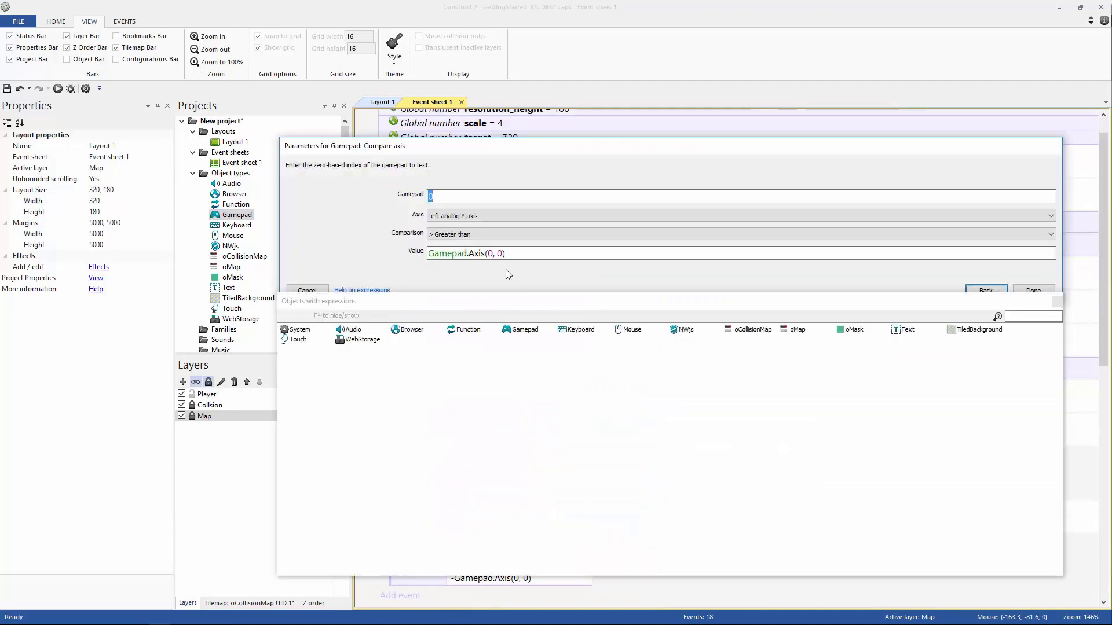
click(468, 235)
click(461, 265)
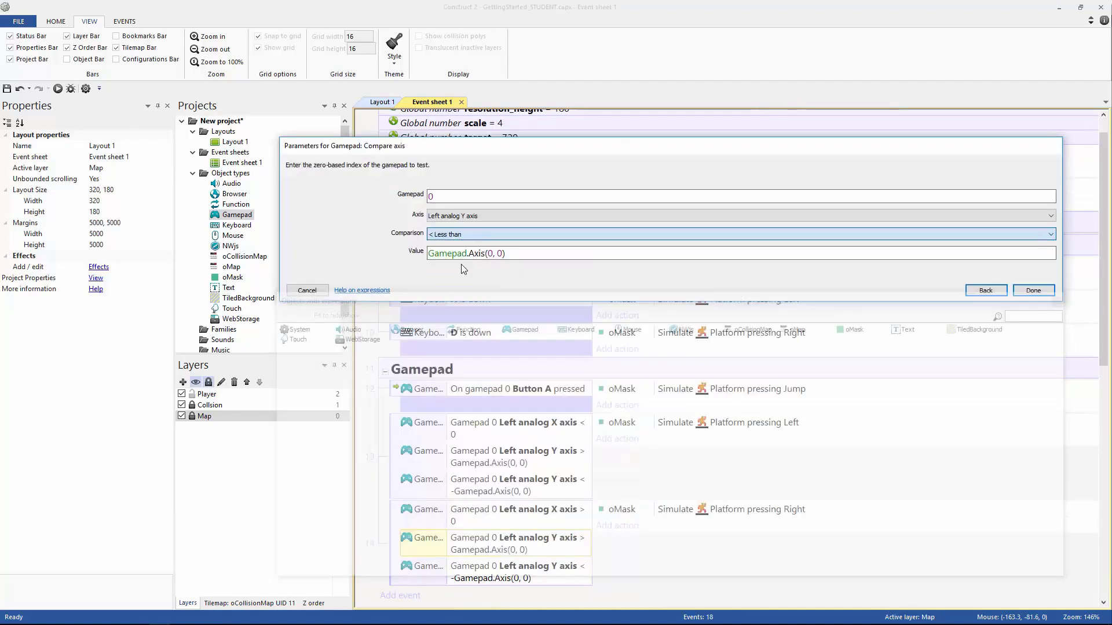
click(1034, 291)
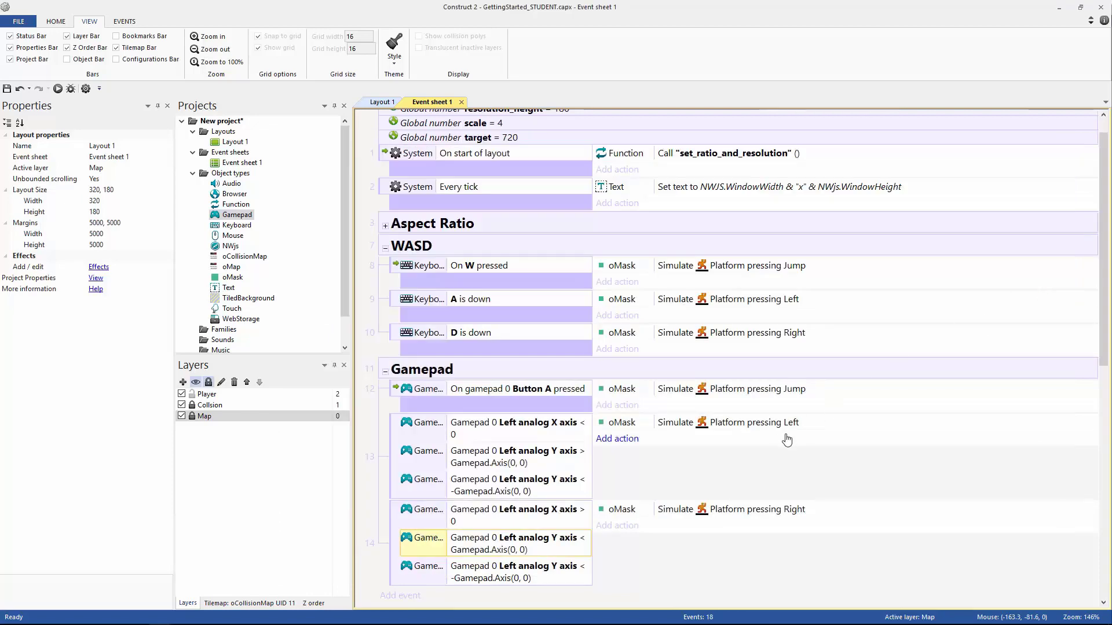
Set the comparison of the Right event's second Y axis condition to Greater than, against -Gamepad.Axis(0, 0).
double_click(576, 575)
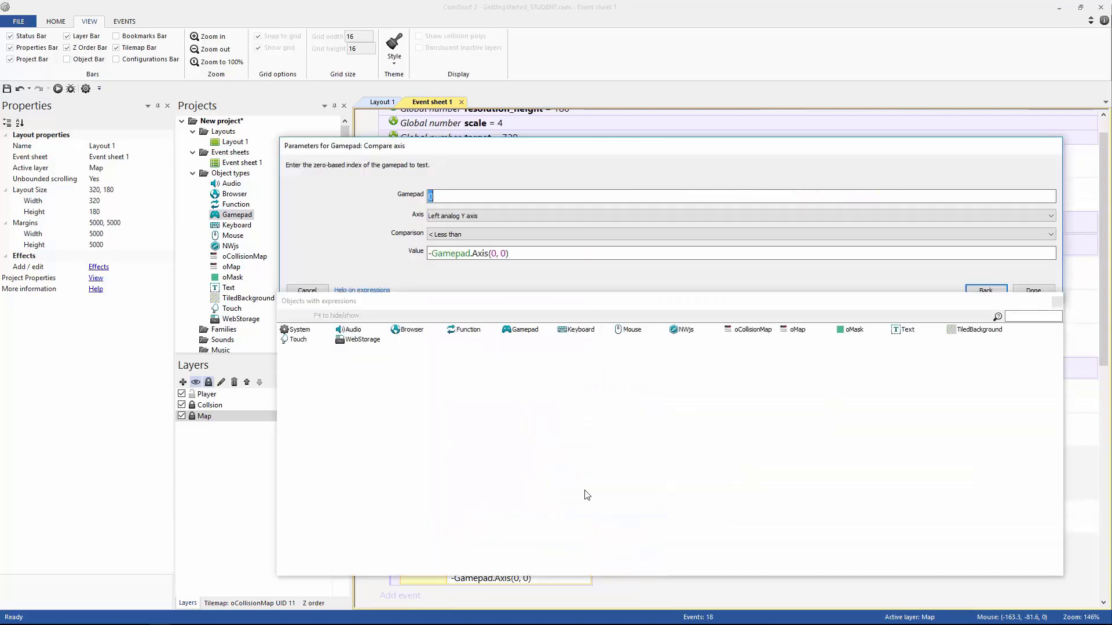
click(501, 234)
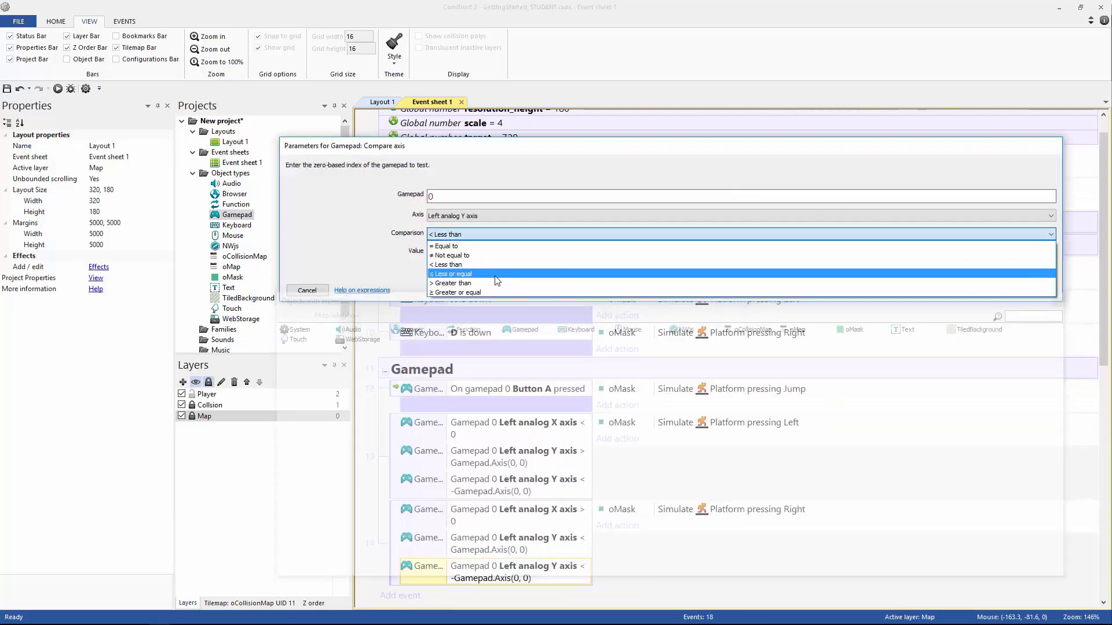
click(622, 280)
click(1033, 290)
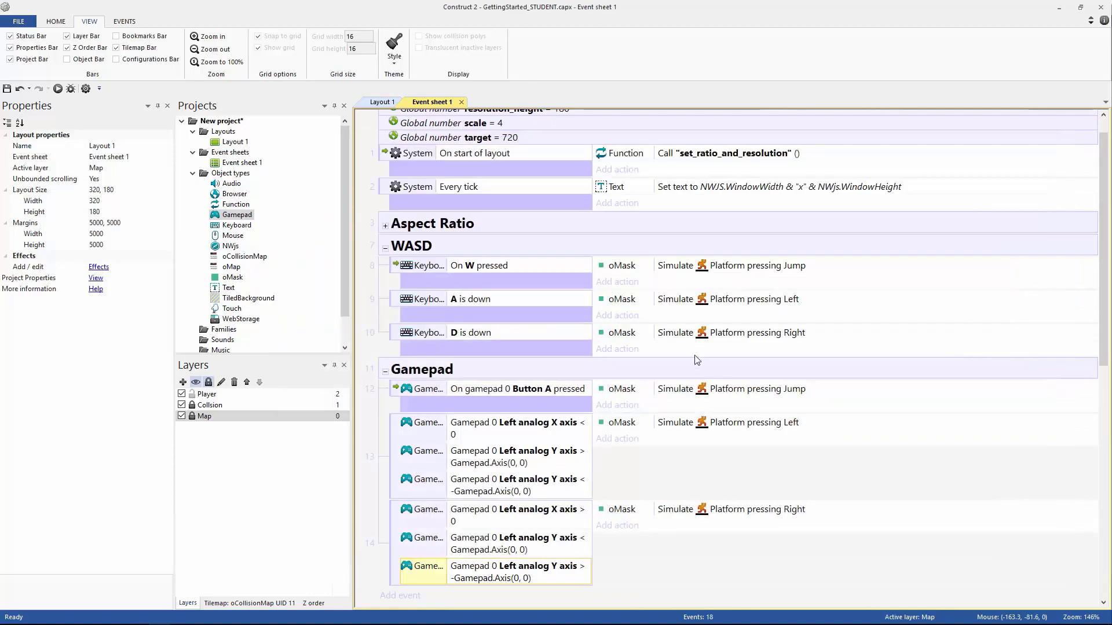
Run a preview from Layout 1 to test the revised gamepad movement, and close the preview.
click(382, 102)
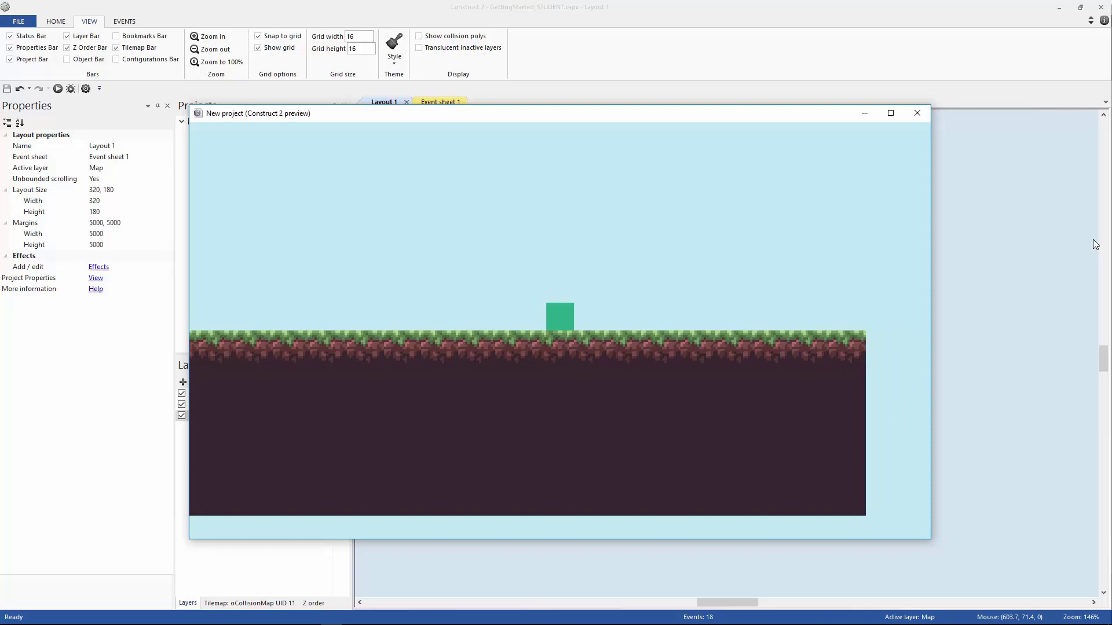
click(918, 113)
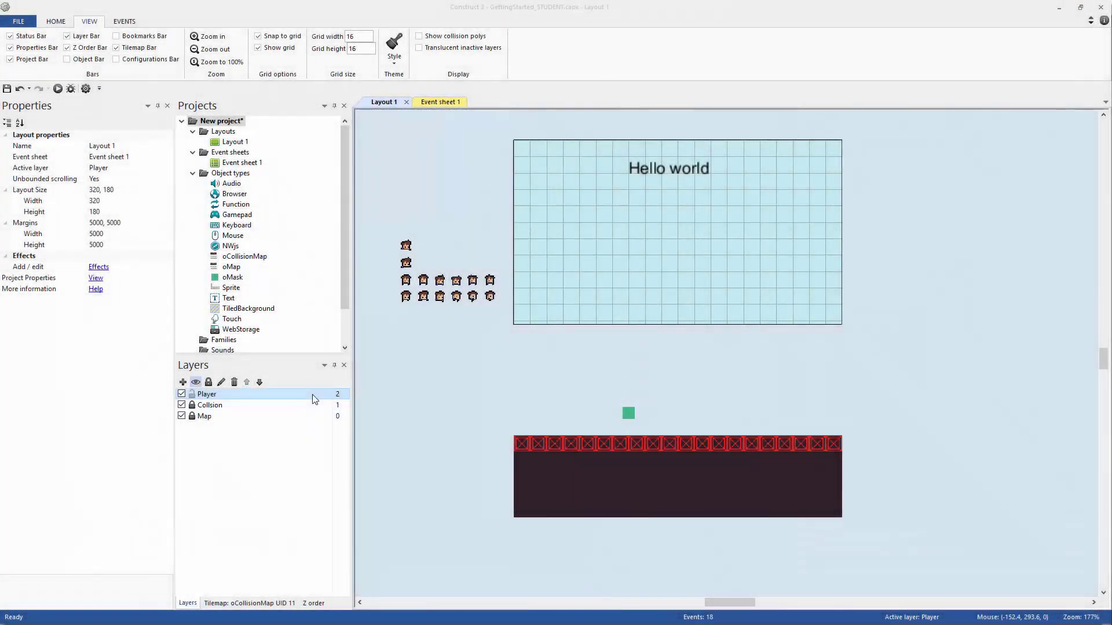
Open the character head sprite on the Player layer for image editing and enlarge the view to 400%.
click(324, 395)
click(416, 301)
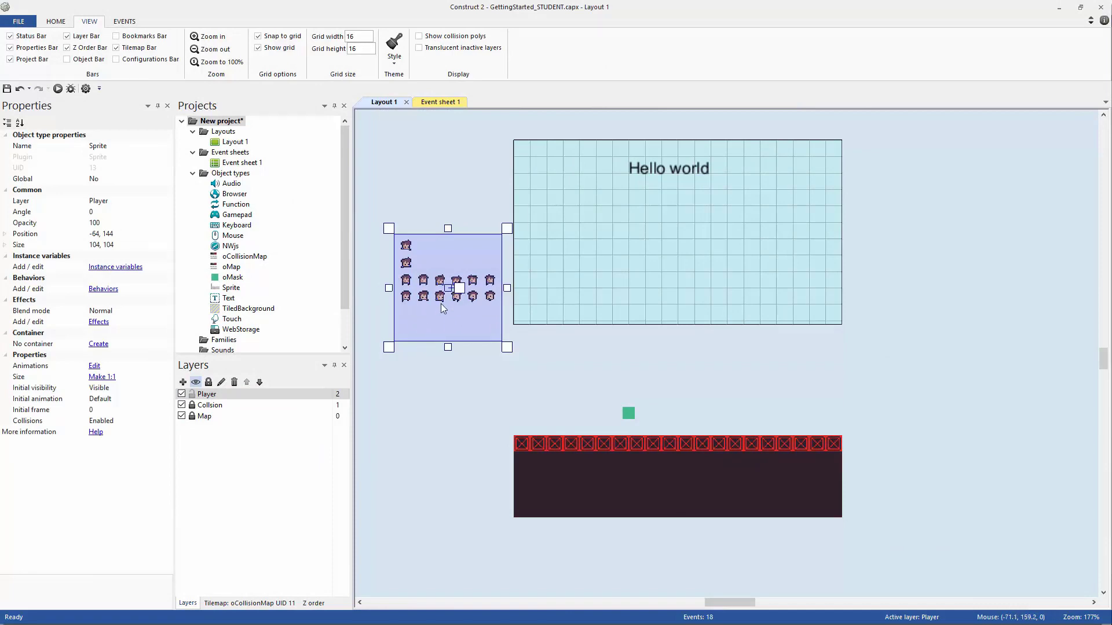
click(433, 383)
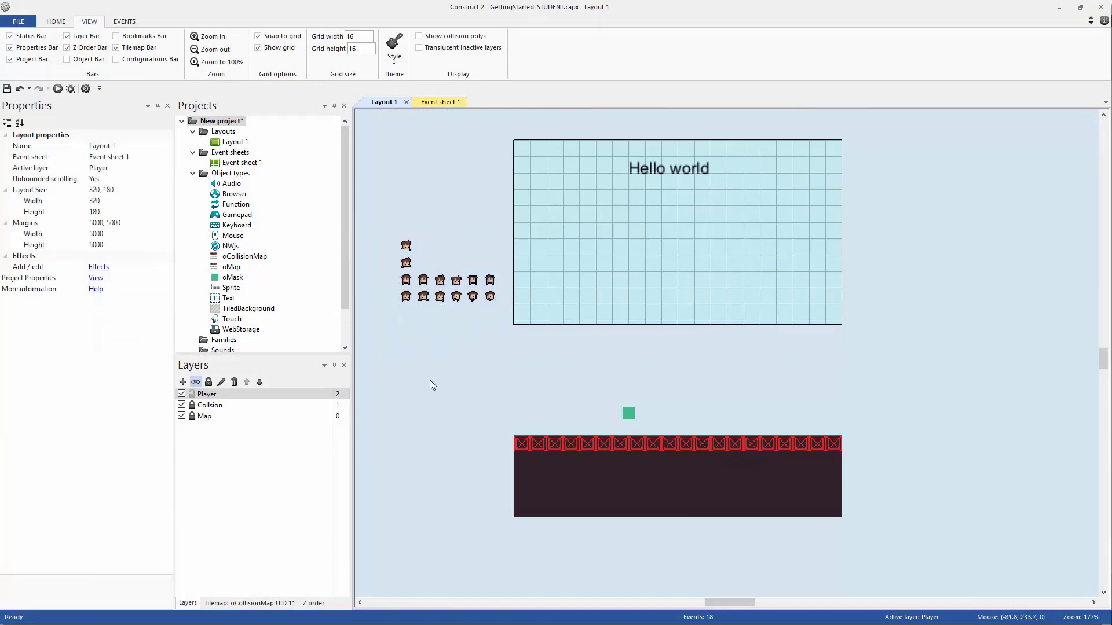
double_click(397, 379)
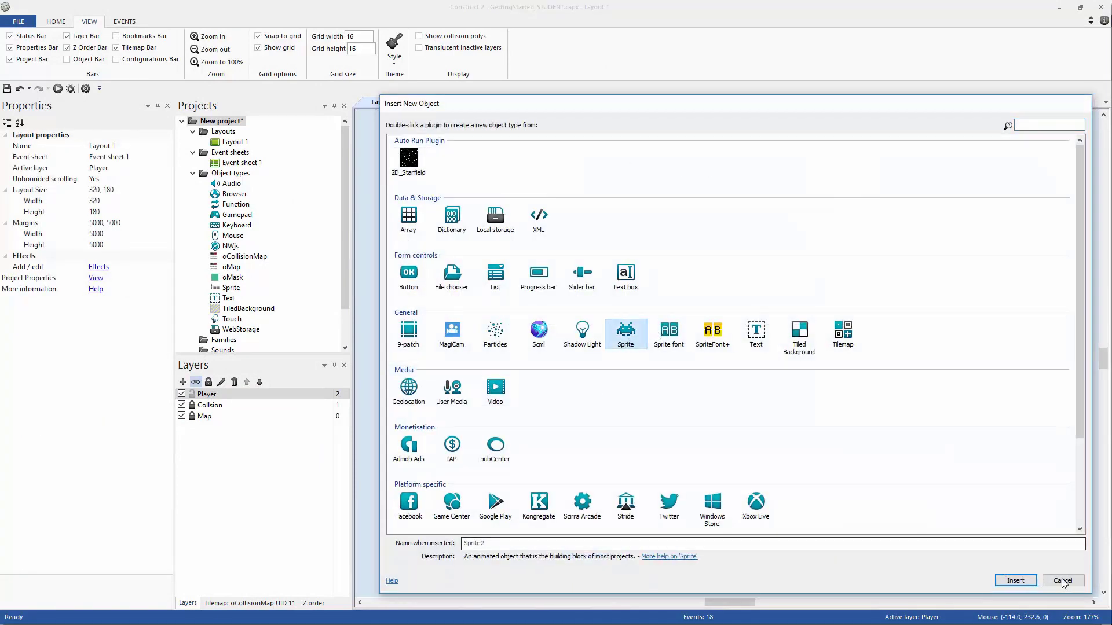
double_click(622, 339)
click(431, 291)
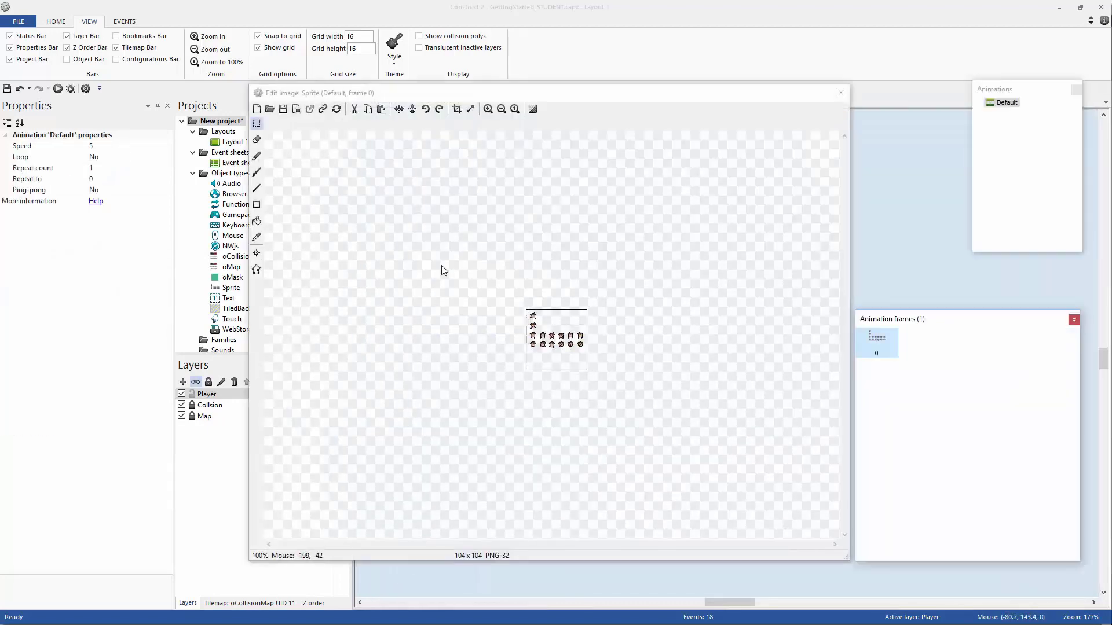
click(488, 109)
click(488, 109)
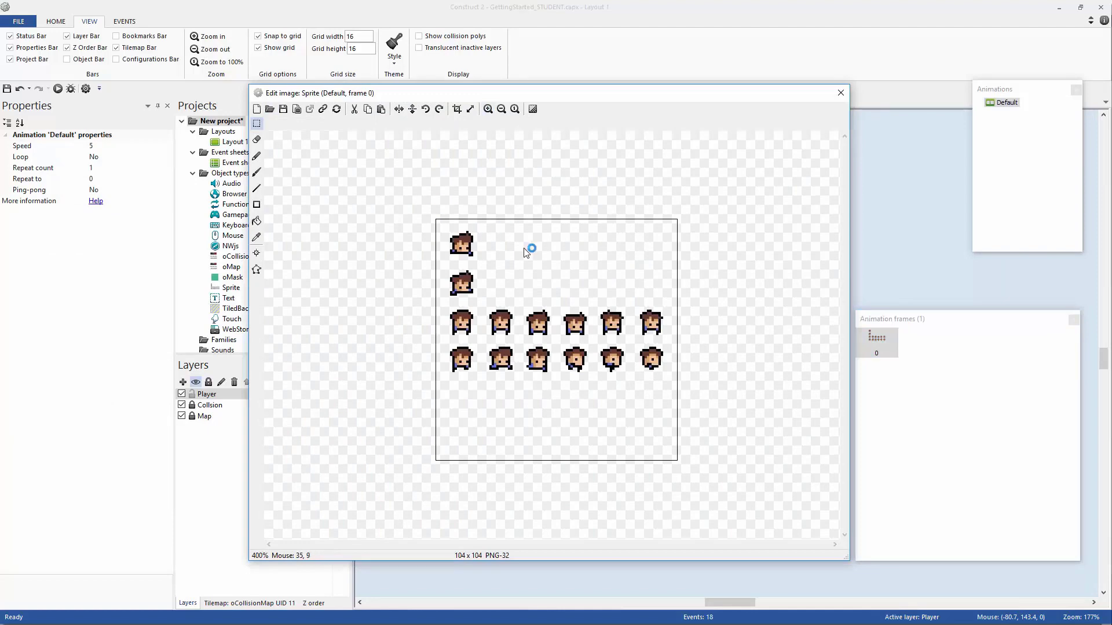
click(960, 441)
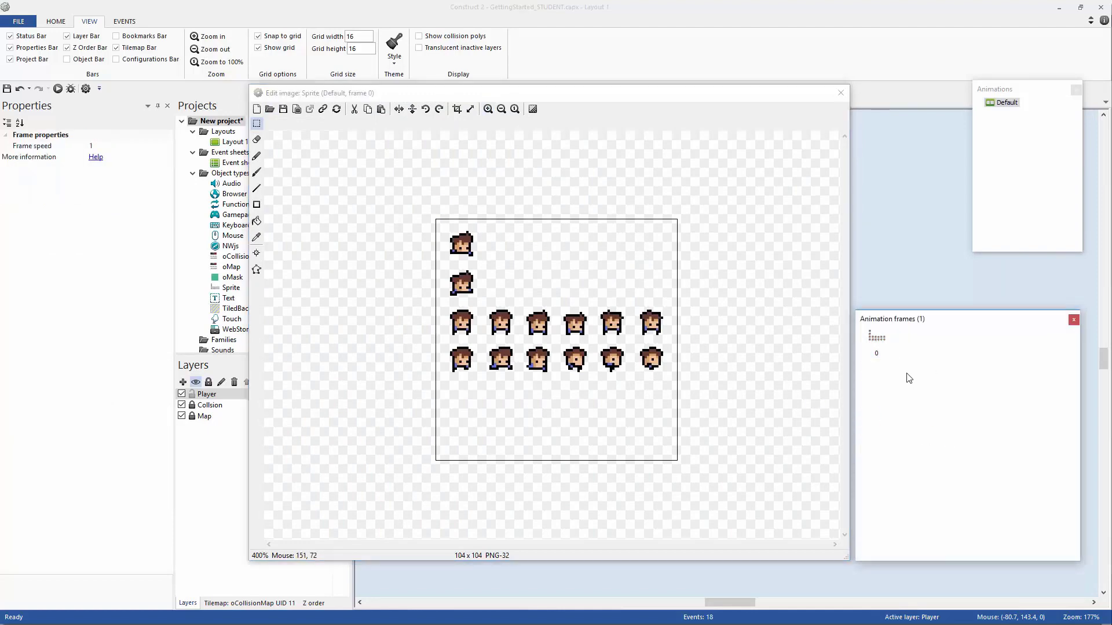
right_click(913, 412)
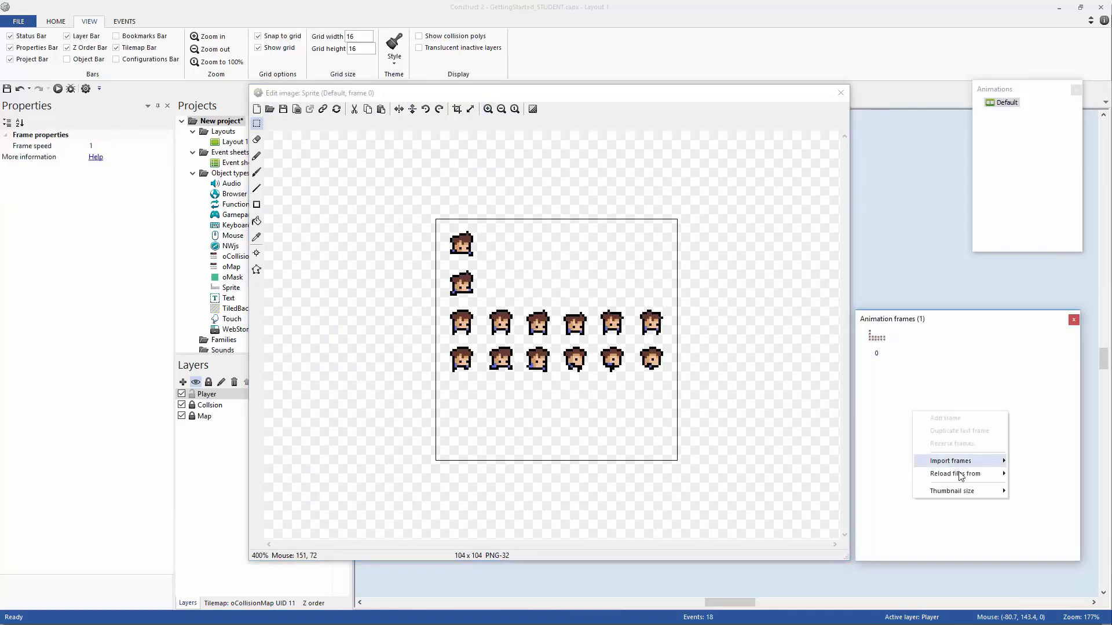
click(924, 391)
right_click(934, 438)
mouse_move(979, 487)
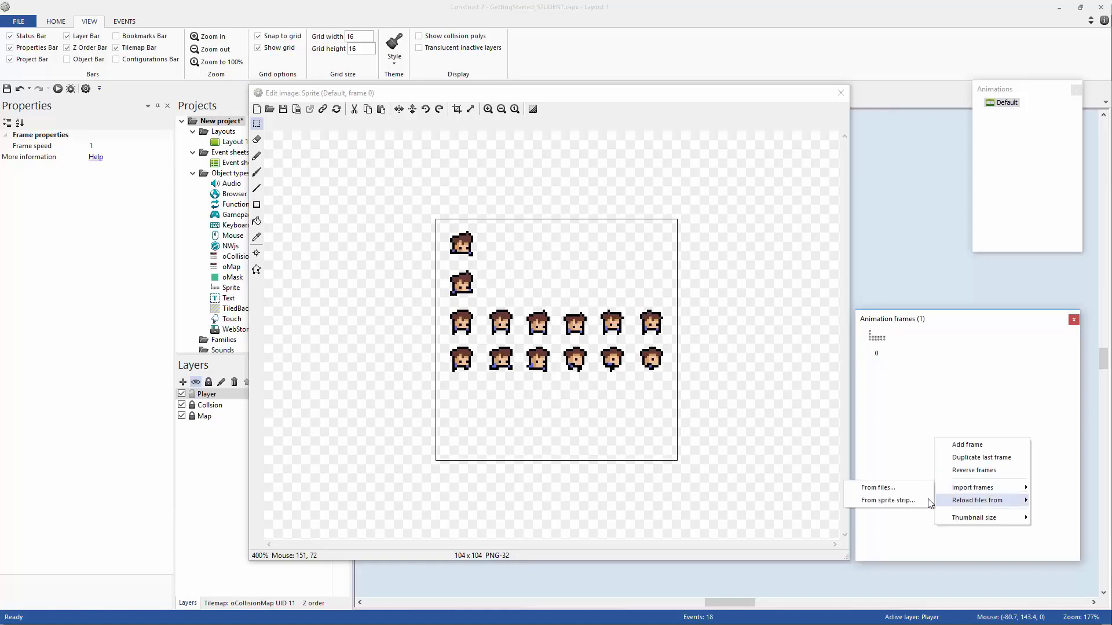
click(915, 501)
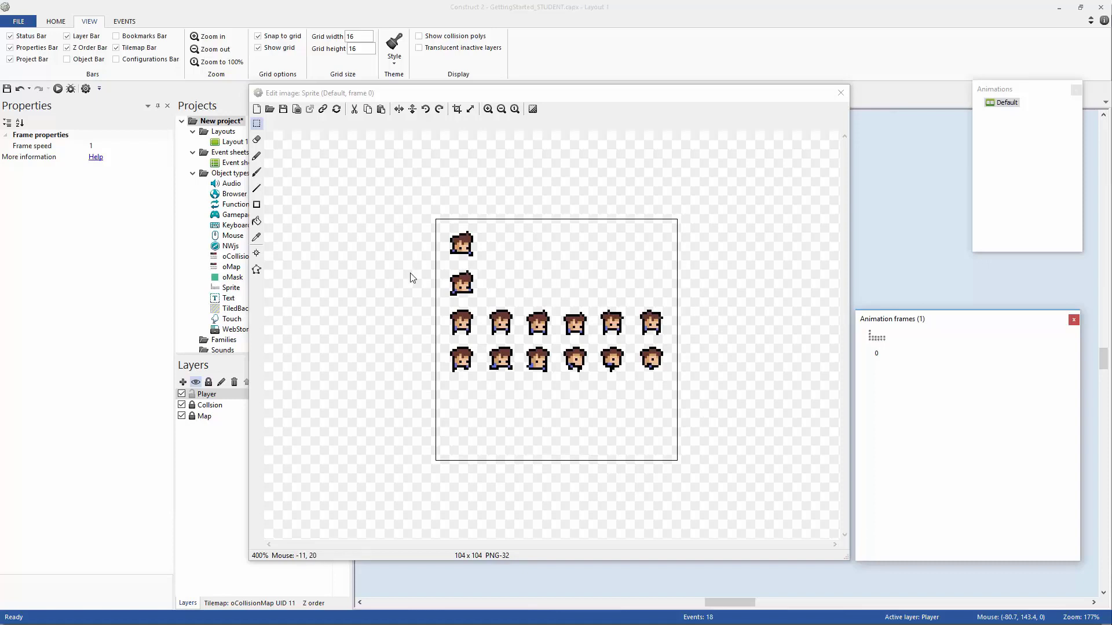
Cut all the heads below the top one out of the Default animation's frame.
drag(431, 214, 510, 264)
drag(427, 261, 499, 302)
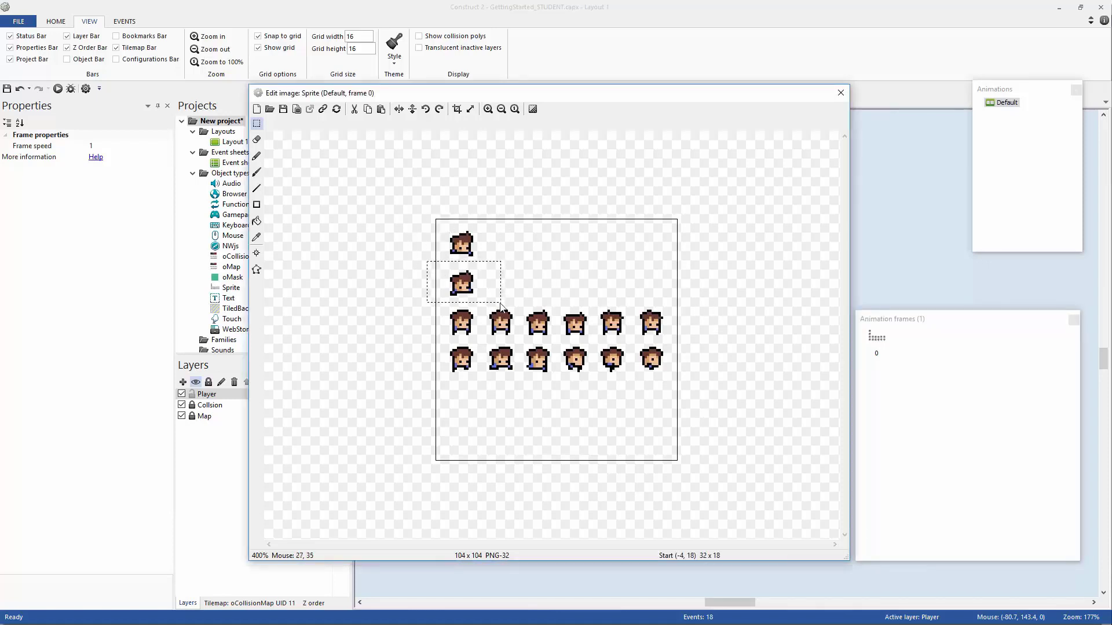
drag(405, 296, 442, 306)
drag(661, 326, 744, 340)
drag(707, 403, 381, 344)
click(604, 394)
drag(733, 416, 382, 267)
key(Delete)
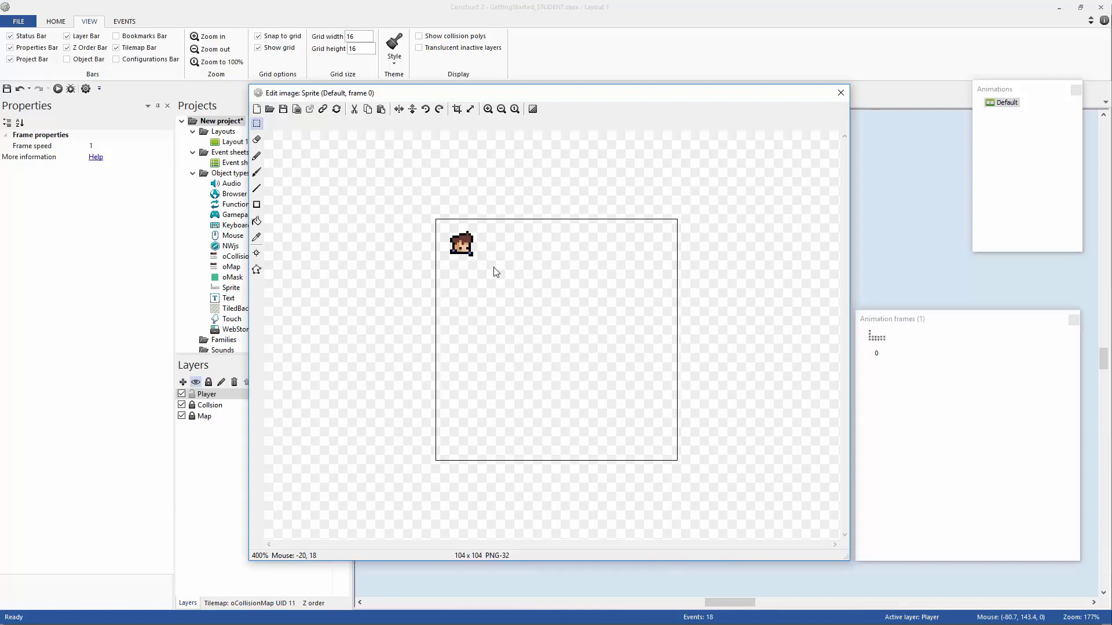
Rename the Default animation as ID_FALL.
click(998, 129)
right_click(1008, 104)
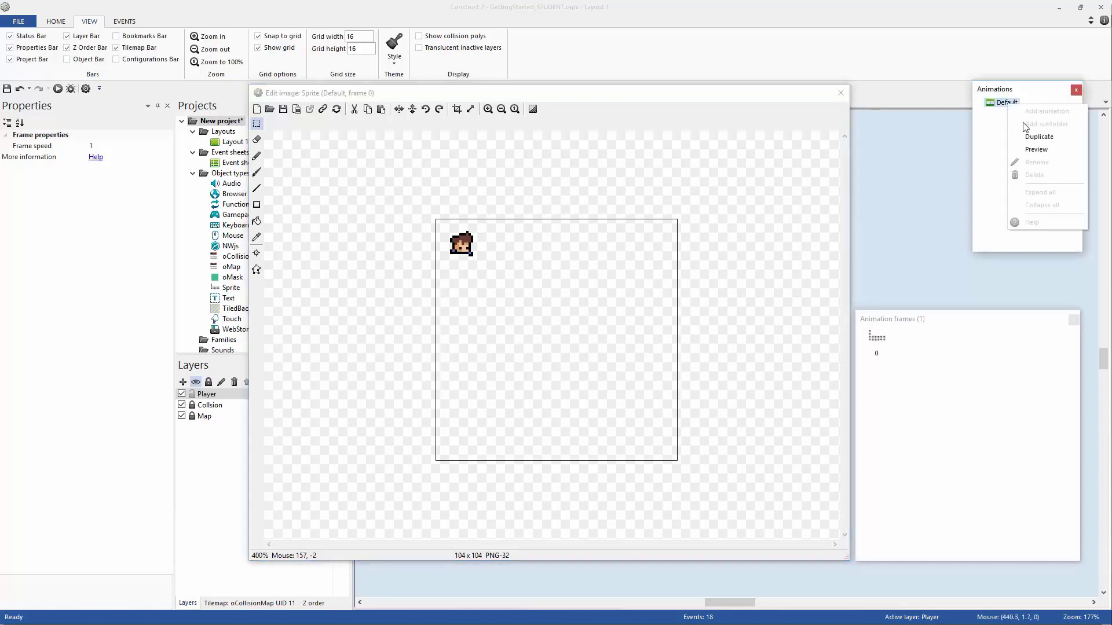
click(1000, 110)
click(1007, 100)
right_click(1008, 105)
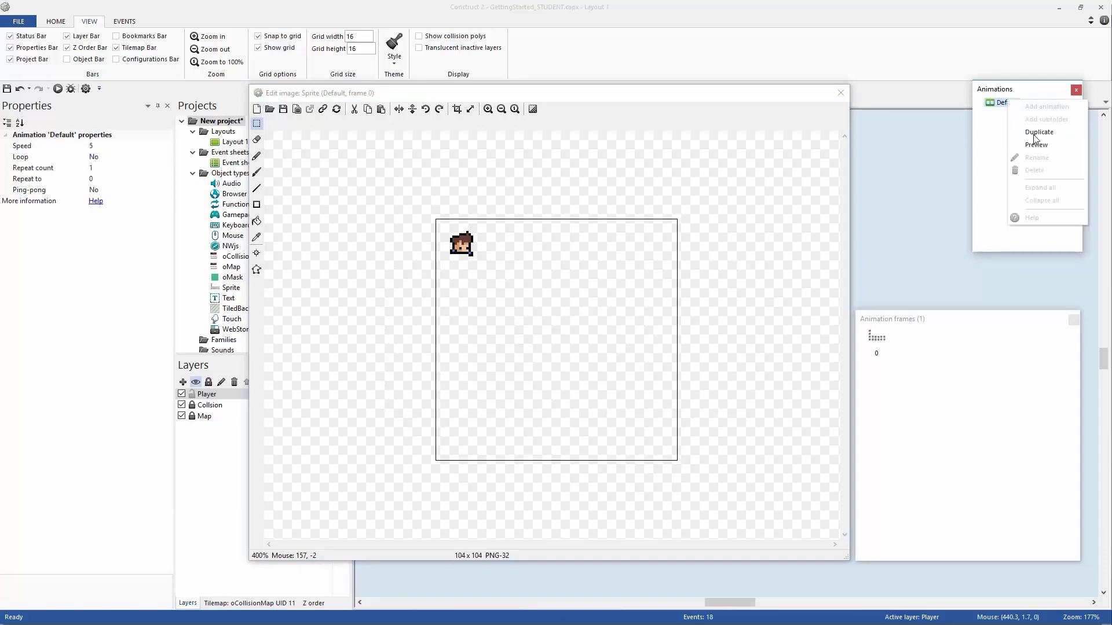
click(1037, 157)
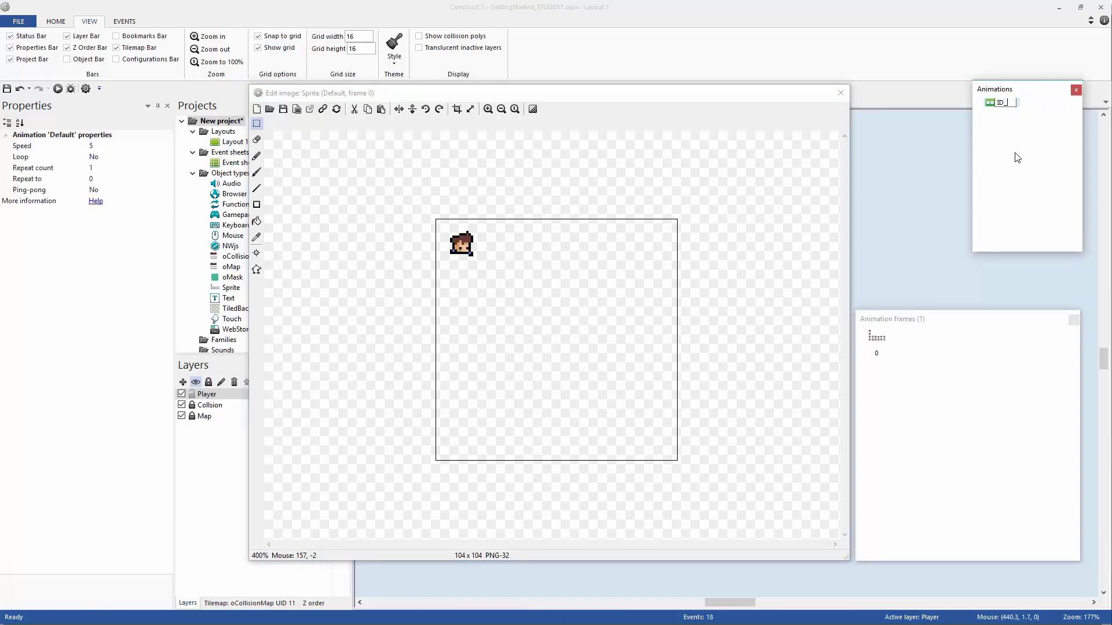
text(ID_FALL)
key(Return)
Add a new animation named ID_JUMP to the sprite.
right_click(1010, 123)
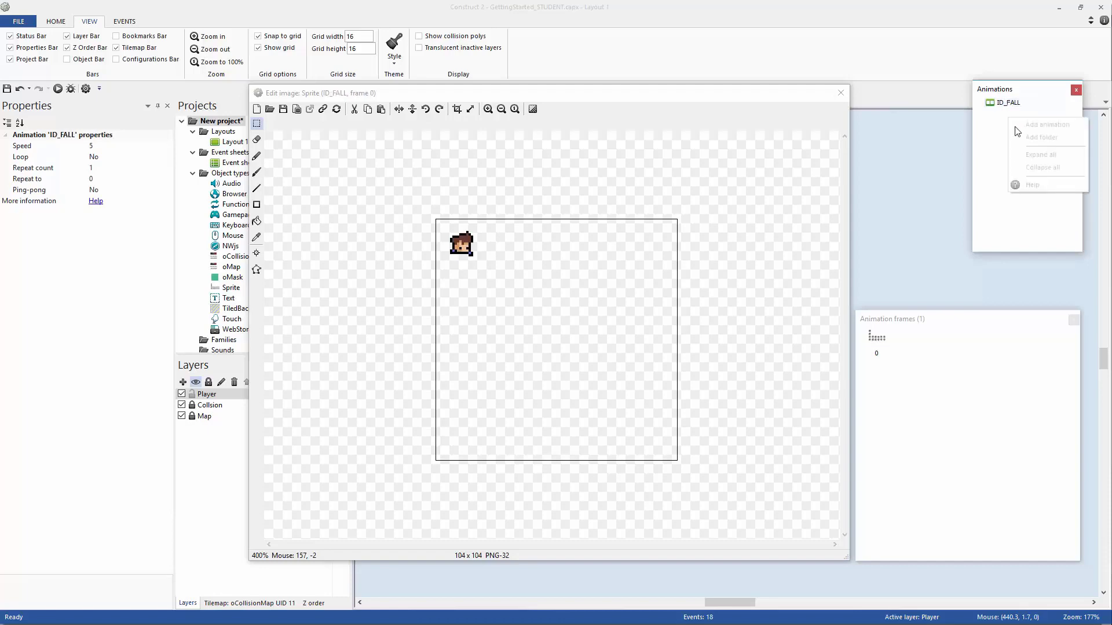
click(1048, 127)
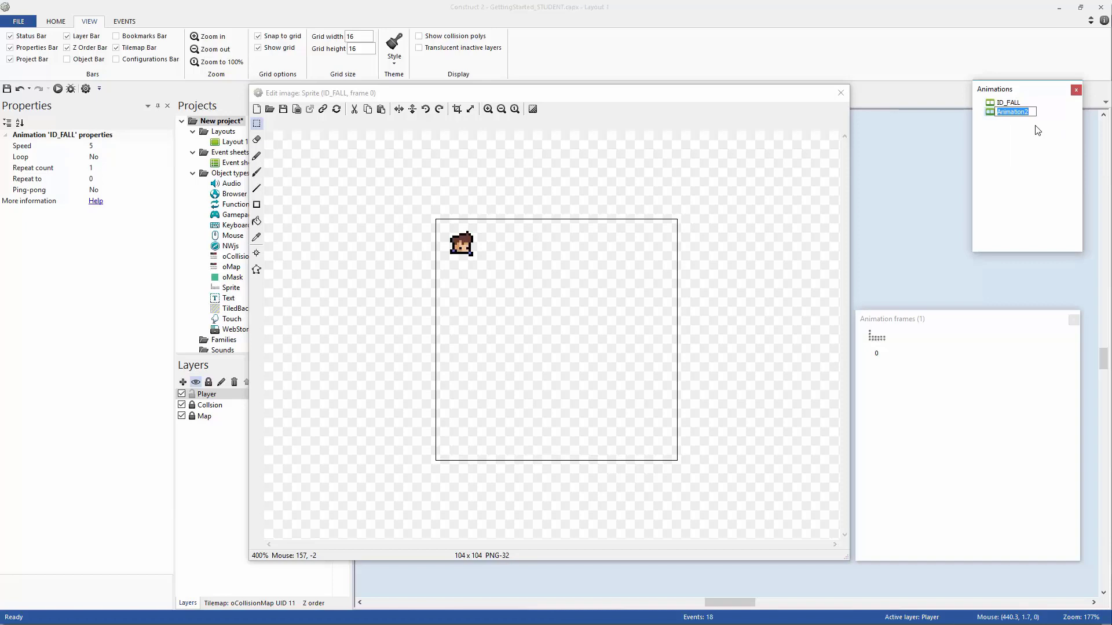
text(ID_JUMP)
key(Return)
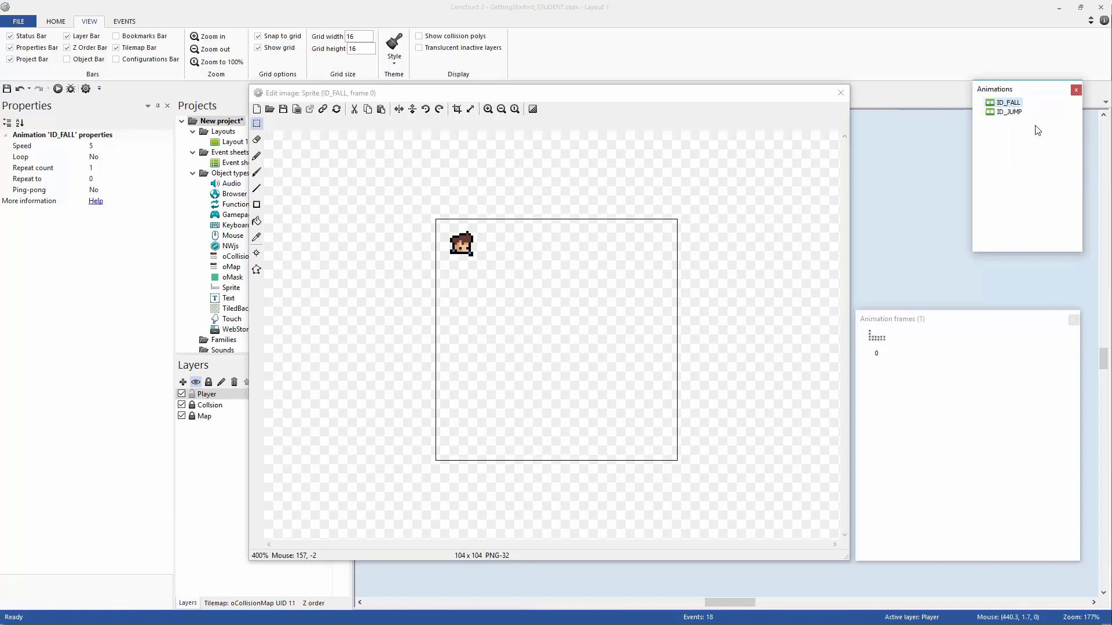
Paste the cut heads into the ID_JUMP frame and cut the two lower rows out, leaving the single top head.
click(1014, 113)
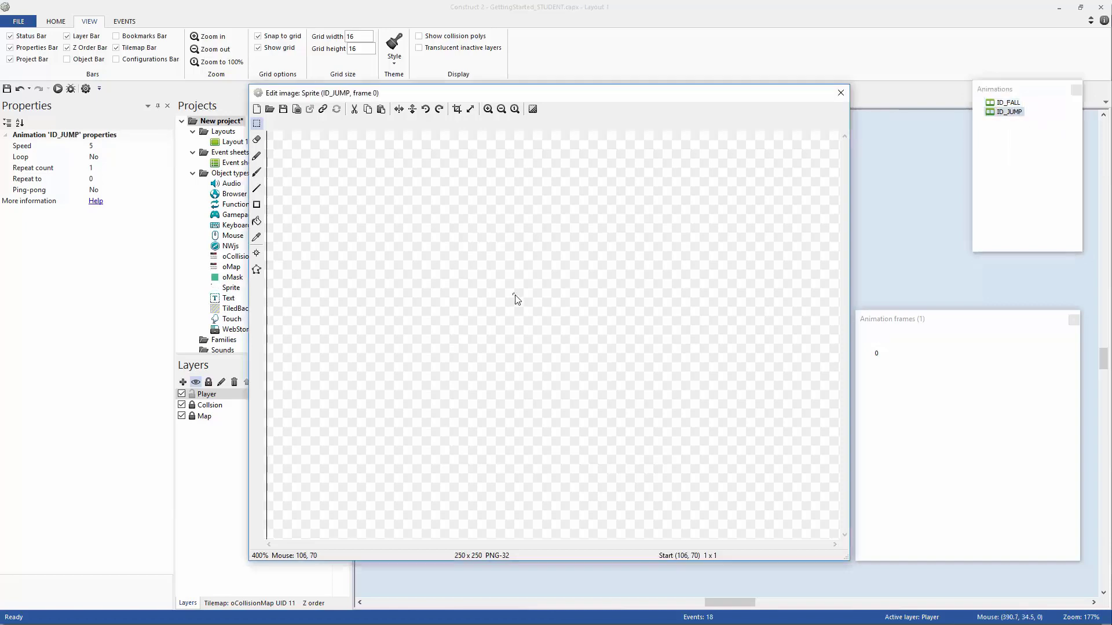
key(ctrl+v)
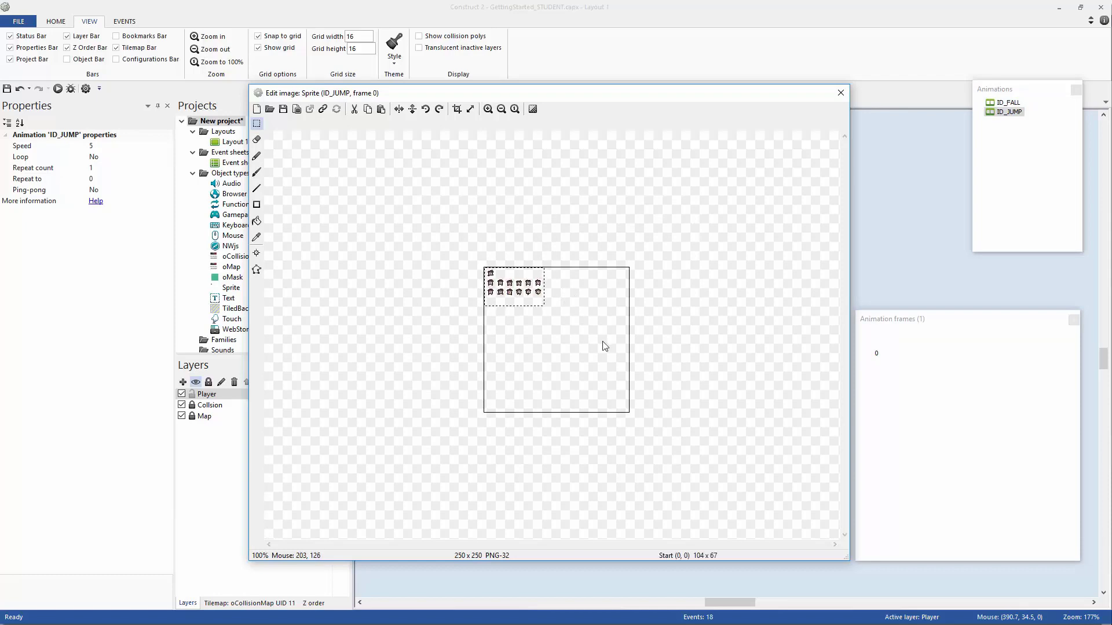
ctrl+scroll(601, 346, up, 1)
drag(594, 301, 381, 218)
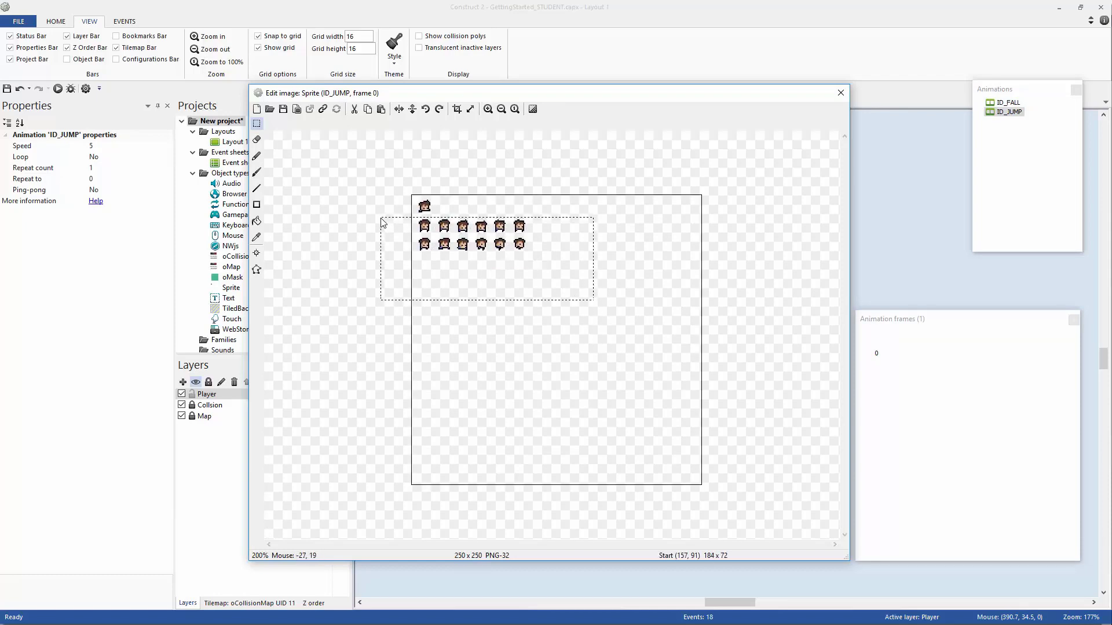
key(Delete)
Add a new animation named ID_IDLE to the sprite.
right_click(1010, 149)
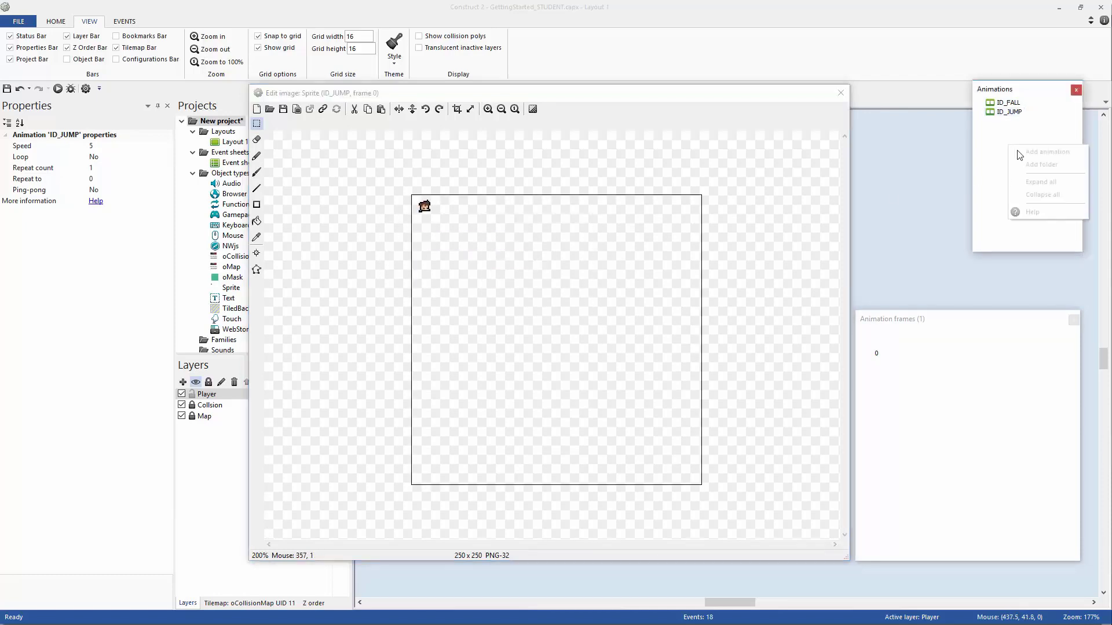
click(1033, 155)
text(ID)
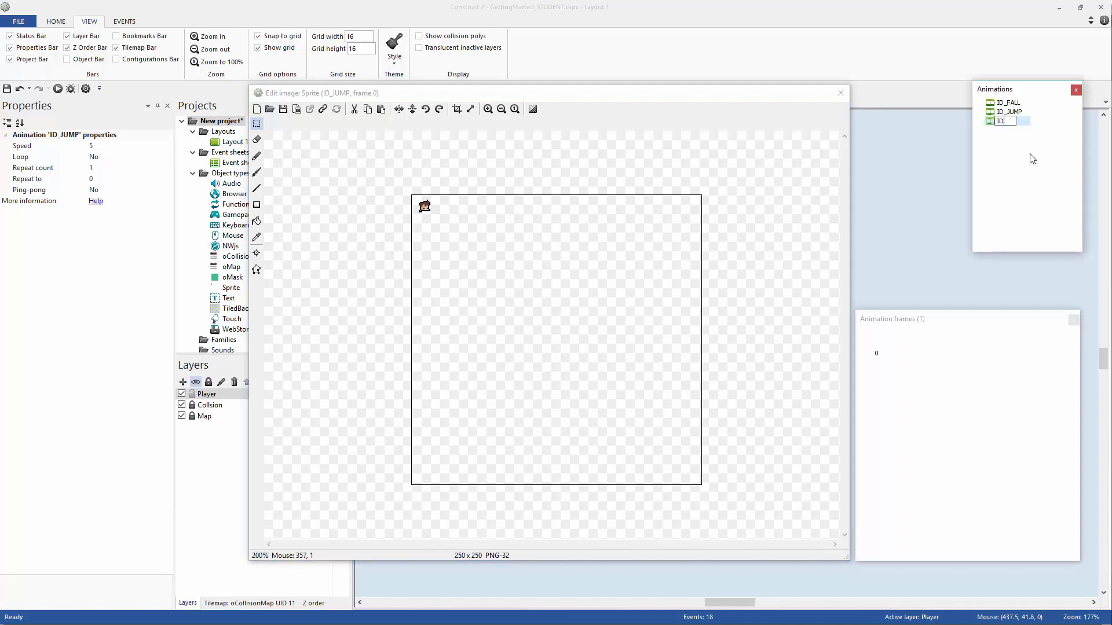
text(_IDLE)
key(Return)
Paste the two remaining rows of heads into the ID_IDLE frame and cut the lower row out.
click(1011, 121)
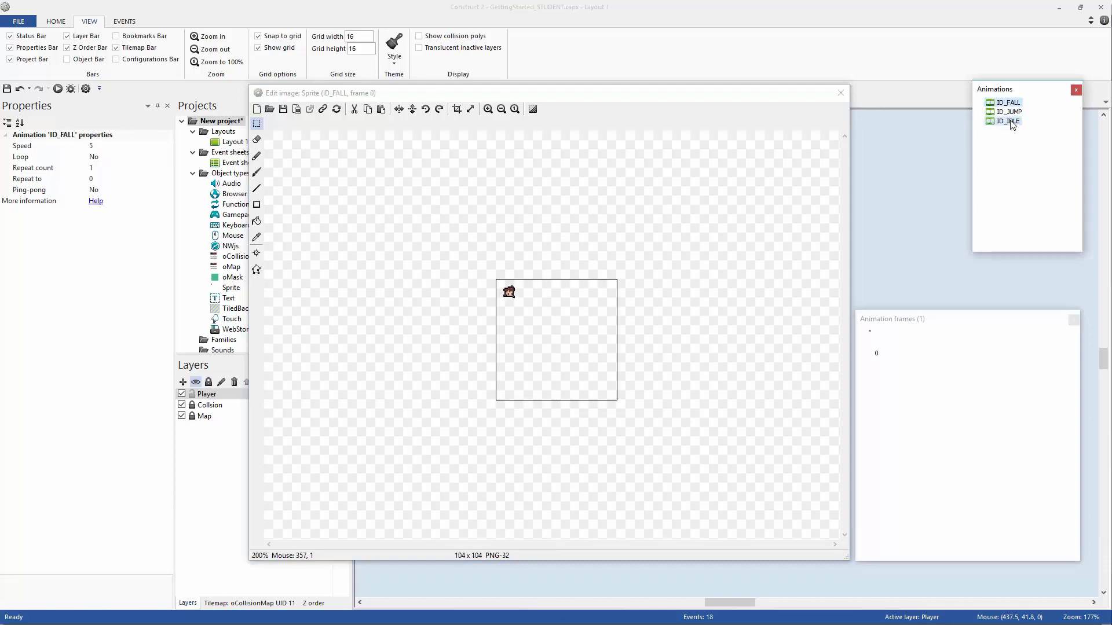
key(ctrl+v)
drag(646, 330, 390, 216)
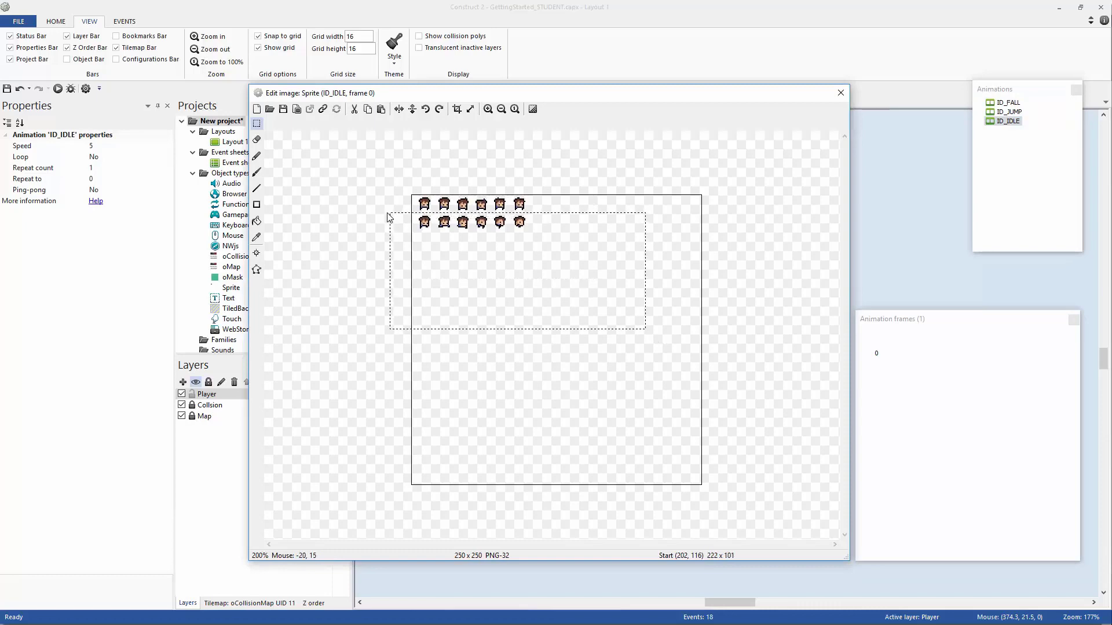
key(Delete)
Add a new animation named ID_WALK to the sprite.
right_click(1013, 150)
click(1036, 155)
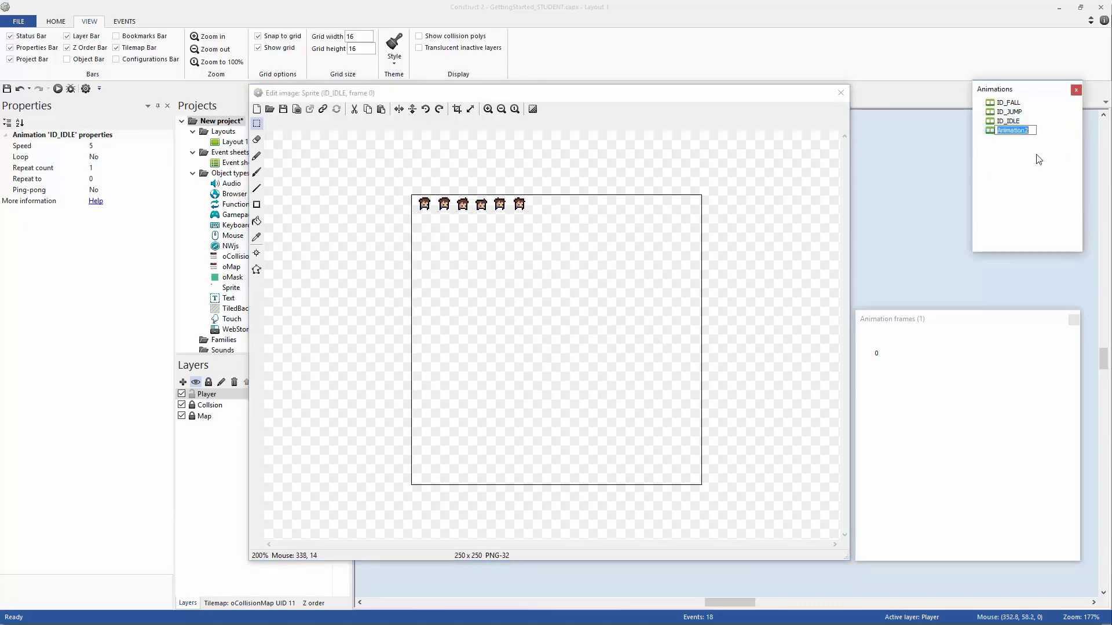
text(ID_WALK)
key(Return)
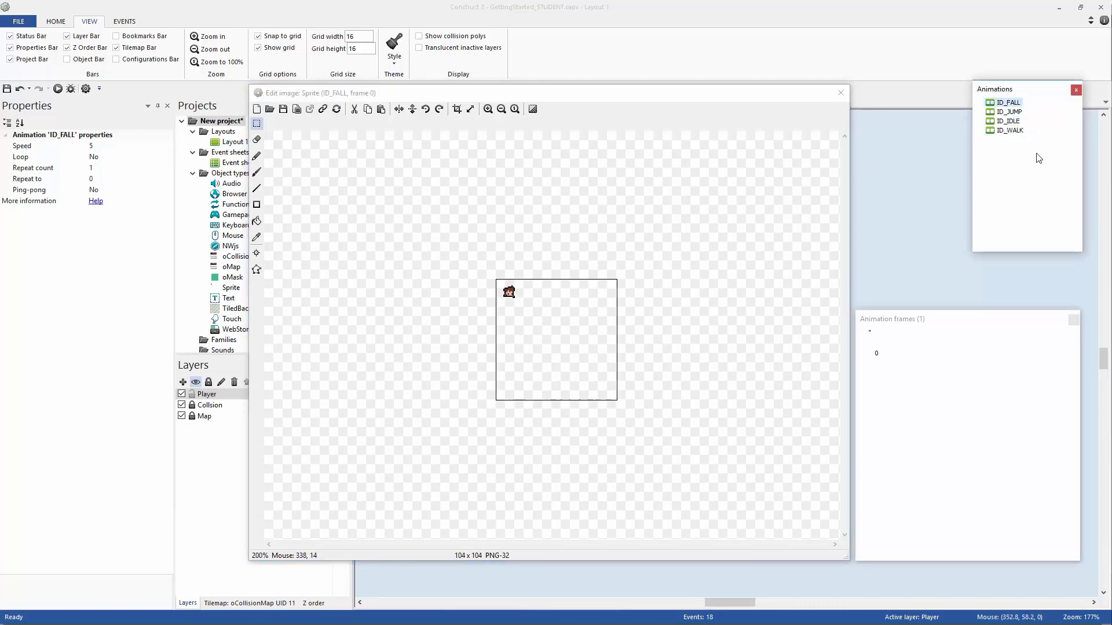
Paste the last row of six heads into the ID_WALK frame and clear the selection.
click(1019, 133)
click(599, 280)
key(ctrl+v)
click(654, 328)
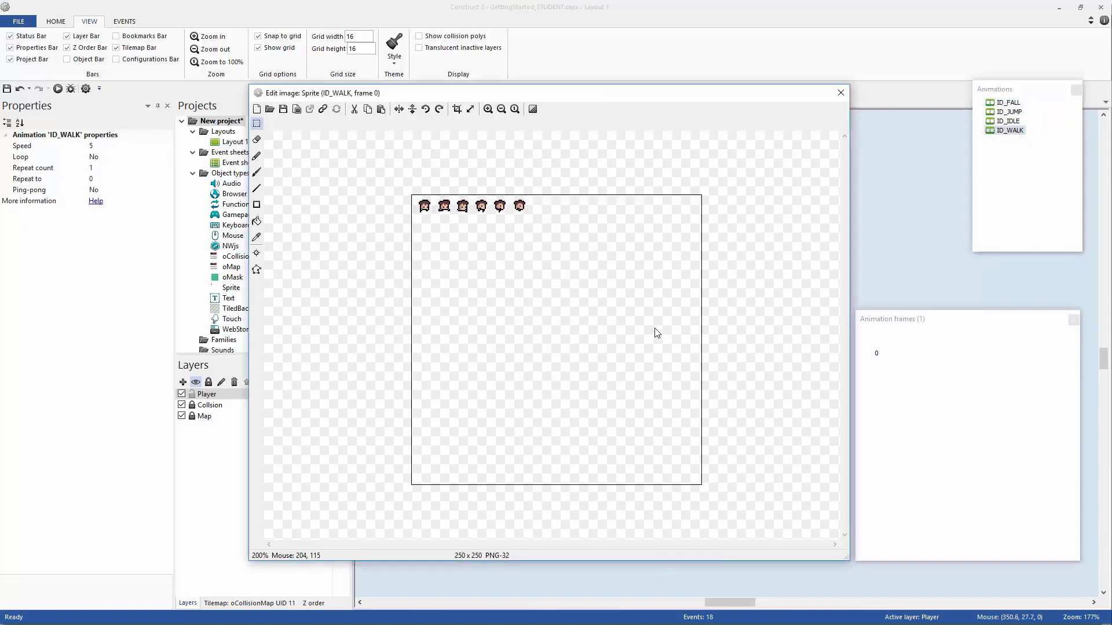
Review the images in the ID_FALL, ID_JUMP and ID_WALK animations, and examine the empty area of the ID_FALL frame.
click(1008, 103)
click(1009, 112)
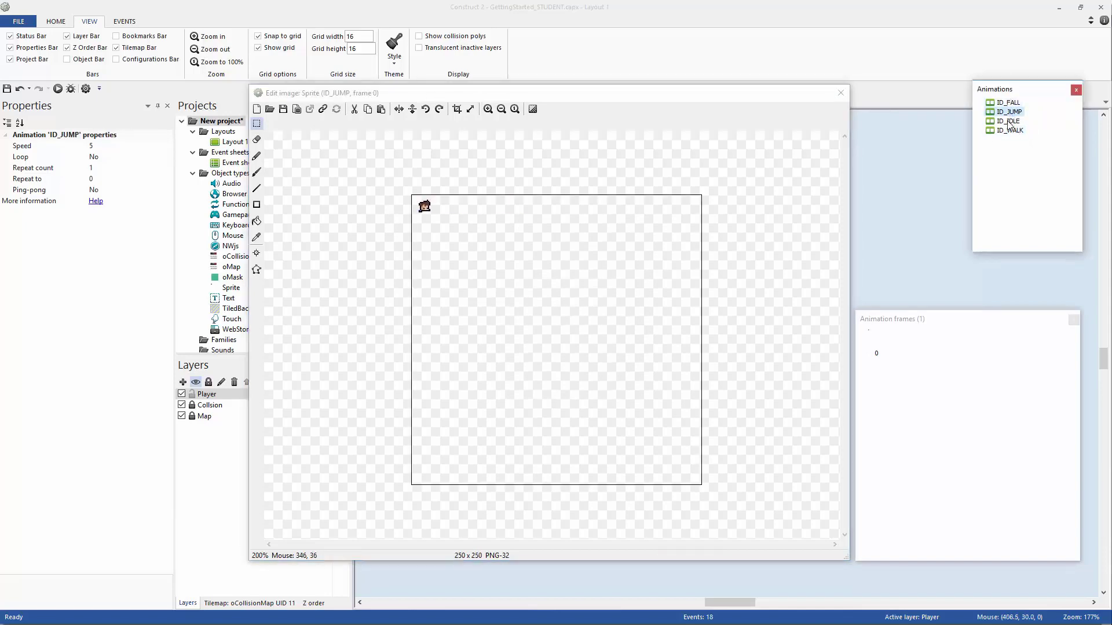
click(1011, 132)
click(1011, 104)
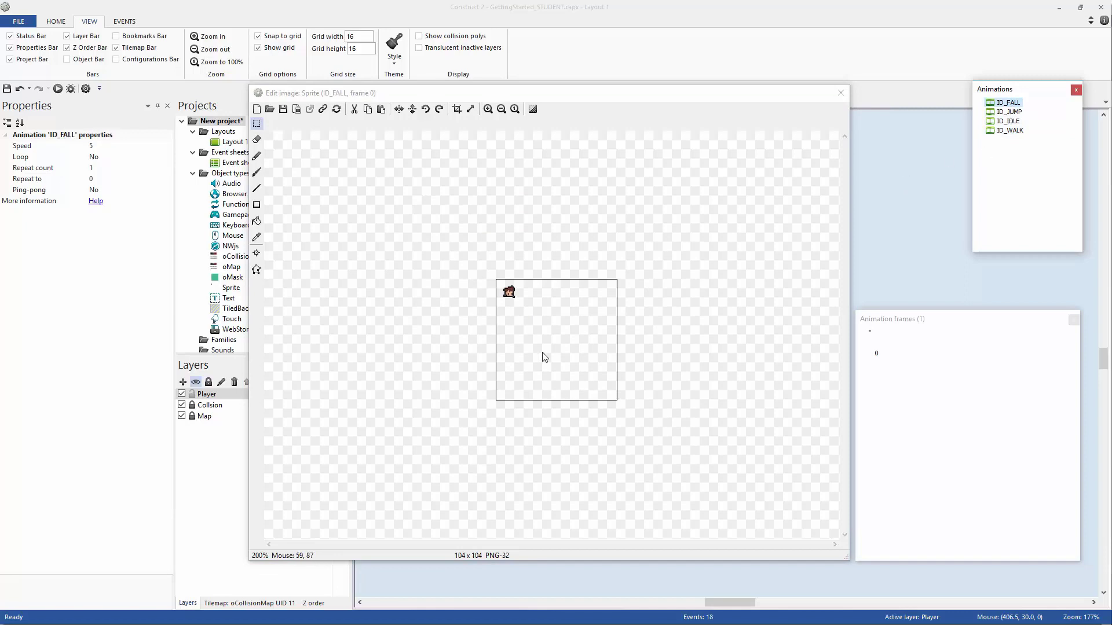
drag(645, 424, 478, 311)
click(670, 327)
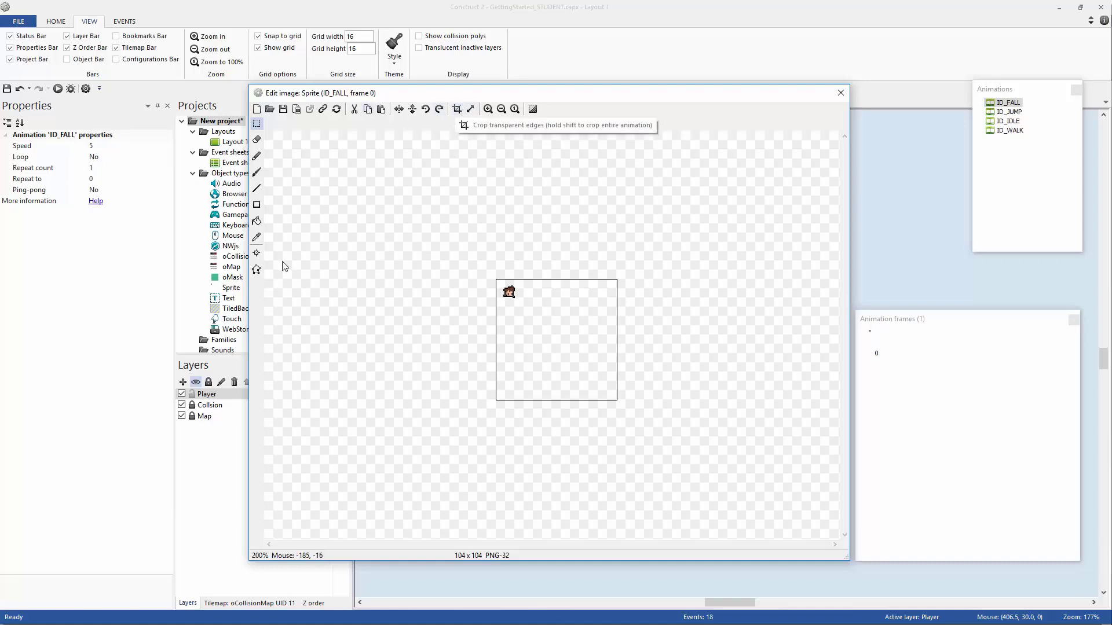
Crop the transparent edges of the ID_FALL frame and the ID_JUMP frame.
click(457, 113)
ctrl+scroll(542, 348, up, 2)
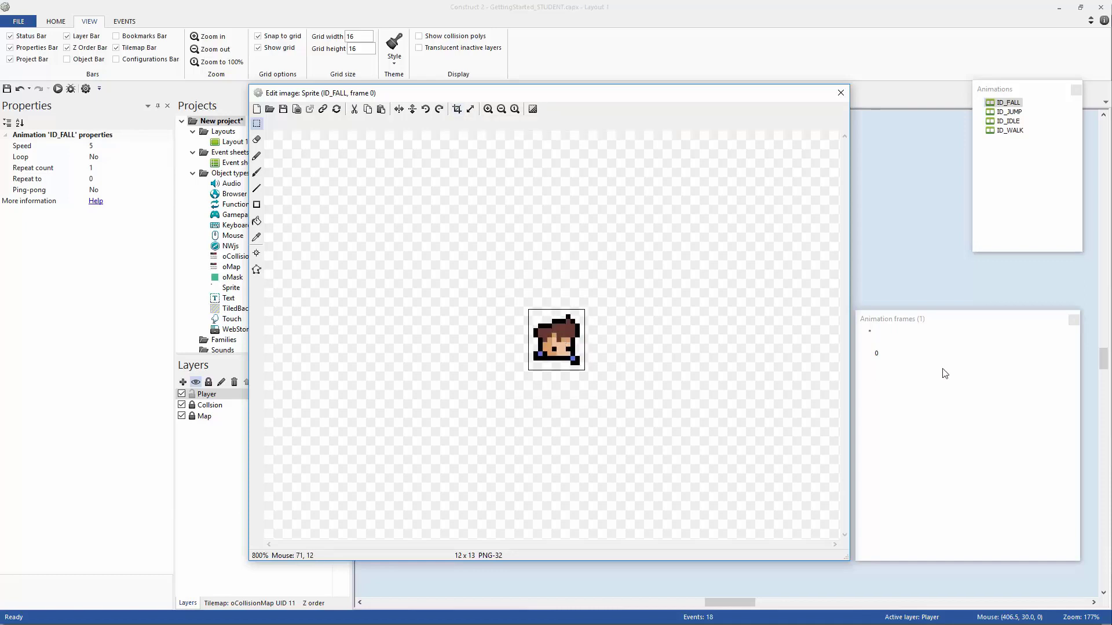
ctrl+scroll(571, 360, up, 1)
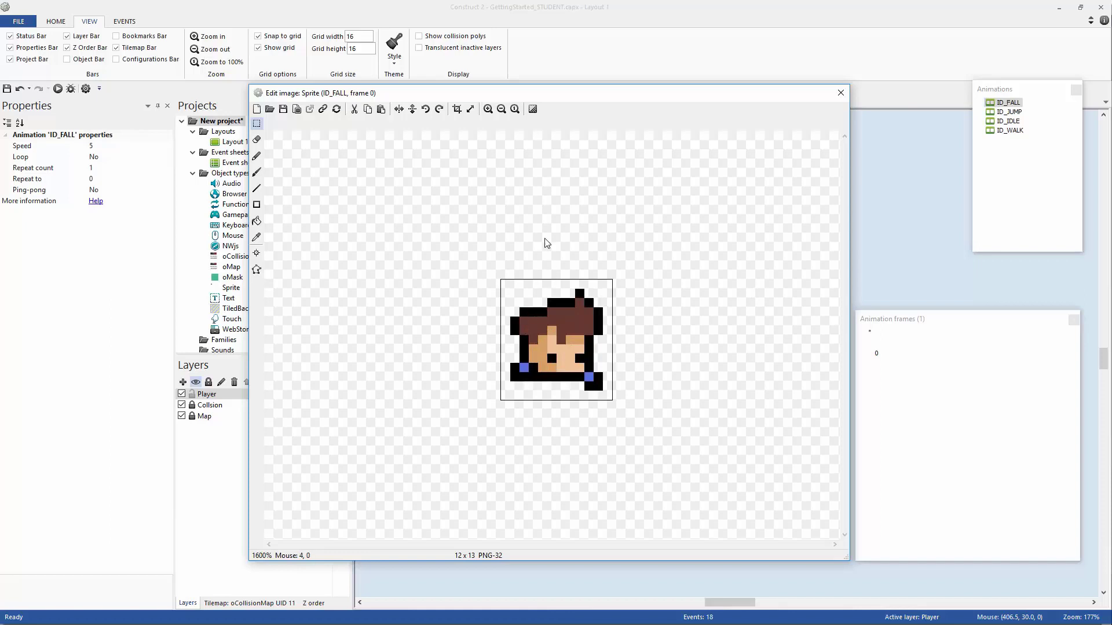
click(1008, 112)
ctrl+scroll(598, 210, down, 3)
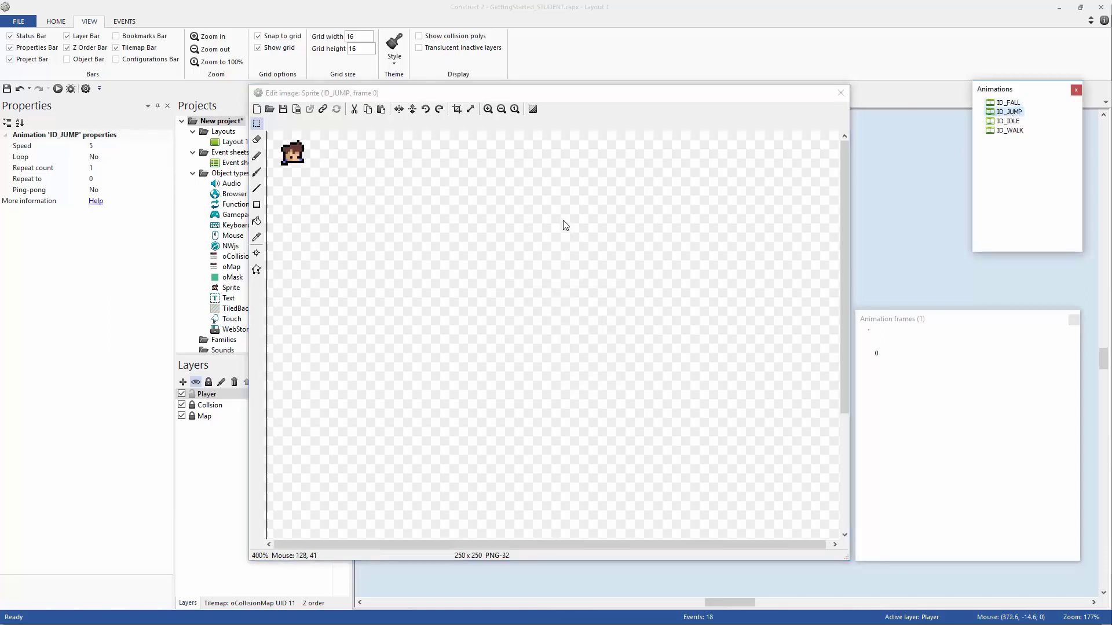
click(459, 112)
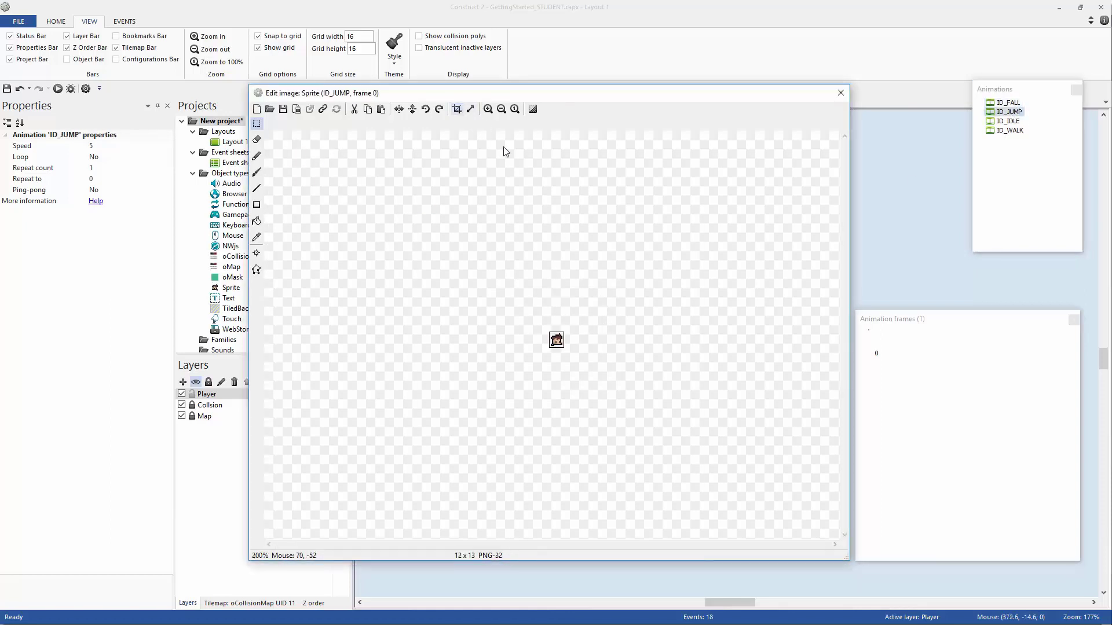
ctrl+scroll(587, 228, up, 2)
Cut the five heads after the first one out of the ID_IDLE frame.
click(1006, 121)
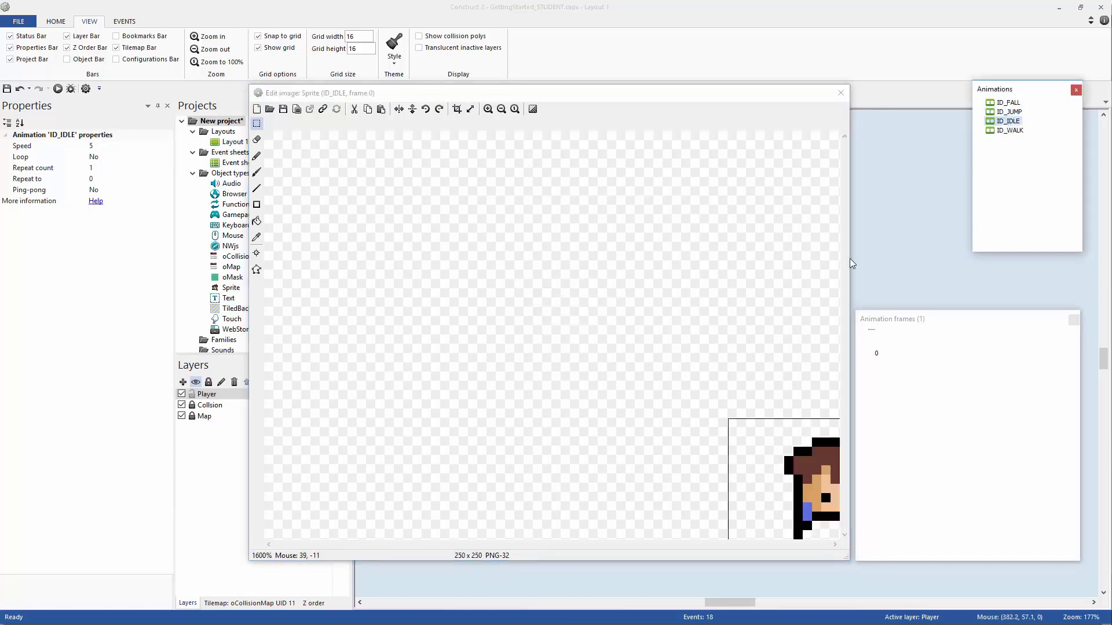
click(656, 329)
ctrl+scroll(588, 297, down, 2)
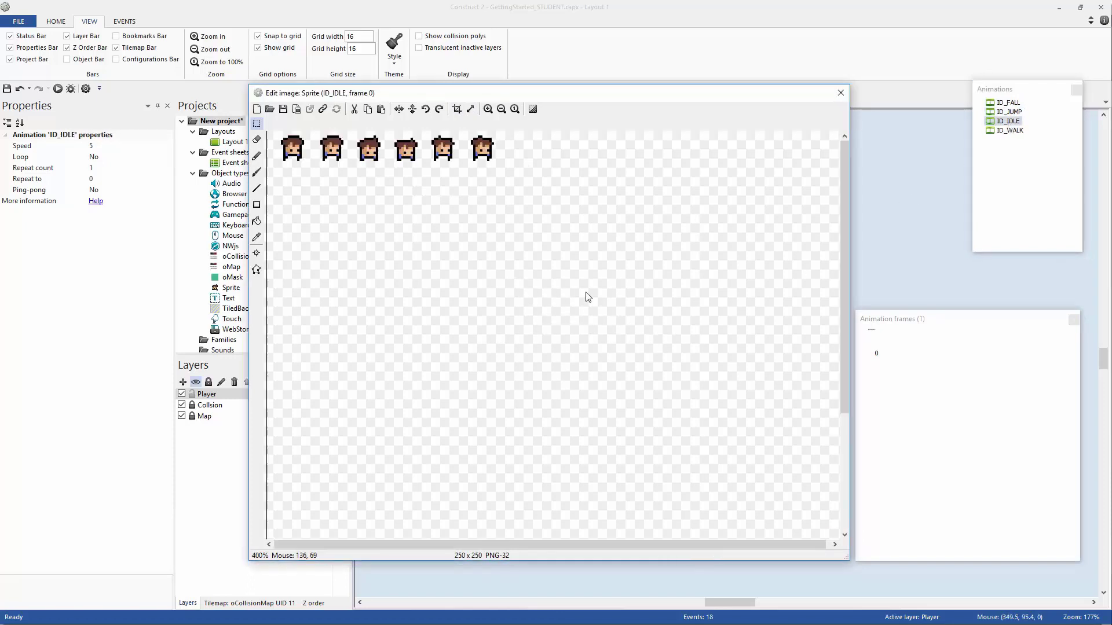
ctrl+scroll(571, 292, down, 1)
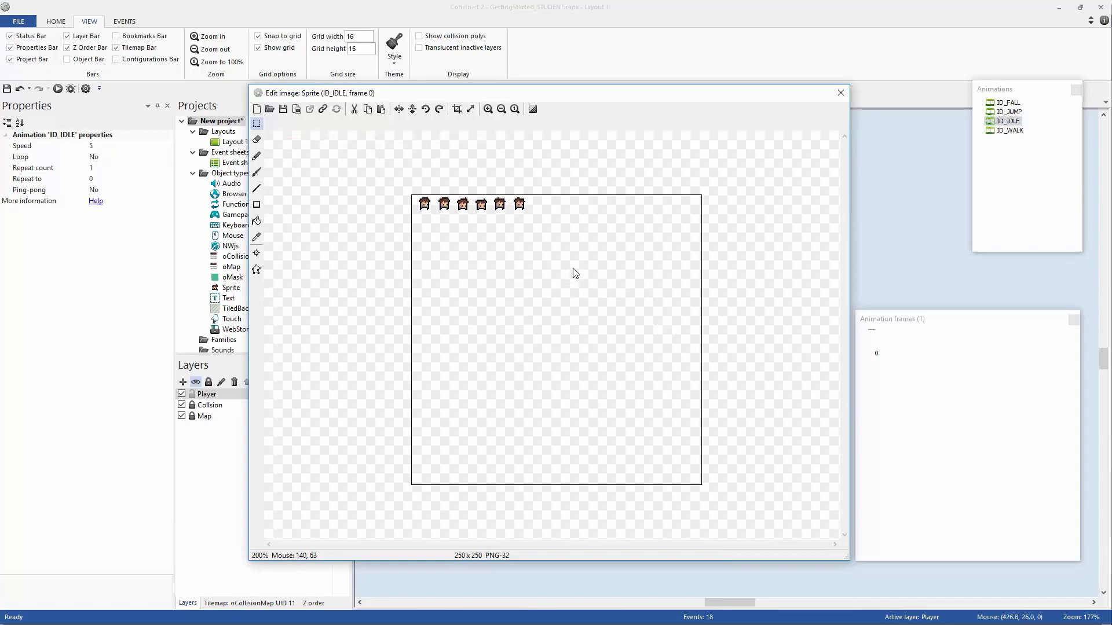
drag(575, 240, 435, 194)
key(Delete)
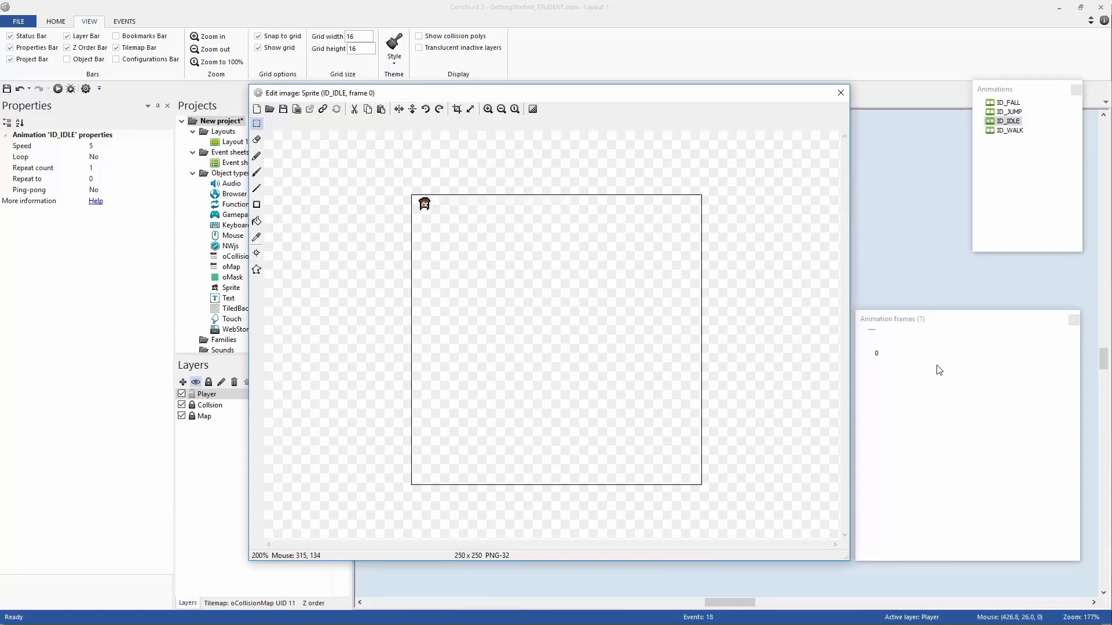
Add frame 1 to ID_IDLE, paste the five heads into it and cut out all but the first.
click(939, 369)
right_click(925, 346)
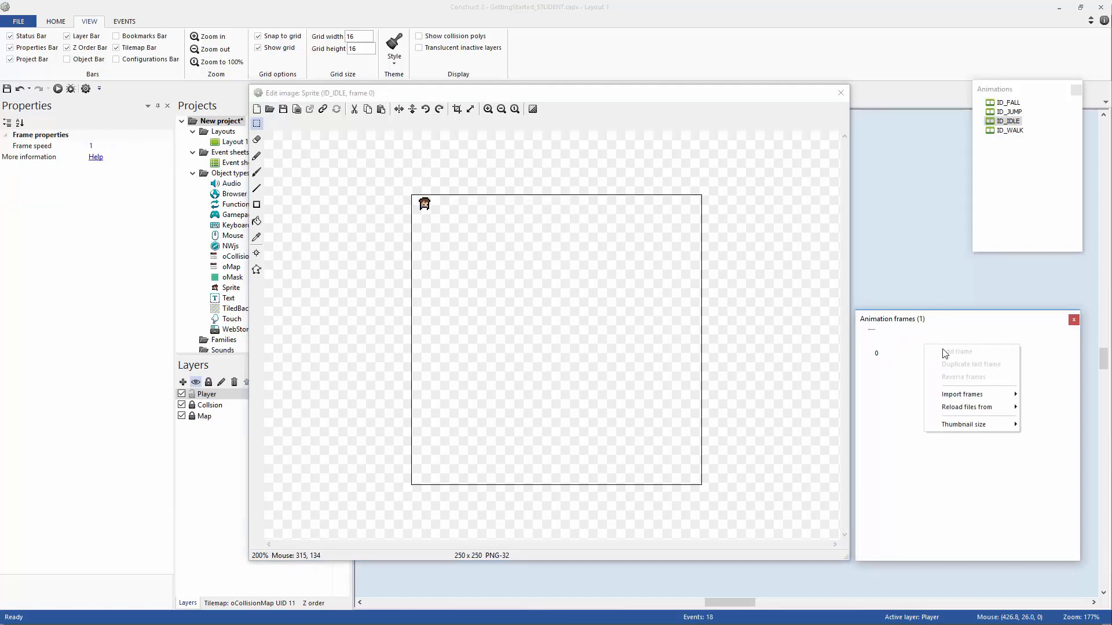
click(950, 352)
click(625, 354)
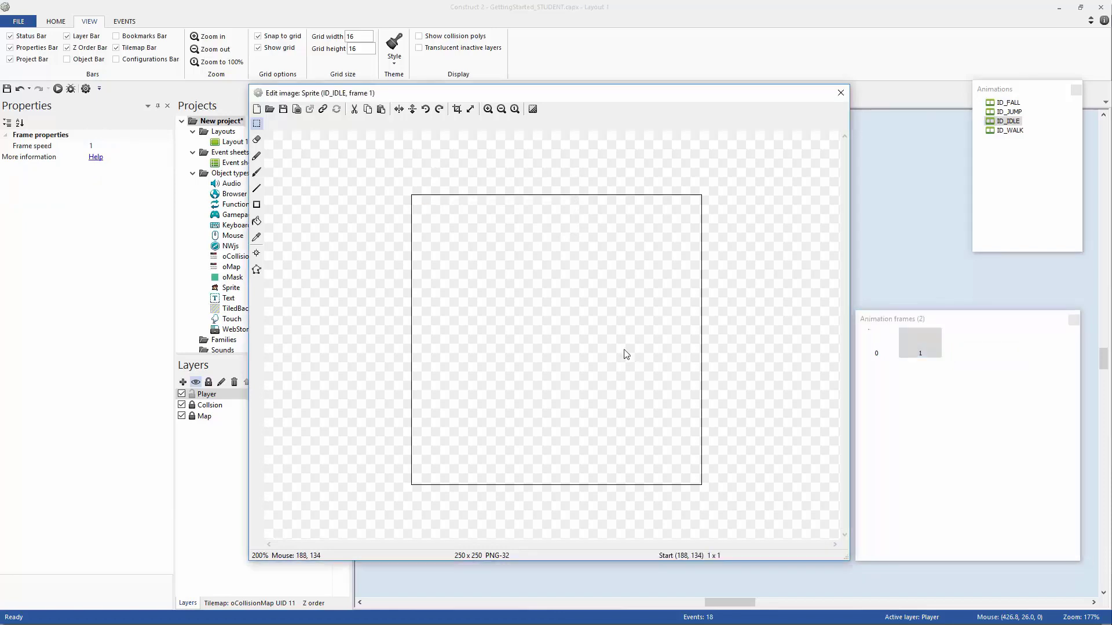
key(ctrl+v)
drag(612, 329, 435, 152)
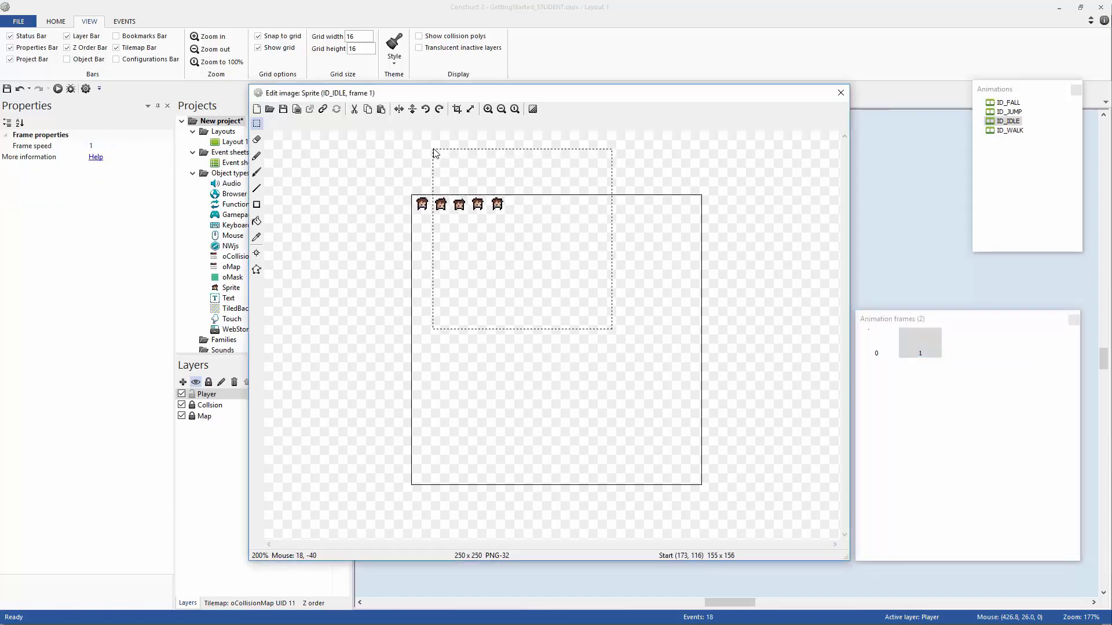
key(Delete)
Add frame 2 to ID_IDLE, paste the four cut heads into it and cut out all but the first.
right_click(975, 367)
click(998, 375)
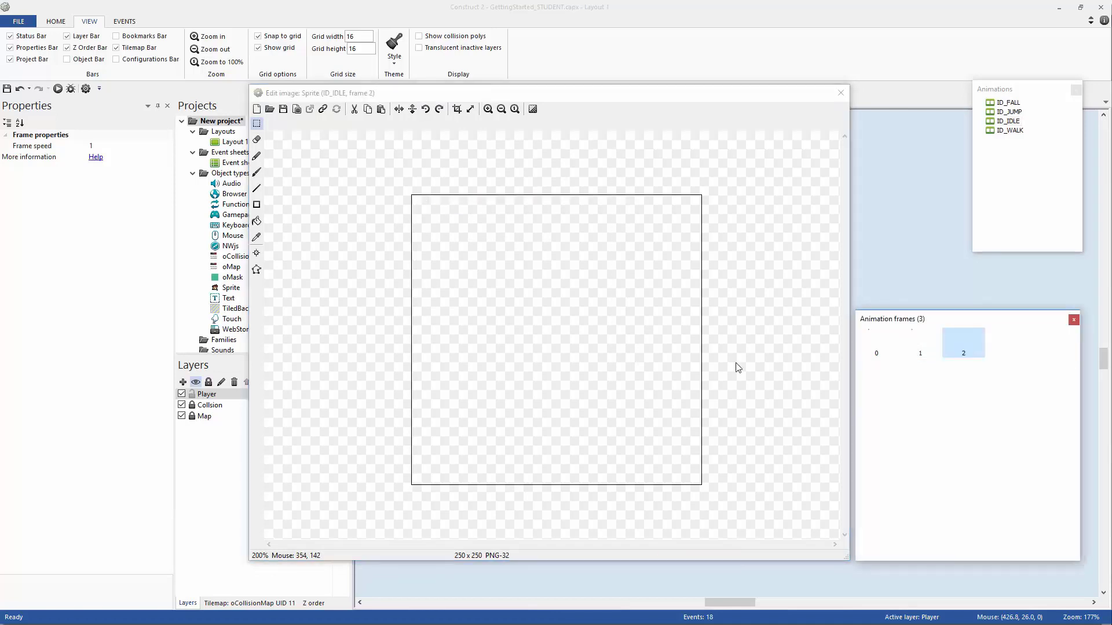
key(ctrl+v)
drag(602, 364, 434, 157)
key(Delete)
Add frame 3 to ID_IDLE, paste the three cut heads into it and cut out the last two.
right_click(1005, 394)
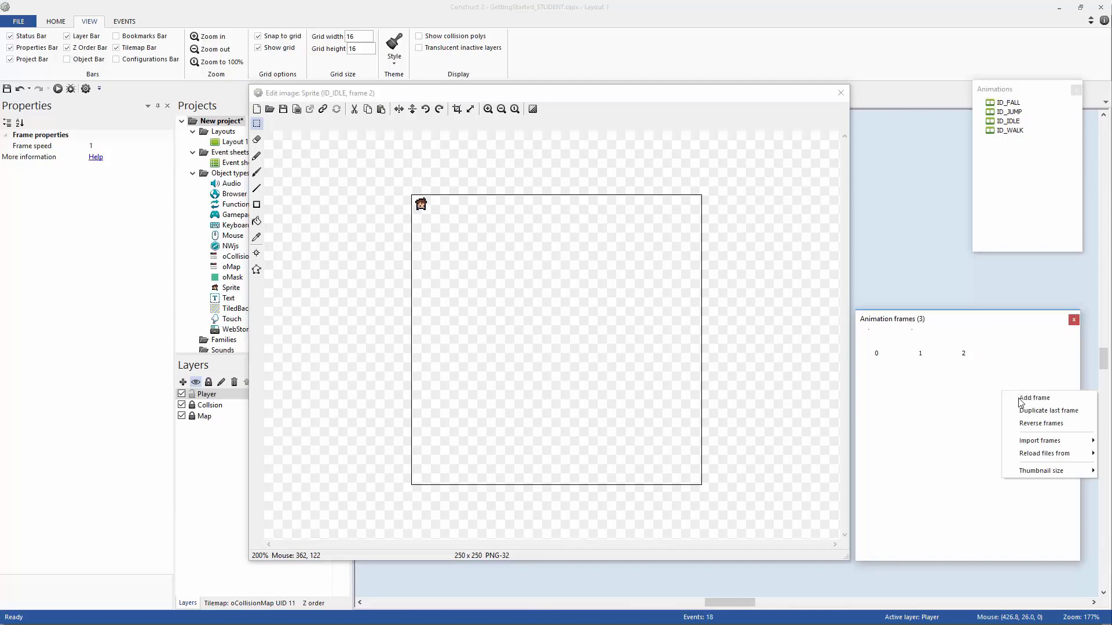
click(1035, 398)
key(ctrl+v)
click(593, 300)
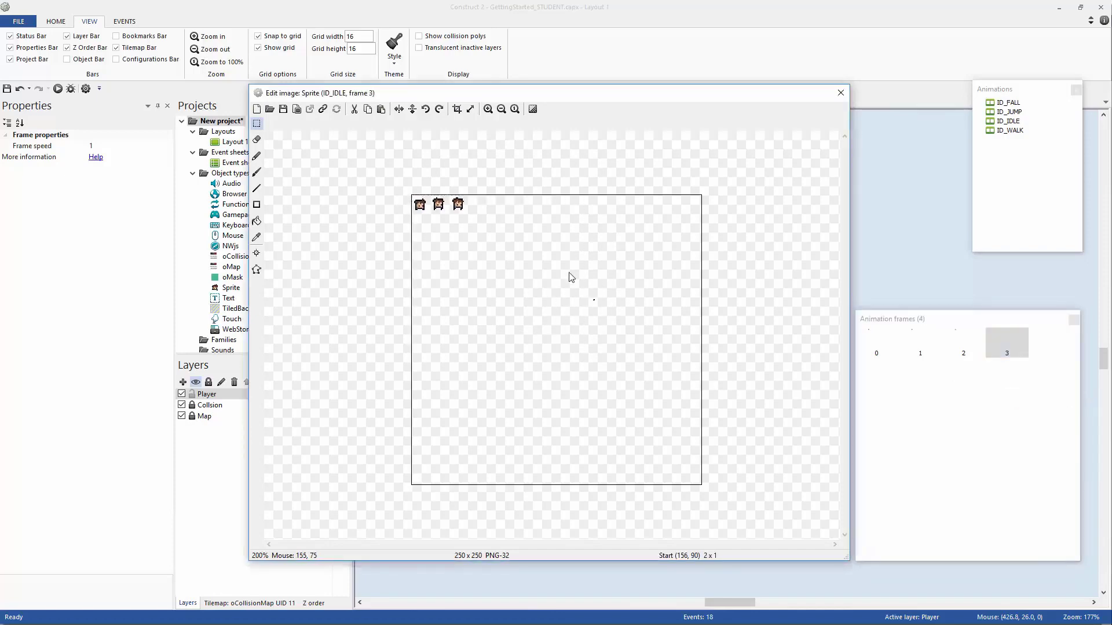
drag(572, 277, 430, 148)
key(Delete)
Add frame 4 to ID_IDLE, paste the two cut heads into it and cut out the second.
right_click(936, 400)
click(962, 407)
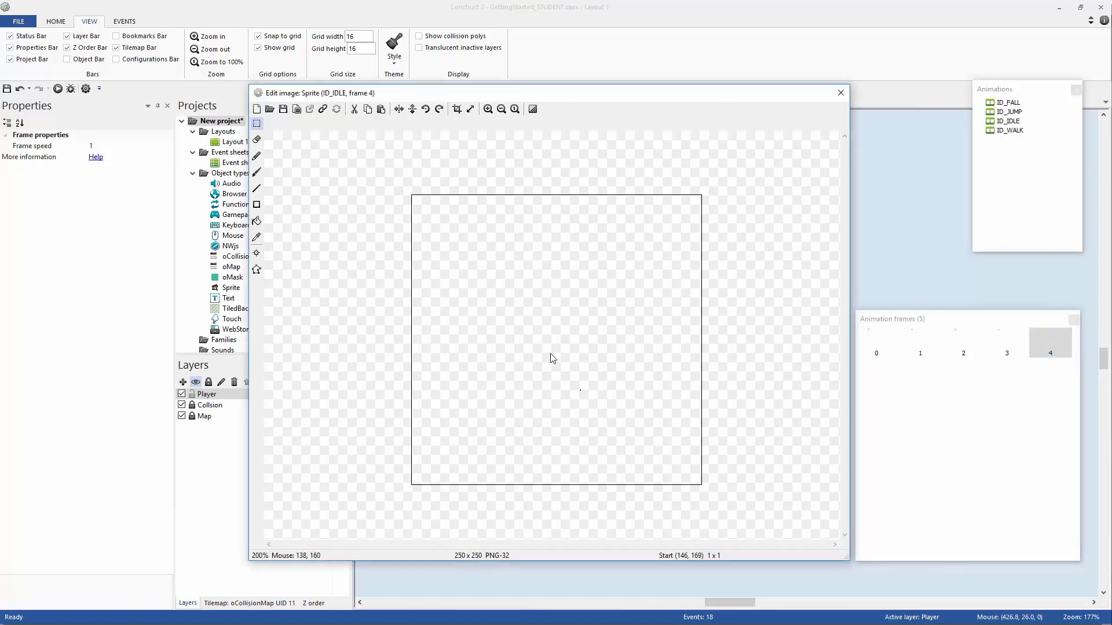
key(ctrl+v)
drag(582, 364, 432, 166)
key(Delete)
Add frame 5 to ID_IDLE, paste the last head into it and clear the selection.
right_click(918, 414)
click(945, 424)
key(ctrl+v)
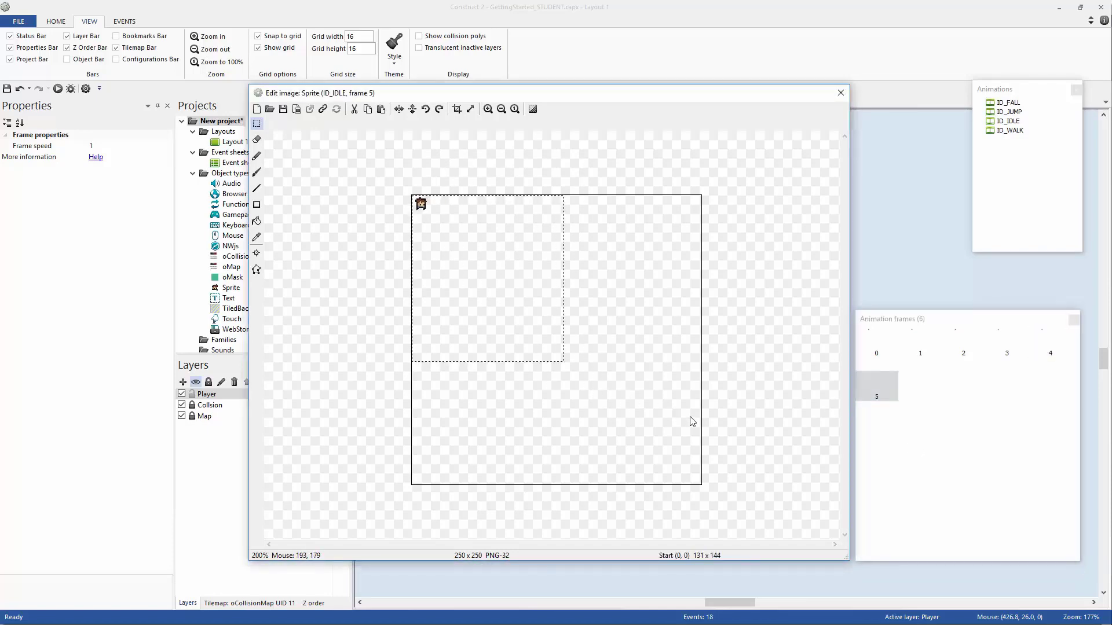
click(693, 422)
Review the head image in each of the ID_IDLE frames 0 to 5.
click(889, 352)
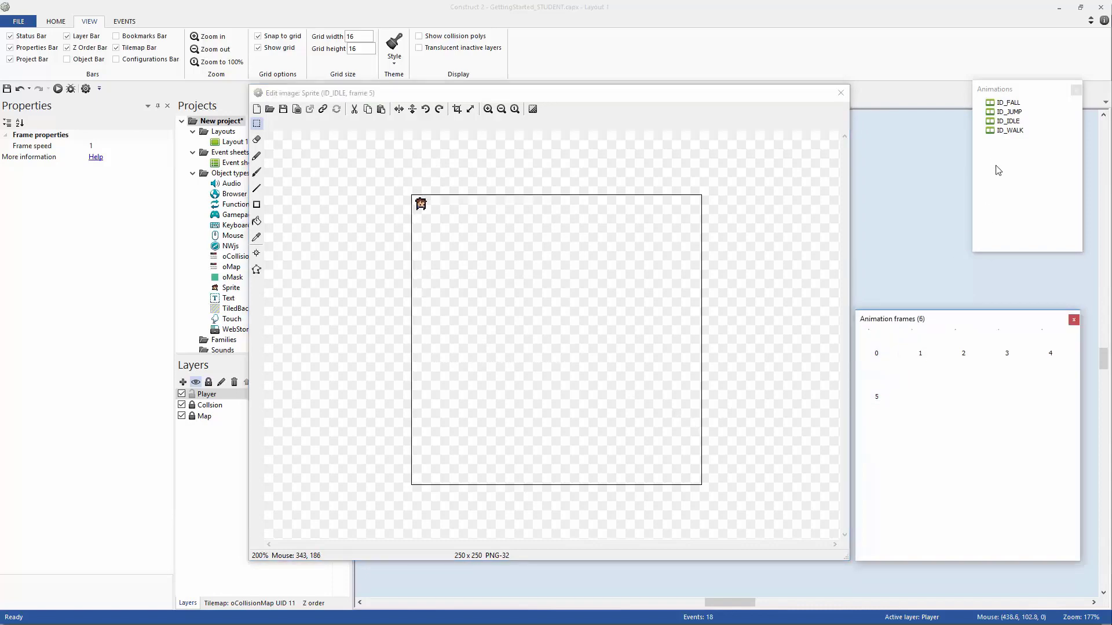
click(886, 351)
click(919, 352)
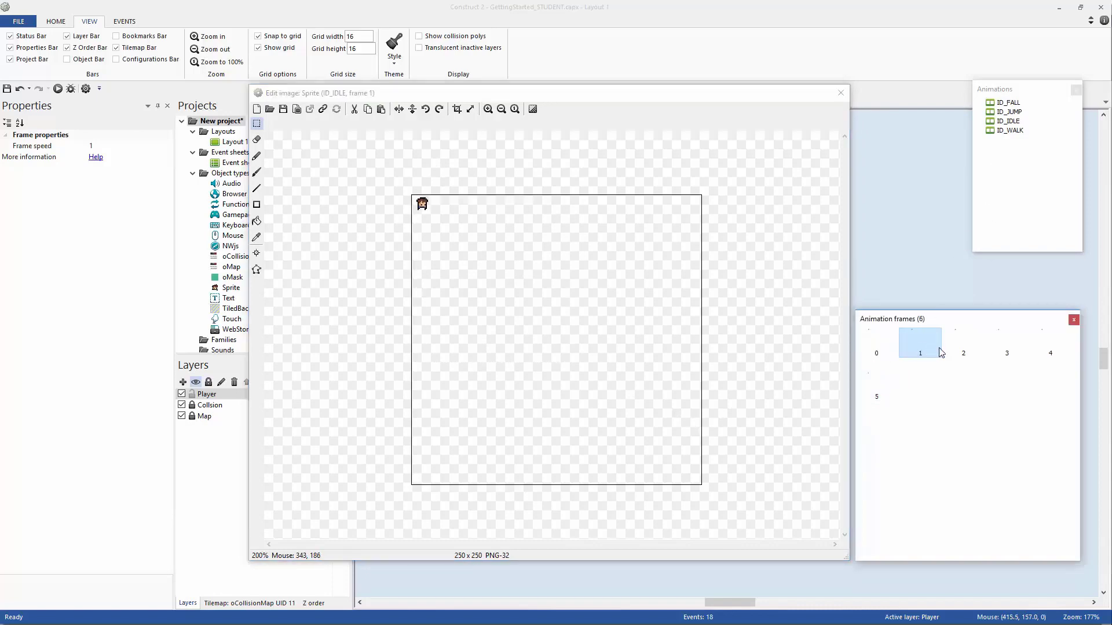
click(964, 350)
click(1009, 348)
click(1047, 348)
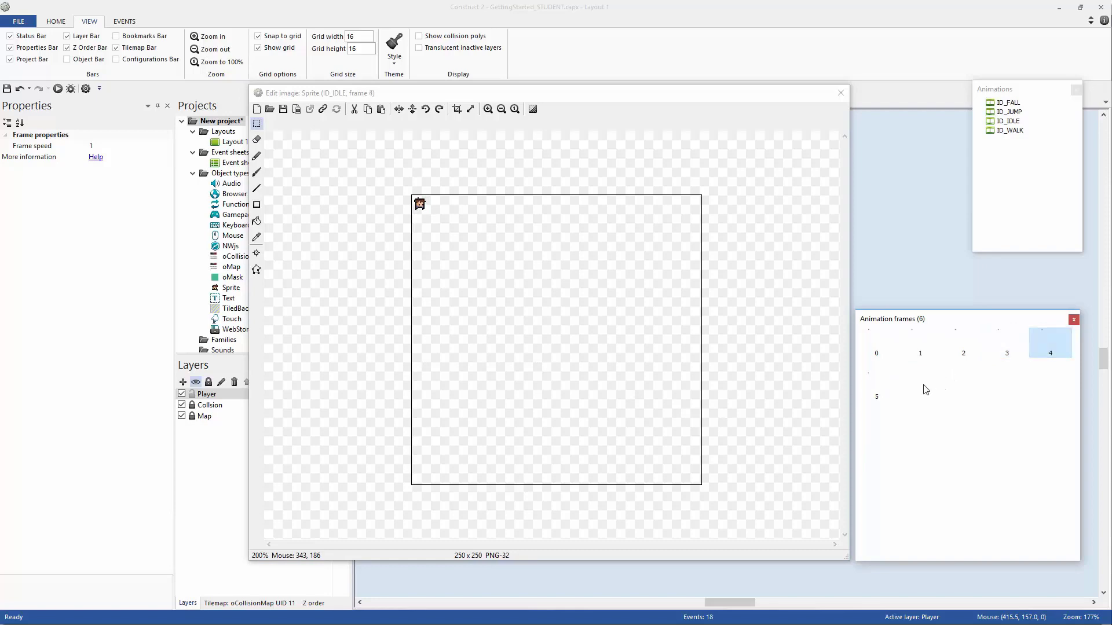
click(886, 391)
Crop the transparent edges of the entire ID_IDLE animation at once and check frames 0, 2 and 4 enlarged.
click(886, 356)
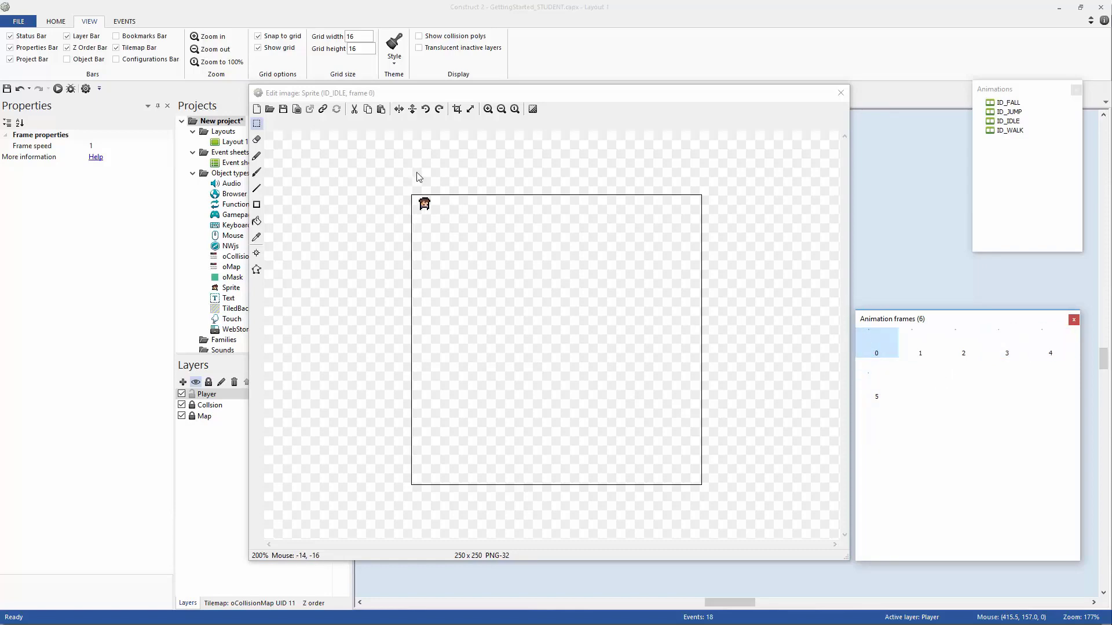
shift+click(457, 109)
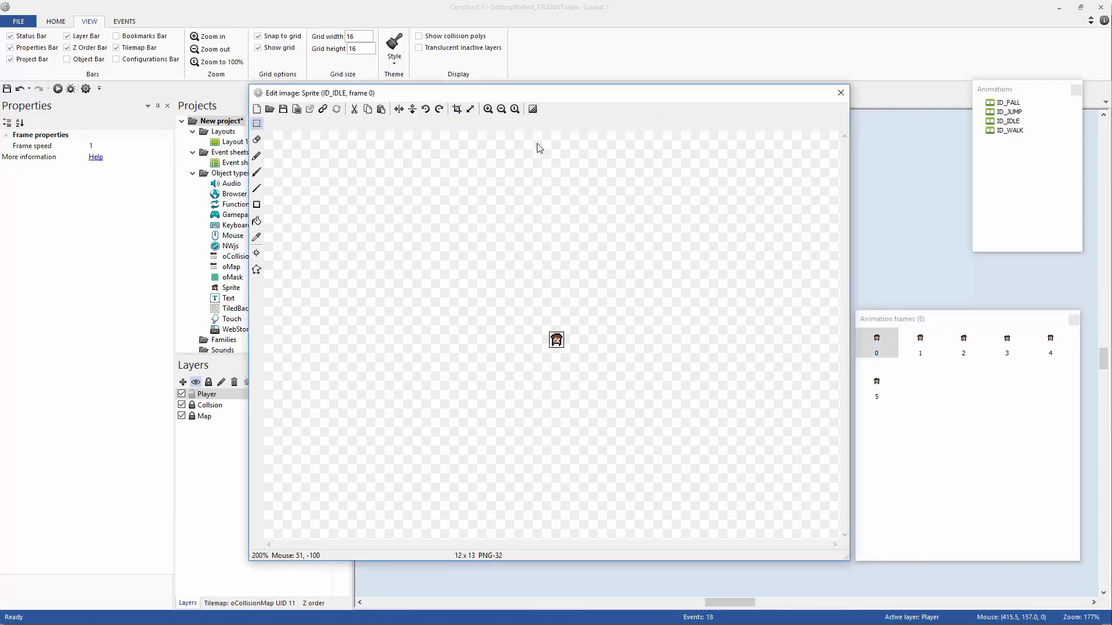
click(489, 109)
click(488, 109)
click(488, 109)
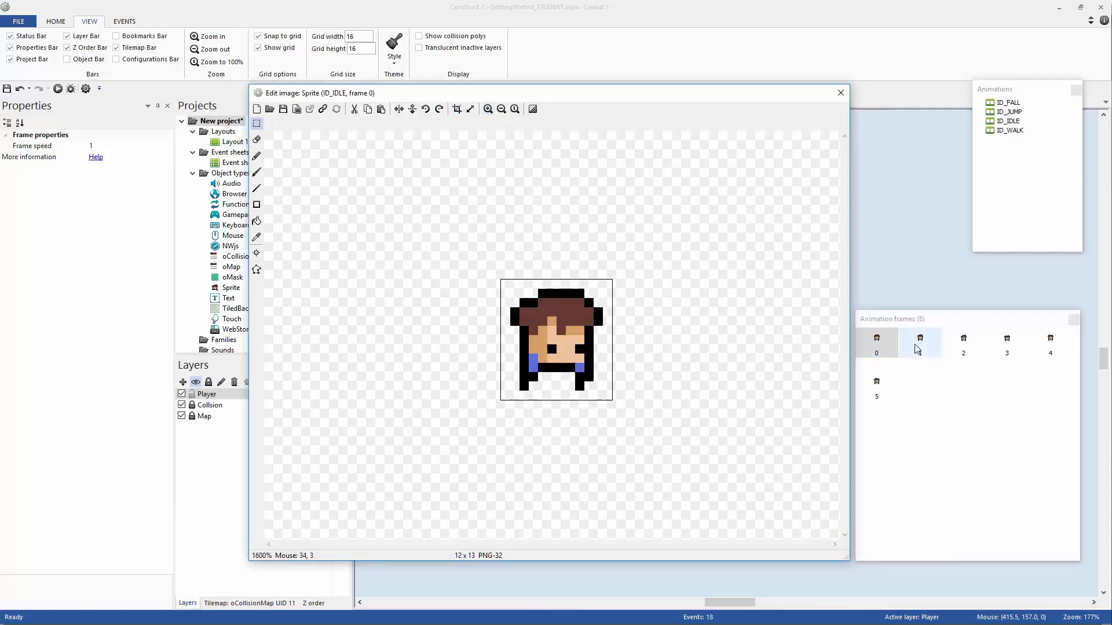
click(963, 343)
click(1050, 343)
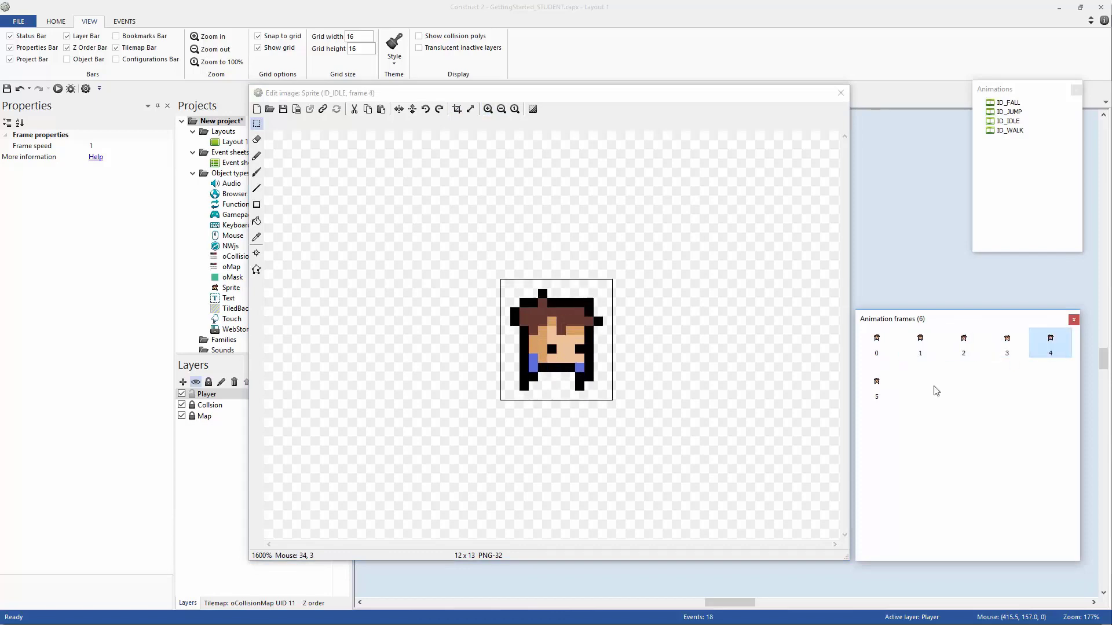
Cut the five heads after the first one out of the ID_WALK frame.
click(1010, 130)
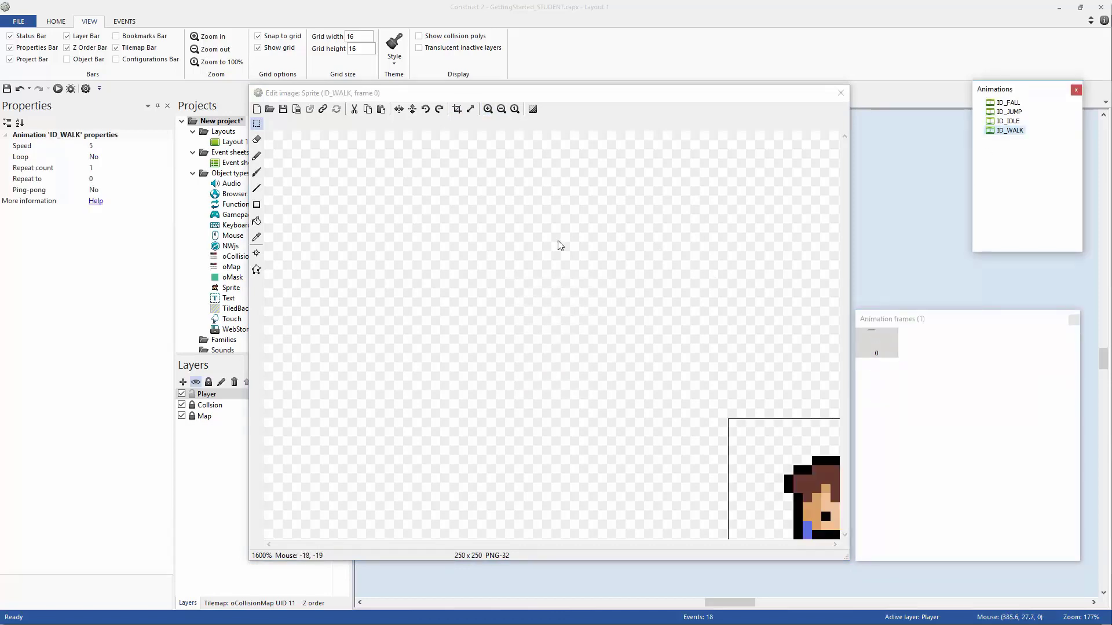
ctrl+scroll(627, 310, down, 4)
ctrl+scroll(627, 309, up, 1)
drag(596, 257, 443, 166)
key(ctrl+x)
Add frame 1 to ID_WALK, paste the five heads into it and cut out all but the first.
right_click(956, 350)
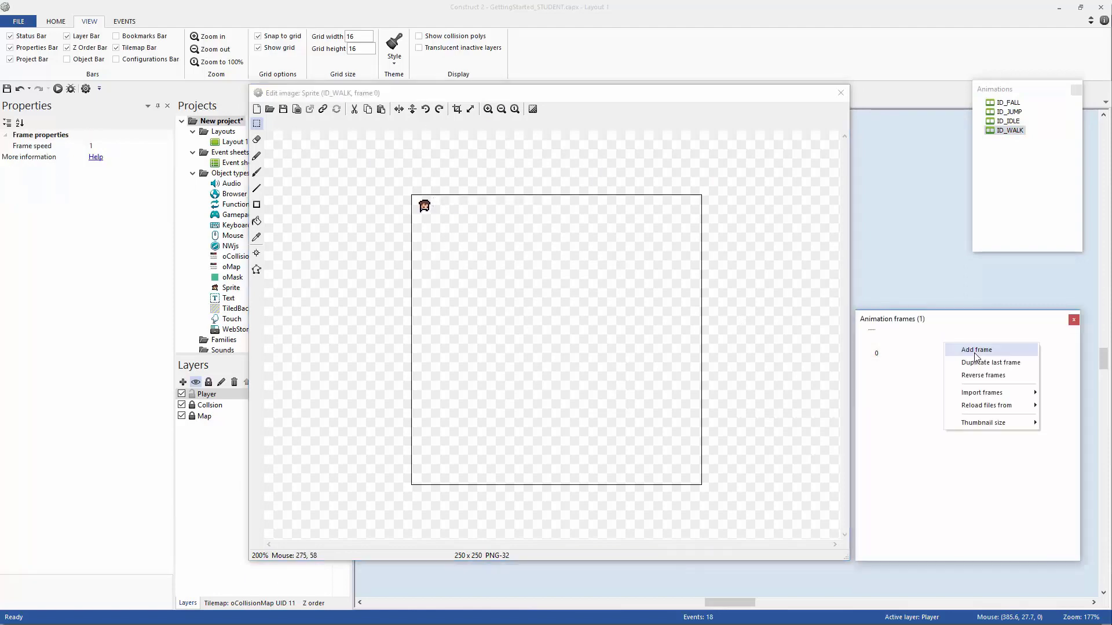
click(965, 349)
key(ctrl+v)
drag(632, 326, 437, 159)
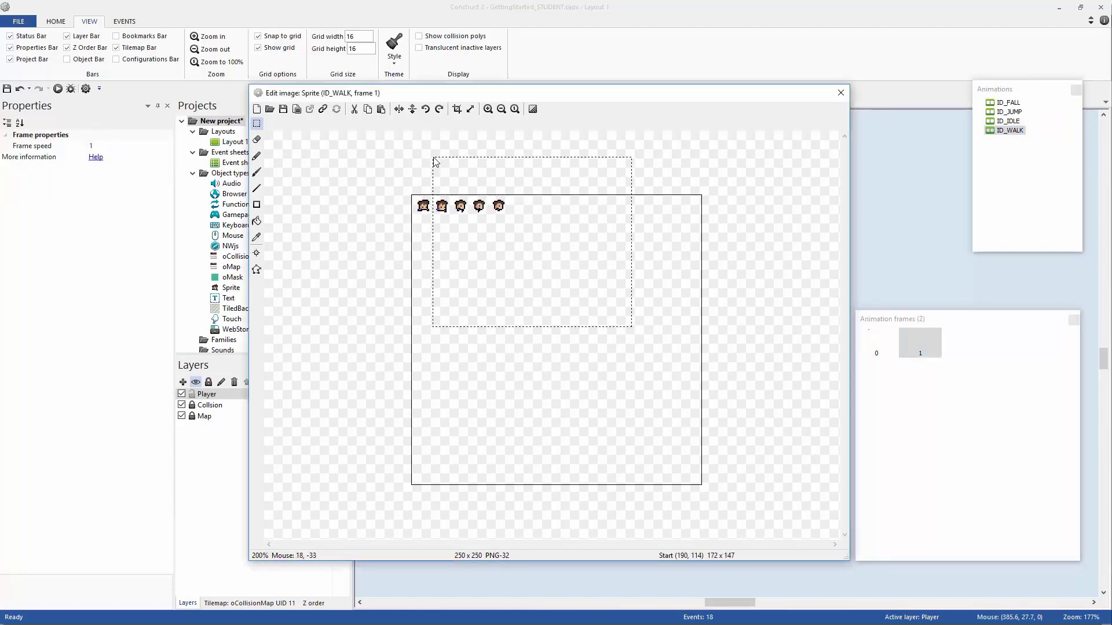
key(Delete)
Add frame 2 to ID_WALK, paste the four cut heads into it and cut out all but the first.
right_click(973, 379)
click(996, 383)
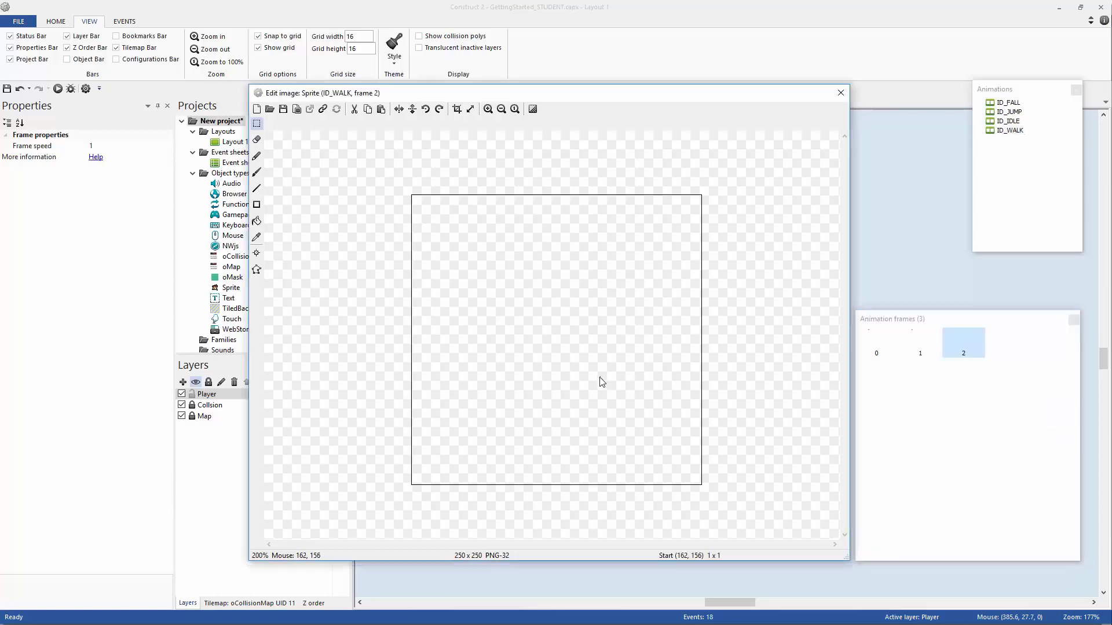
key(ctrl+v)
drag(608, 365, 432, 167)
key(ctrl+x)
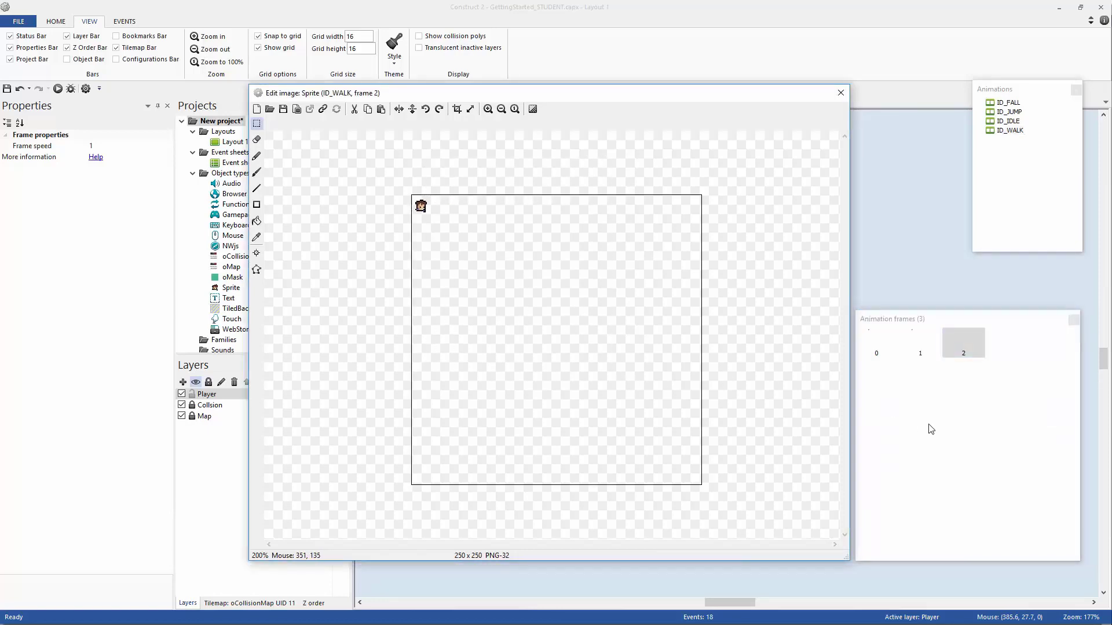
Add frame 3 to ID_WALK, paste the three cut heads into it and cut out the last two.
click(931, 427)
right_click(937, 400)
click(955, 405)
key(ctrl+v)
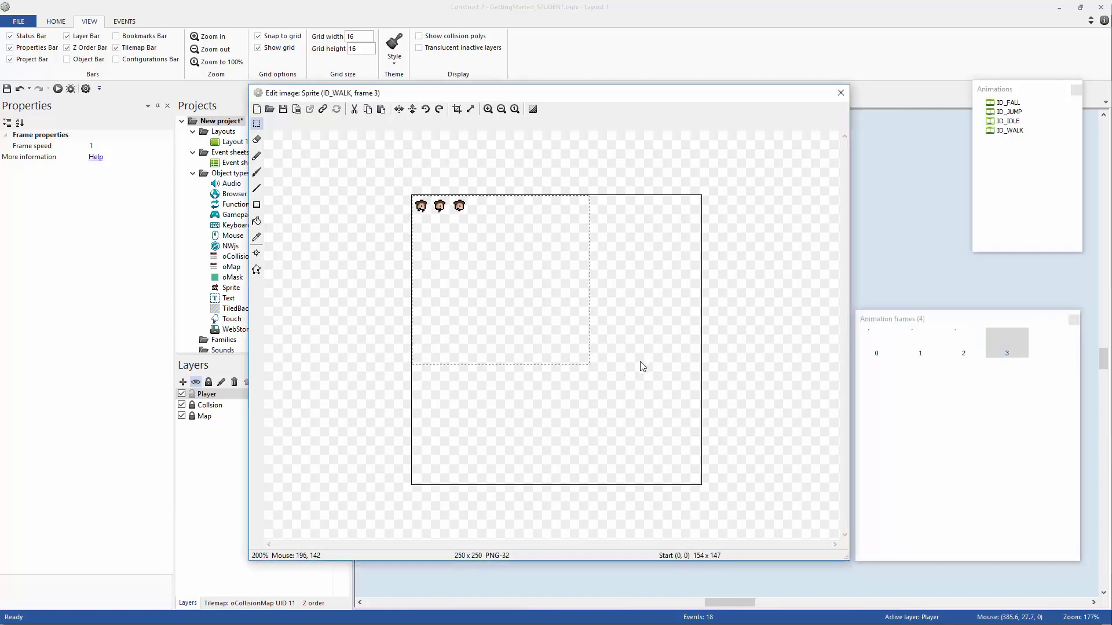
drag(550, 310, 431, 167)
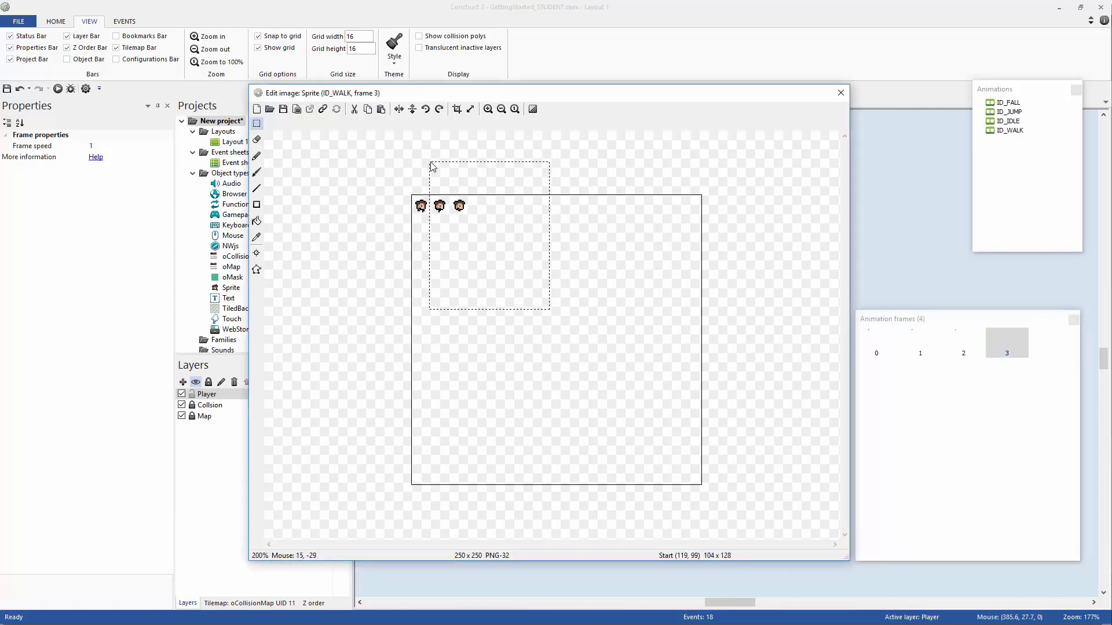
key(ctrl+x)
Add frame 4 to ID_WALK, paste the two cut heads into it and cut out the second.
right_click(937, 400)
click(947, 405)
key(ctrl+v)
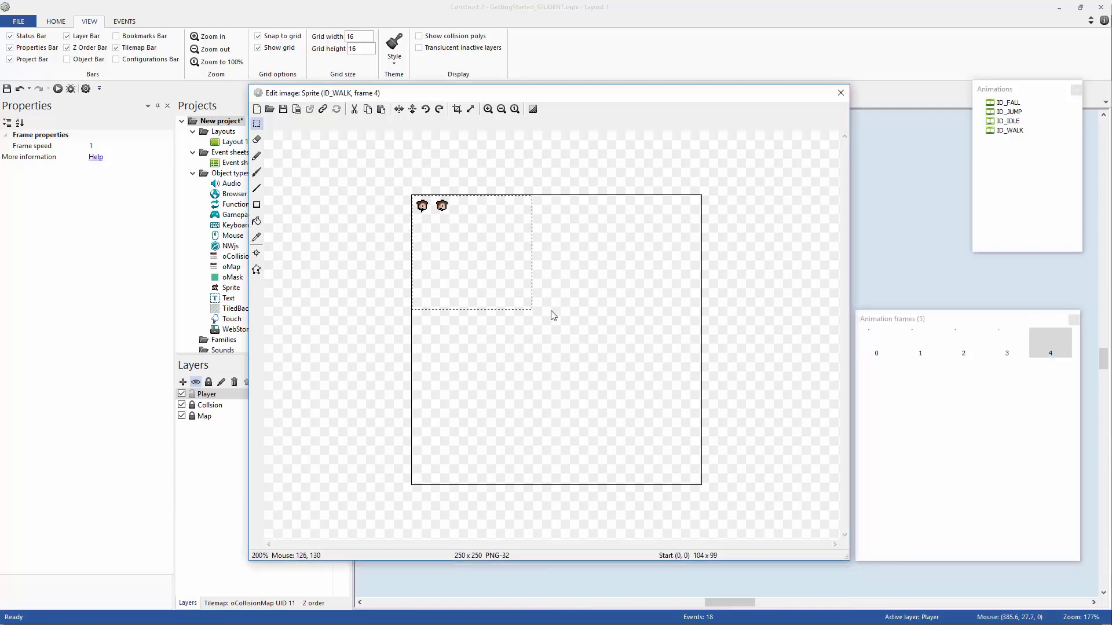
drag(538, 255, 432, 162)
key(ctrl+x)
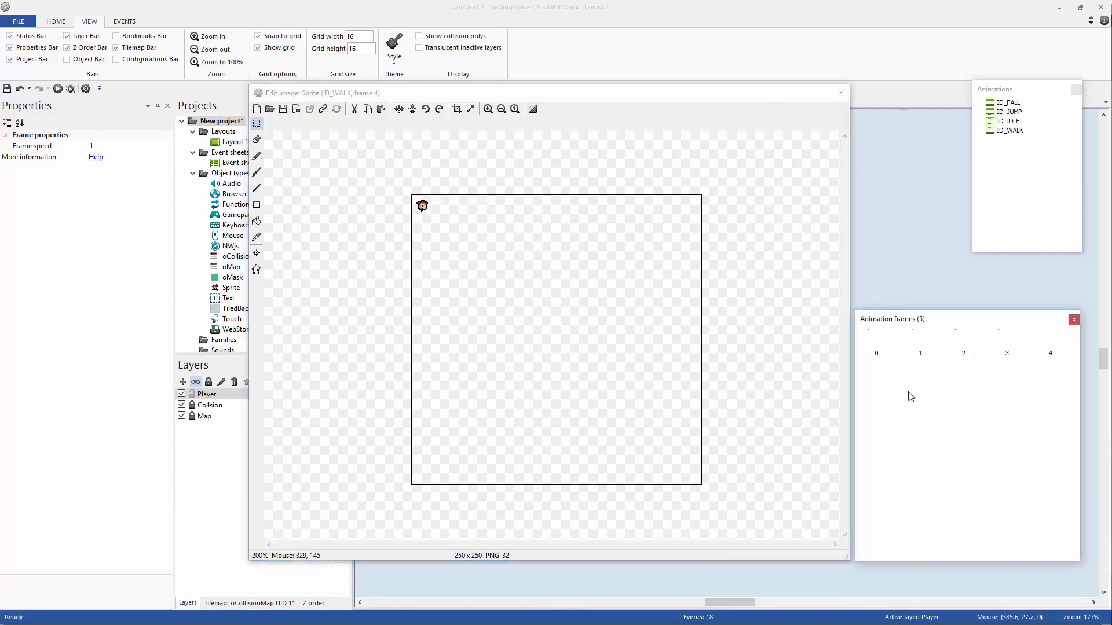
Add frame 5 to ID_WALK, try to paste the last head into it, and check frames 0, 4 and 5.
right_click(908, 392)
click(918, 399)
key(ctrl+v)
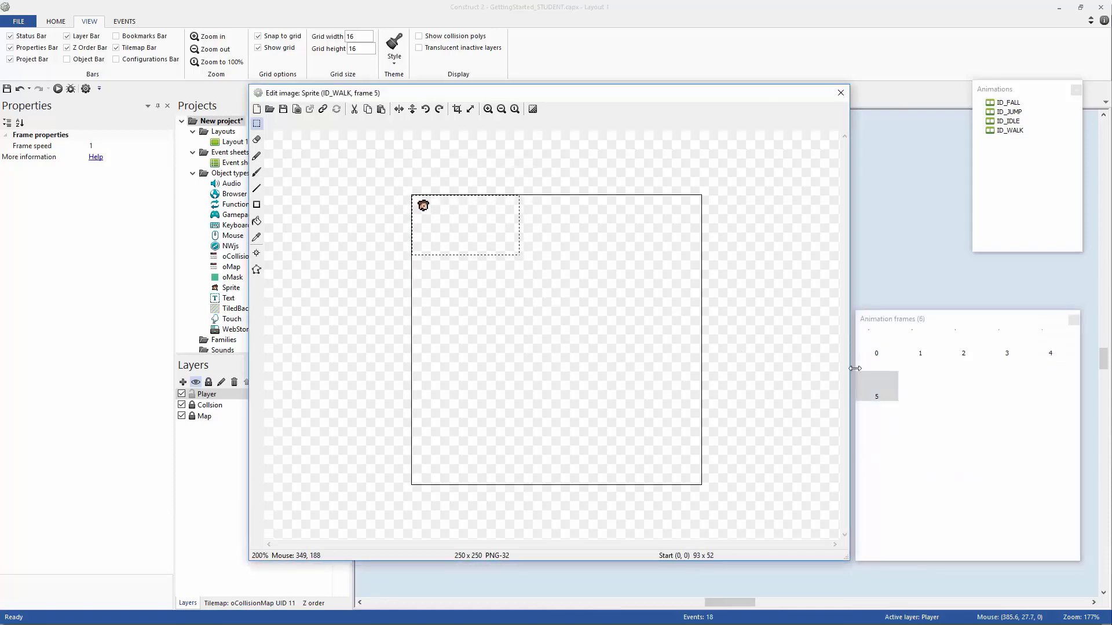
click(875, 349)
click(882, 382)
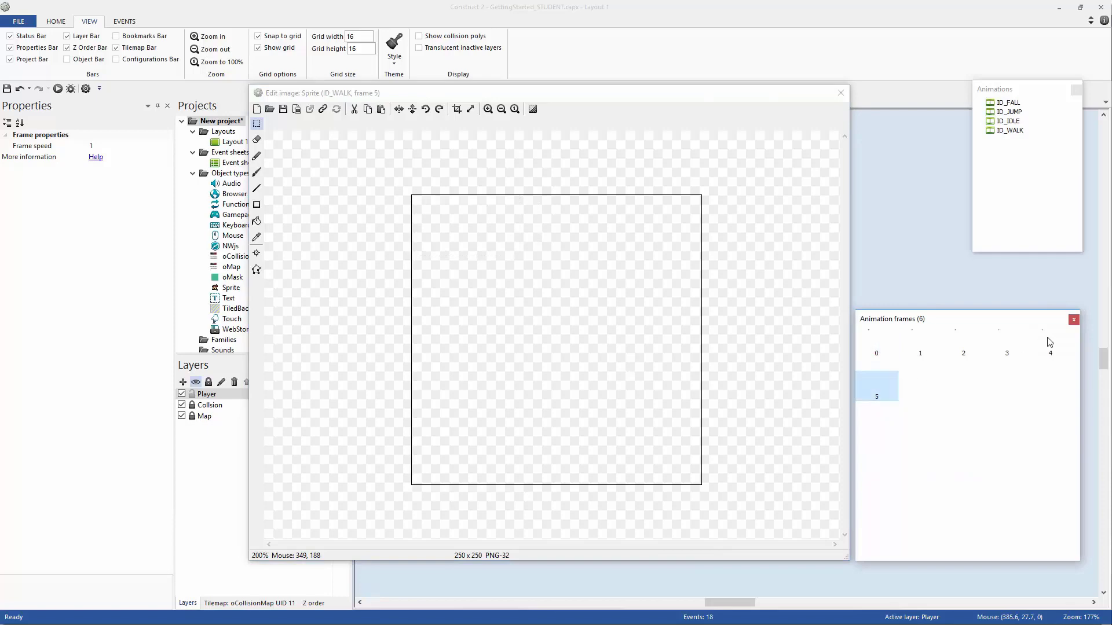
click(1048, 342)
click(876, 394)
click(554, 368)
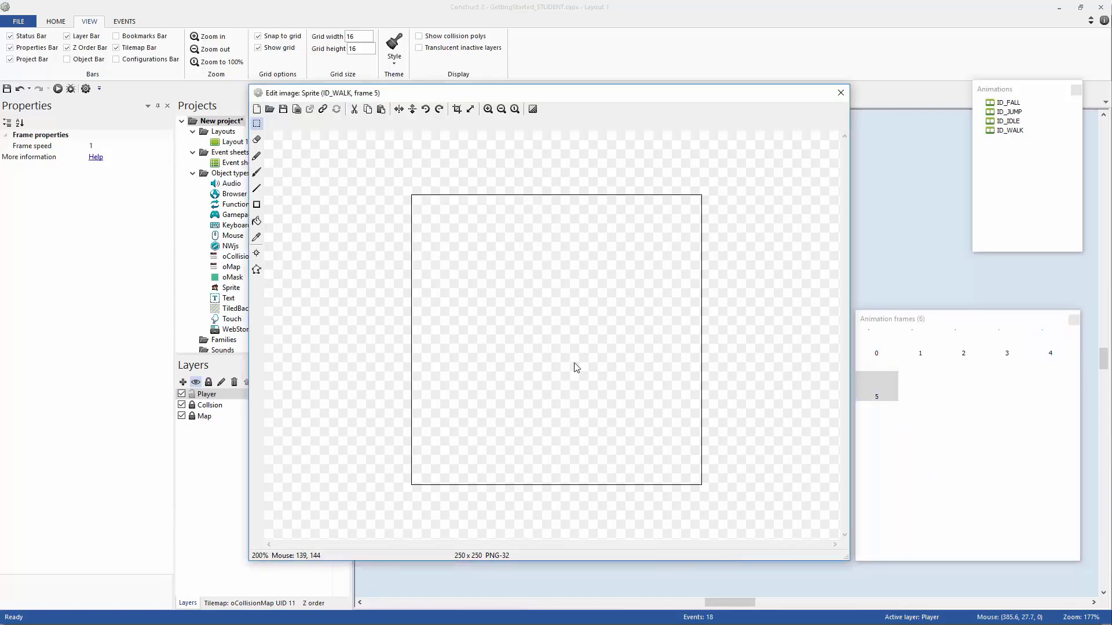
Paste the last cut head into ID_WALK frame 5 and crop all the walk frames to their heads.
key(ctrl+v)
click(634, 365)
click(1048, 347)
click(1019, 350)
click(888, 350)
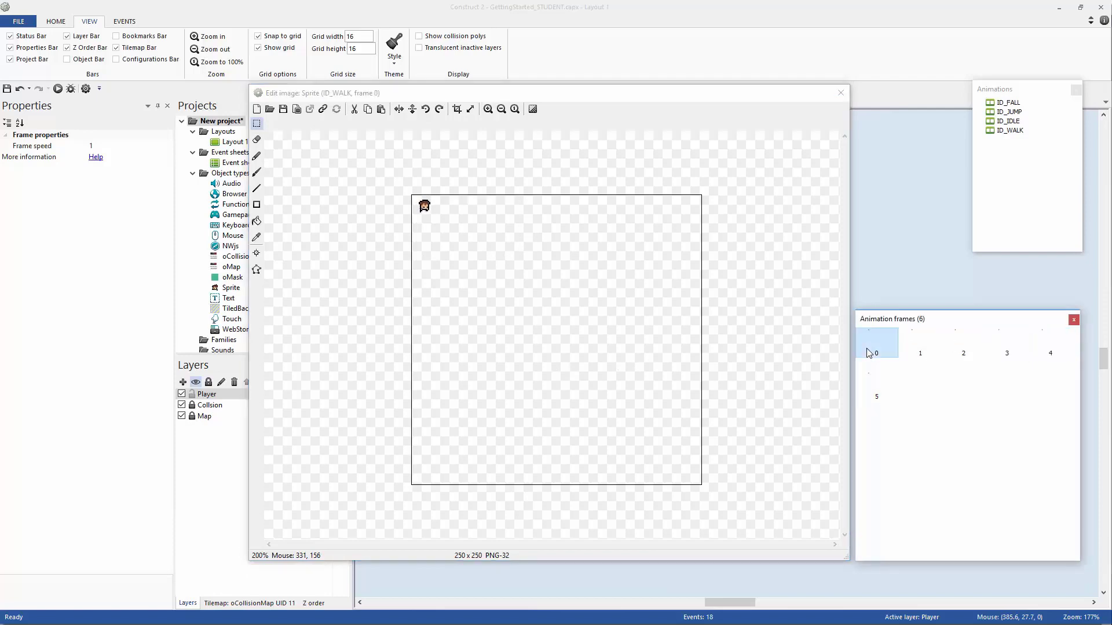
click(458, 111)
scroll(586, 255, up, 3)
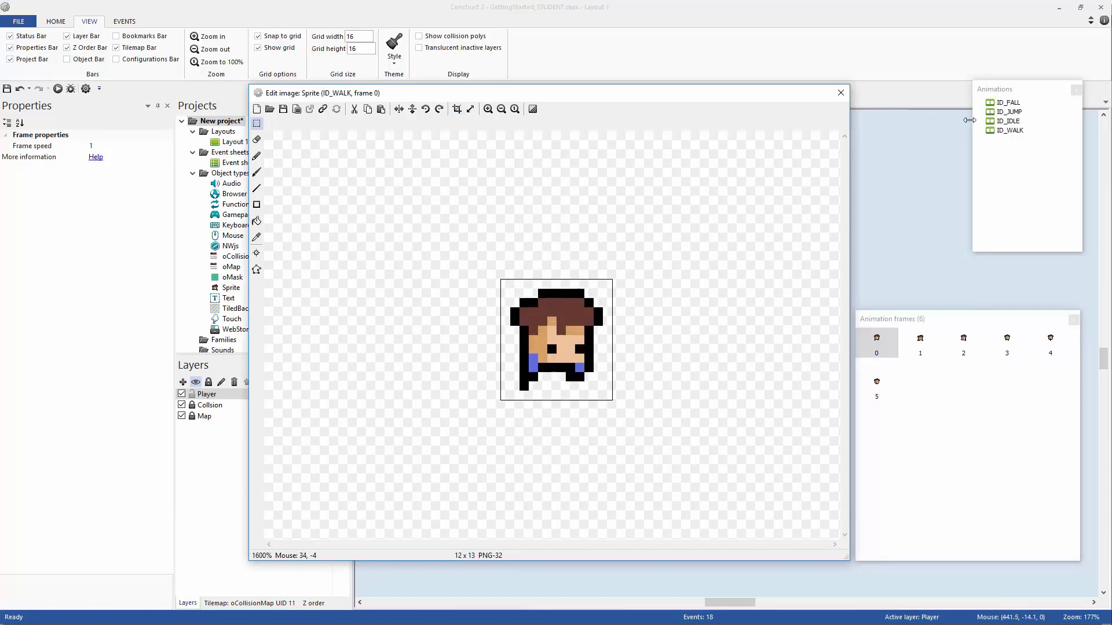
Compare the four animations, and move the head in ID_WALK frame 0 down one pixel to the image's lower edge.
click(1010, 103)
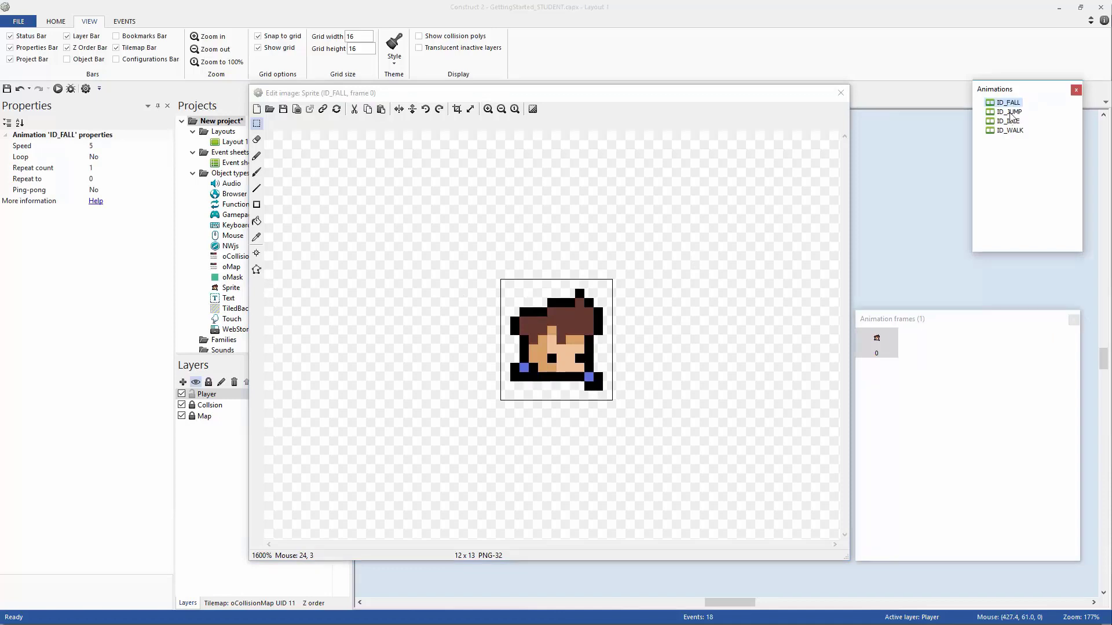
click(1009, 113)
click(1009, 122)
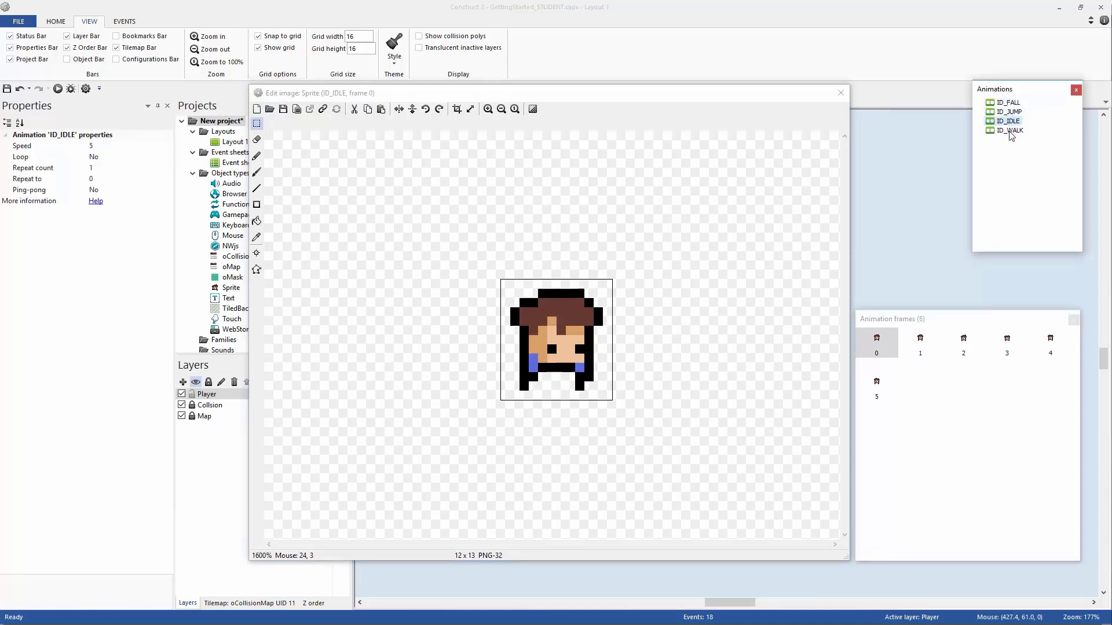
click(1011, 132)
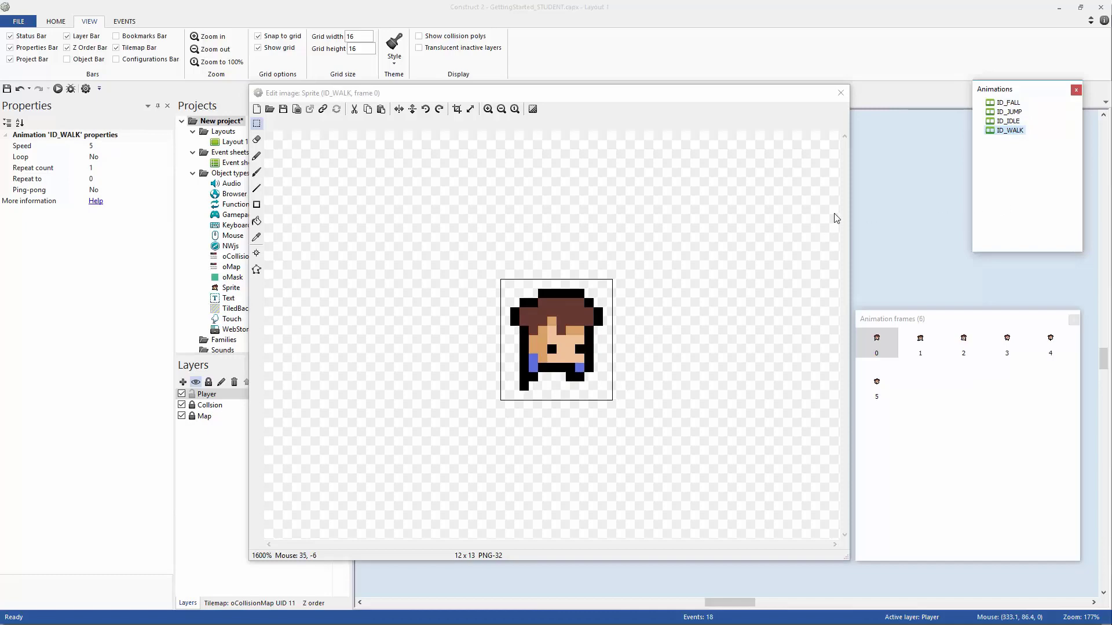
drag(473, 250, 649, 418)
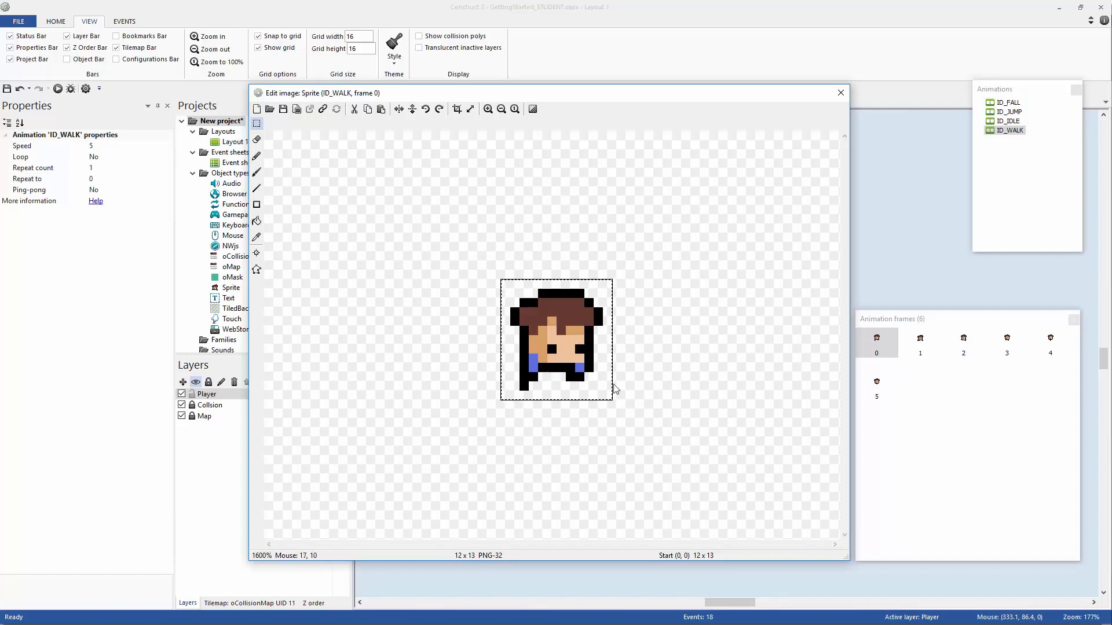
drag(574, 377, 575, 383)
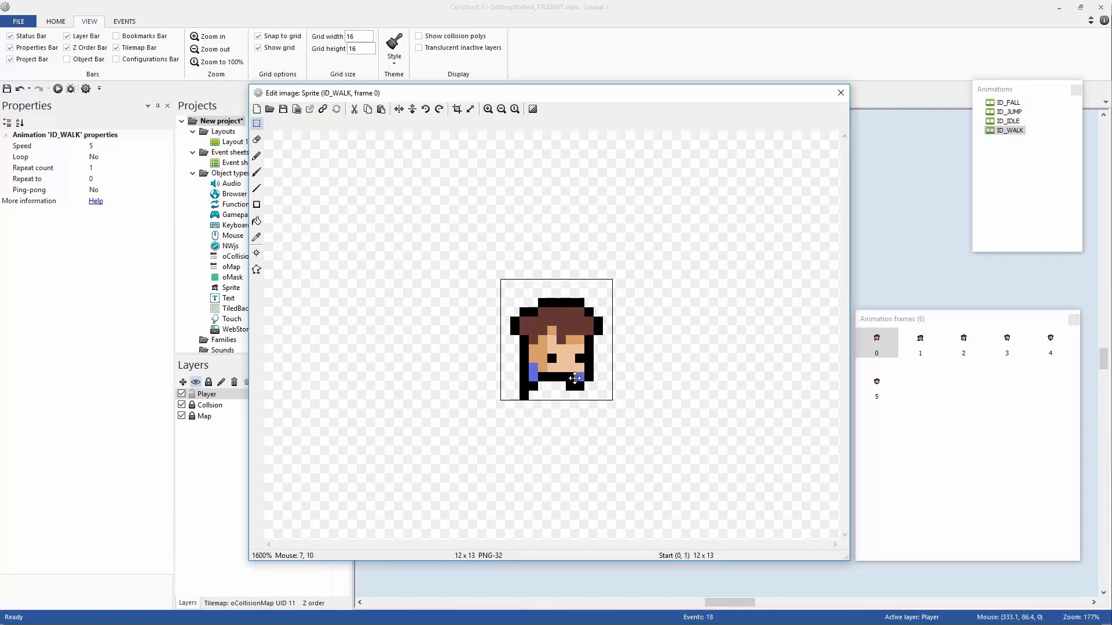
drag(486, 396, 669, 415)
click(668, 432)
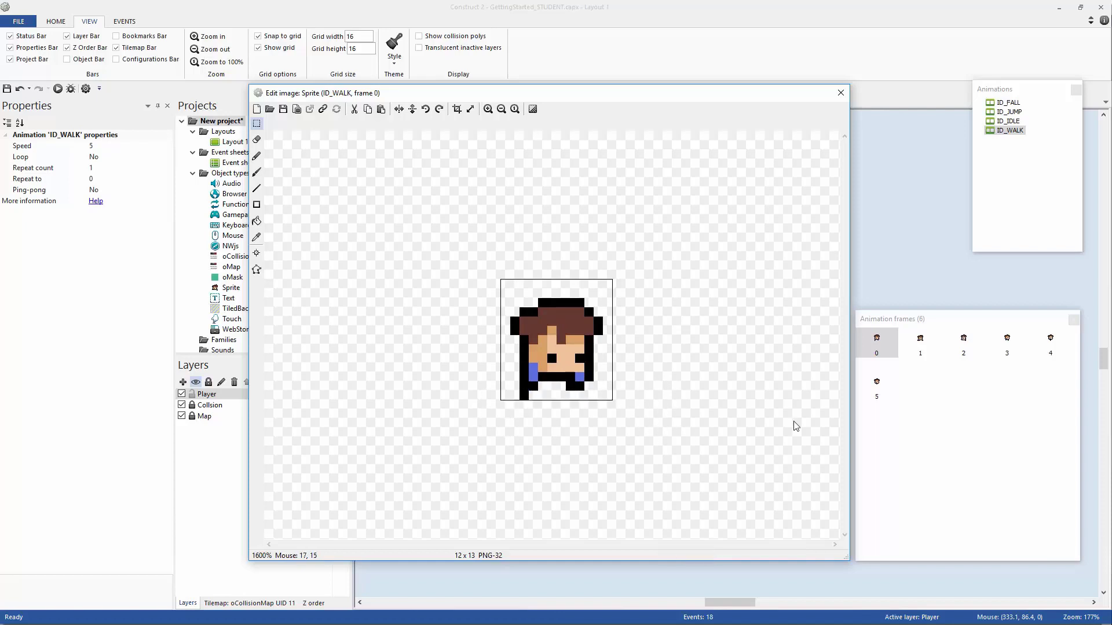
Move the heads in ID_WALK frames 2 and 3 down one pixel to the image's lower edge.
click(918, 347)
click(964, 347)
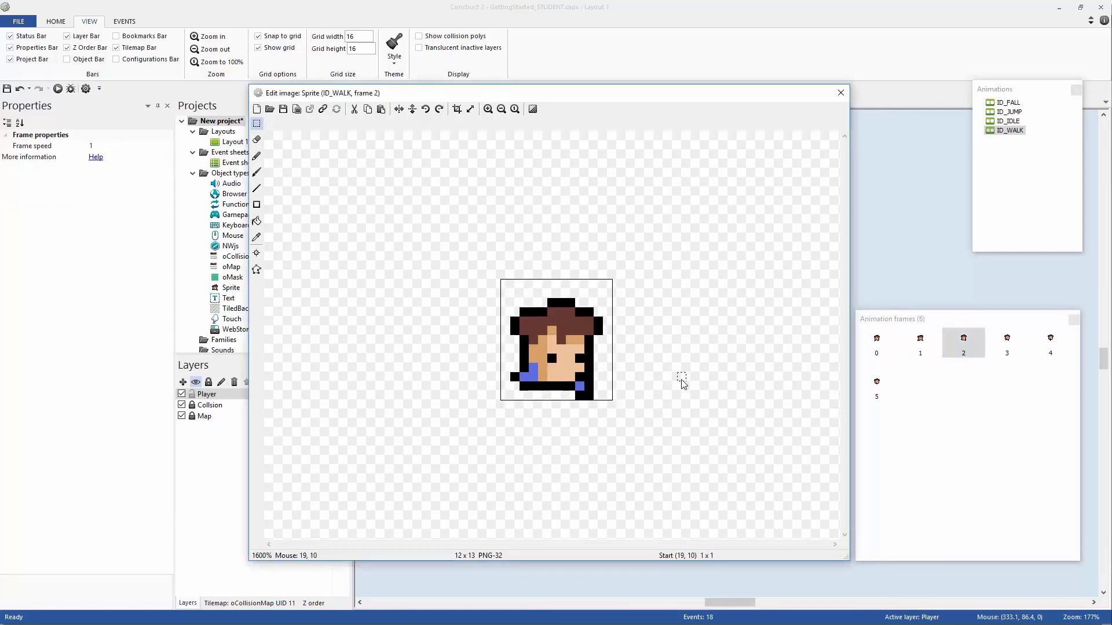
click(1004, 341)
drag(460, 273, 648, 397)
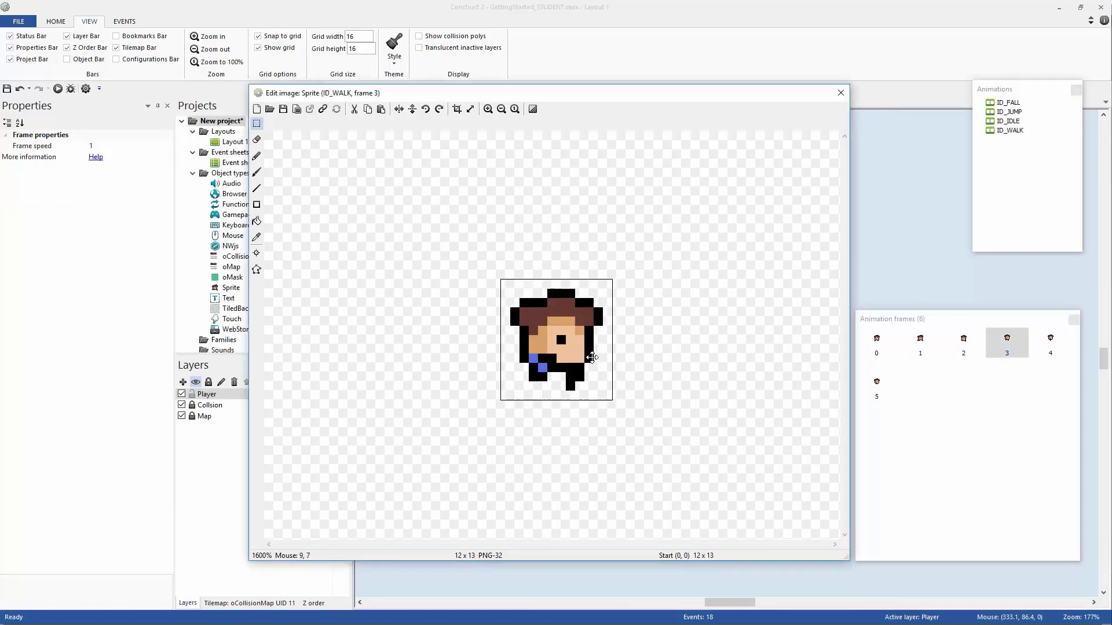
Move the heads in ID_WALK frames 4 and 5 down one pixel to the image's lower edge.
click(1050, 342)
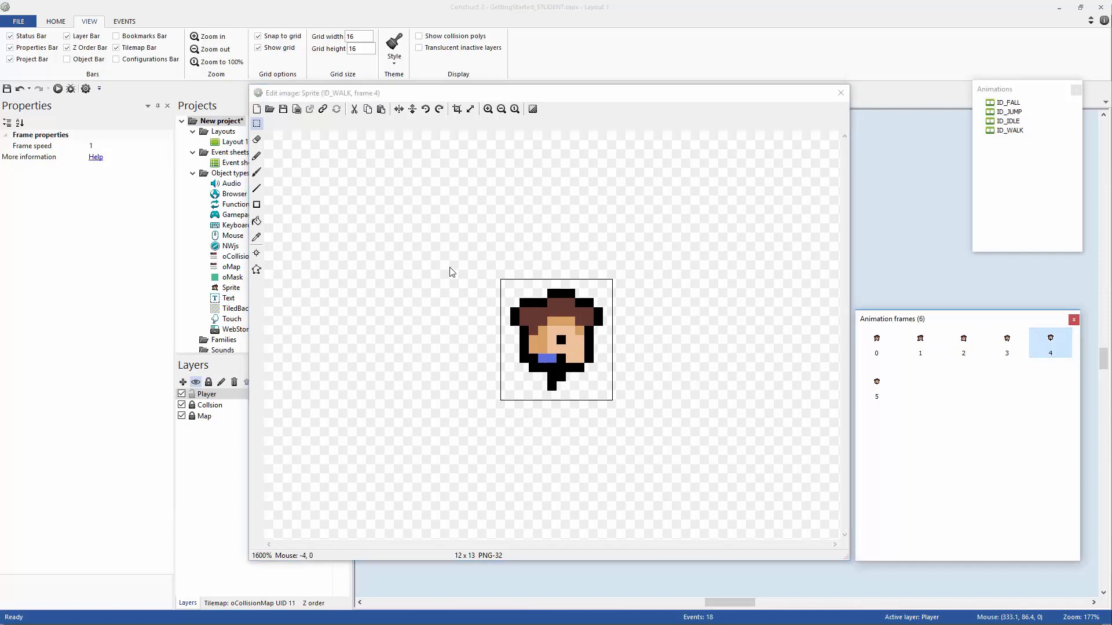
drag(478, 284, 689, 440)
drag(557, 374, 560, 388)
click(878, 383)
drag(459, 296, 656, 413)
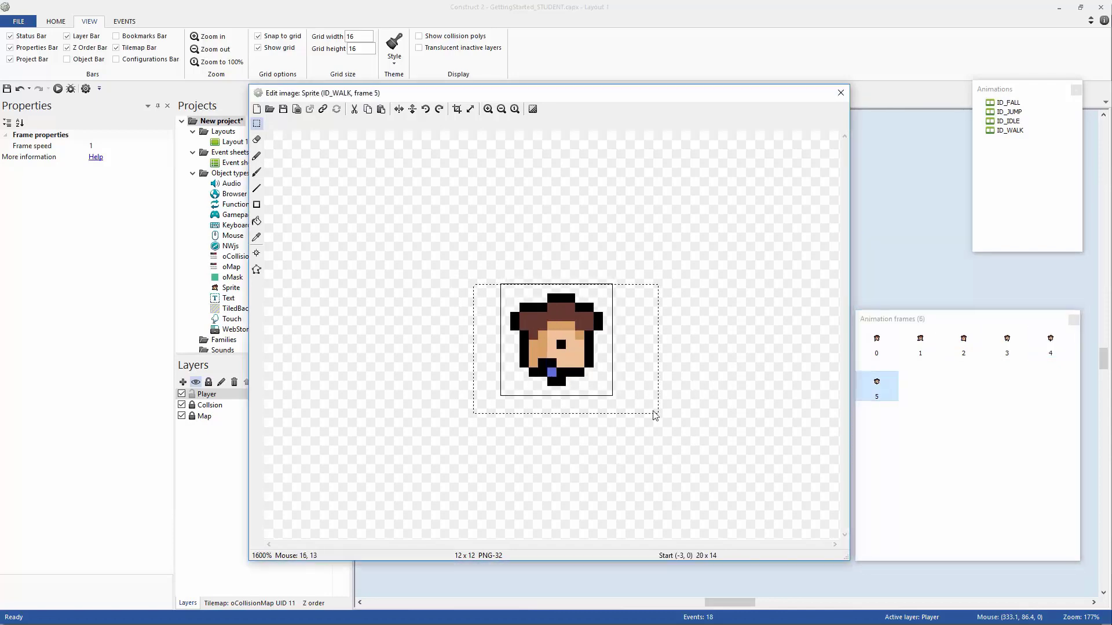
drag(570, 353, 570, 363)
click(689, 392)
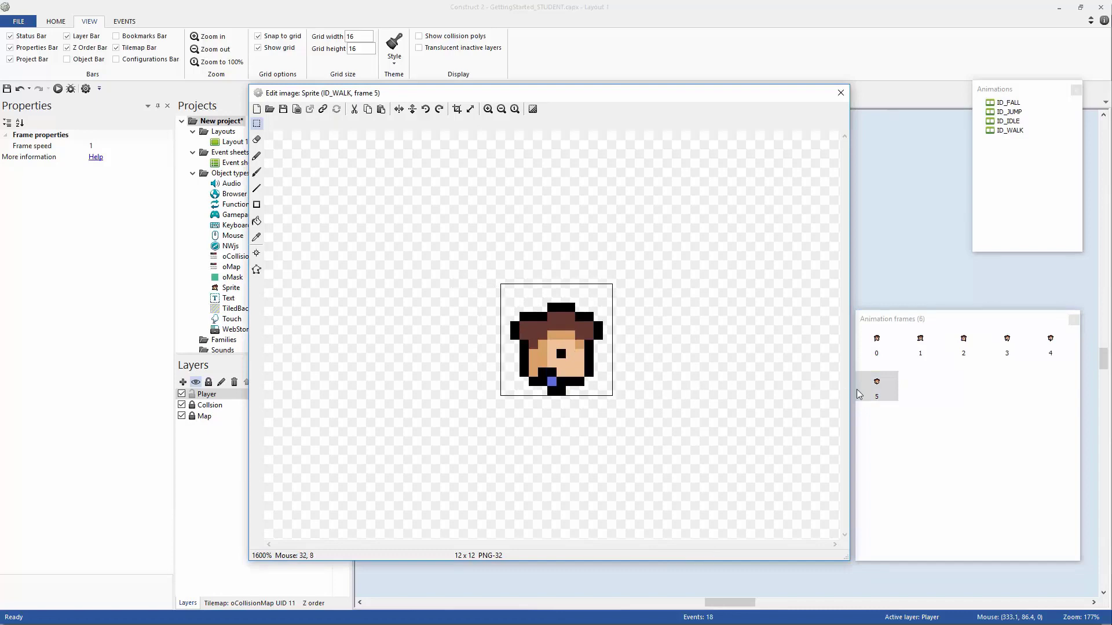
Examine the ID_WALK frames one by one to compare how the heads line up with the lower edge.
click(920, 343)
click(963, 343)
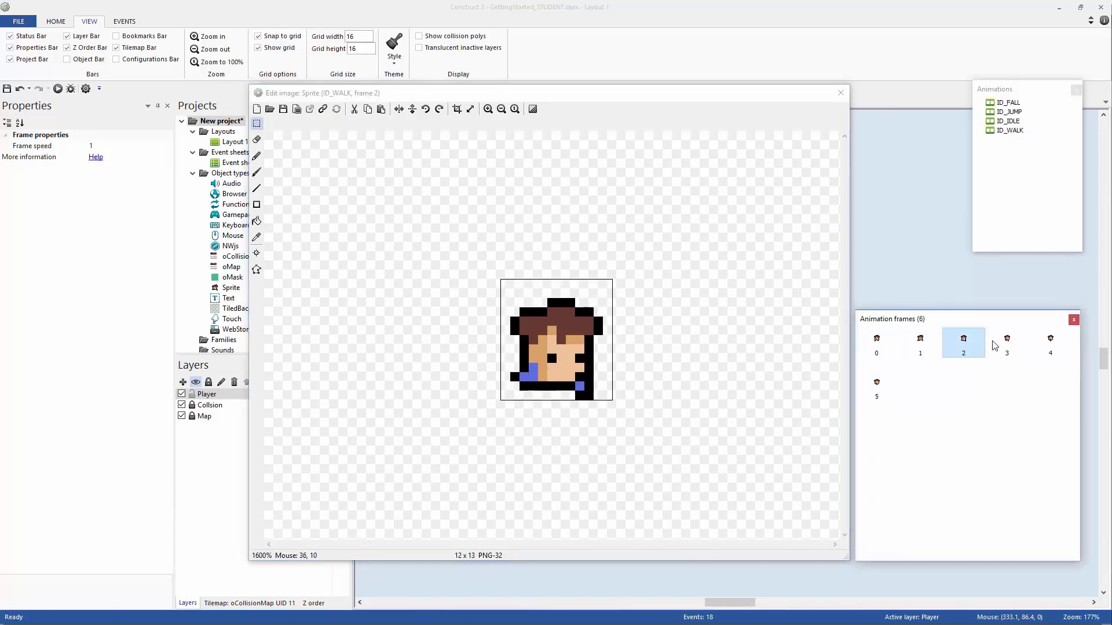
drag(633, 415, 496, 395)
click(1007, 344)
click(1050, 345)
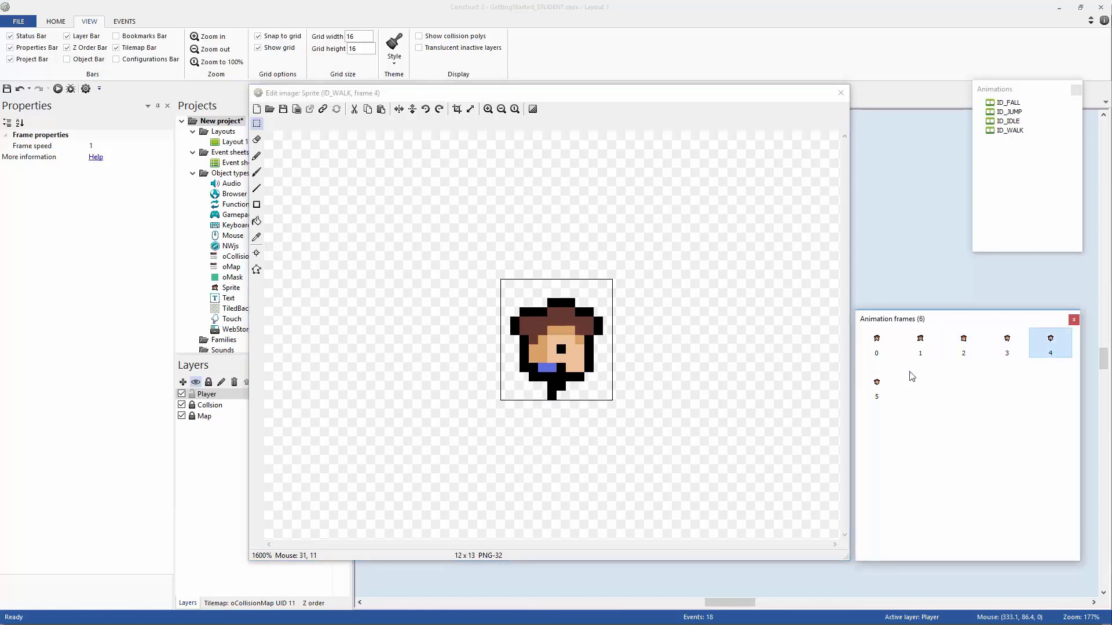
click(877, 387)
click(877, 344)
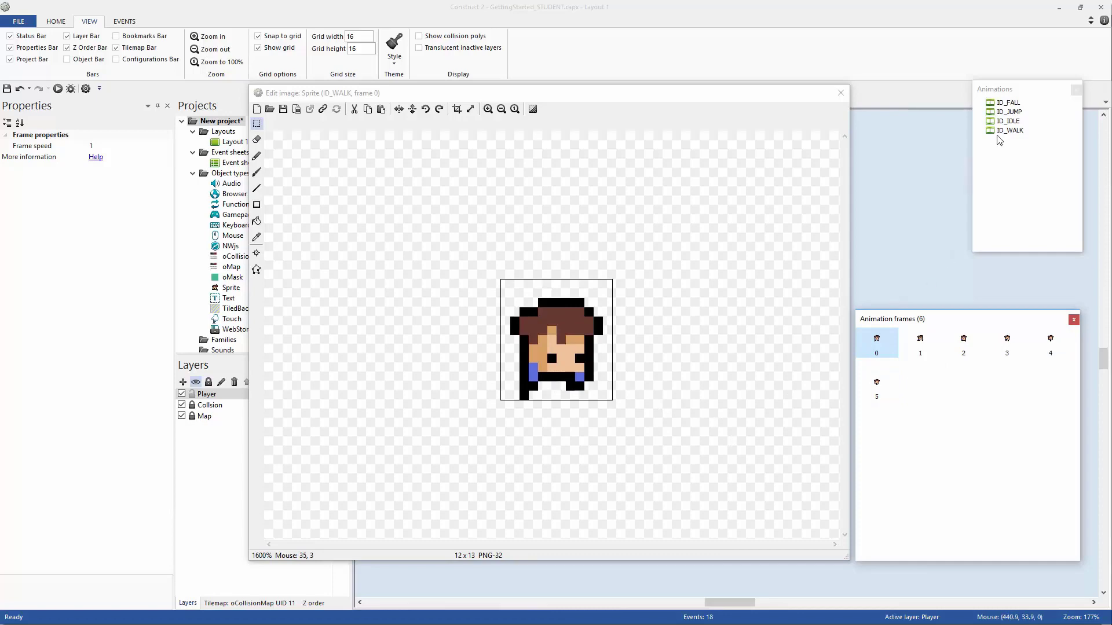
Move the head in ID_IDLE frame 0 down one pixel to the image's lower edge.
click(1008, 122)
drag(473, 223, 666, 435)
drag(581, 350, 580, 359)
click(650, 355)
drag(618, 408, 502, 399)
click(627, 434)
Move the heads in ID_IDLE frames 1 and 2 down one pixel to the image's lower edge.
click(920, 342)
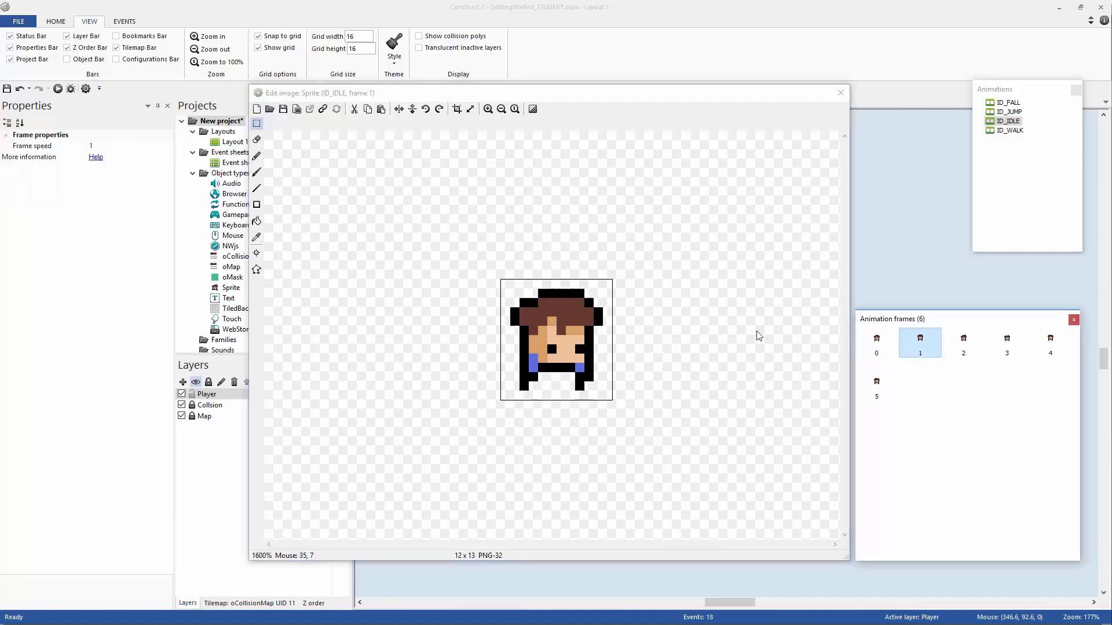
drag(650, 390, 495, 276)
drag(578, 363, 579, 371)
click(623, 372)
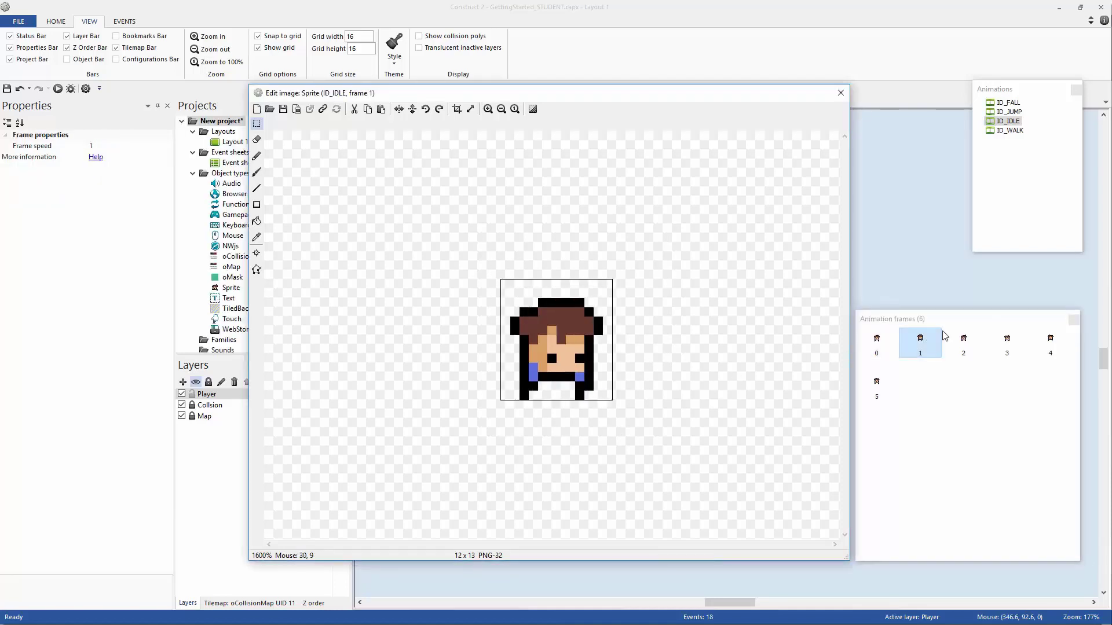
click(953, 338)
drag(472, 271, 642, 399)
mouse_move(580, 366)
mouse_down()
mouse_move(581, 384)
mouse_move(580, 375)
mouse_up()
click(622, 374)
Move the heads in ID_IDLE frames 3 and 4 down one pixel to the image's lower edge.
click(1007, 340)
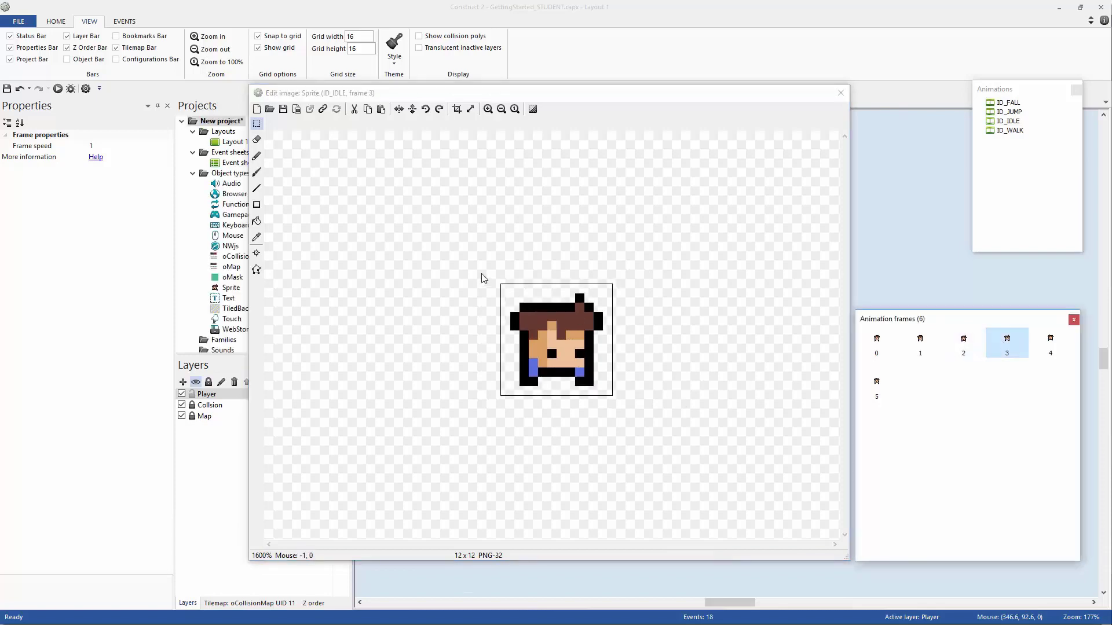
drag(484, 278, 625, 406)
drag(584, 362, 575, 371)
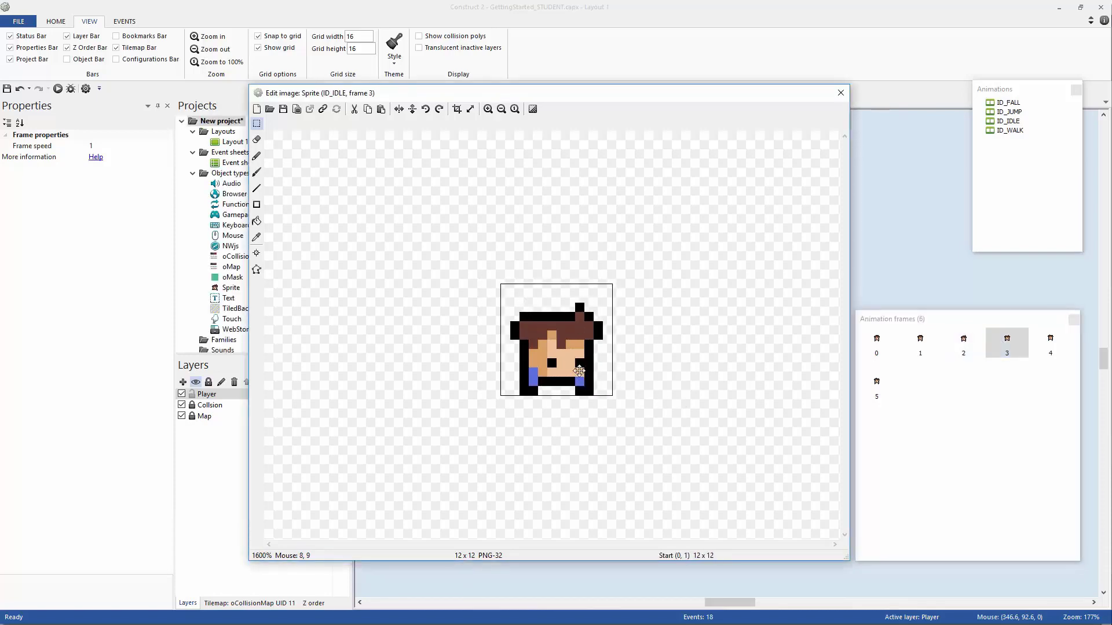
click(670, 372)
click(1054, 340)
drag(469, 276, 620, 410)
drag(563, 366, 563, 376)
click(680, 377)
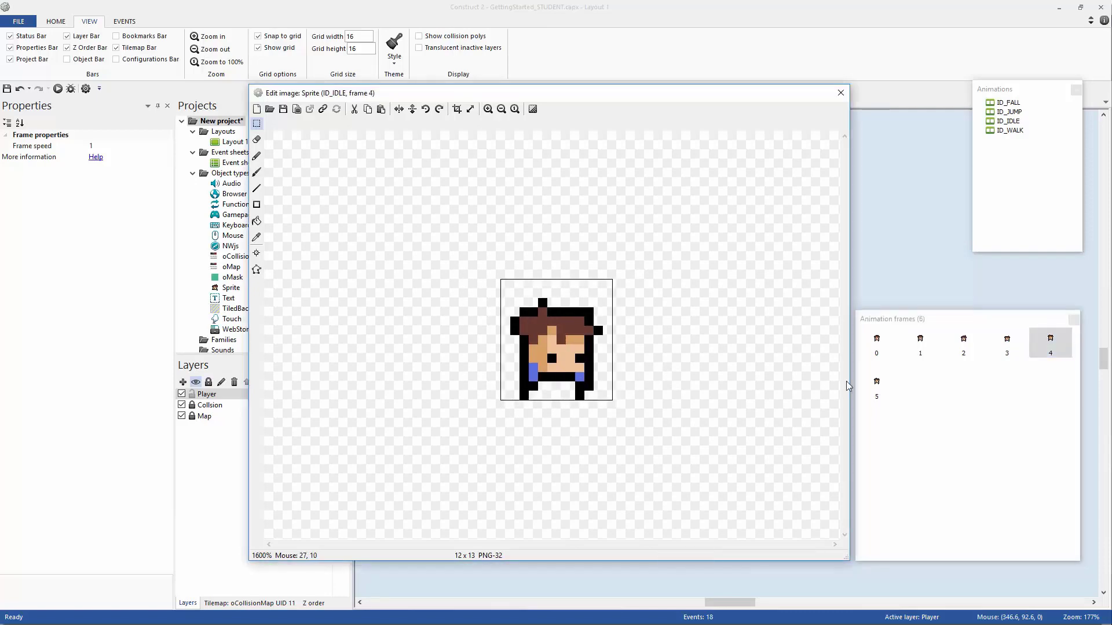
Move the head in ID_IDLE frame 5 down one pixel to the image's lower edge.
click(876, 385)
drag(463, 293, 625, 405)
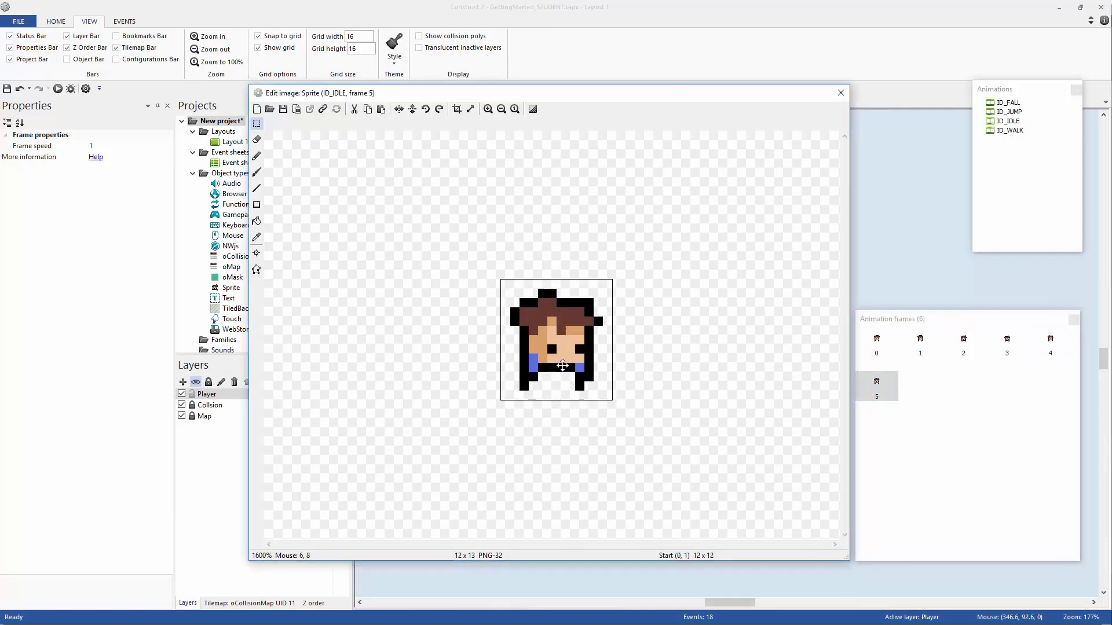
drag(562, 365, 563, 375)
click(688, 381)
Show the collision polygons and examine them on the frames of ID_IDLE, ID_FALL, ID_JUMP and ID_WALK.
click(877, 341)
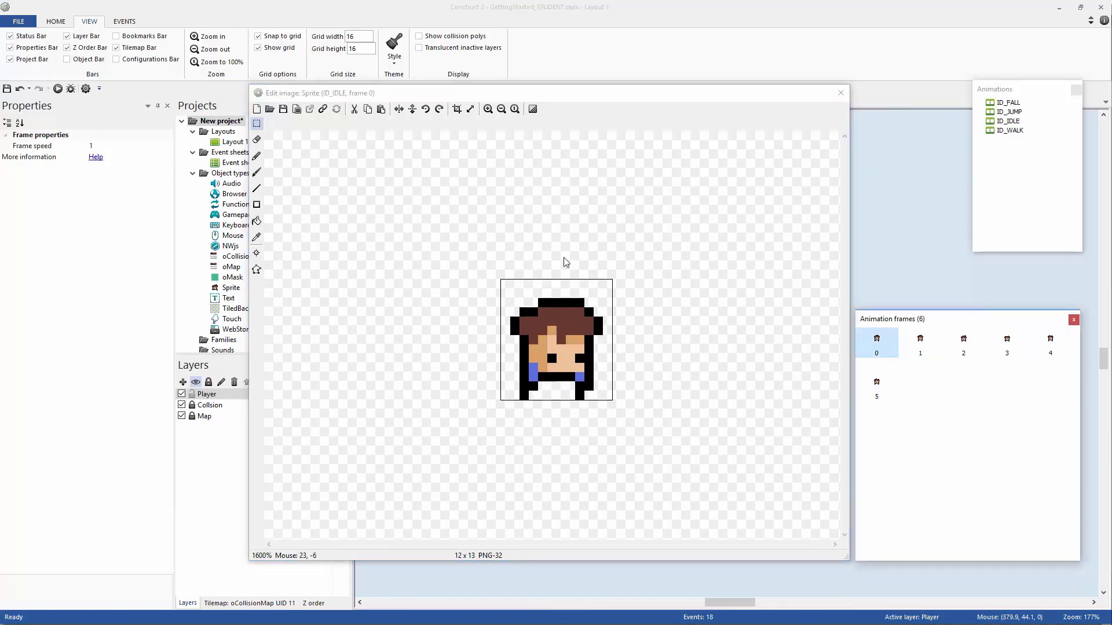
click(257, 270)
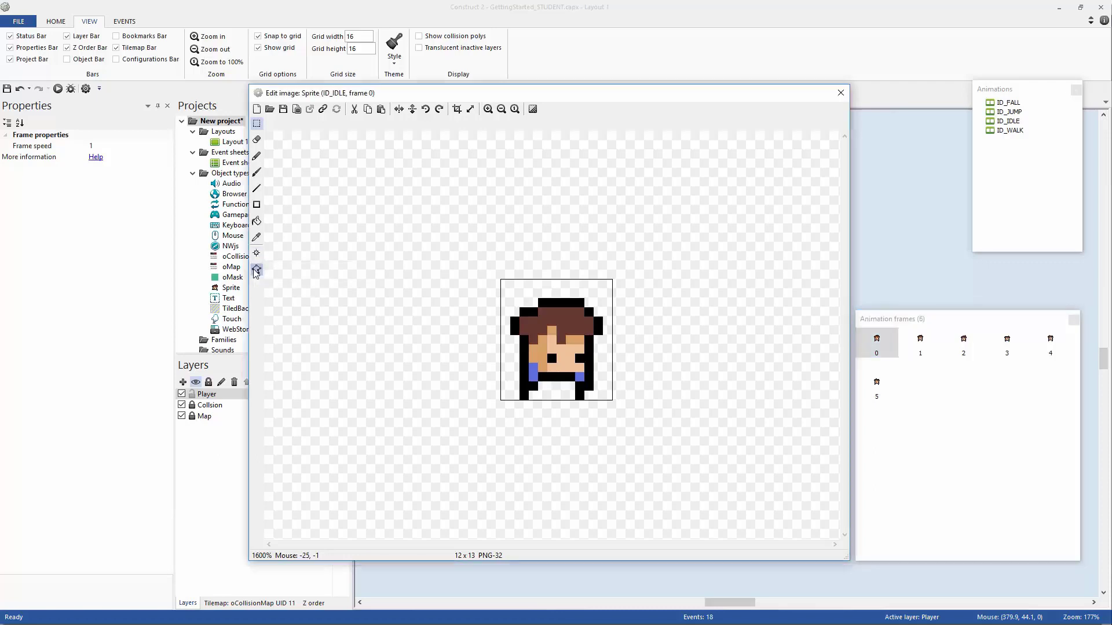
click(924, 343)
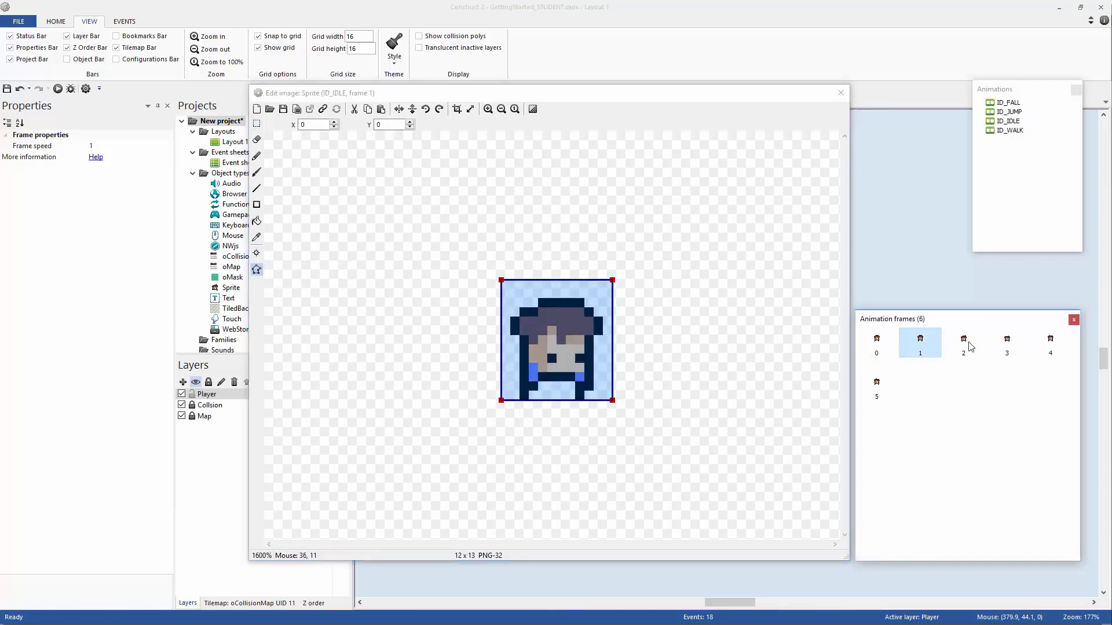
click(966, 343)
click(1009, 343)
click(1045, 343)
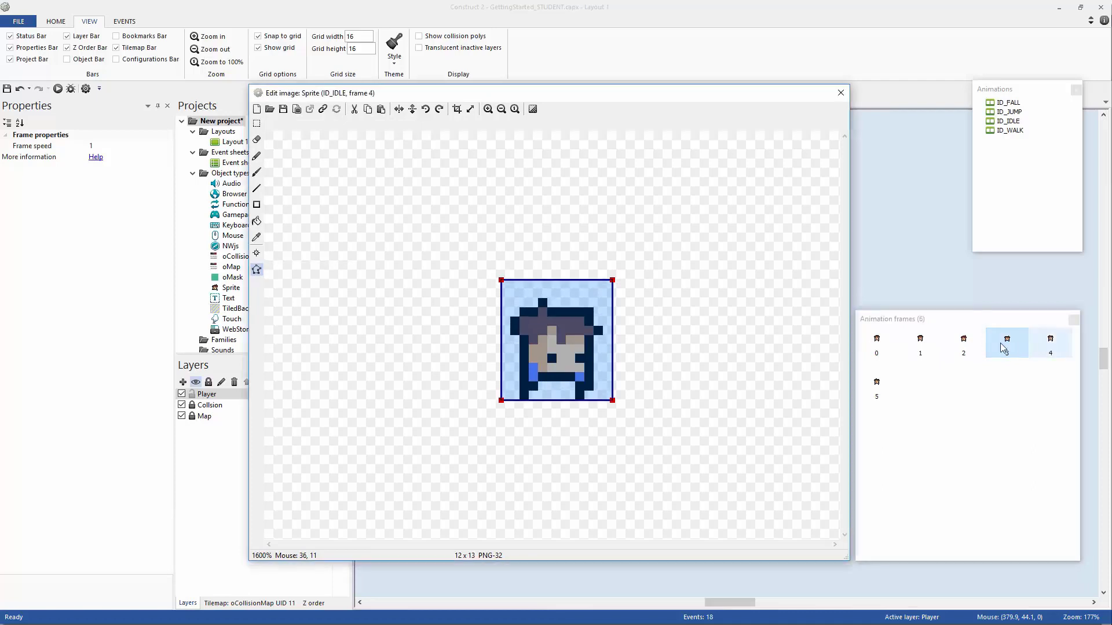
click(1009, 103)
click(1009, 112)
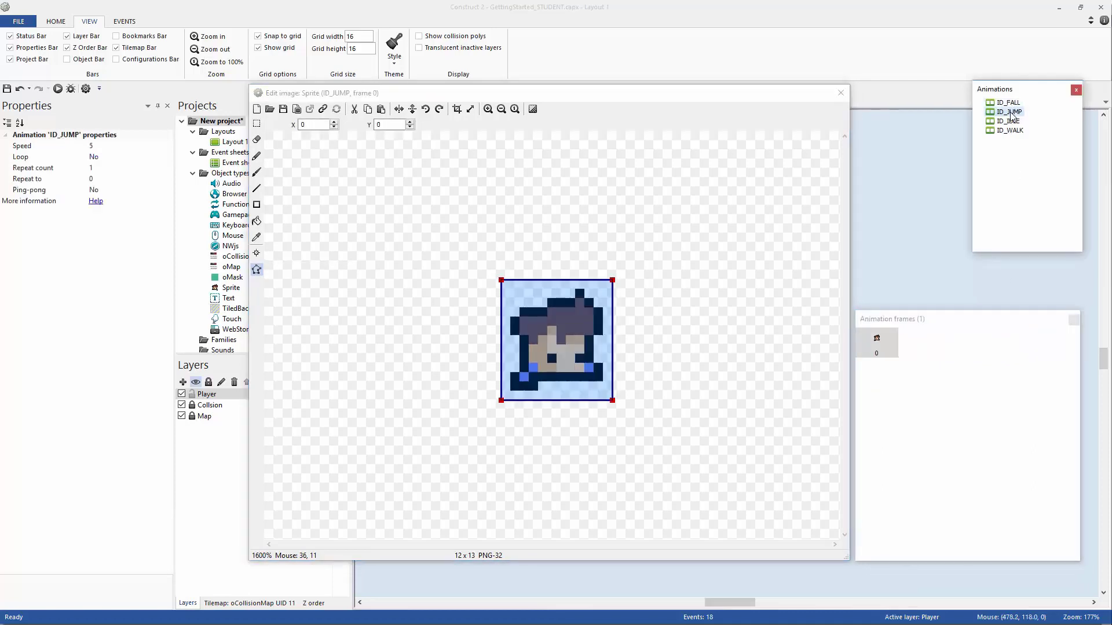
click(1011, 132)
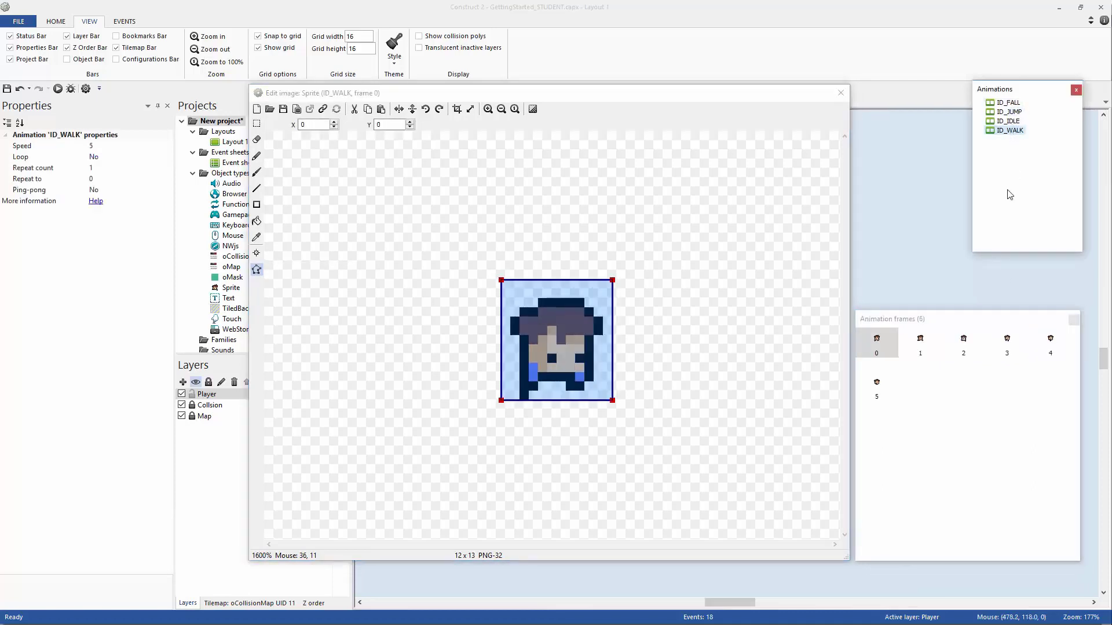
click(920, 341)
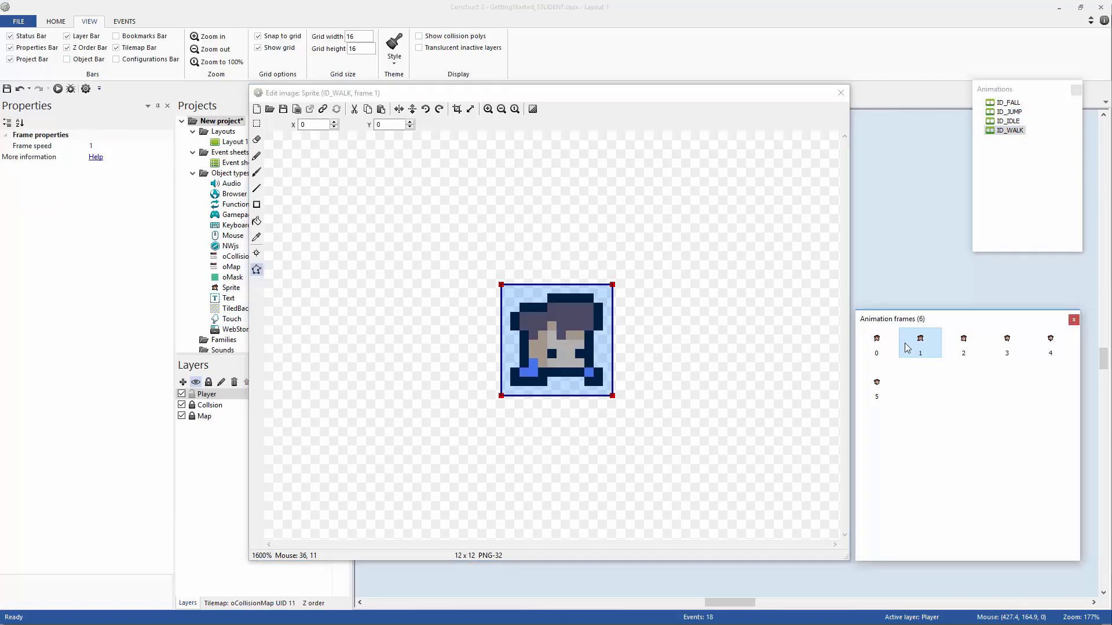
Set the ID_FALL collision polygon to its bounding box, apply it to all animations and check it on ID_JUMP.
click(1008, 103)
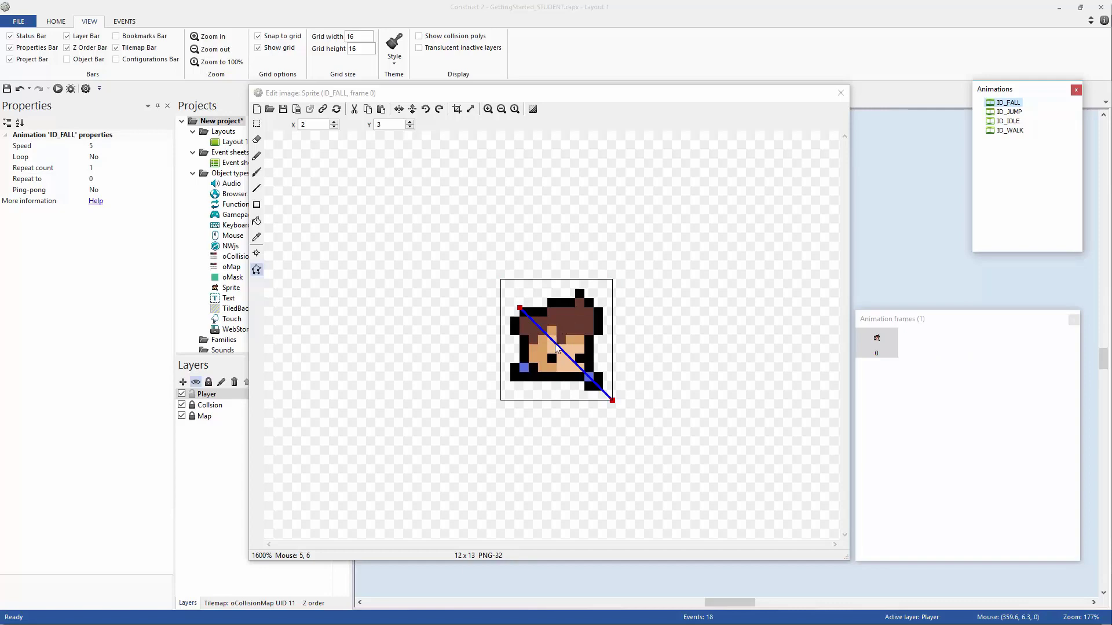
right_click(557, 343)
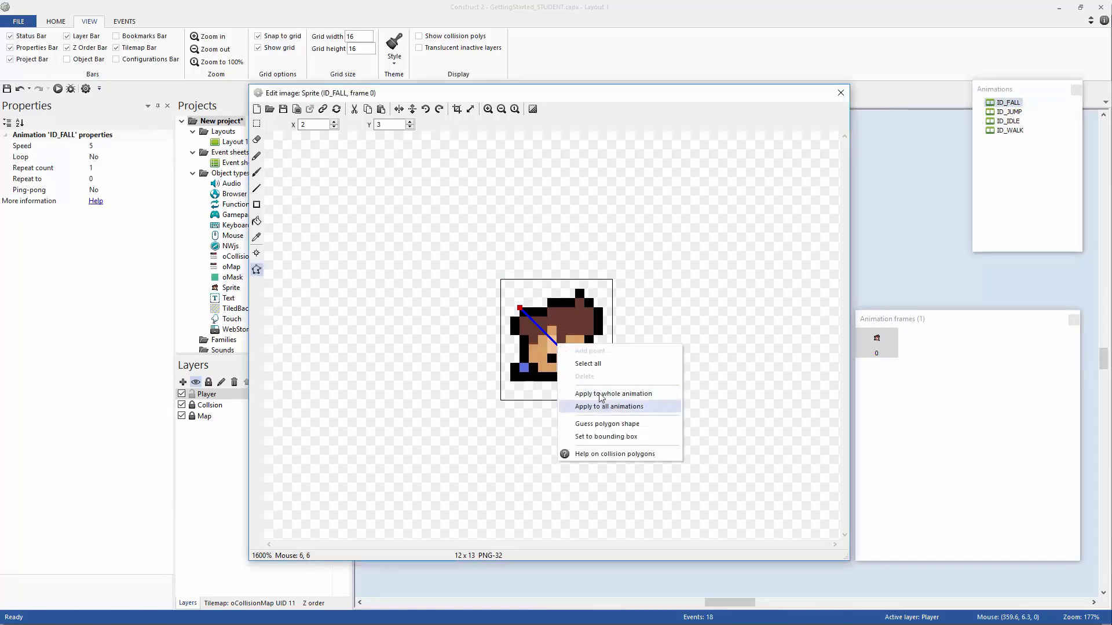
click(607, 436)
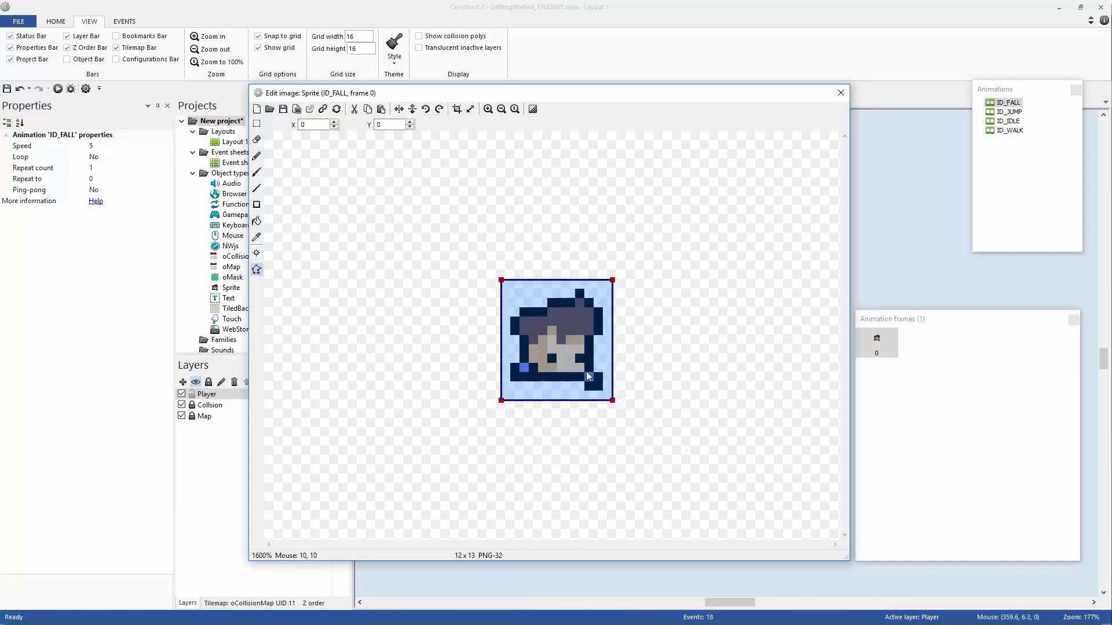
right_click(567, 336)
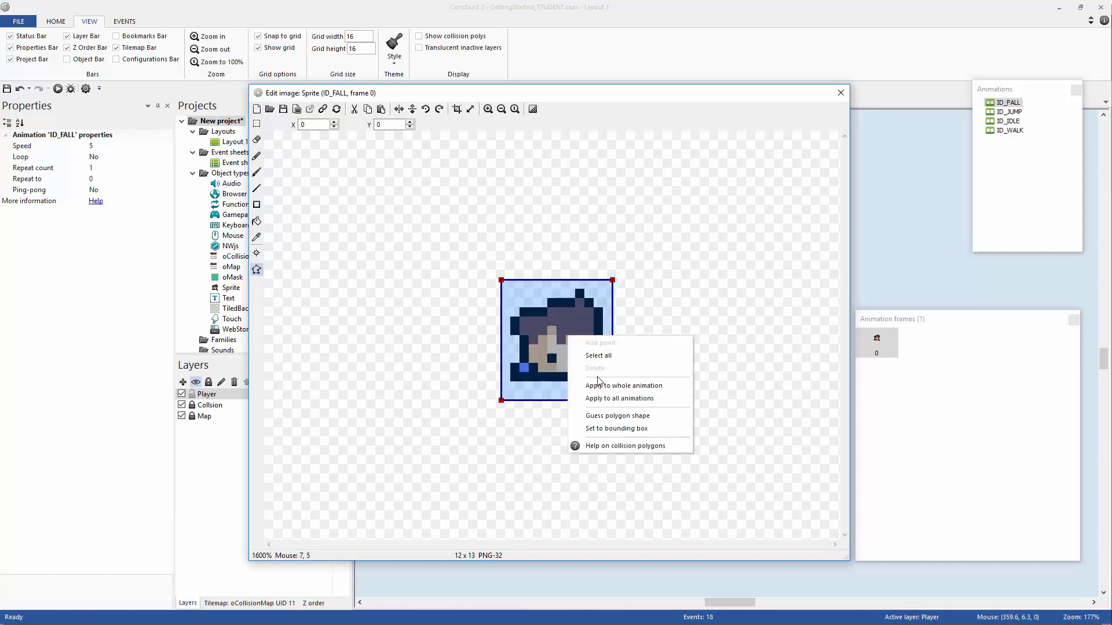
click(624, 400)
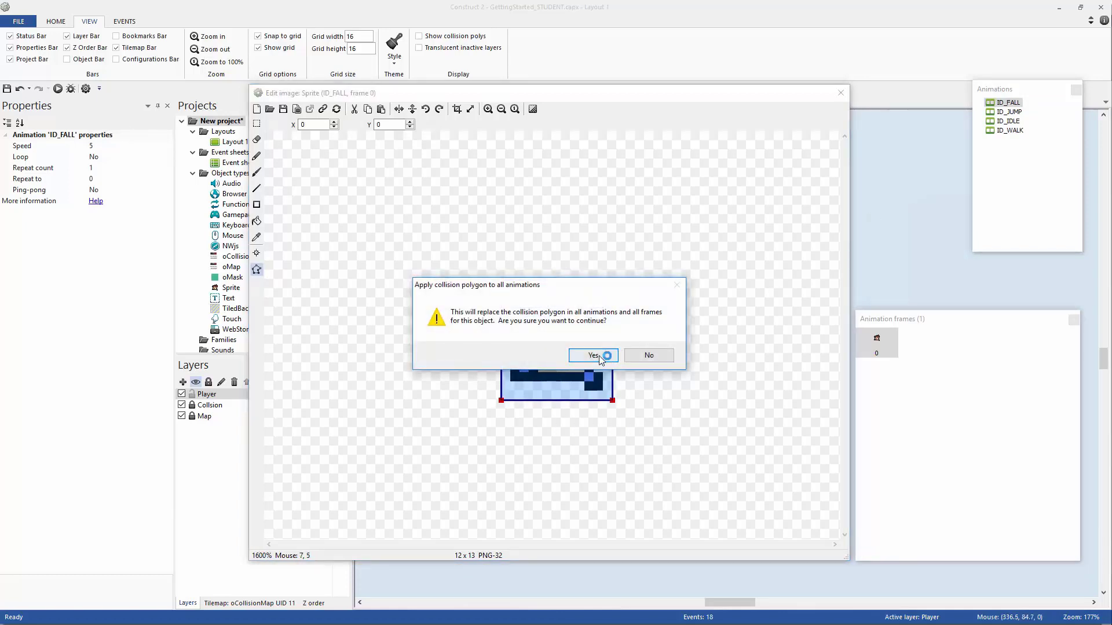
click(598, 358)
click(1011, 112)
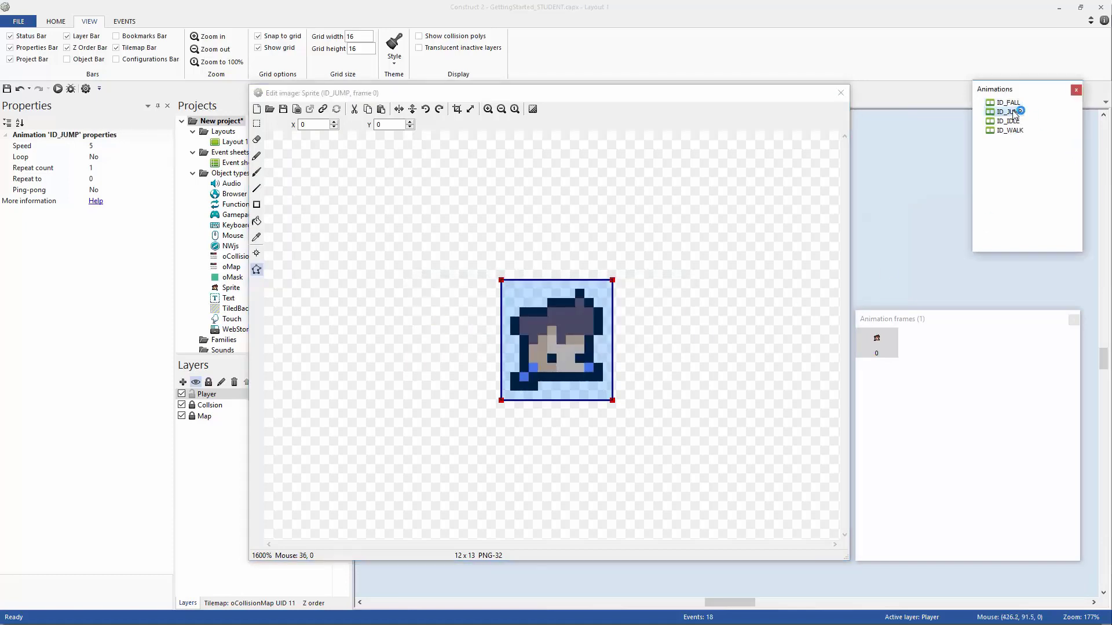
Check the bounding-box collision polygons on ID_IDLE and ID_WALK and return to the ID_FALL animation.
click(1012, 121)
click(1014, 130)
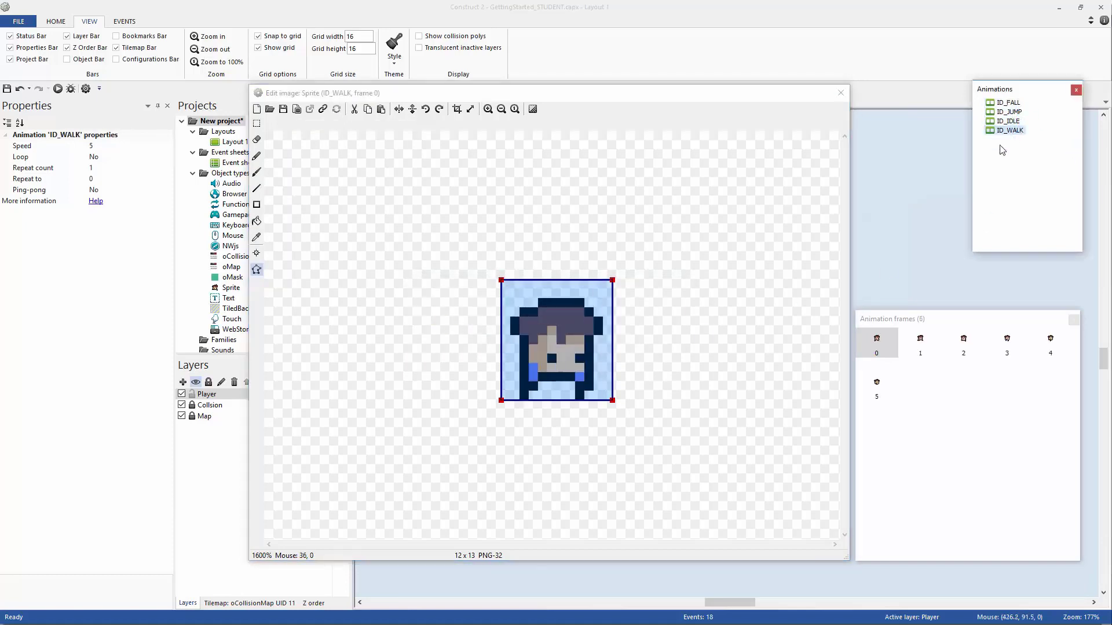
click(1012, 103)
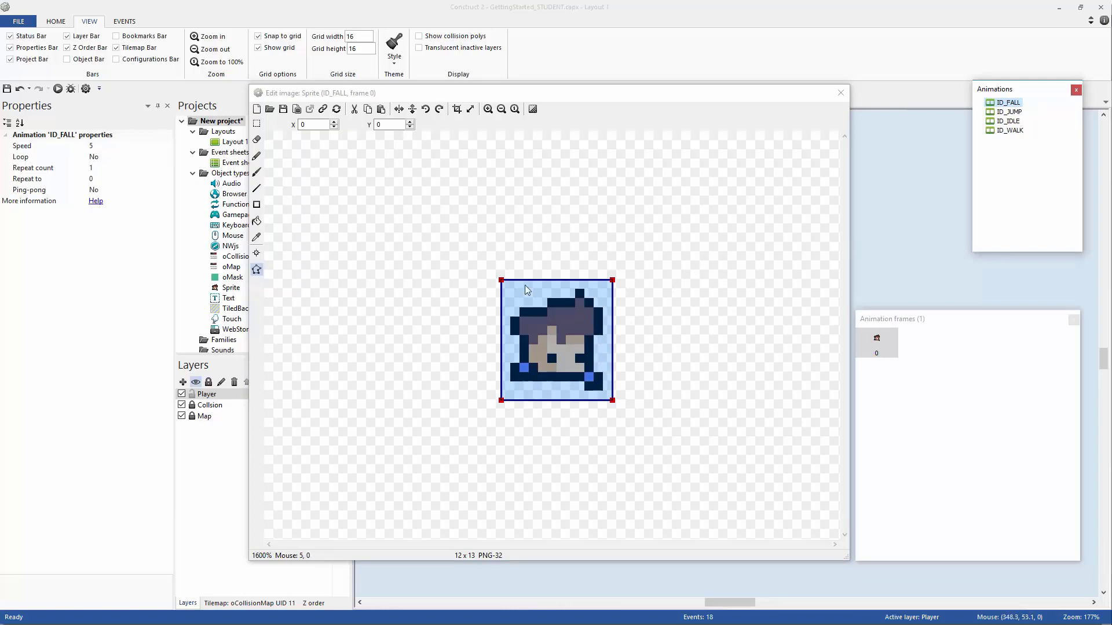
Show the image points of ID_FALL, place their window beside the animations list and recheck the frame's collision polygon.
click(256, 254)
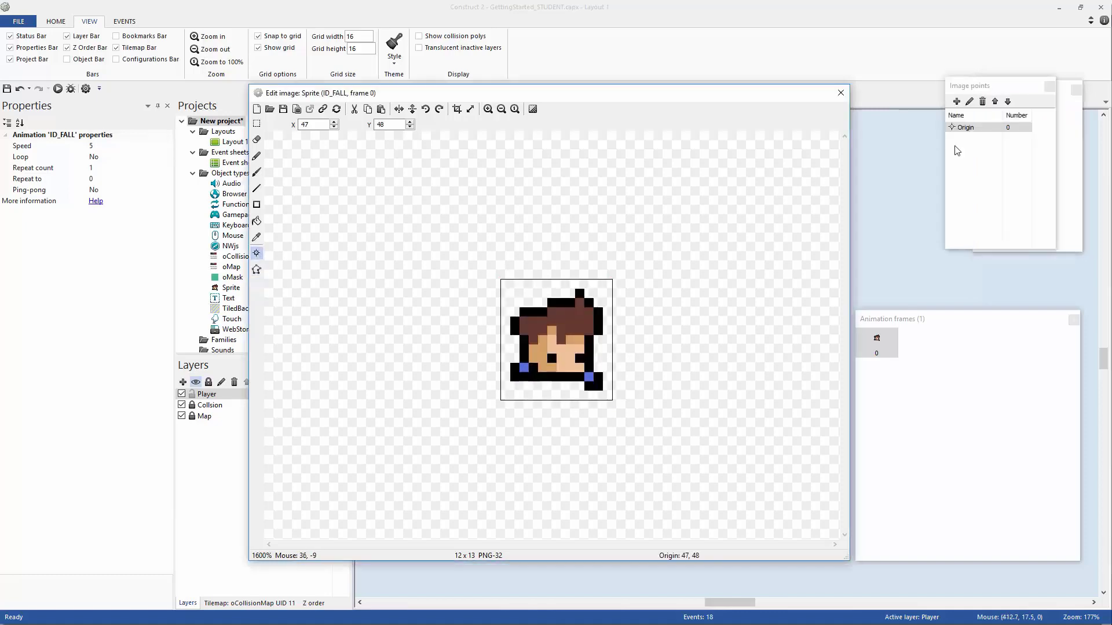
drag(971, 91, 881, 90)
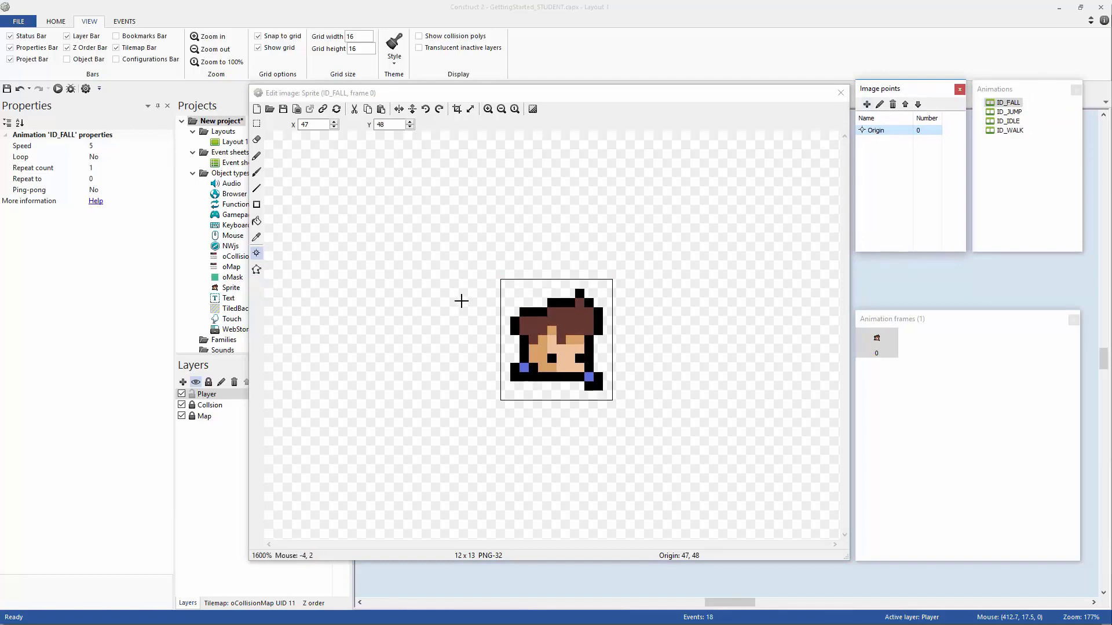
click(257, 270)
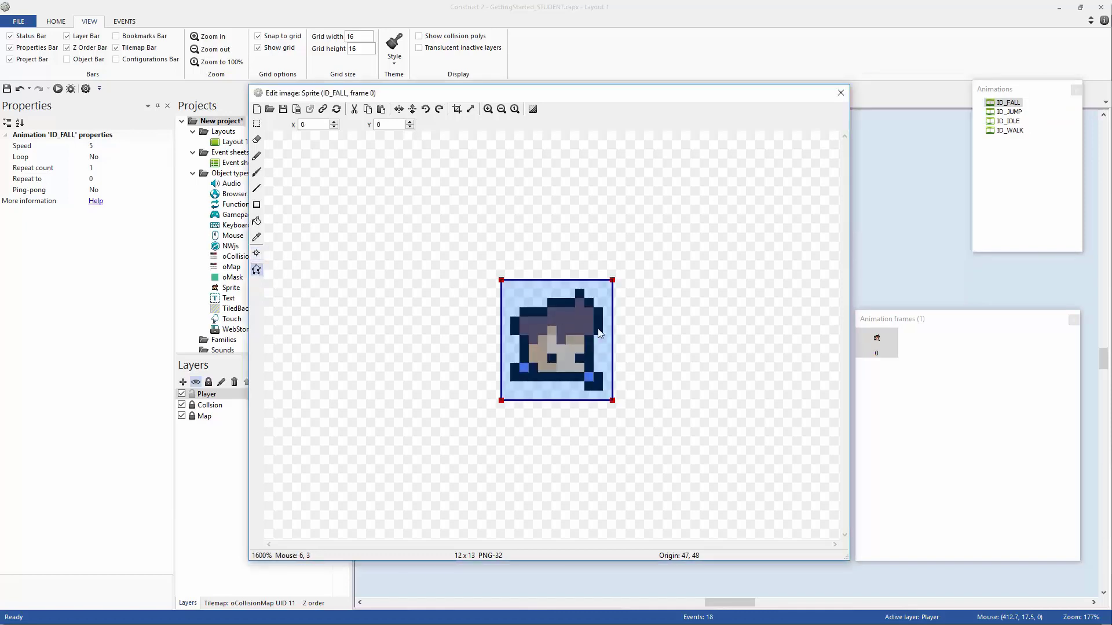
click(257, 254)
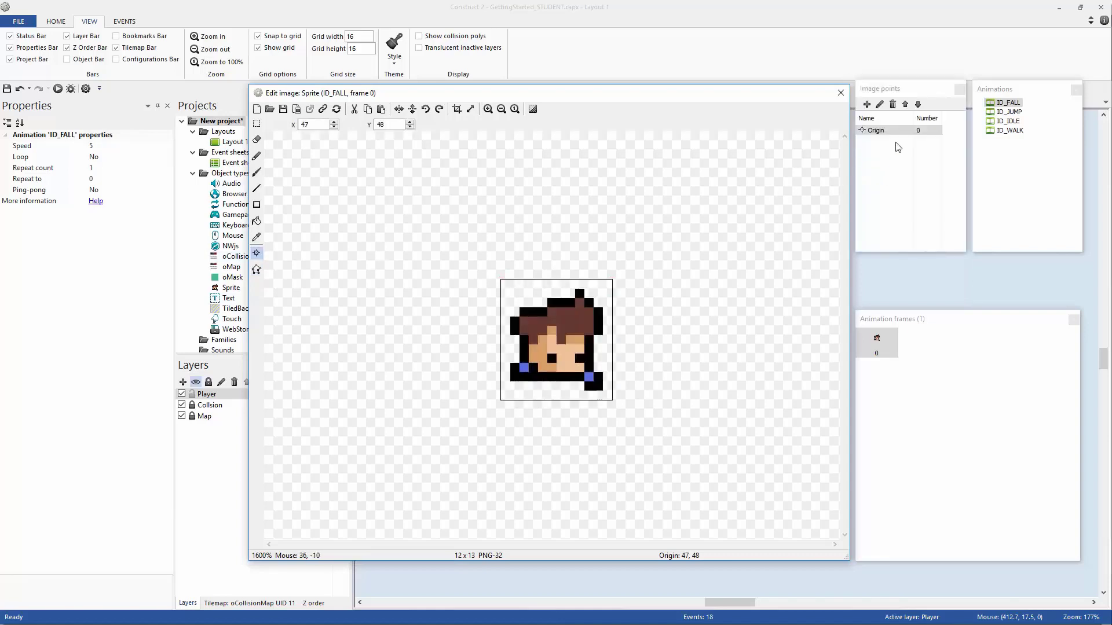
Set the ID_FALL origin point to the middle of the image's lower edge, at X 6, Y 13.
click(878, 130)
right_click(895, 134)
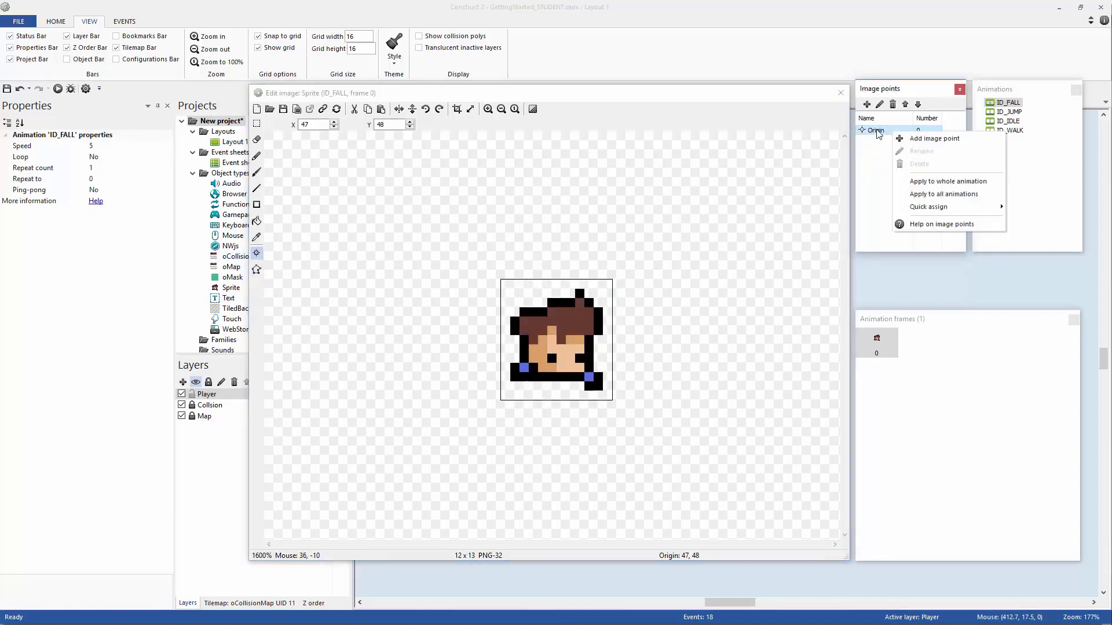
click(878, 133)
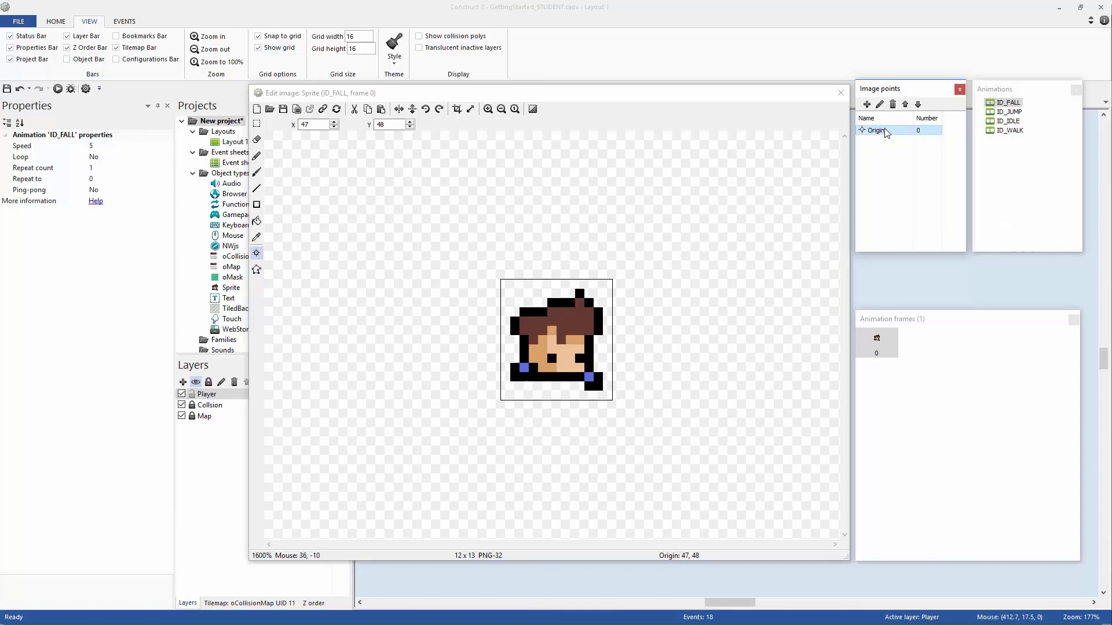
right_click(885, 132)
mouse_move(923, 207)
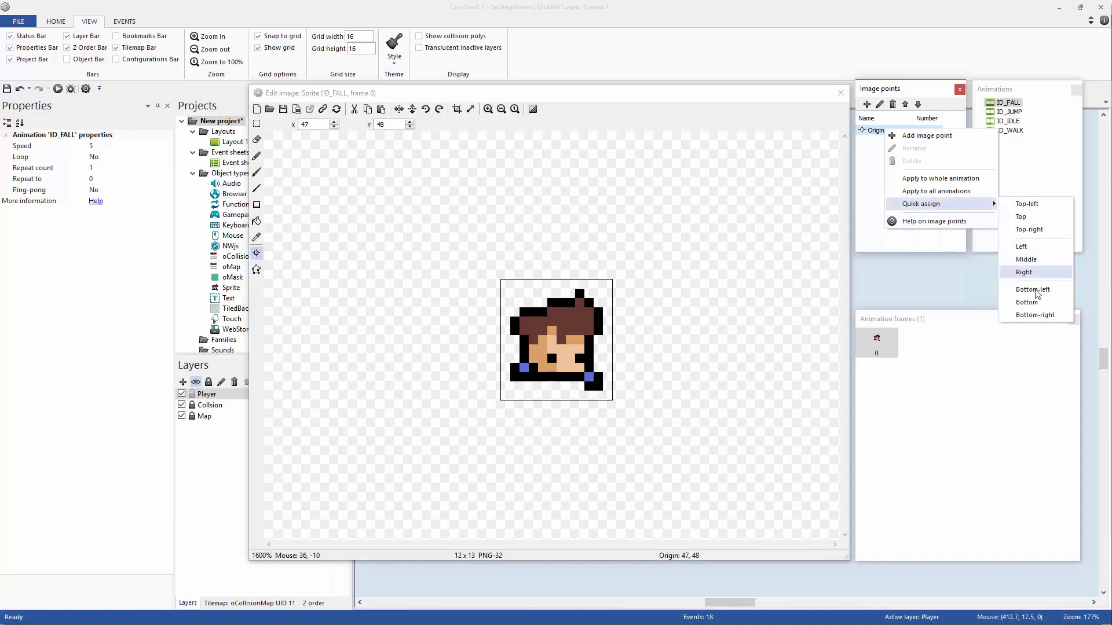
click(557, 404)
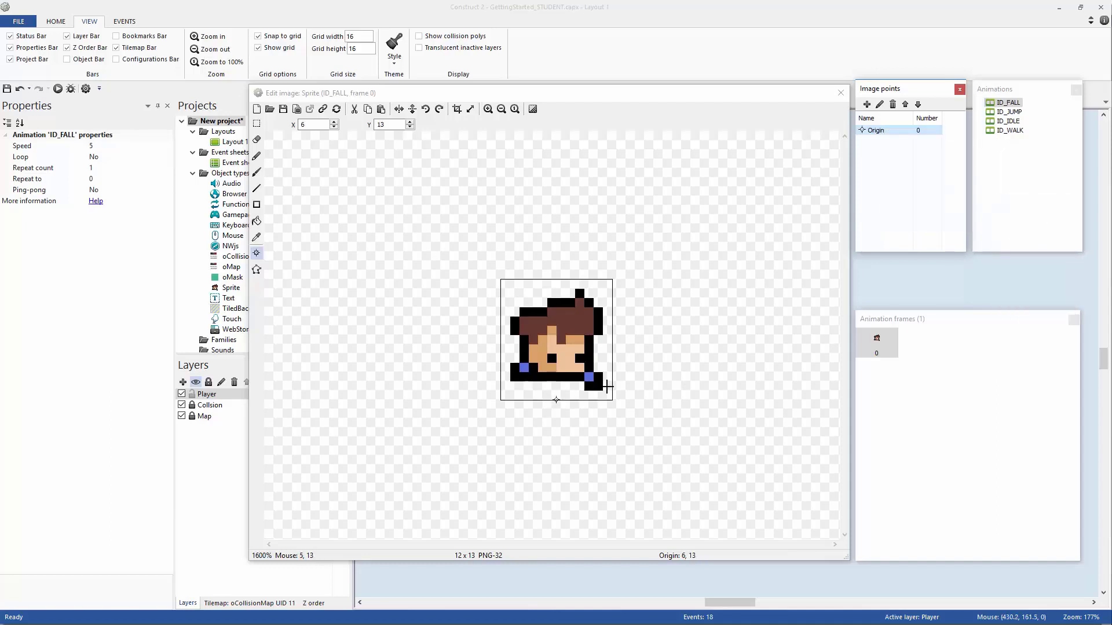
Apply the sprite's origin point to all animations and check it in ID_JUMP, ID_IDLE and ID_WALK.
right_click(888, 131)
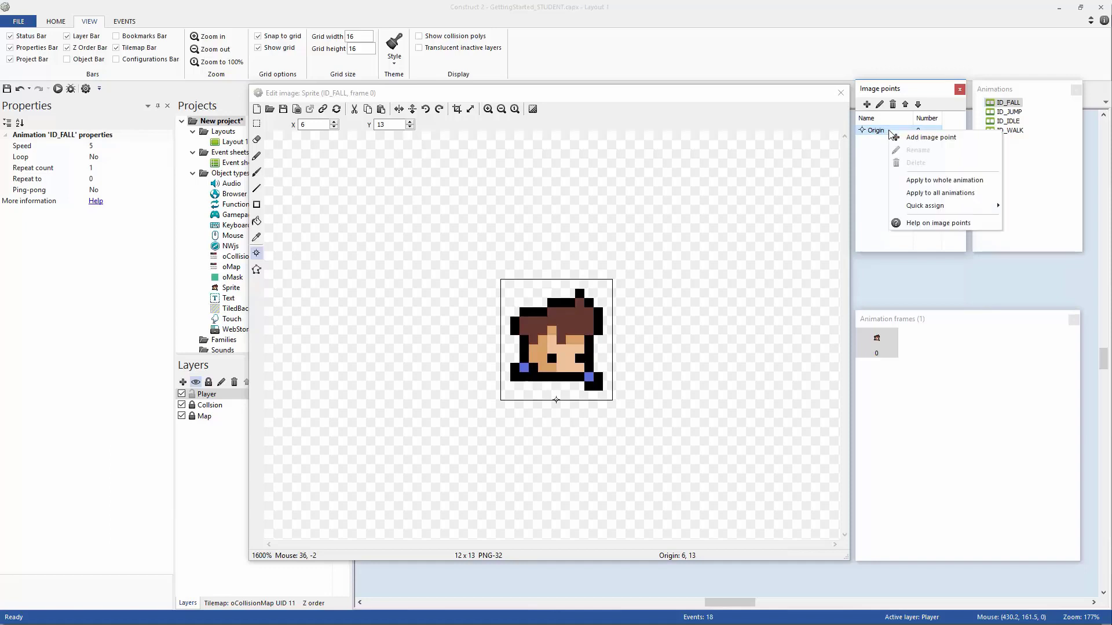
click(939, 193)
click(946, 199)
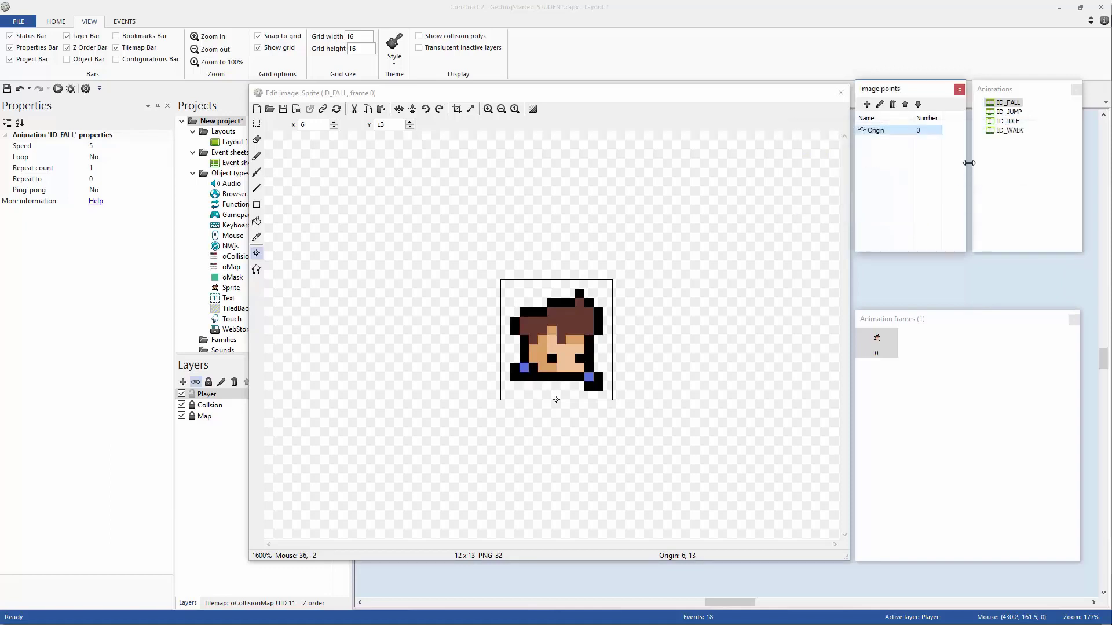
click(1009, 111)
click(1008, 121)
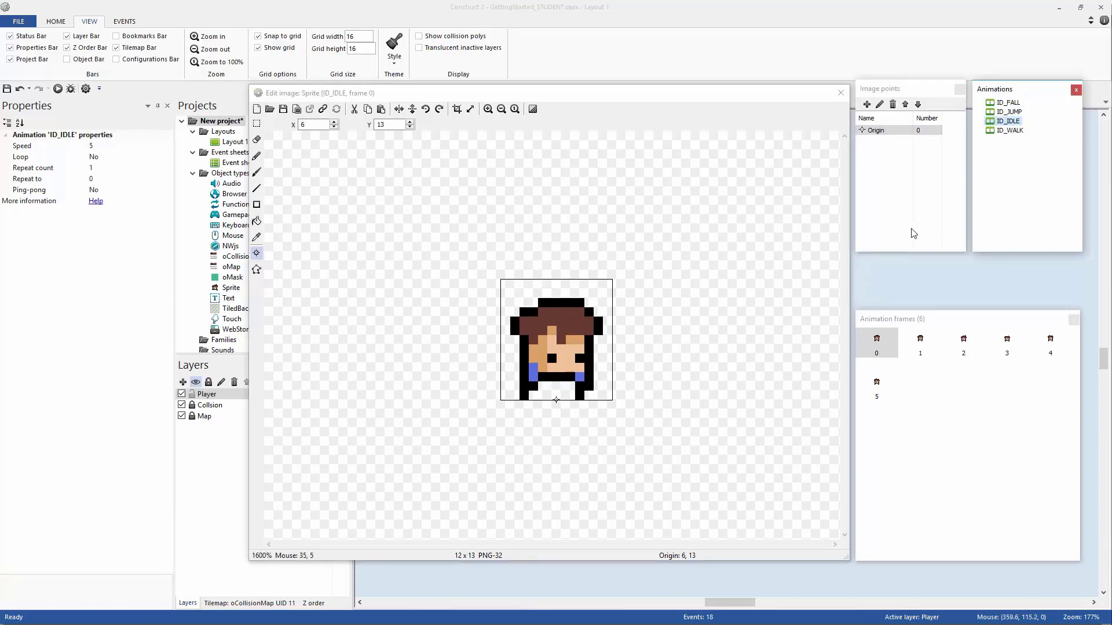
click(1008, 131)
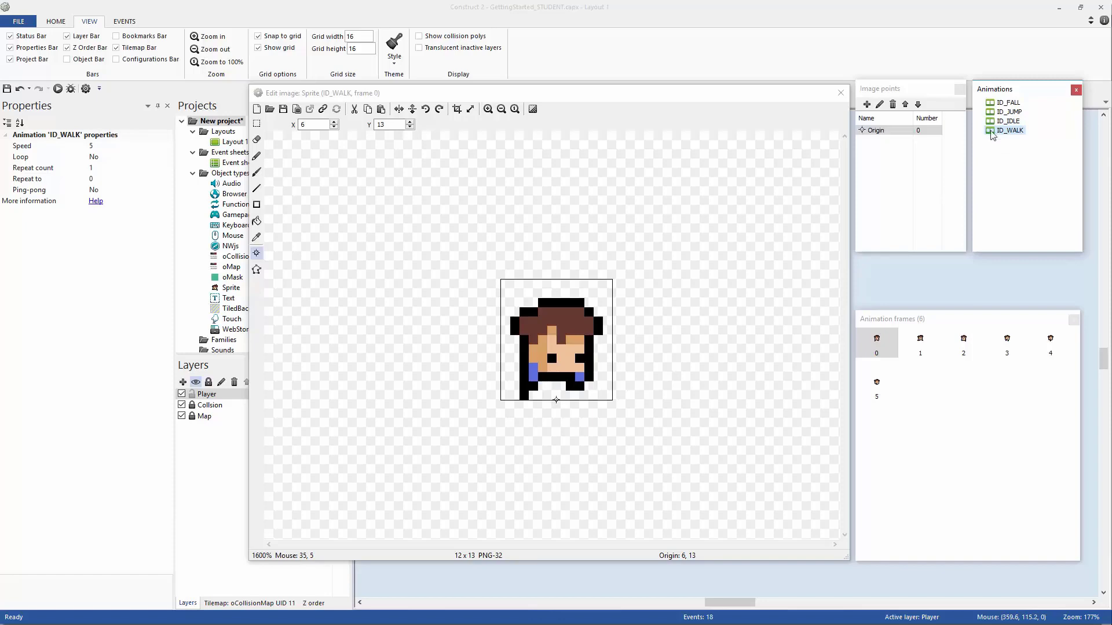
click(841, 93)
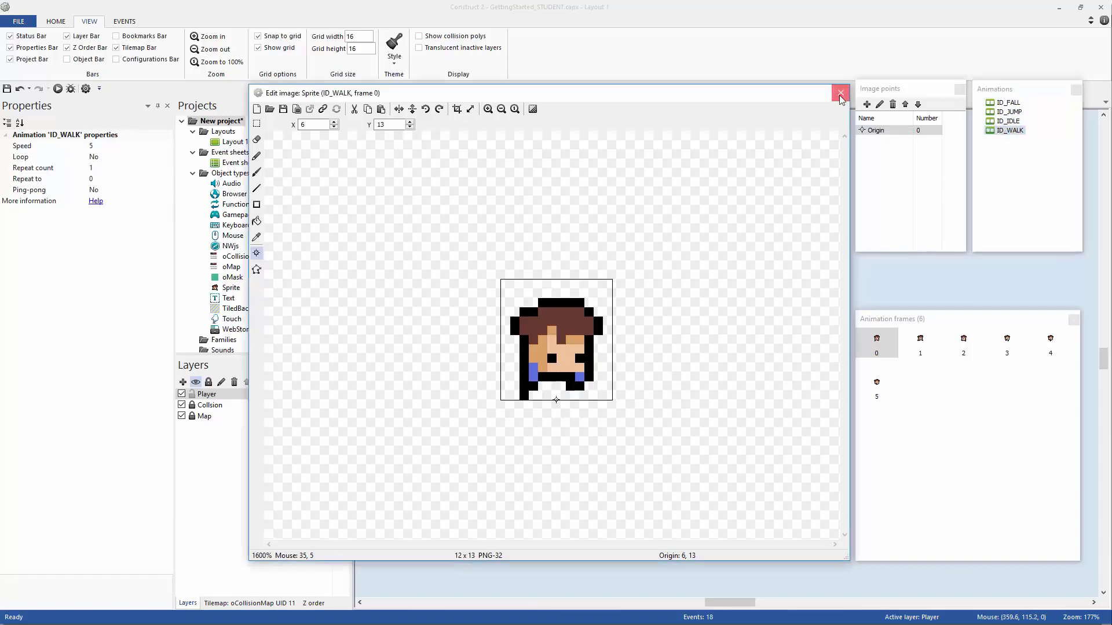
Rename the character sprite as oWizard.
click(113, 144)
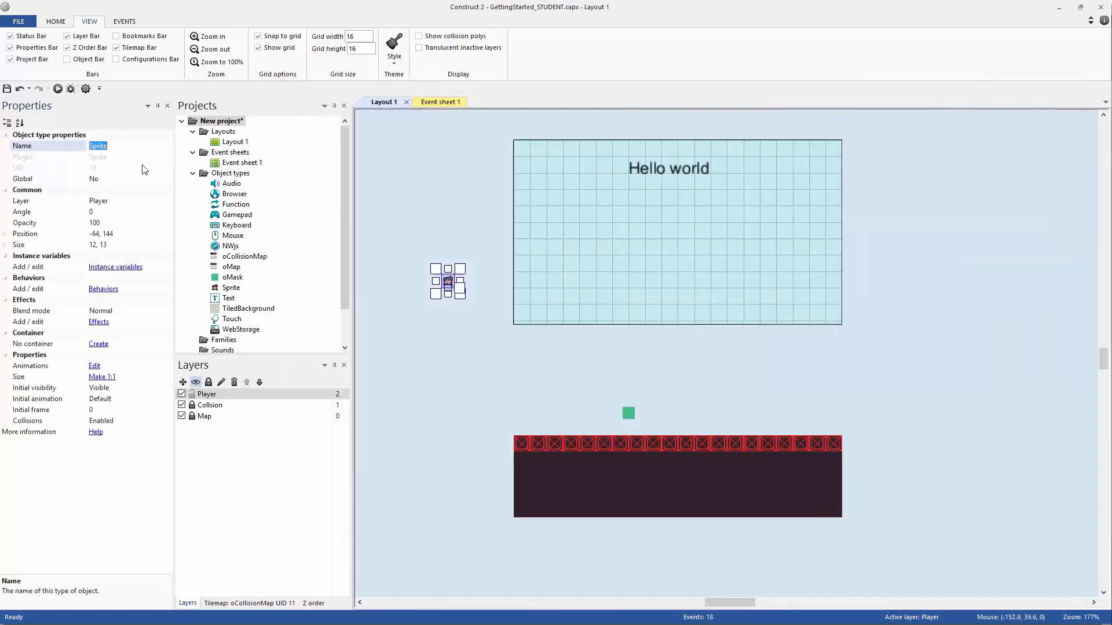
text(oWizard)
key(Return)
Rename the character sprite as oPlayer.
click(130, 146)
text(oPlayer)
key(Return)
Add a Text instance variable named animator to oPlayer, with an empty initial value.
click(71, 267)
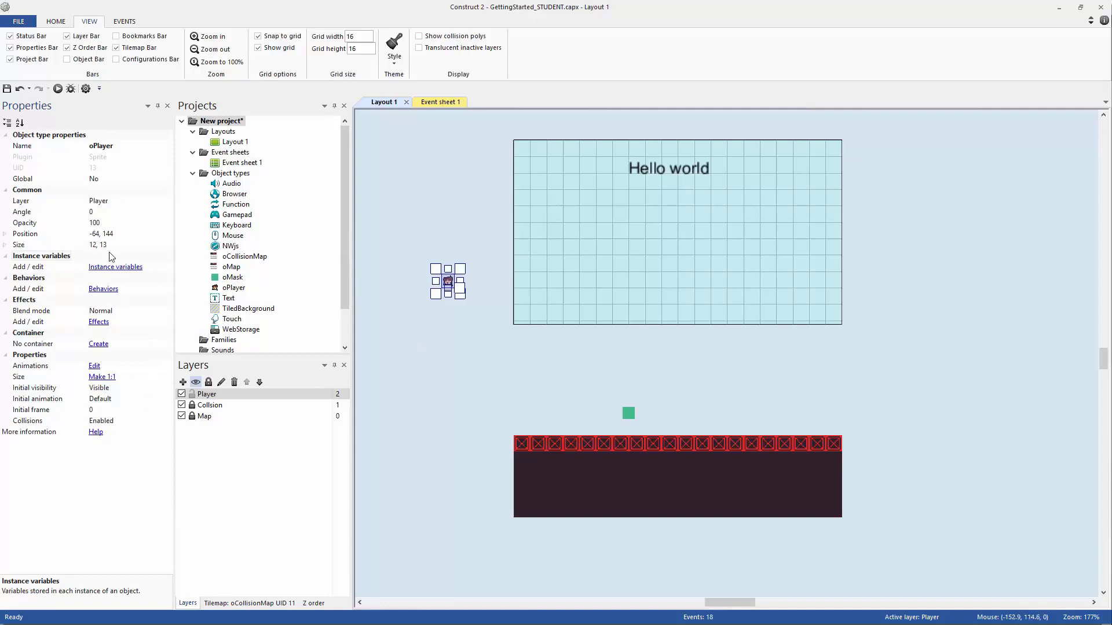
click(121, 267)
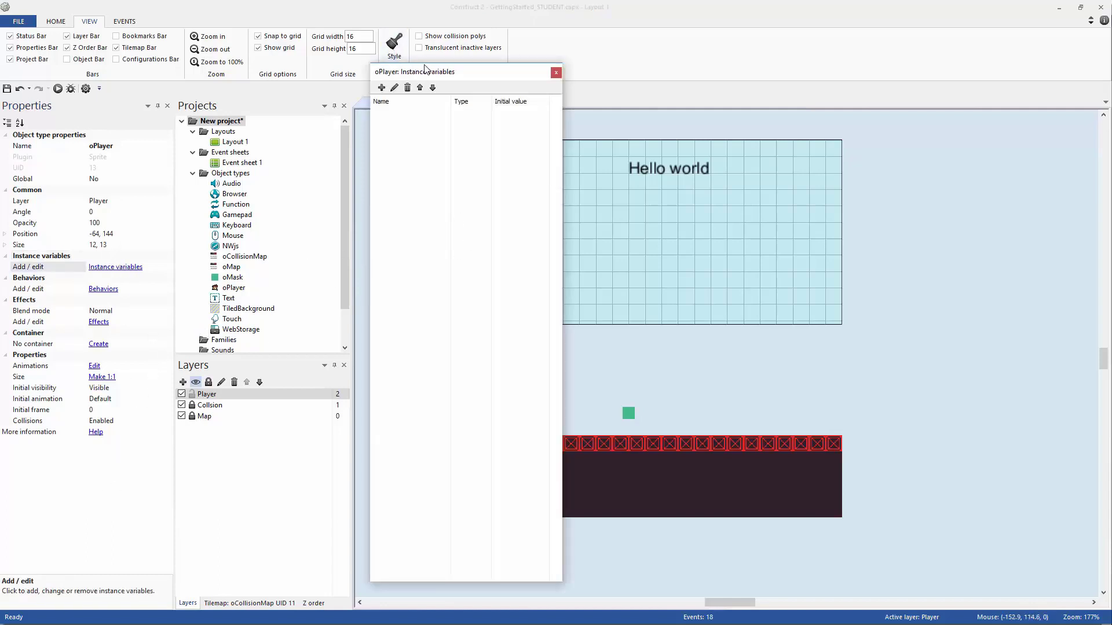
drag(425, 67, 421, 131)
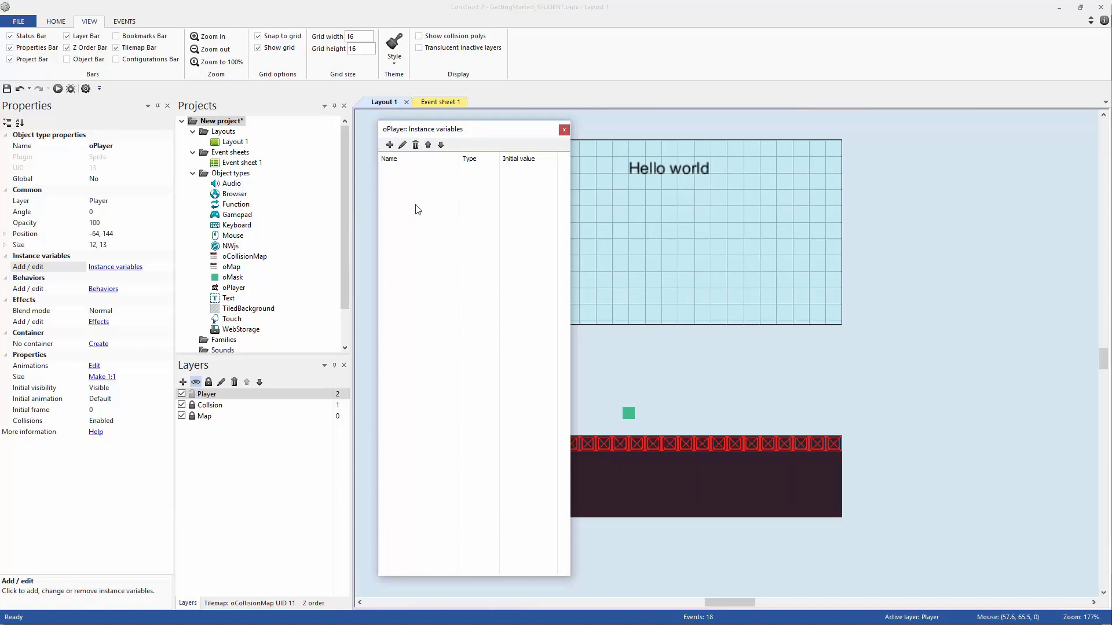
click(389, 145)
drag(448, 288, 638, 128)
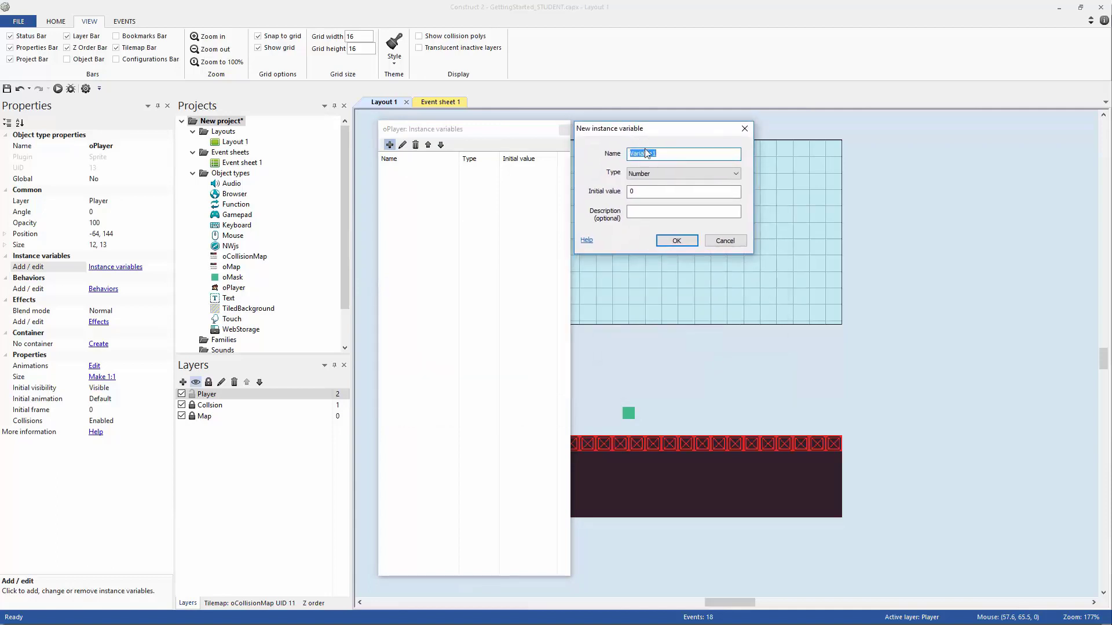
text(animator)
click(678, 172)
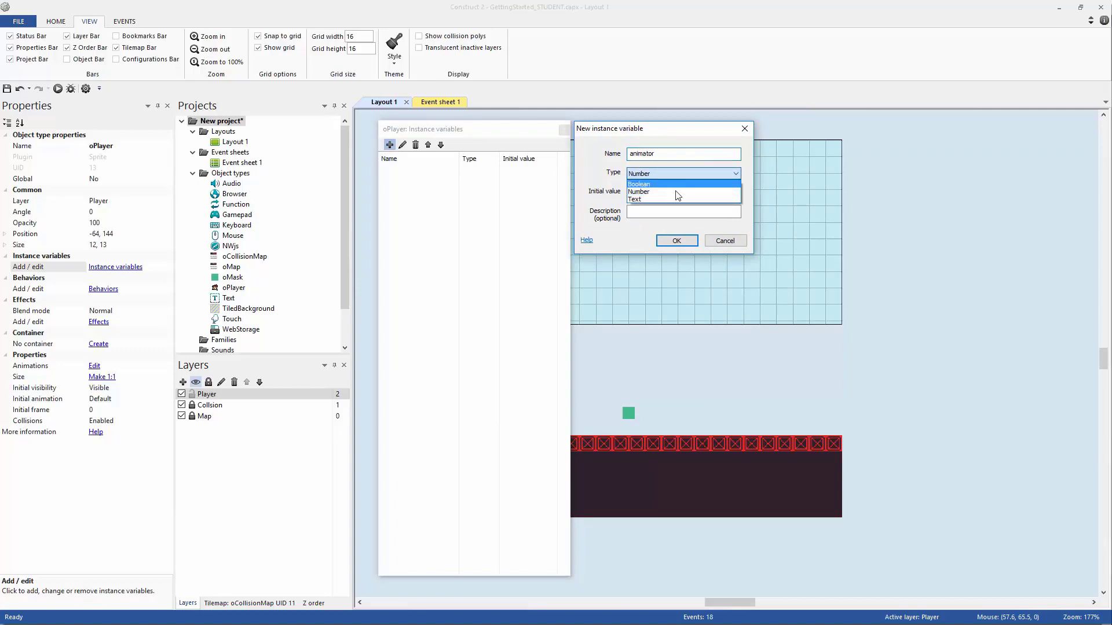
click(674, 199)
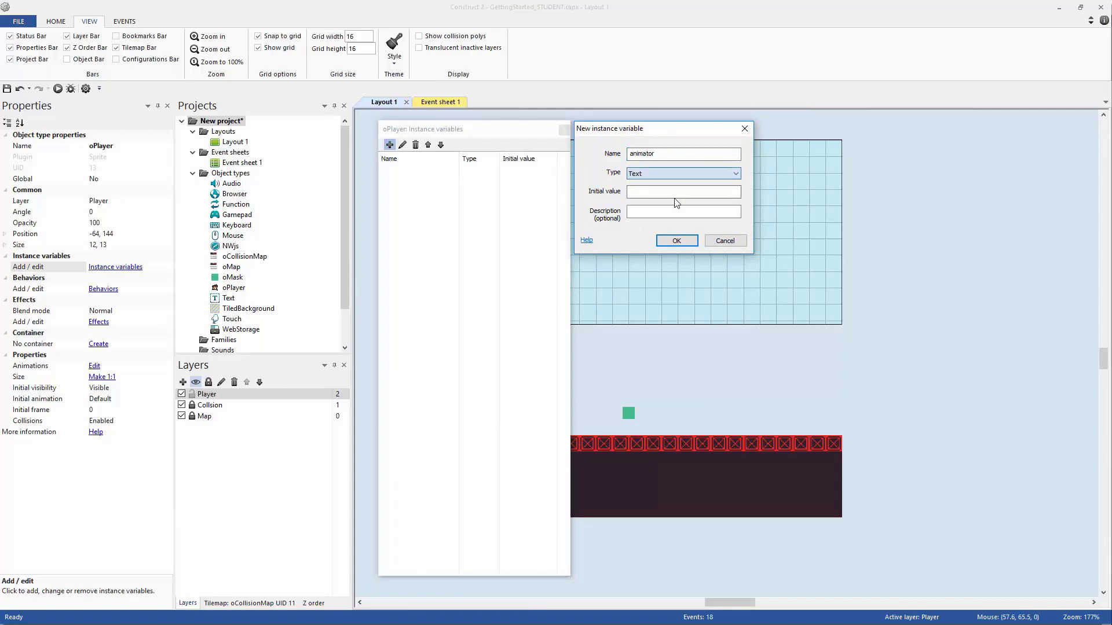
click(676, 240)
click(564, 129)
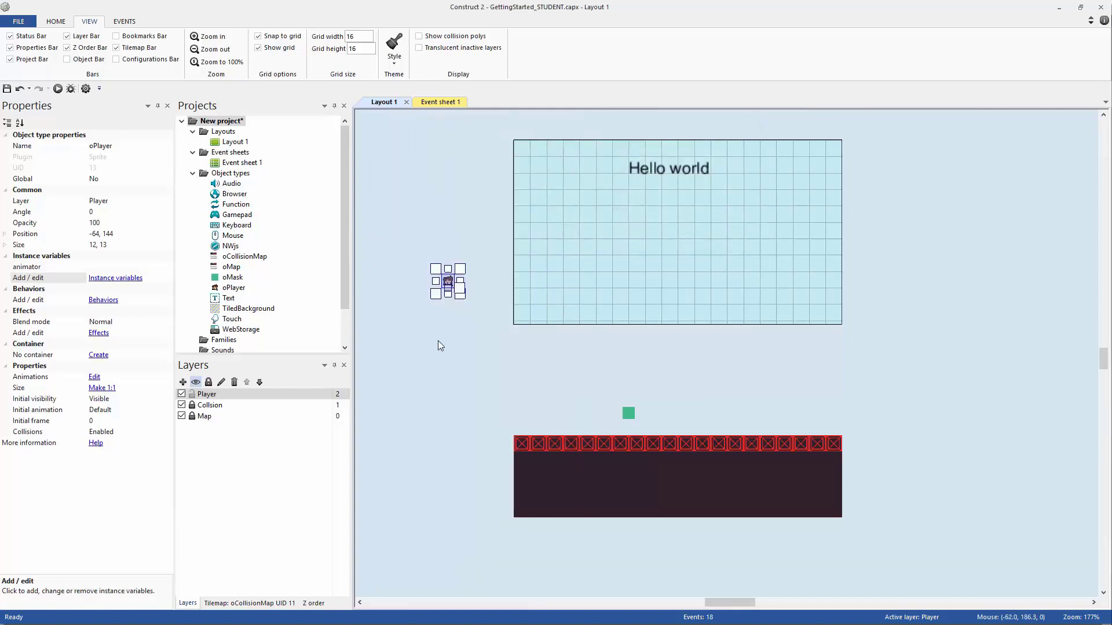
click(480, 343)
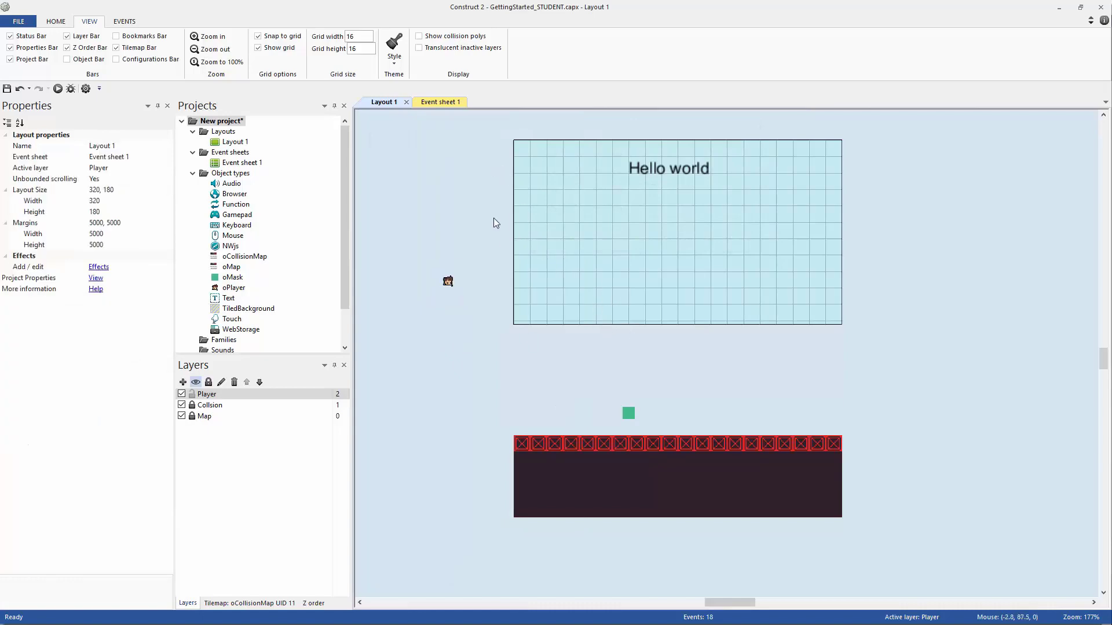
click(441, 103)
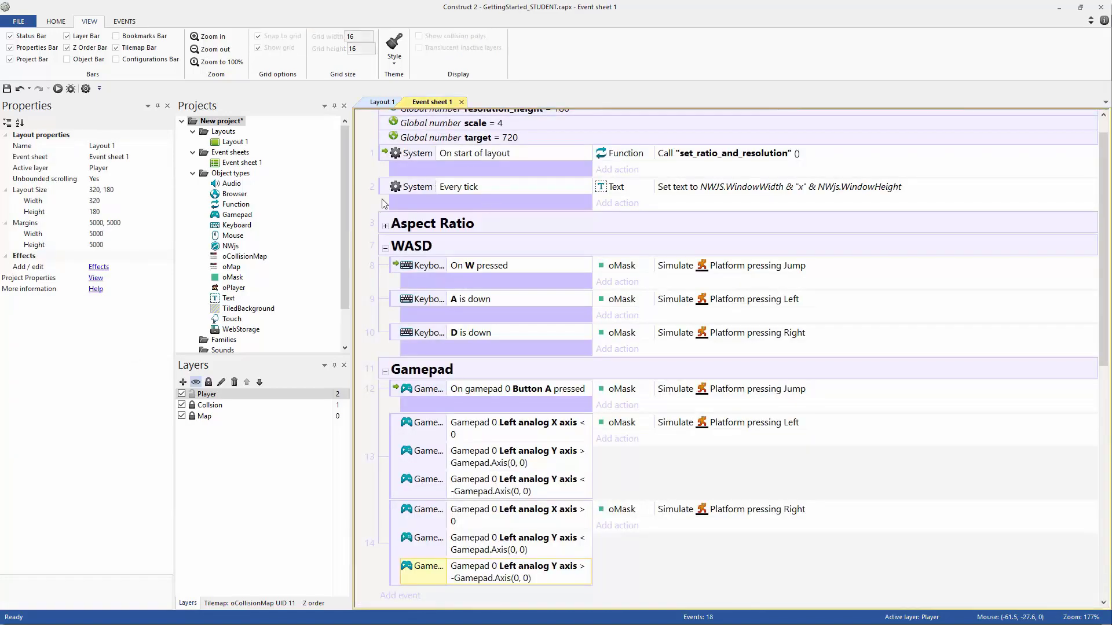
scroll(391, 198, up, 1)
click(383, 104)
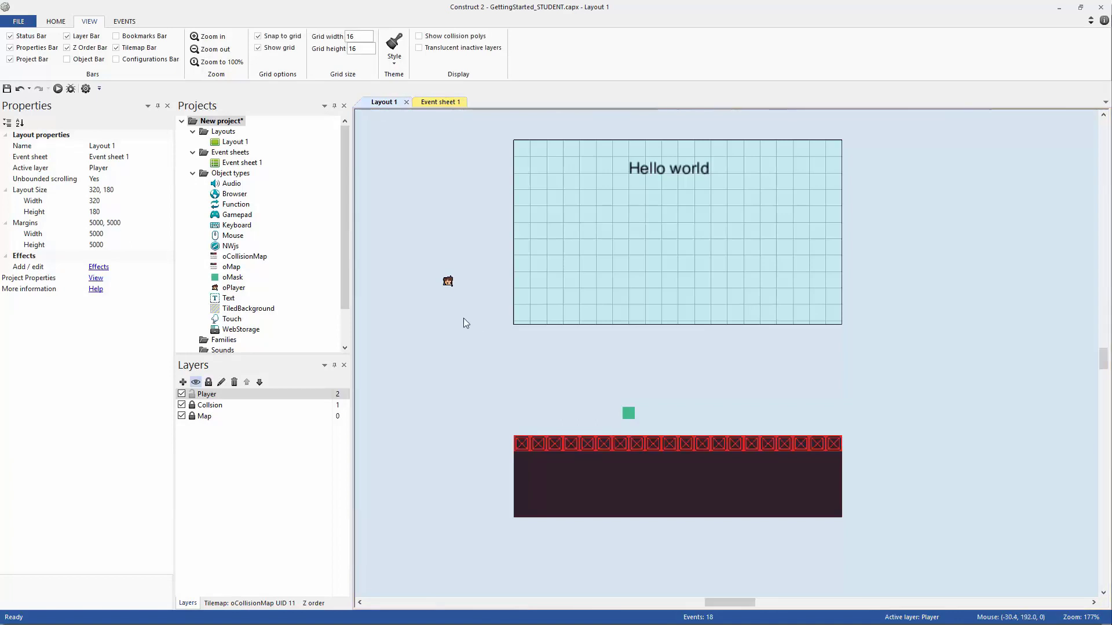
Move the oPlayer sprite beside the green oMask block above the ground and hide the Collision layer.
drag(447, 281, 579, 415)
click(541, 403)
ctrl+scroll(541, 403, up, 4)
ctrl+scroll(717, 255, up, 2)
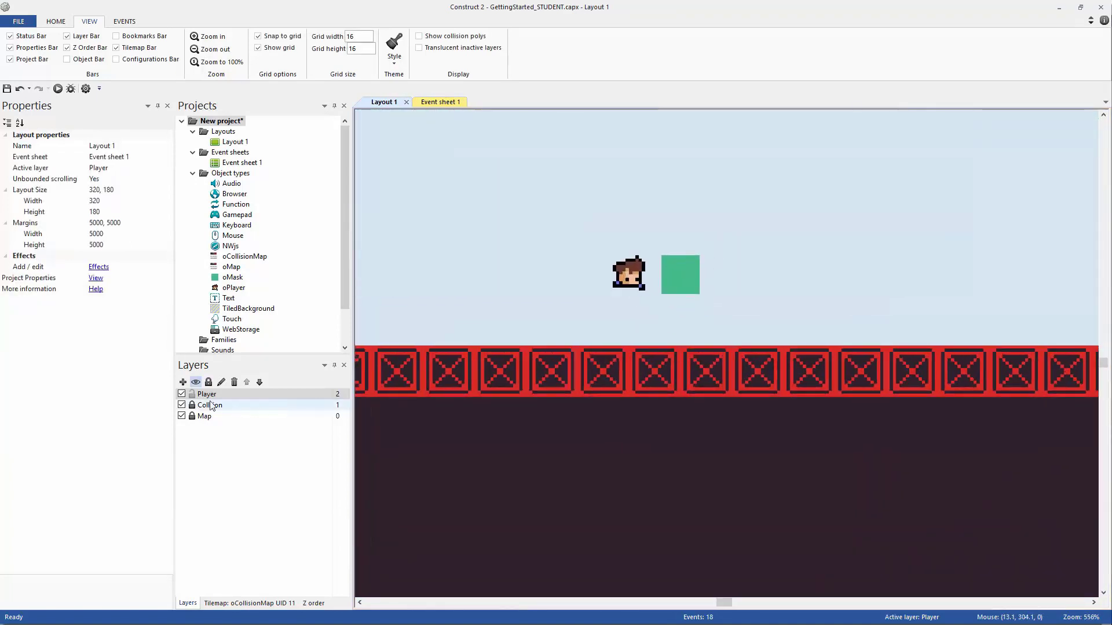
click(182, 405)
Turn off grid snapping and move oMask over the player sprite.
drag(673, 272, 697, 270)
ctrl+scroll(699, 276, up, 1)
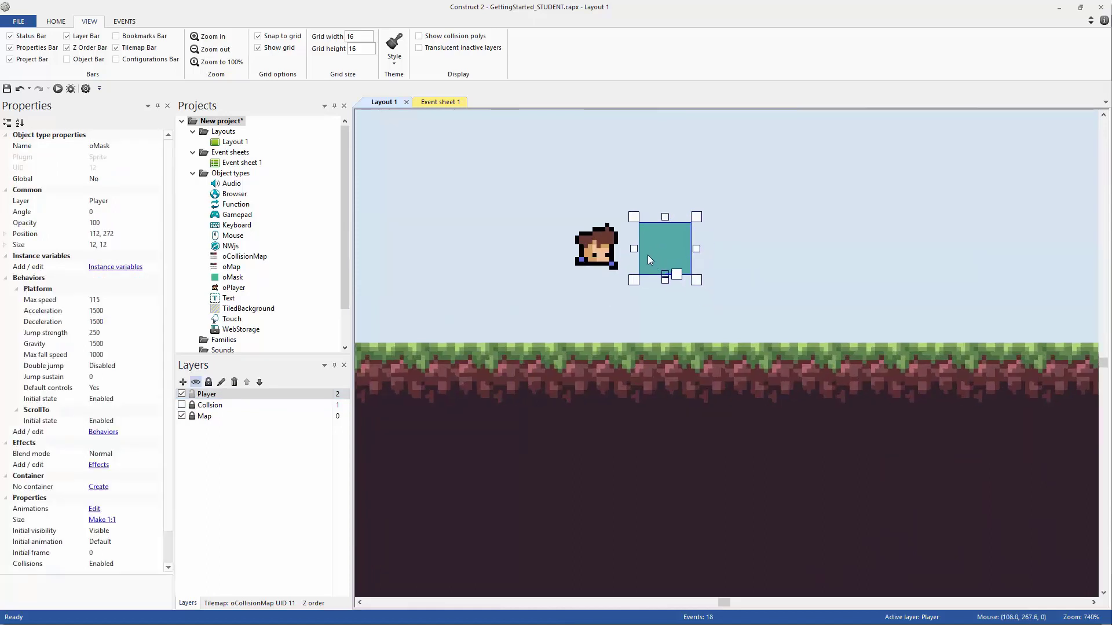
click(258, 36)
drag(638, 253, 572, 242)
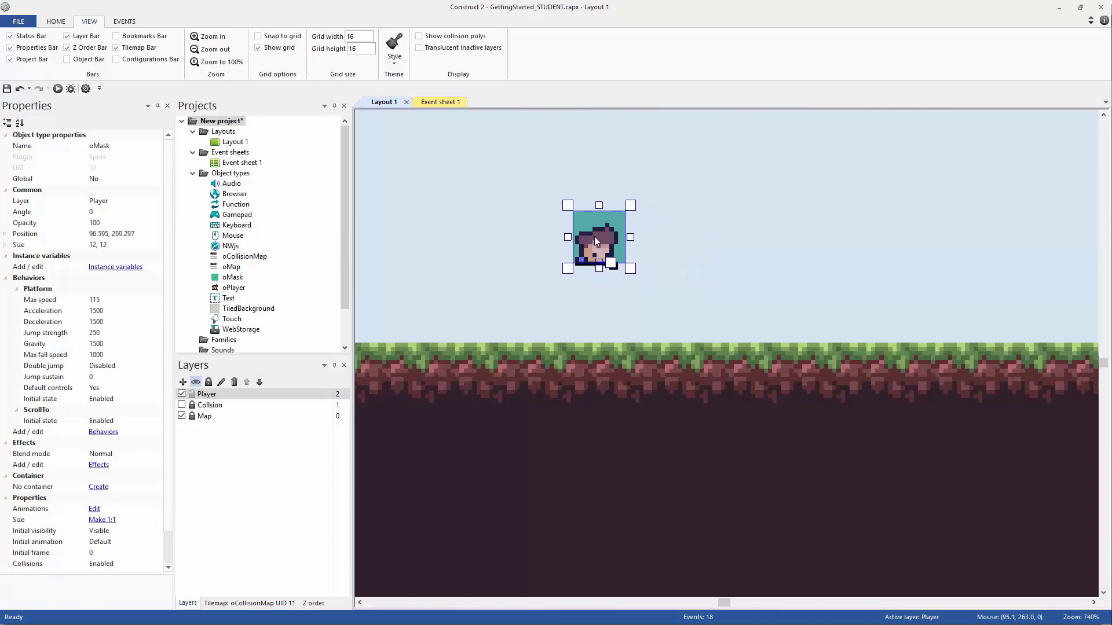
Fit oMask around the player's body and set its width to 8.
ctrl+scroll(611, 229, up, 2)
middle_drag(644, 286, 664, 318)
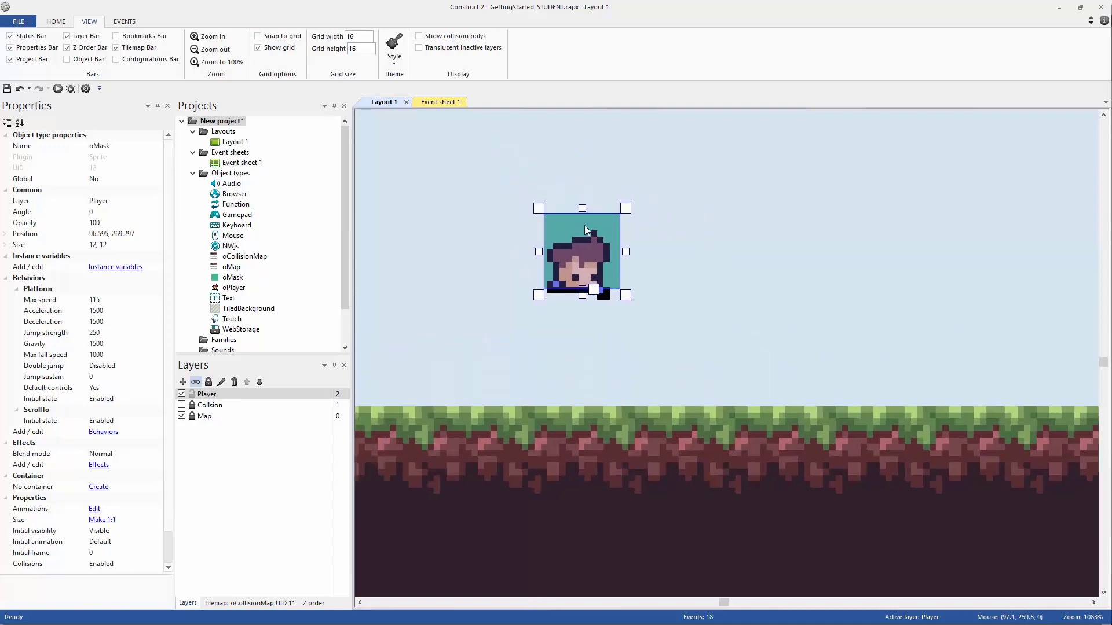
drag(585, 229, 609, 260)
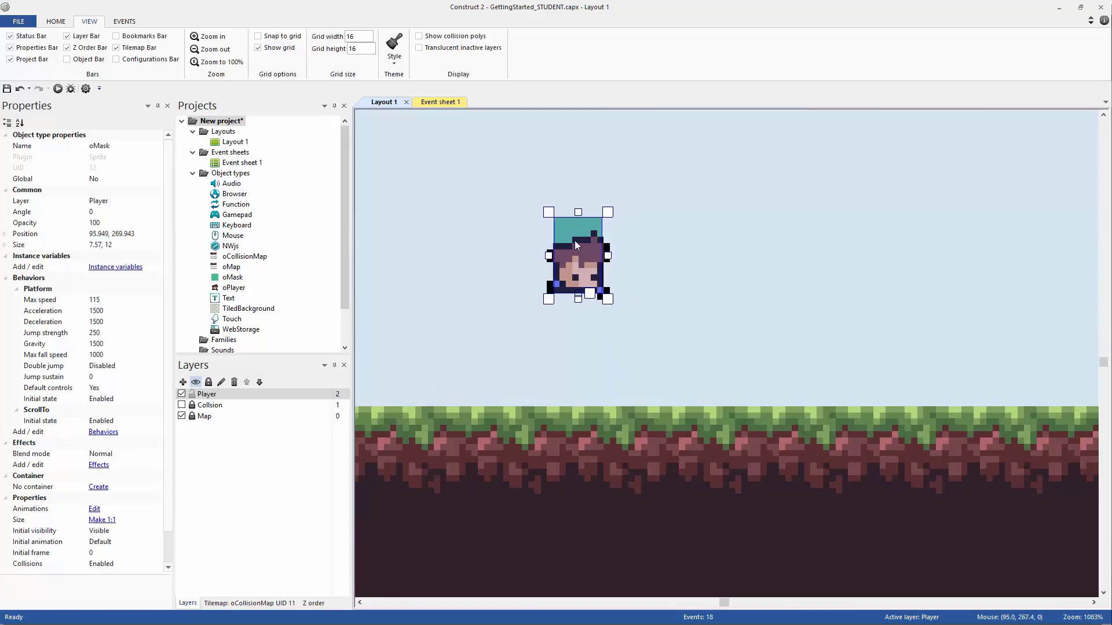
click(7, 245)
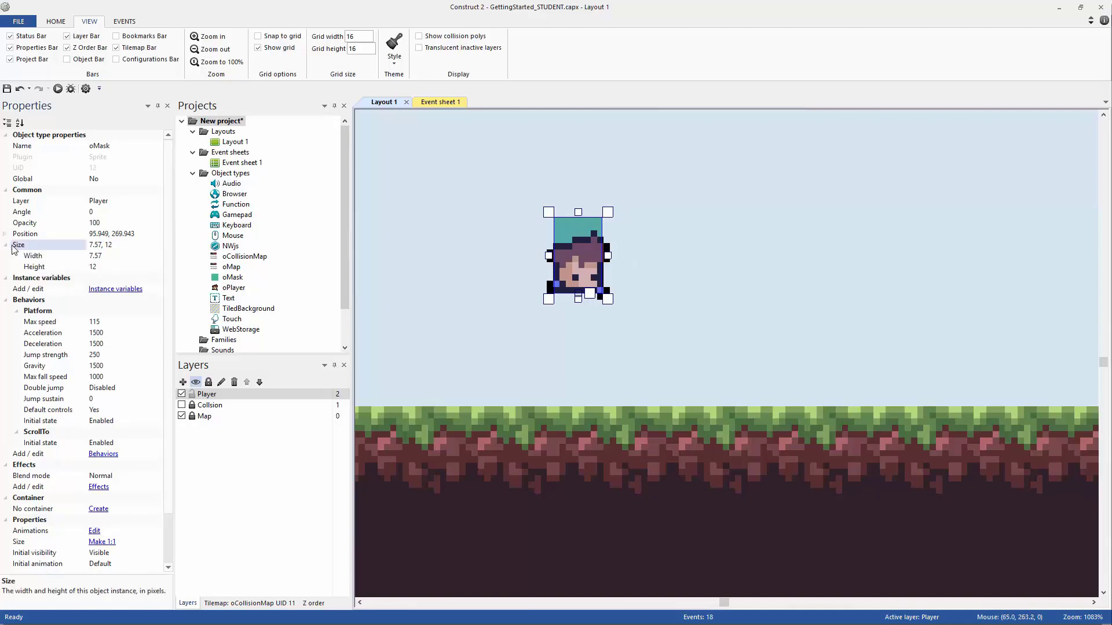
click(114, 258)
text(8)
key(Return)
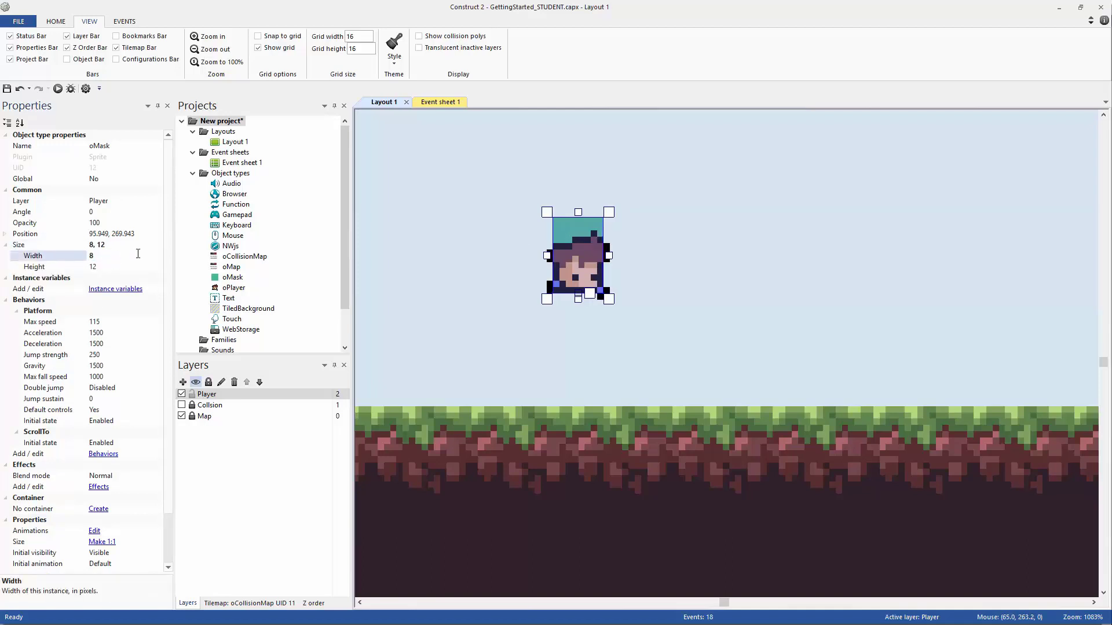
Move the oPlayer sprite off oMask so it stands just to the left of it.
click(619, 219)
click(577, 231)
drag(548, 231, 502, 249)
Move ID_IDLE to the first place in oPlayer's animation list, above ID_FALL.
double_click(503, 249)
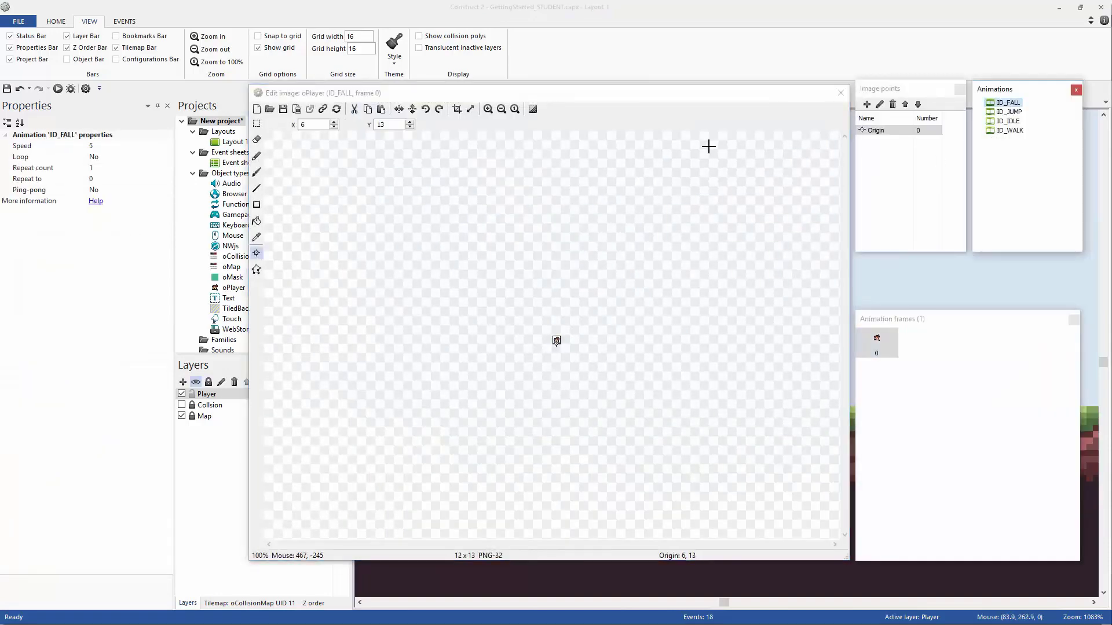
click(488, 112)
click(488, 110)
click(489, 110)
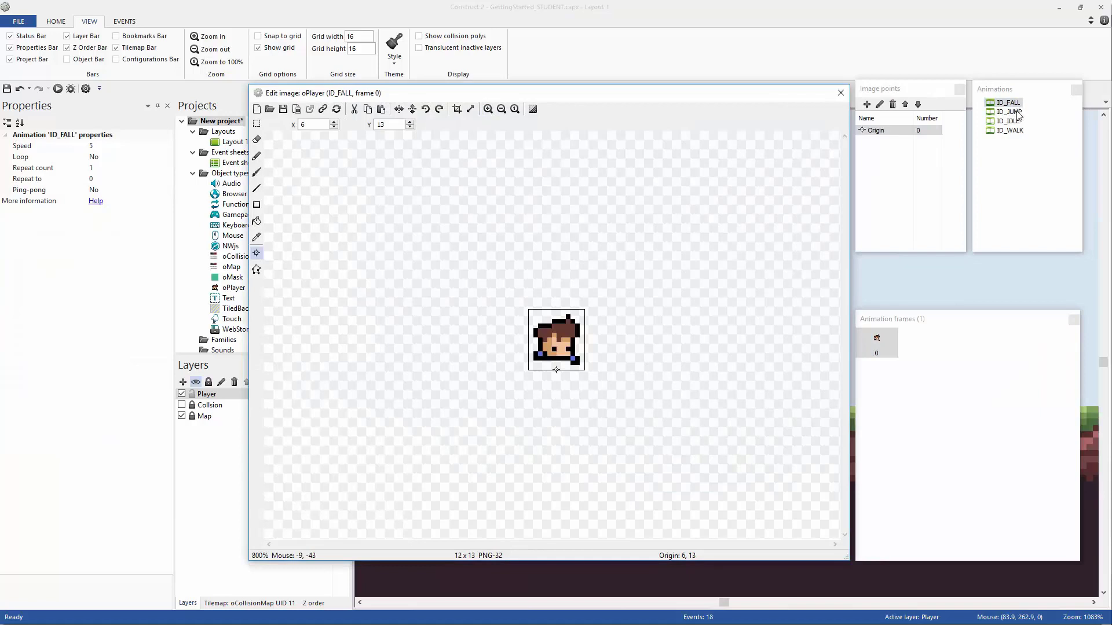
drag(1008, 122, 1006, 104)
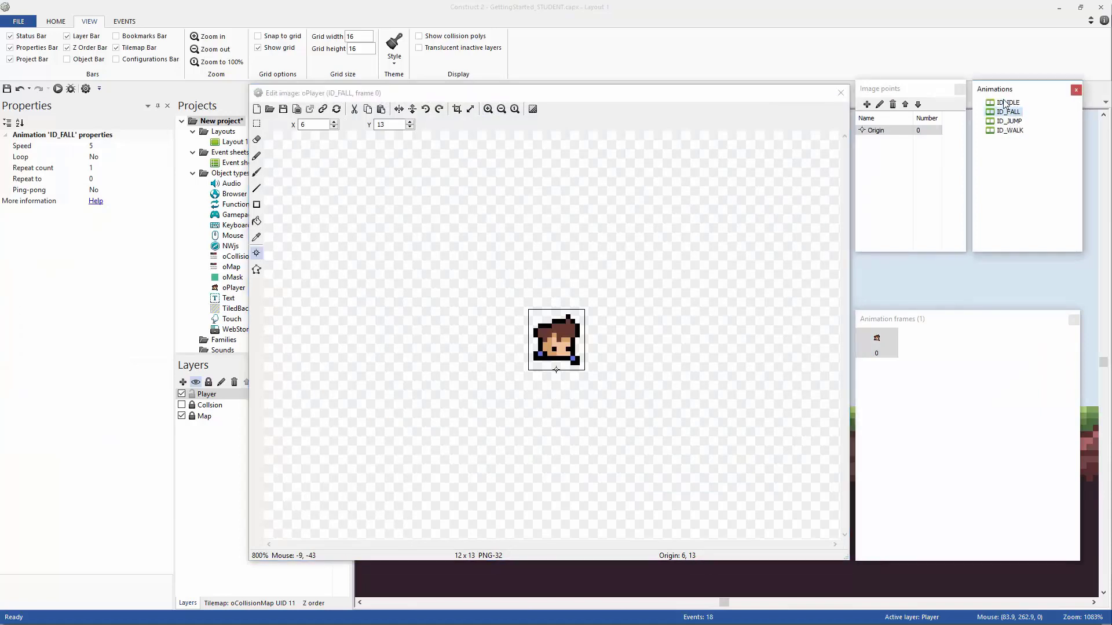
click(1010, 103)
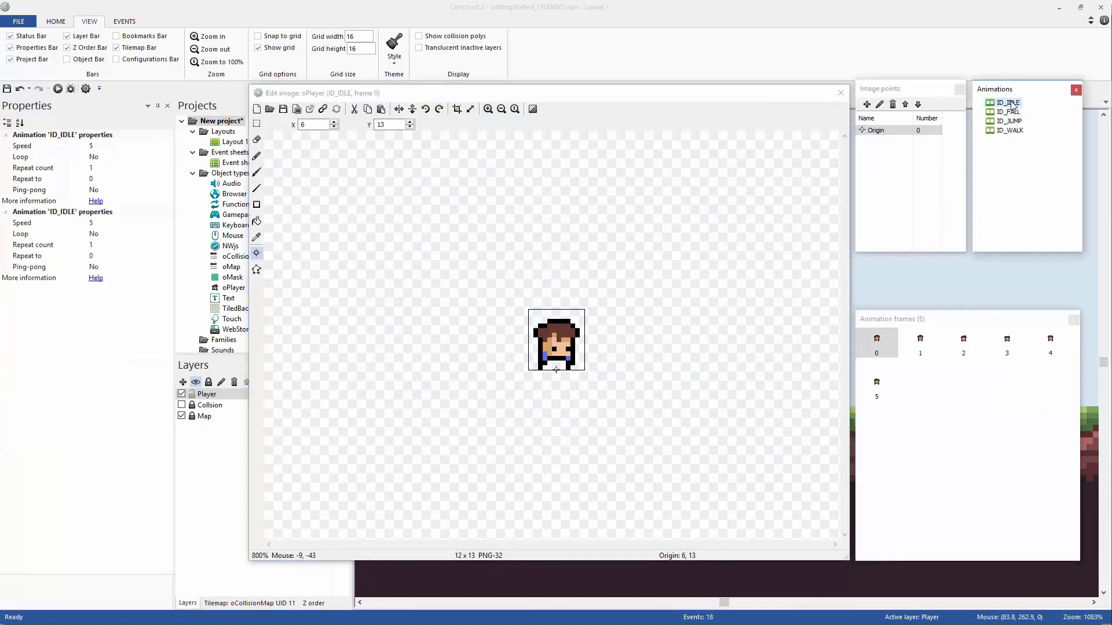
click(840, 93)
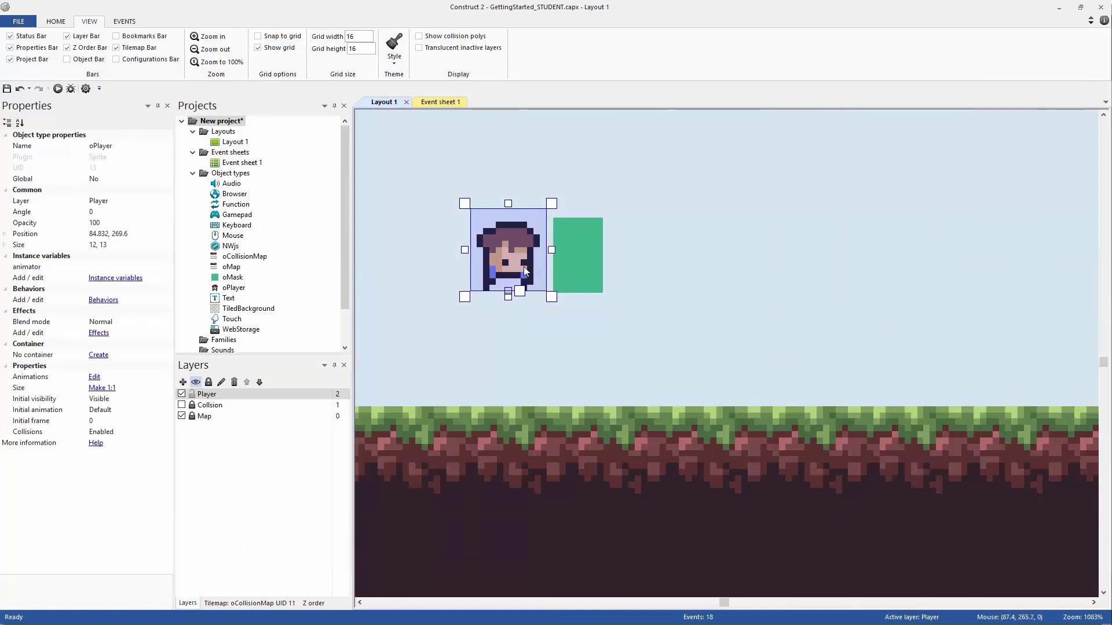
Deselect the sprite and save the project.
click(694, 323)
ctrl+scroll(685, 328, down, 3)
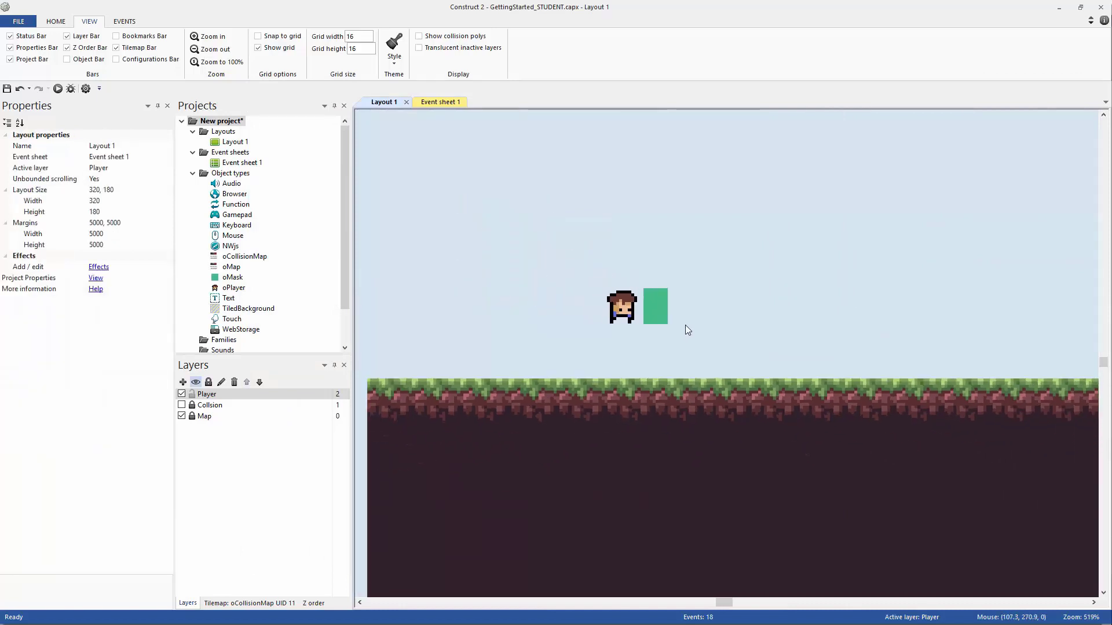
key(ctrl+s)
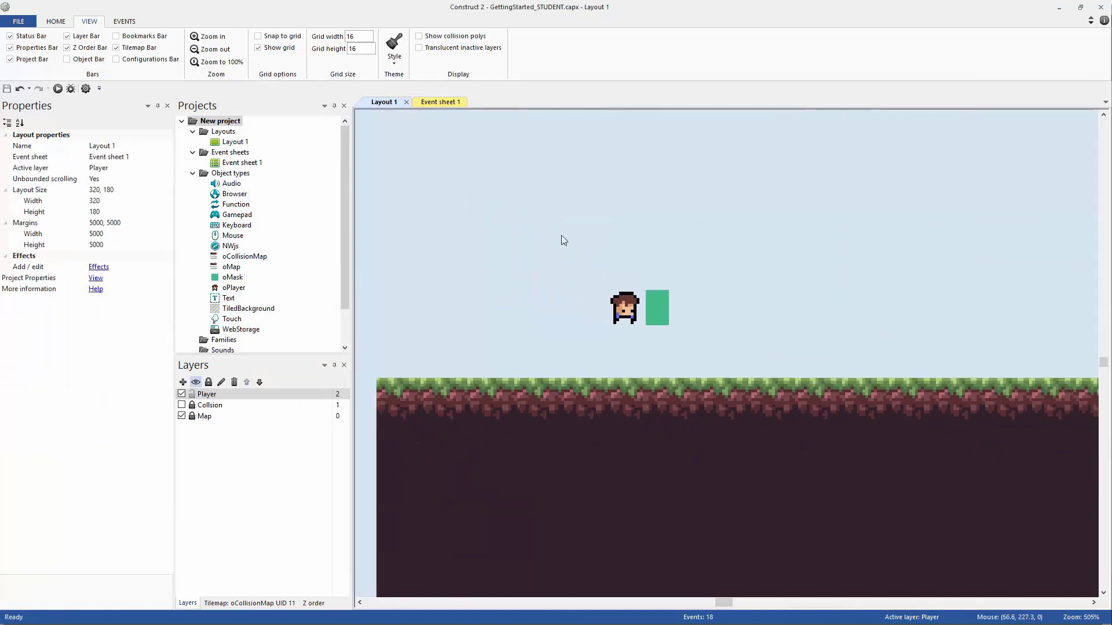
Open Event sheet 1 and collapse the WASD and Gamepad event groups.
click(614, 298)
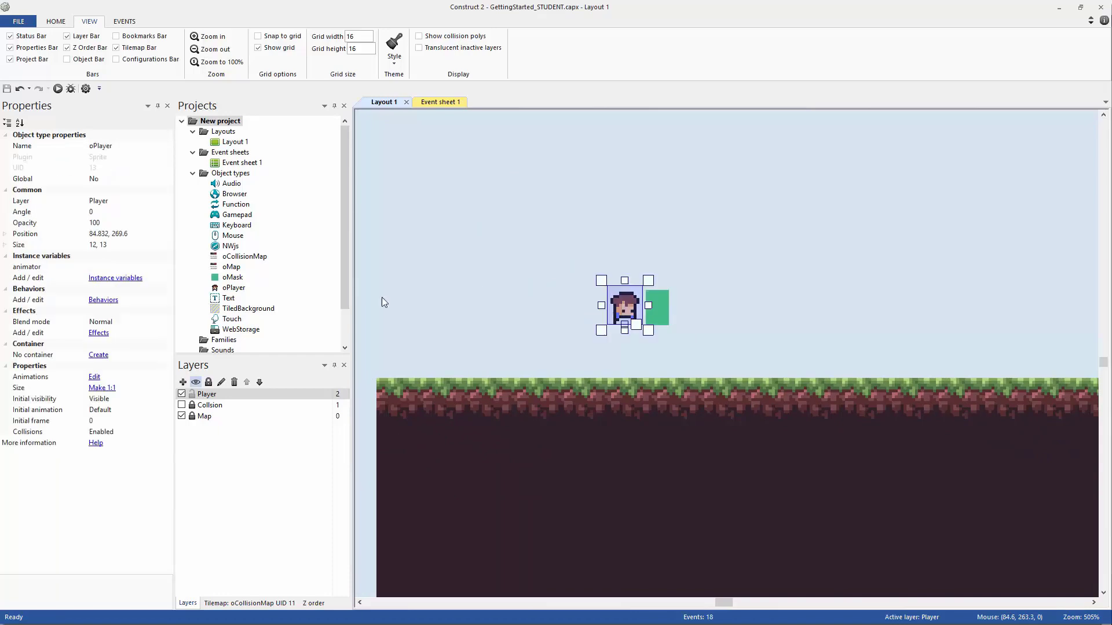
click(455, 102)
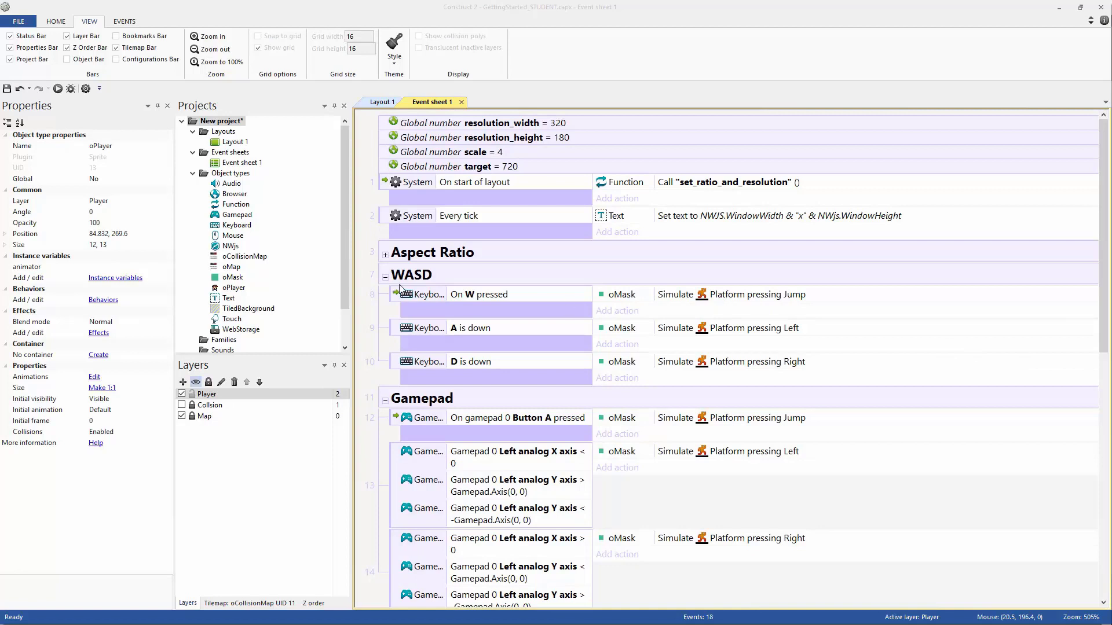
click(385, 279)
click(385, 300)
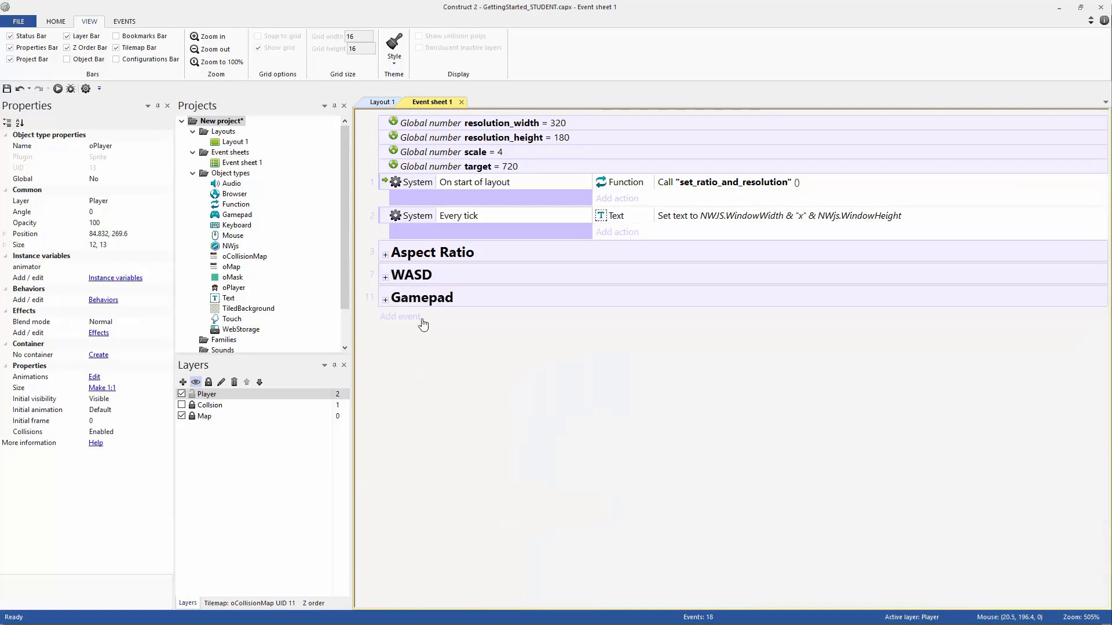
Add an event group named Player Controls at the end of the event sheet.
right_click(450, 346)
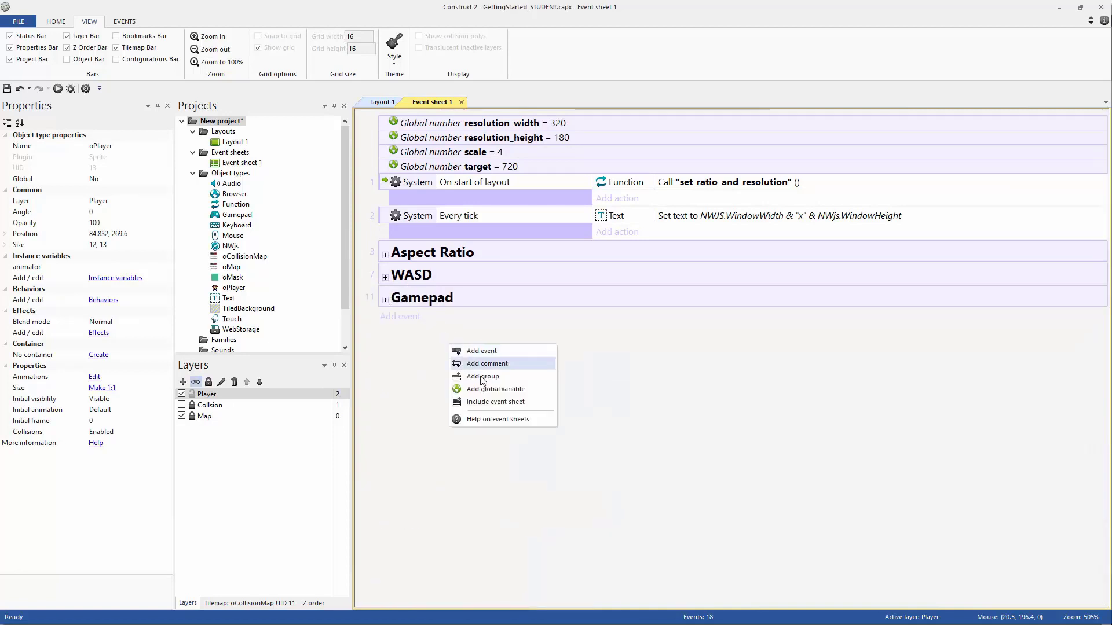
click(489, 362)
text(Playe)
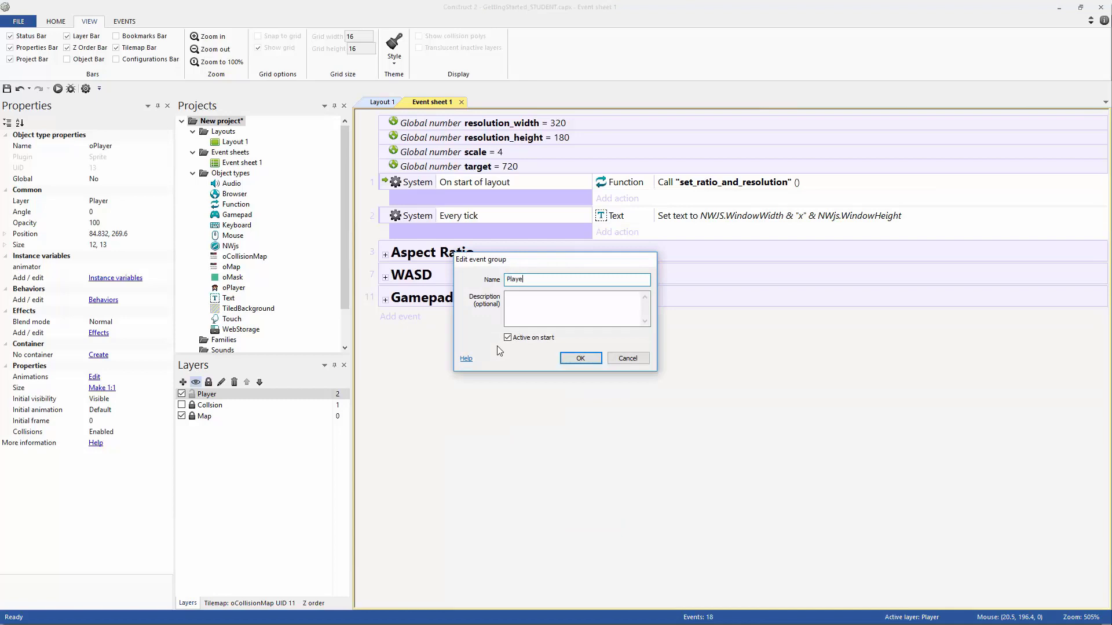
text(r Controls)
key(Return)
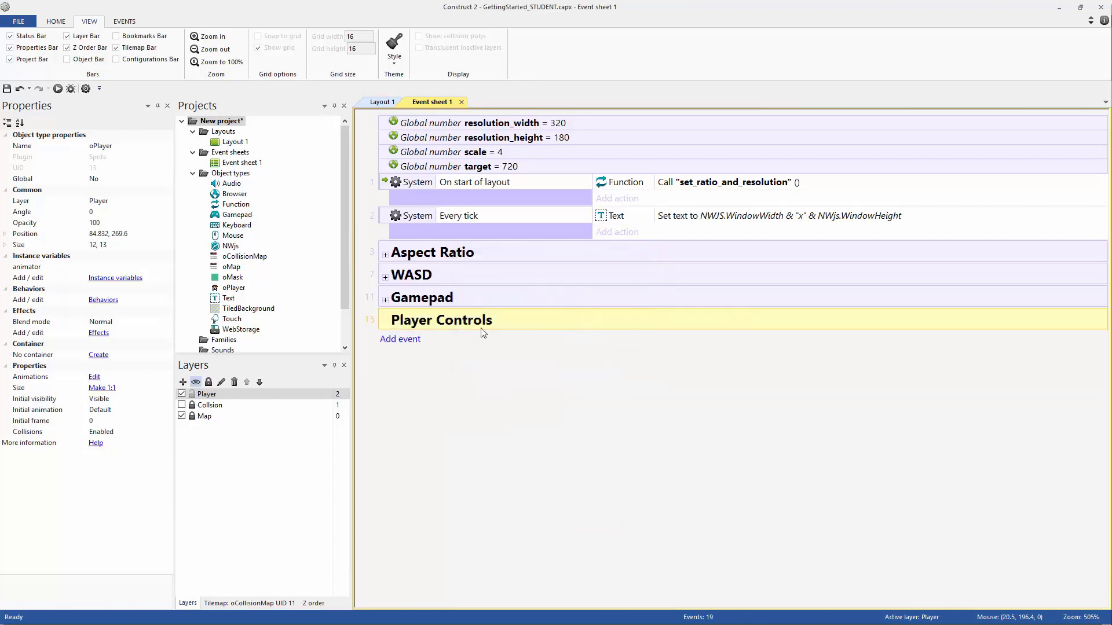
Nest the Gamepad and WASD groups inside the Player Controls group.
drag(494, 322, 498, 325)
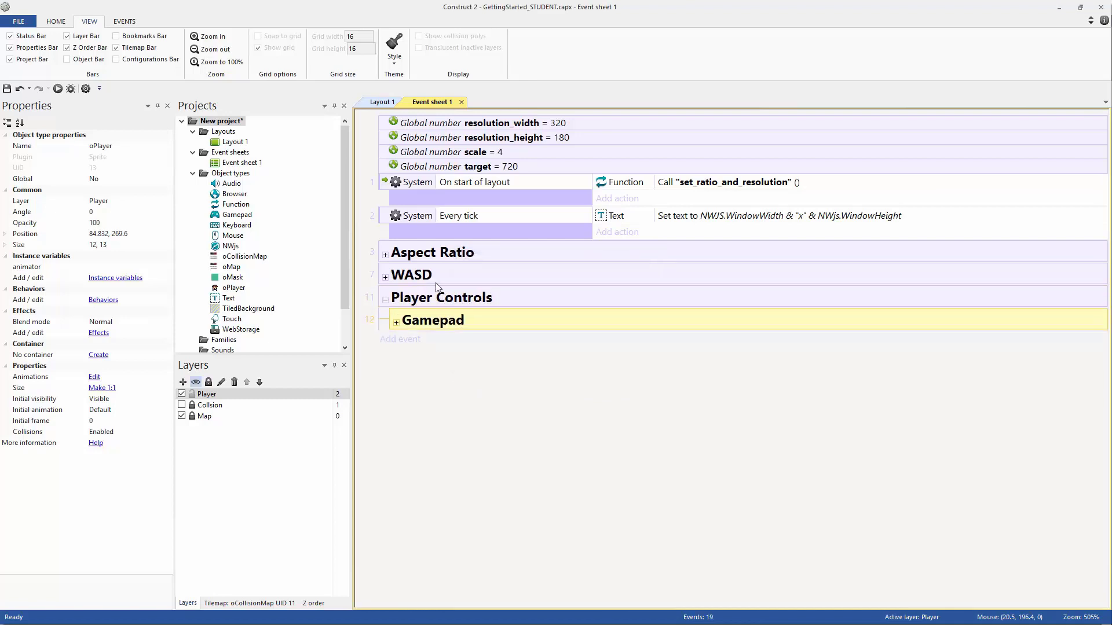
drag(438, 277, 469, 302)
click(478, 371)
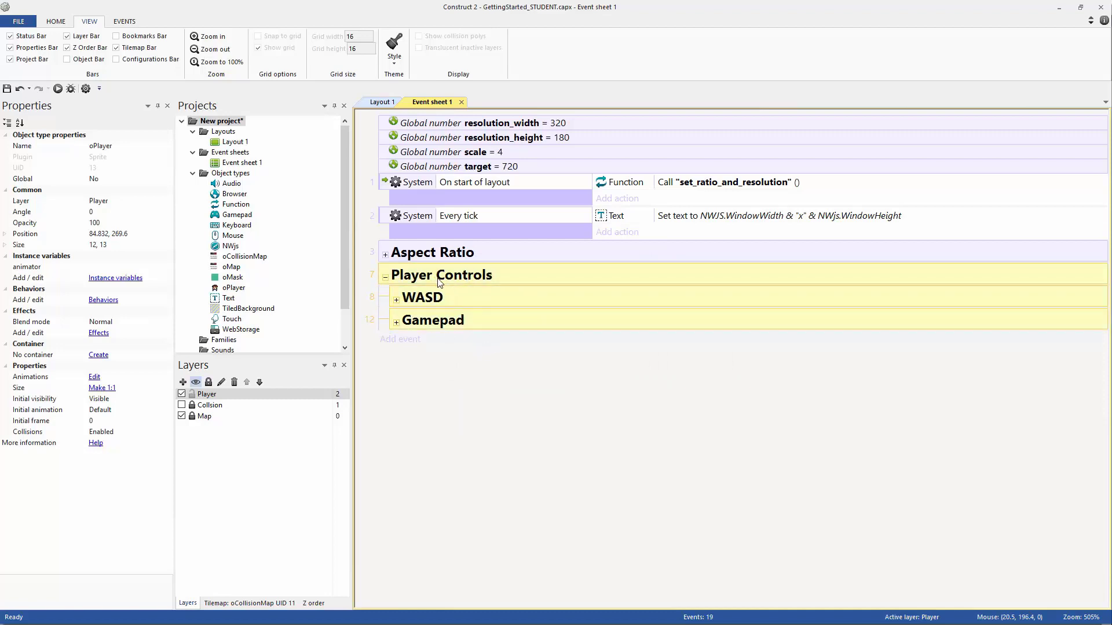
Add an event inside Player Controls, below Gamepad, with the oMask condition Platform is moving.
key(b)
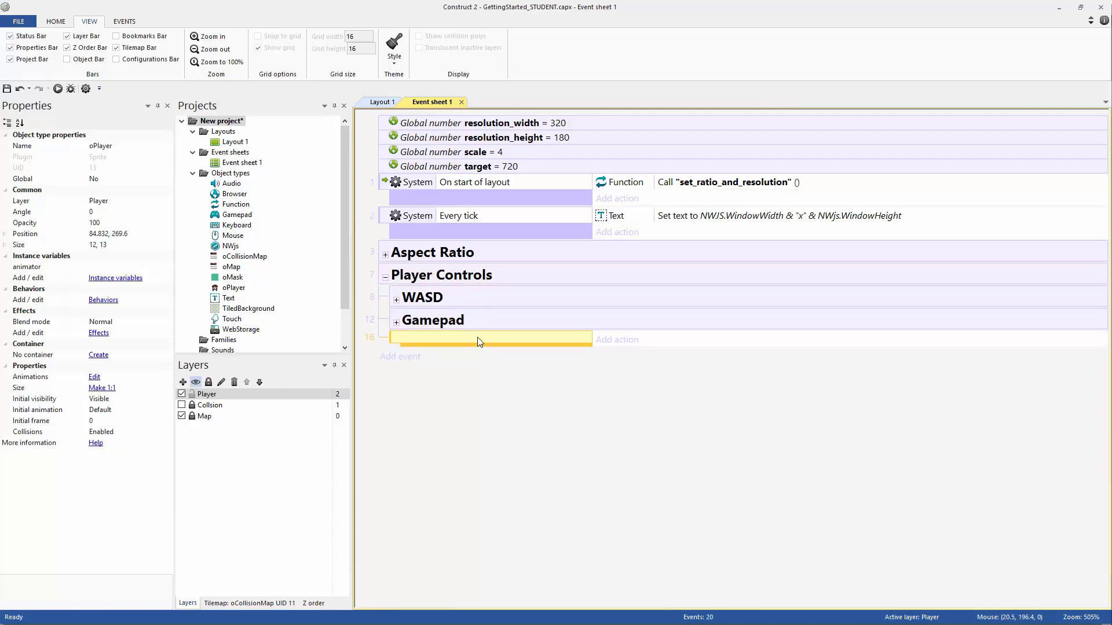
key(c)
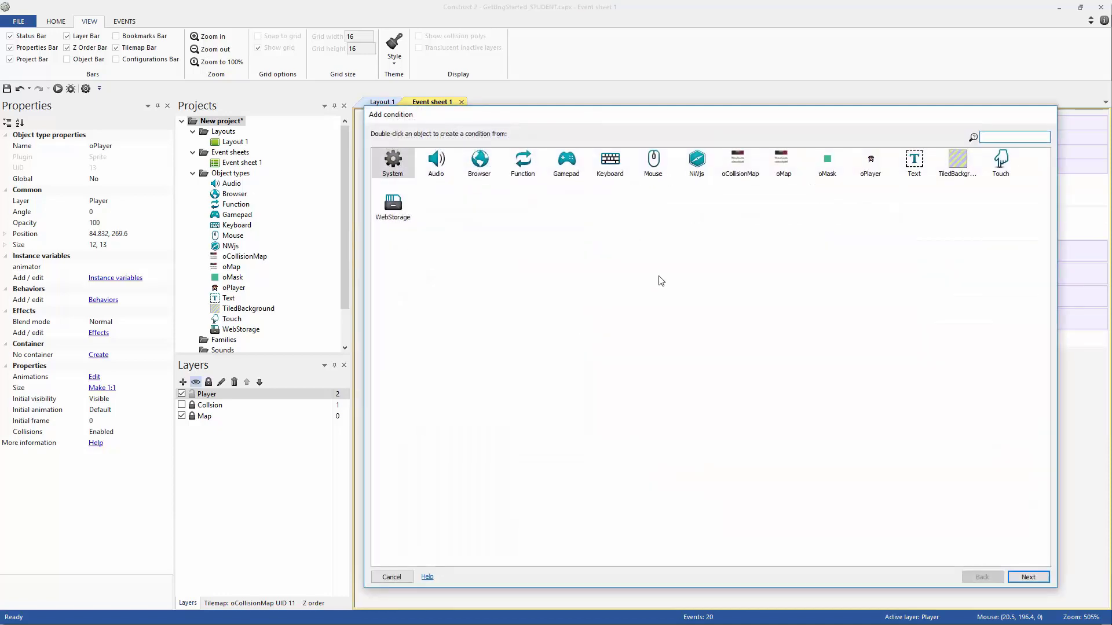
click(827, 162)
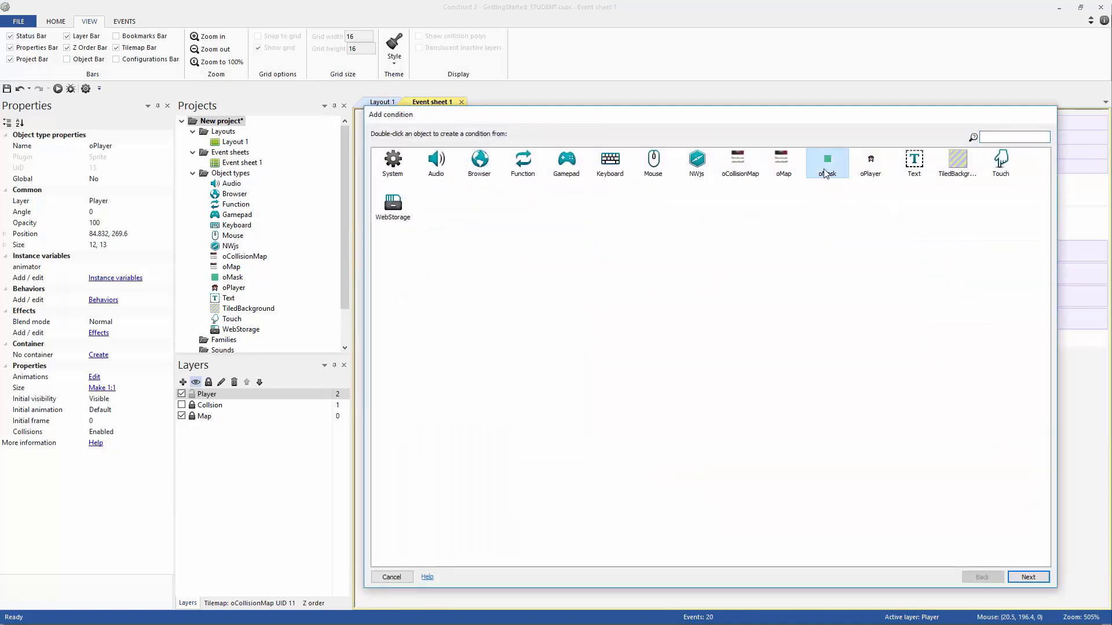
double_click(827, 162)
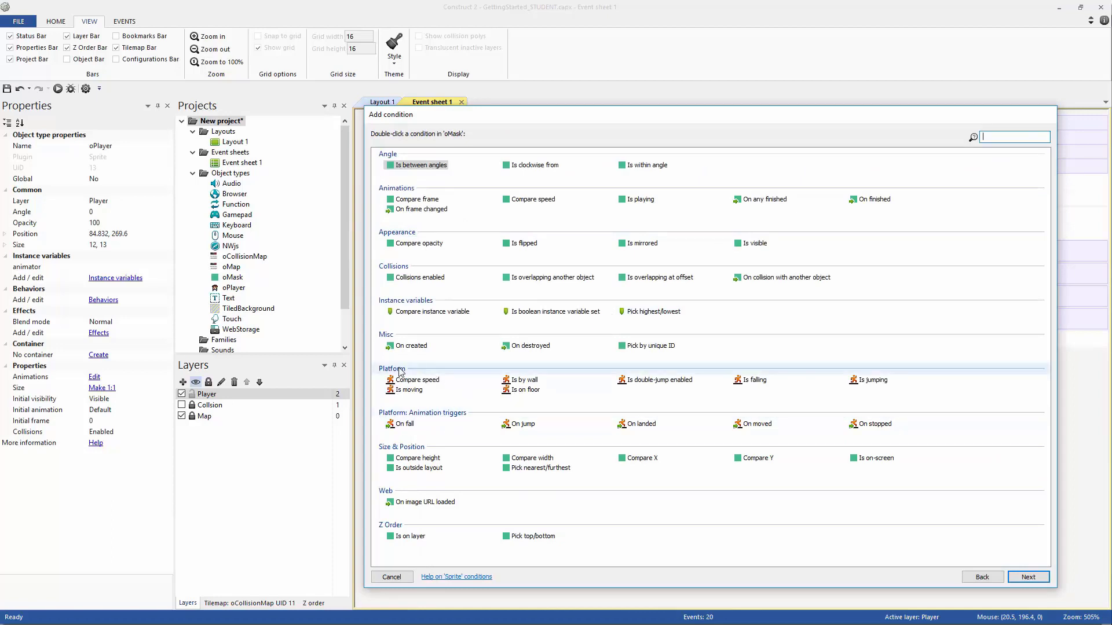
click(411, 390)
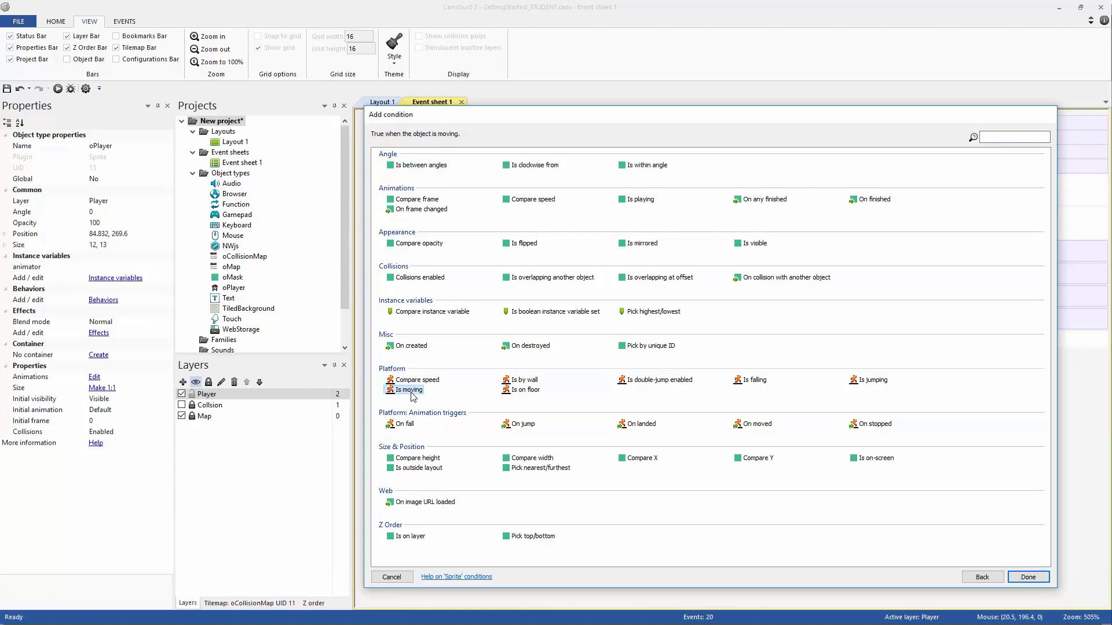
double_click(411, 391)
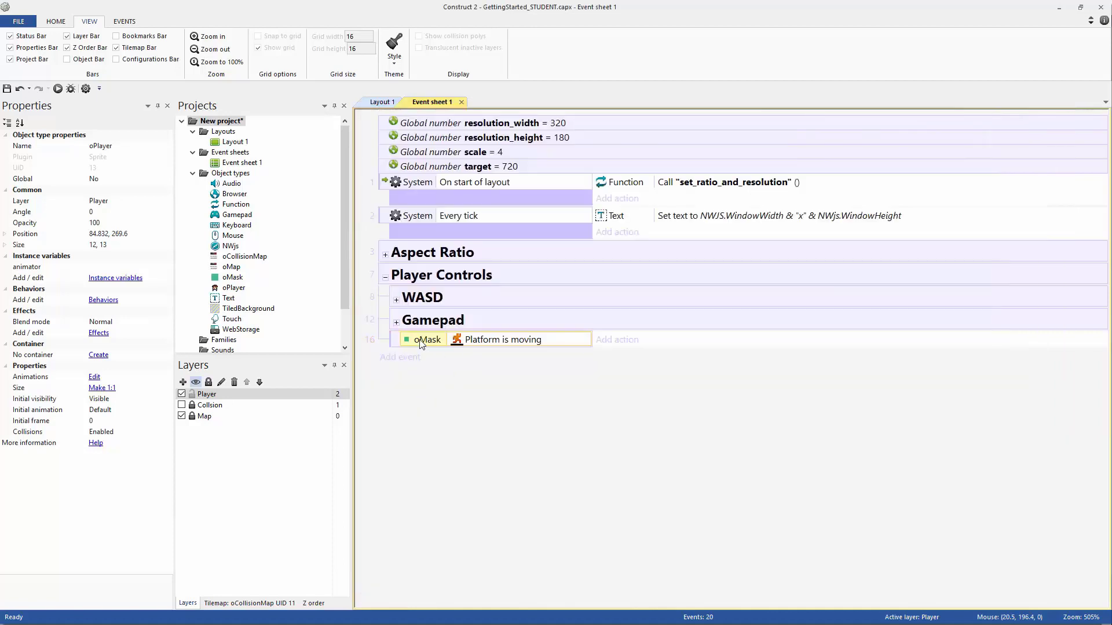
Make three copies of the oMask Platform is moving event directly below the original.
ctrl+drag(407, 345, 447, 358)
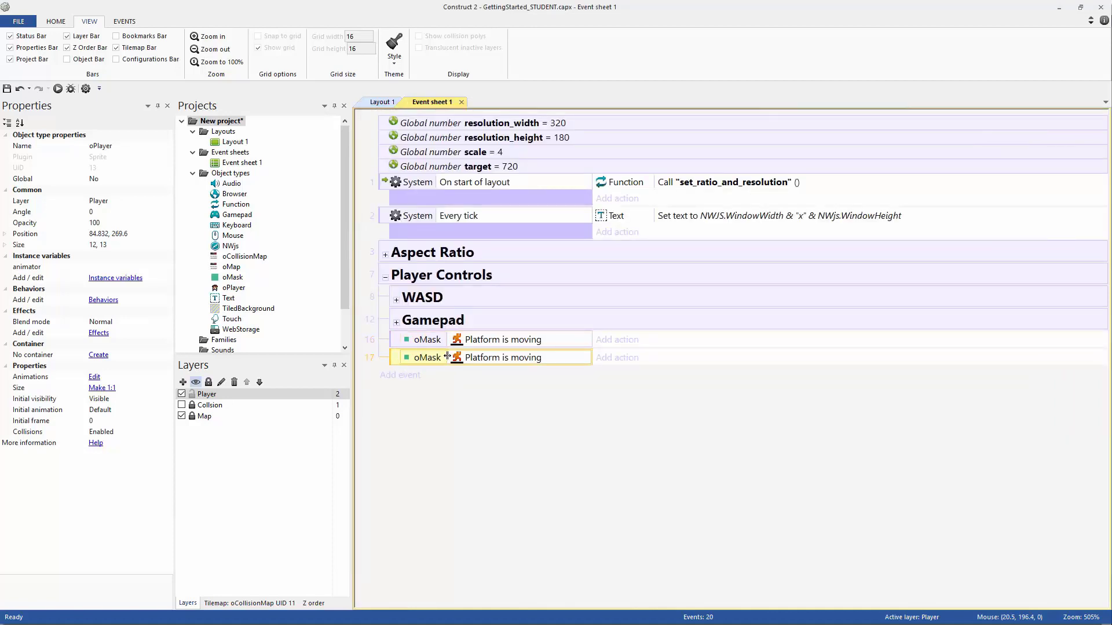
key(ctrl+v)
key(ctrl+v)
click(510, 361)
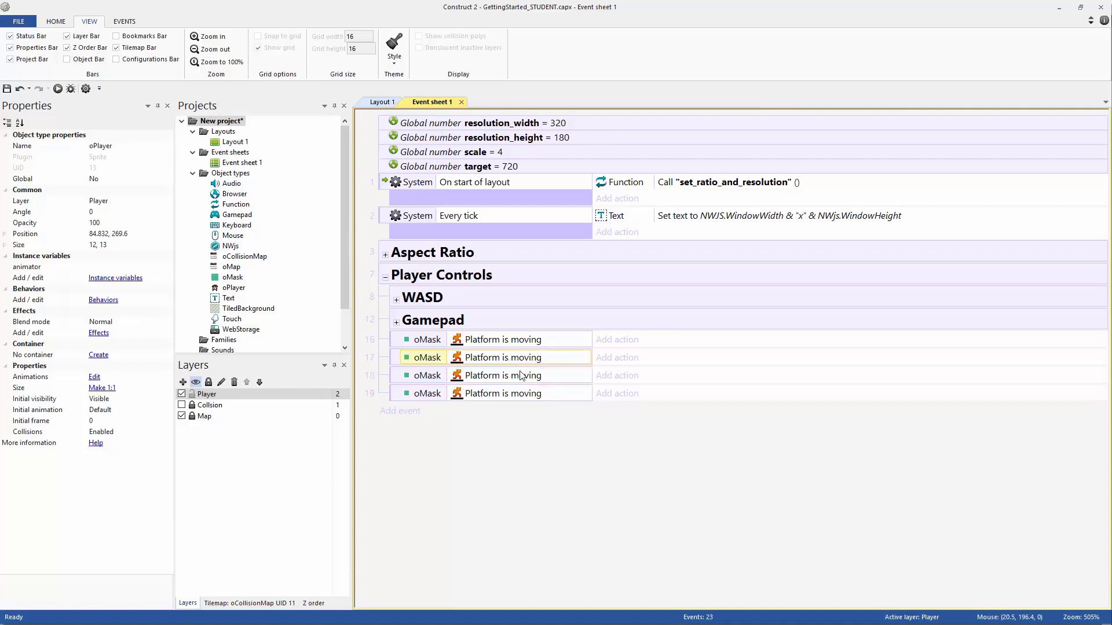
click(524, 381)
click(524, 393)
Invert the Platform is moving condition in the second oMask event.
click(517, 359)
right_click(427, 361)
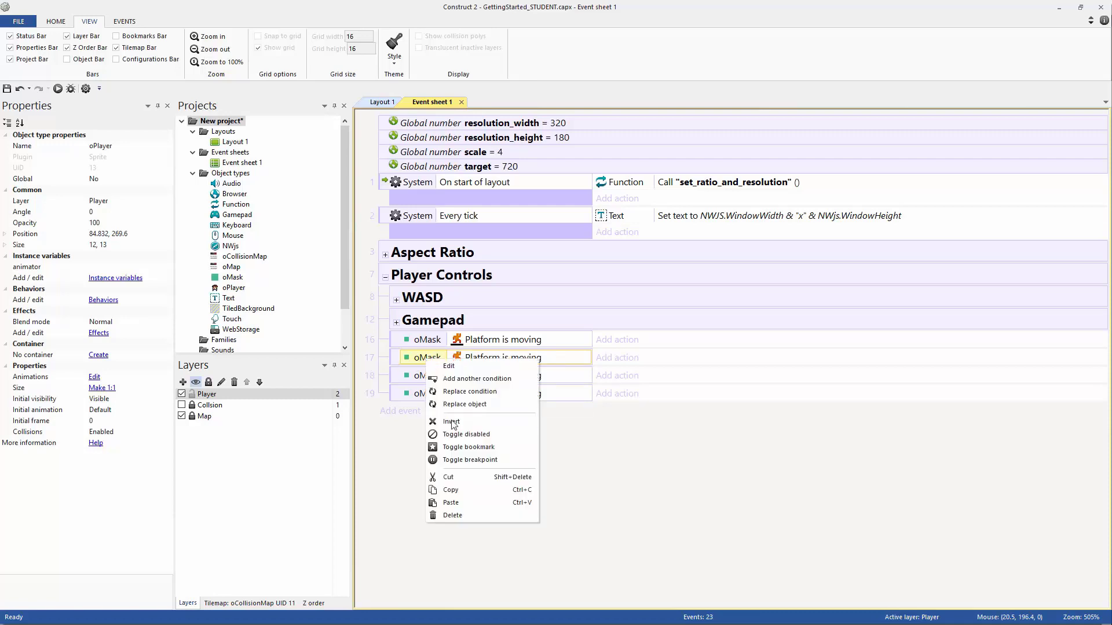
click(451, 422)
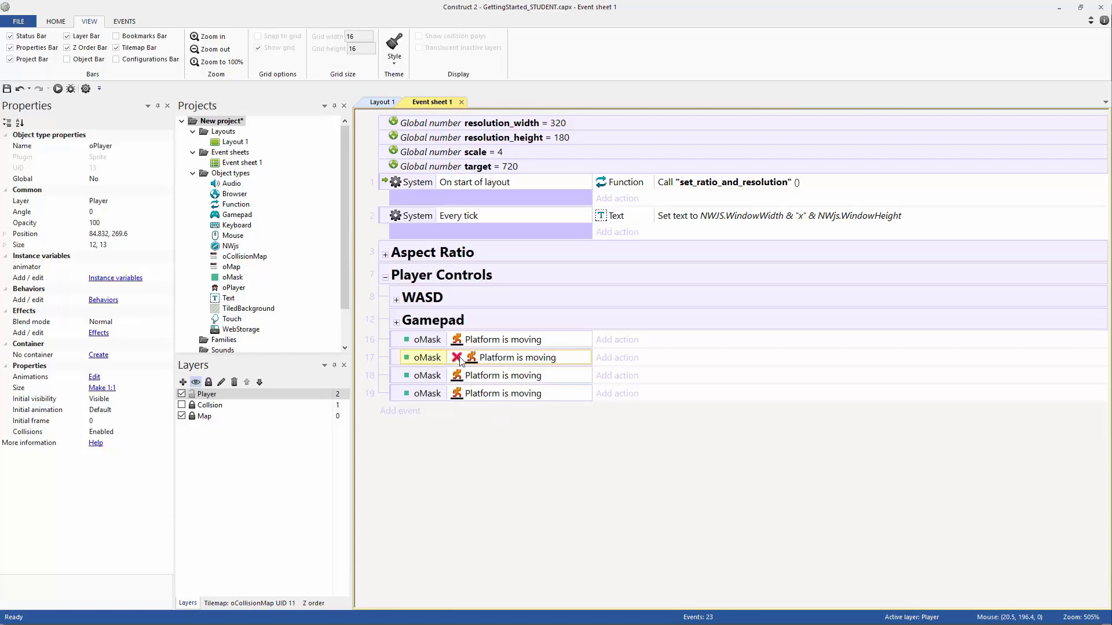
Change the third oMask event's condition to Platform is jumping and the fourth's to Platform is falling.
double_click(500, 380)
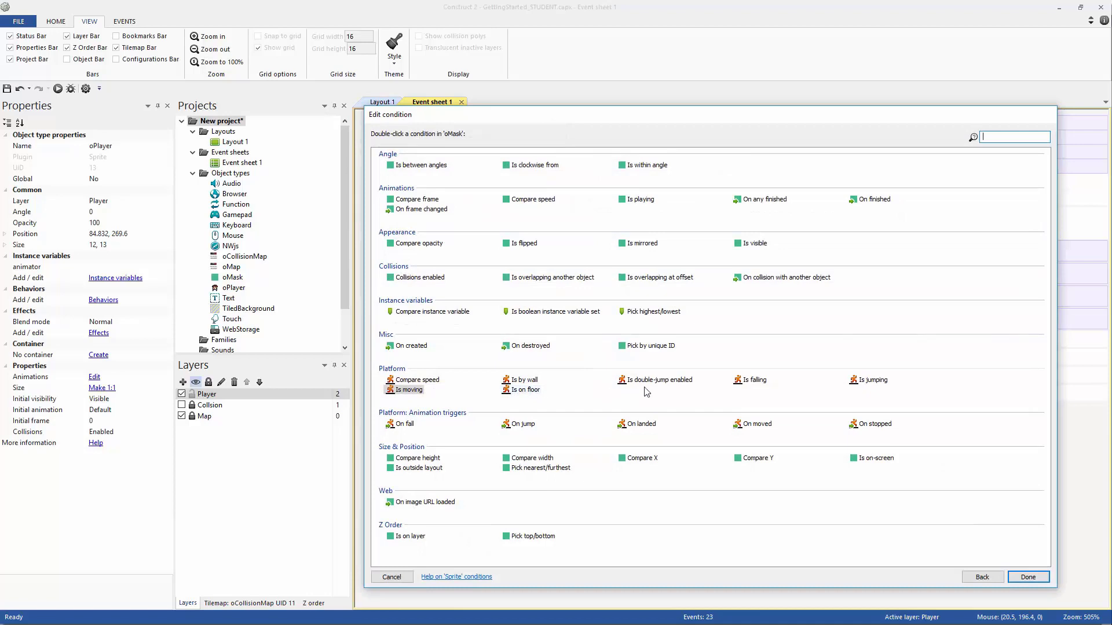
click(863, 382)
double_click(863, 382)
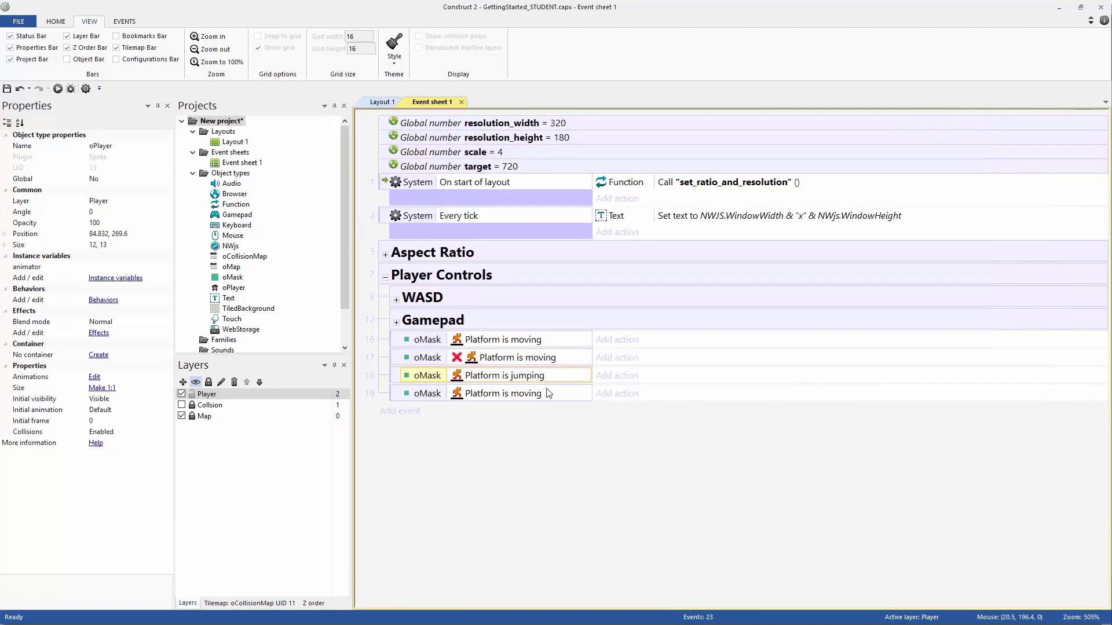
double_click(537, 399)
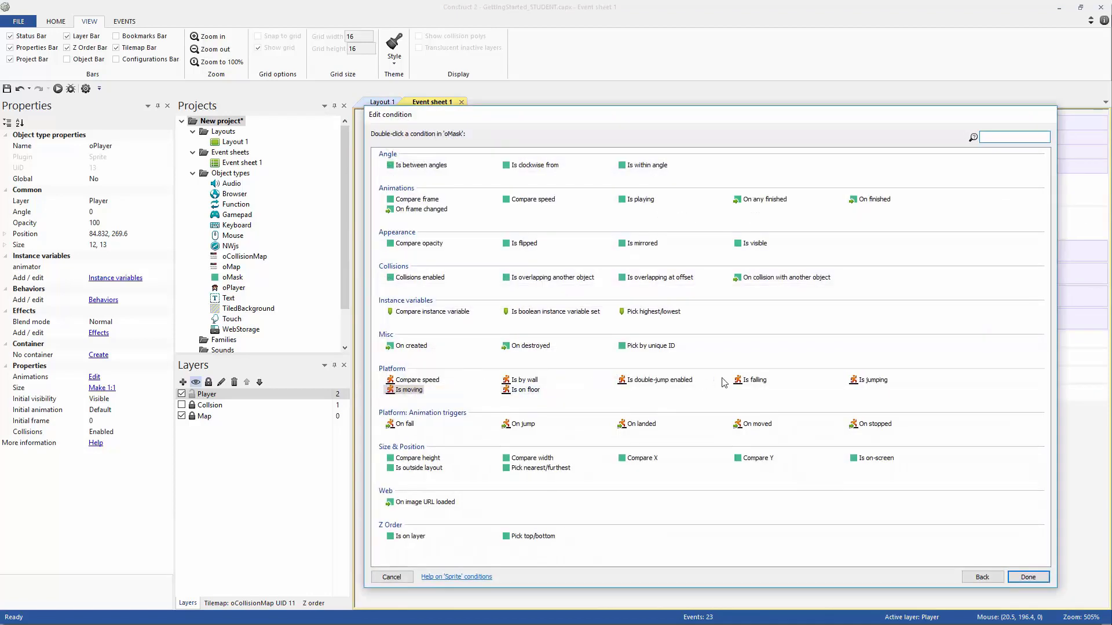
double_click(753, 379)
Give the first Platform is moving event an oPlayer action that sets the animator variable to "WALK".
click(517, 343)
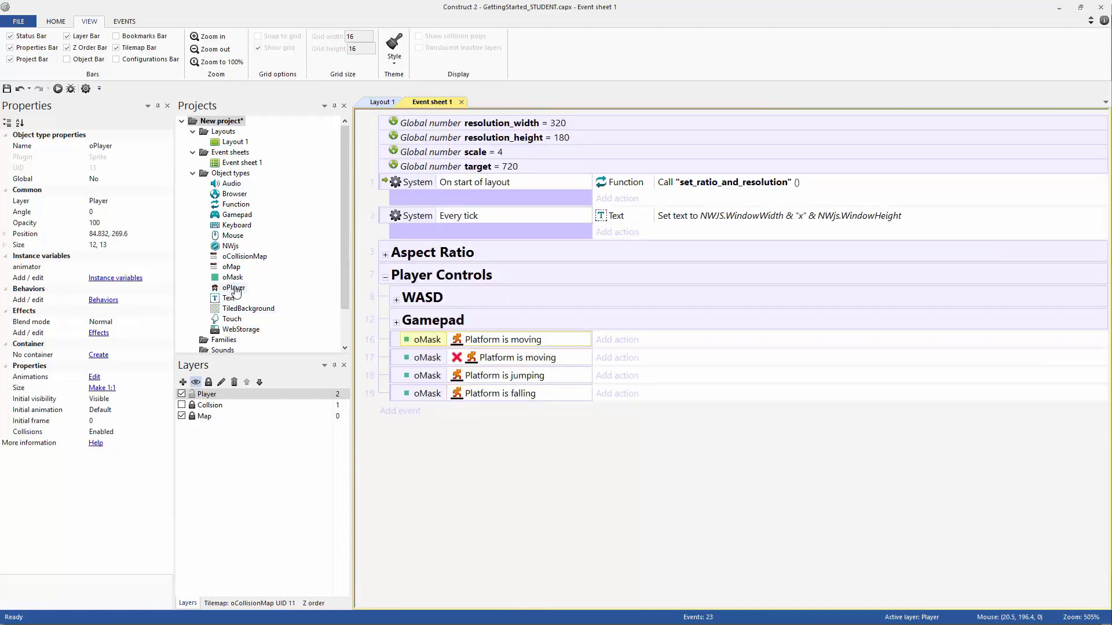
click(615, 341)
double_click(783, 163)
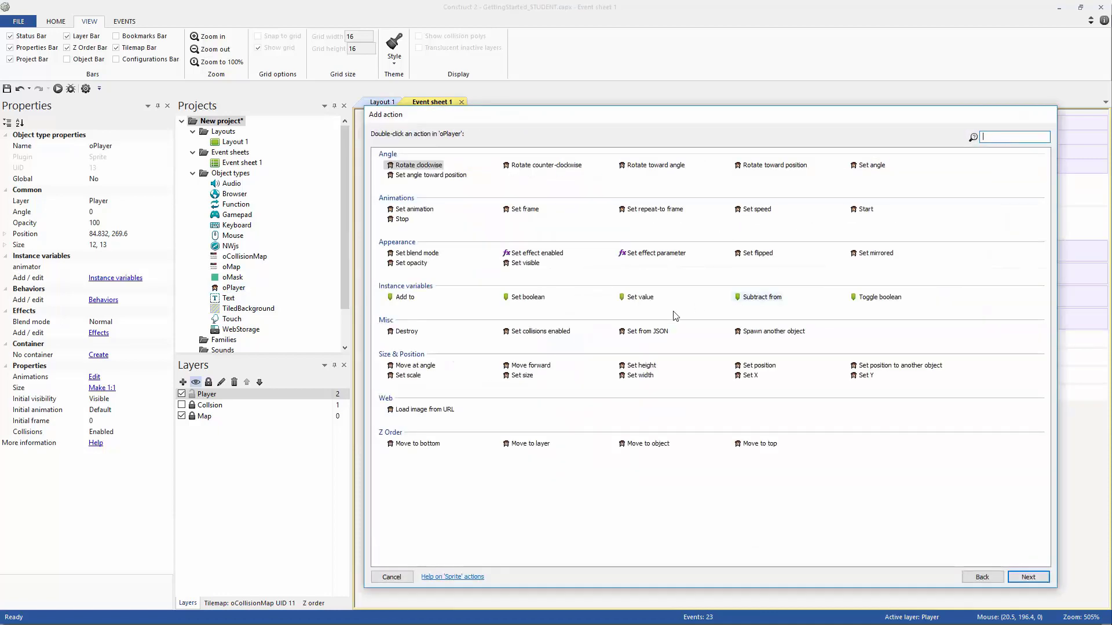
double_click(639, 297)
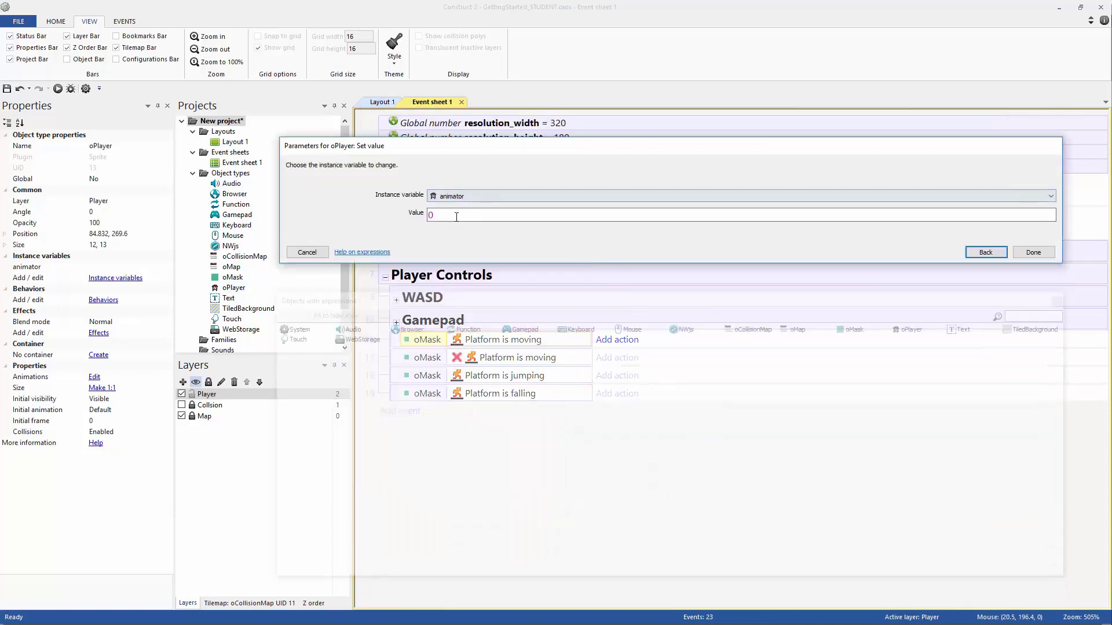
click(457, 215)
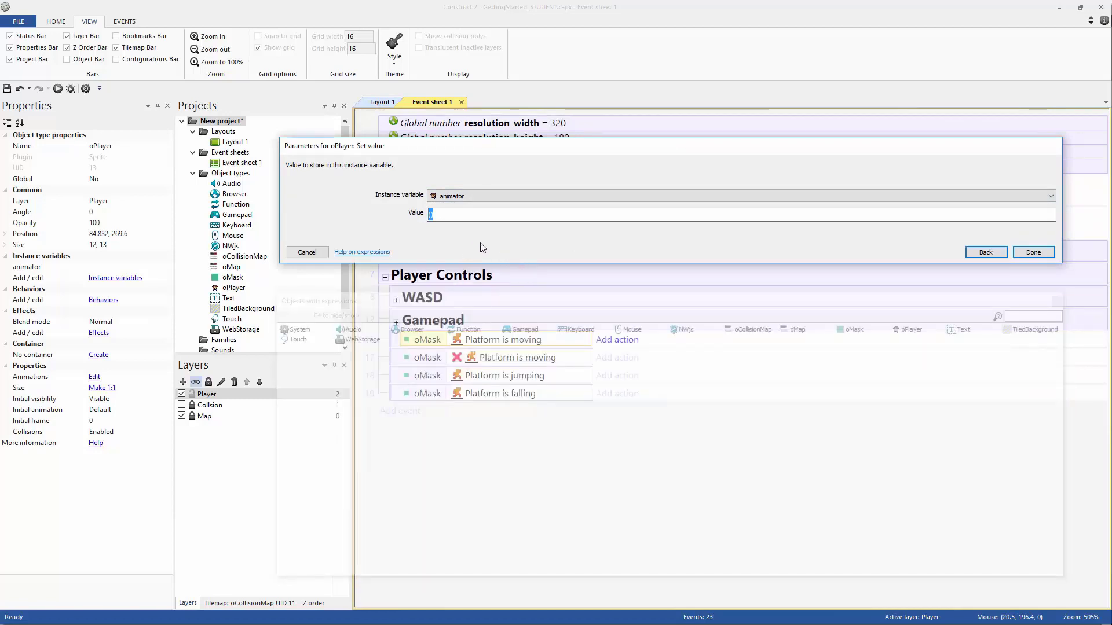
text(WALK)
key(Return)
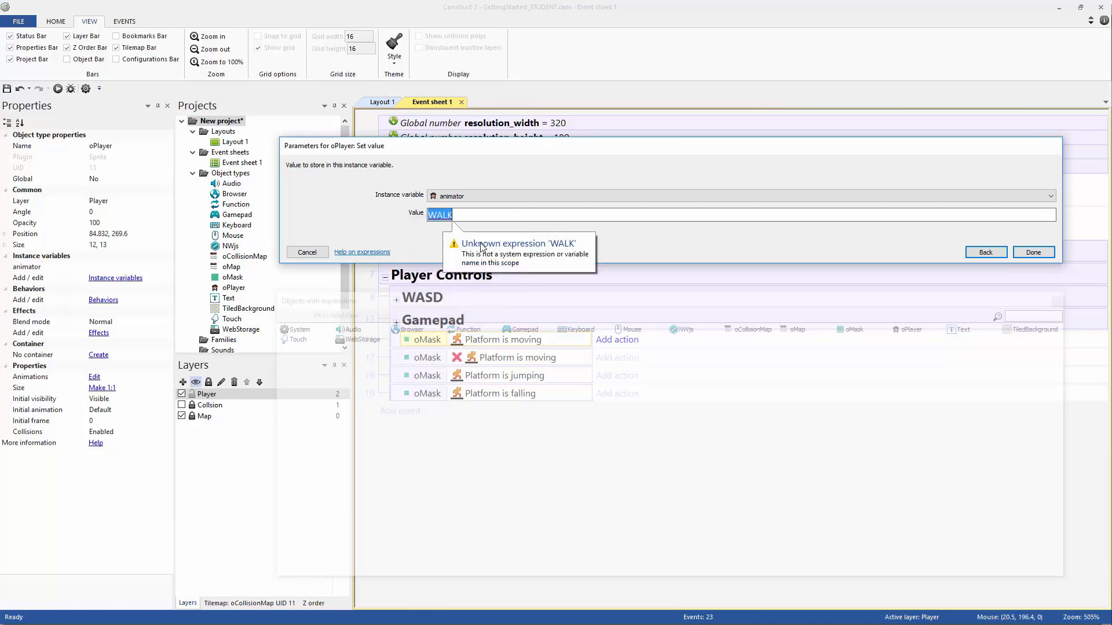
text("WALK")
key(Return)
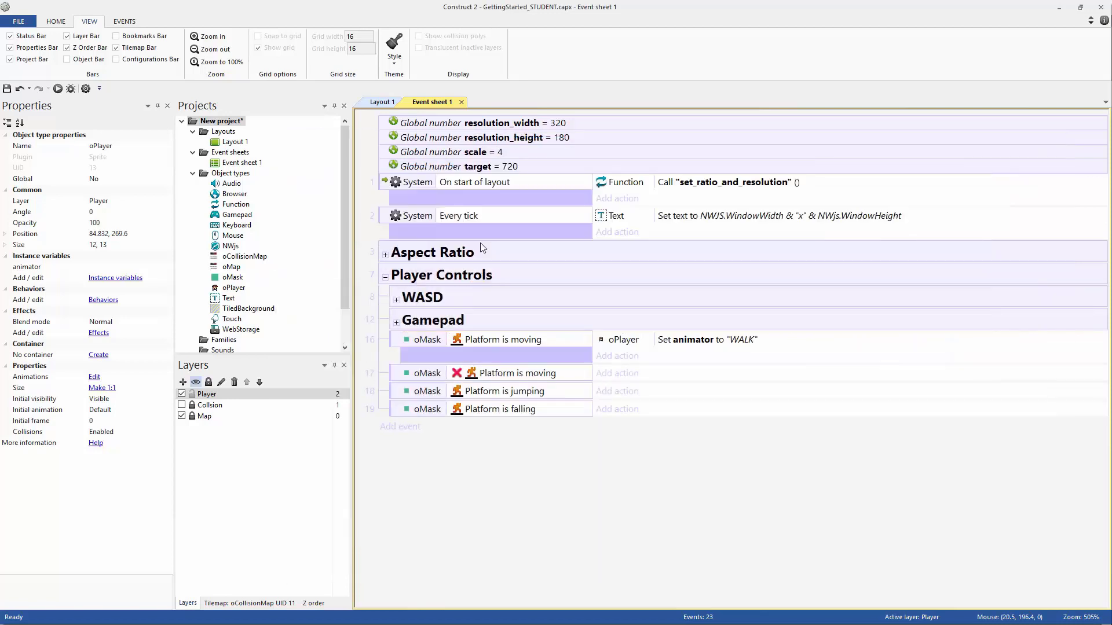
Copy the set animator action to the inverted Platform is moving event and set its value to "IDLE".
ctrl+drag(709, 340, 712, 379)
double_click(712, 375)
triple_click(472, 213)
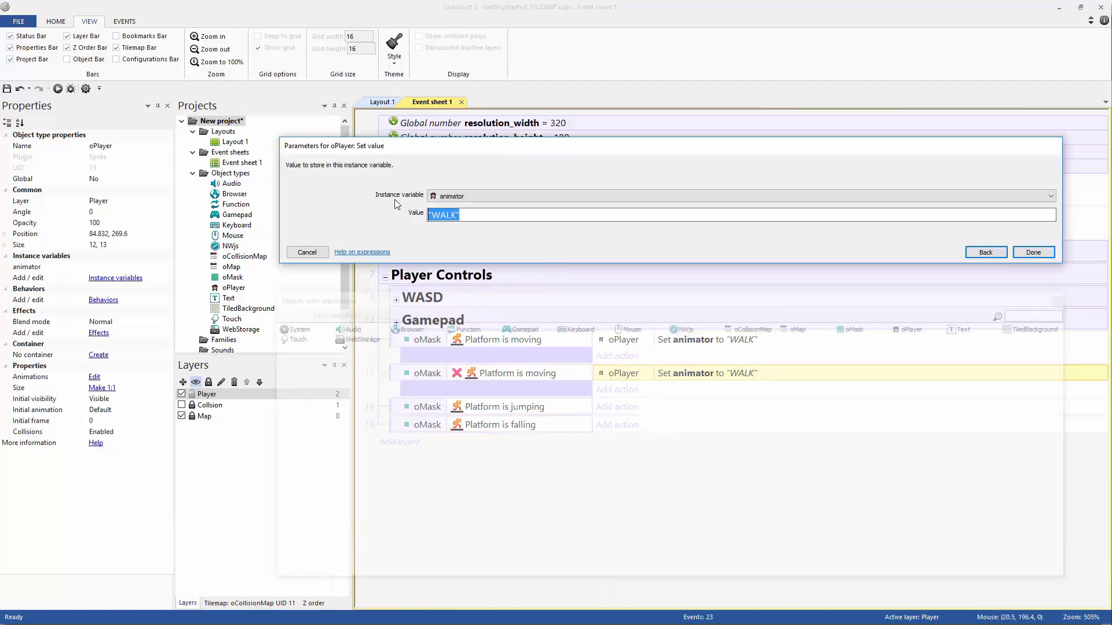
text("IDLE")
key(Return)
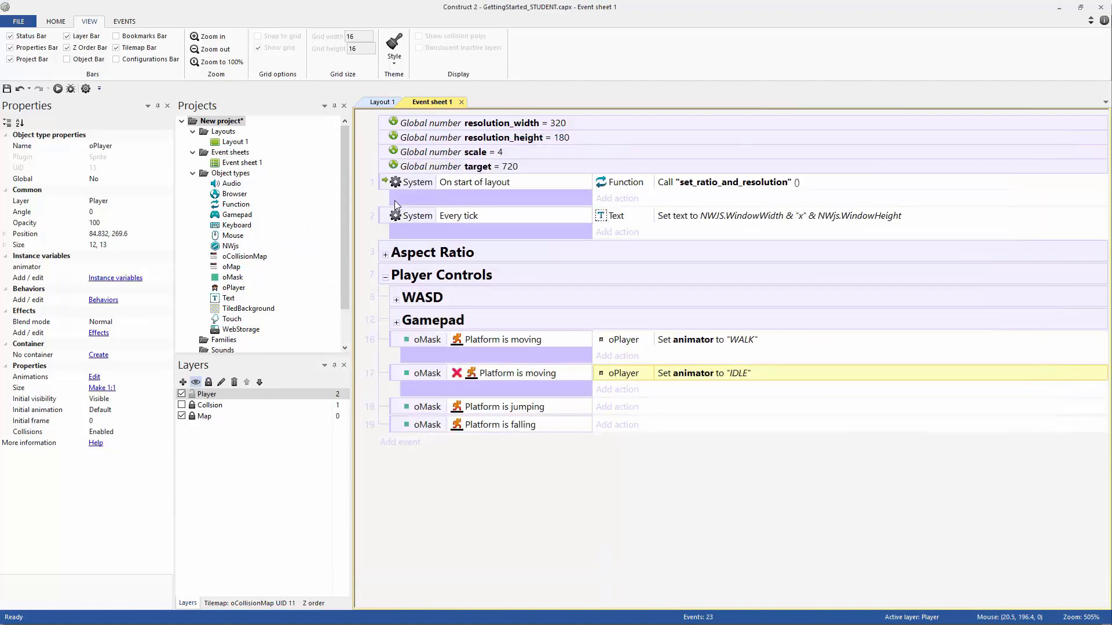
Copy the set animator action to the Platform is jumping event and set its value to "JUMP".
click(637, 412)
key(ctrl+v)
double_click(637, 408)
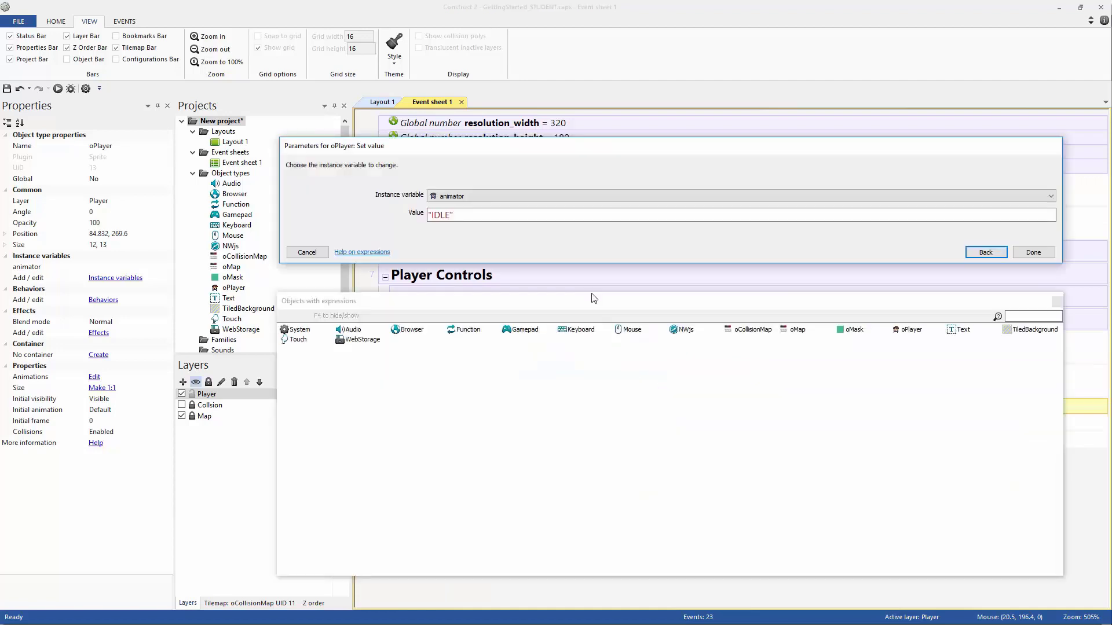
key(Tab)
text("JU)
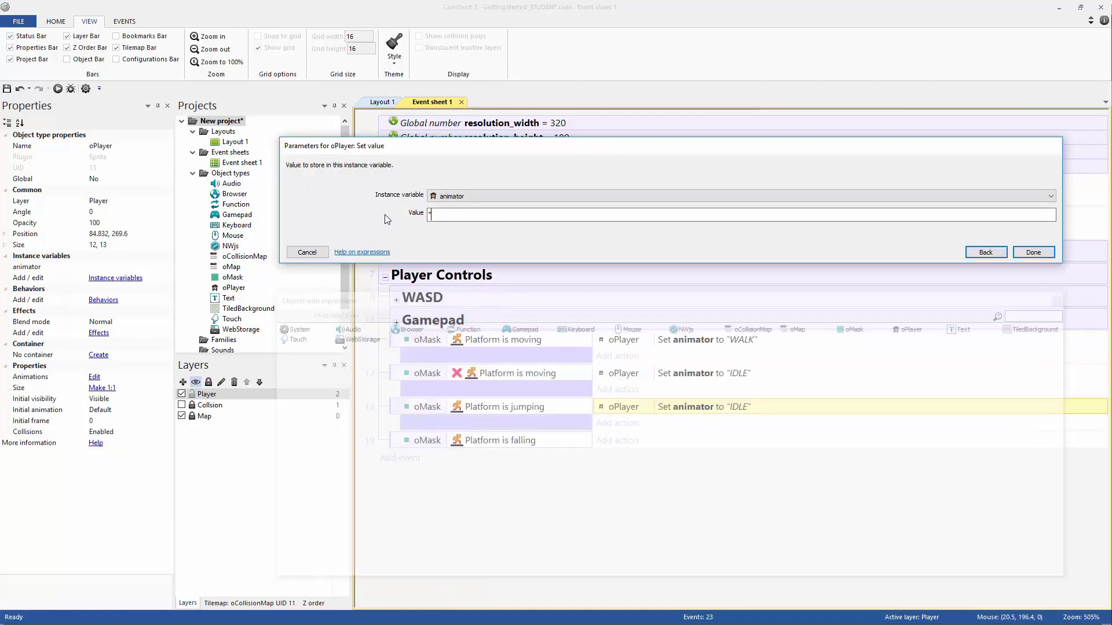
text(MP")
key(Return)
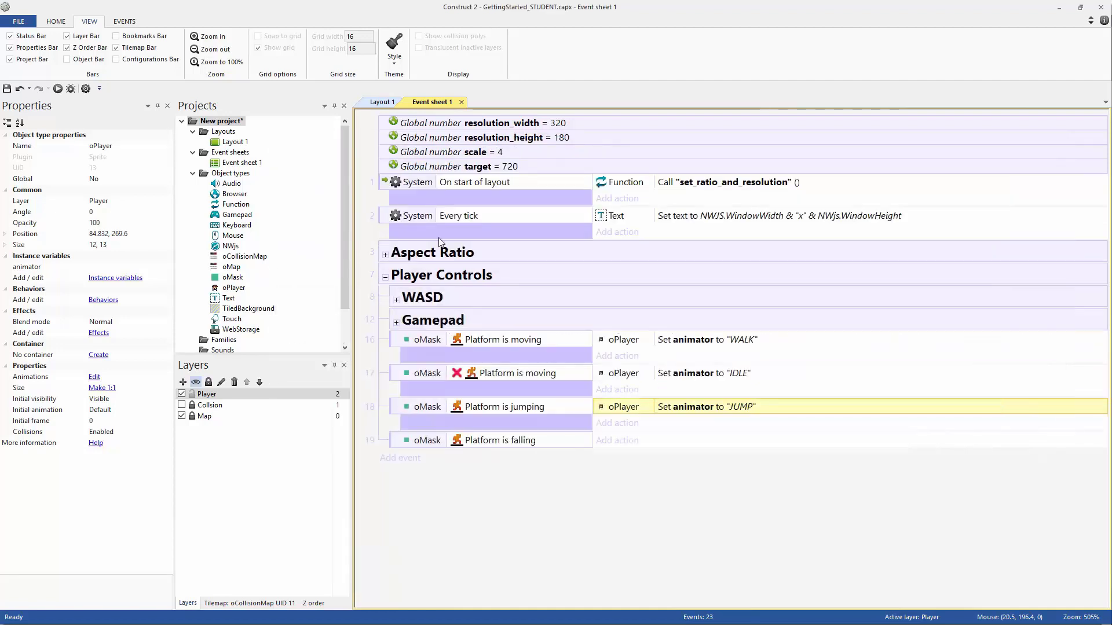
Copy the set animator action to the Platform is falling event and set its value to "FALL".
ctrl+drag(683, 412, 682, 441)
double_click(682, 441)
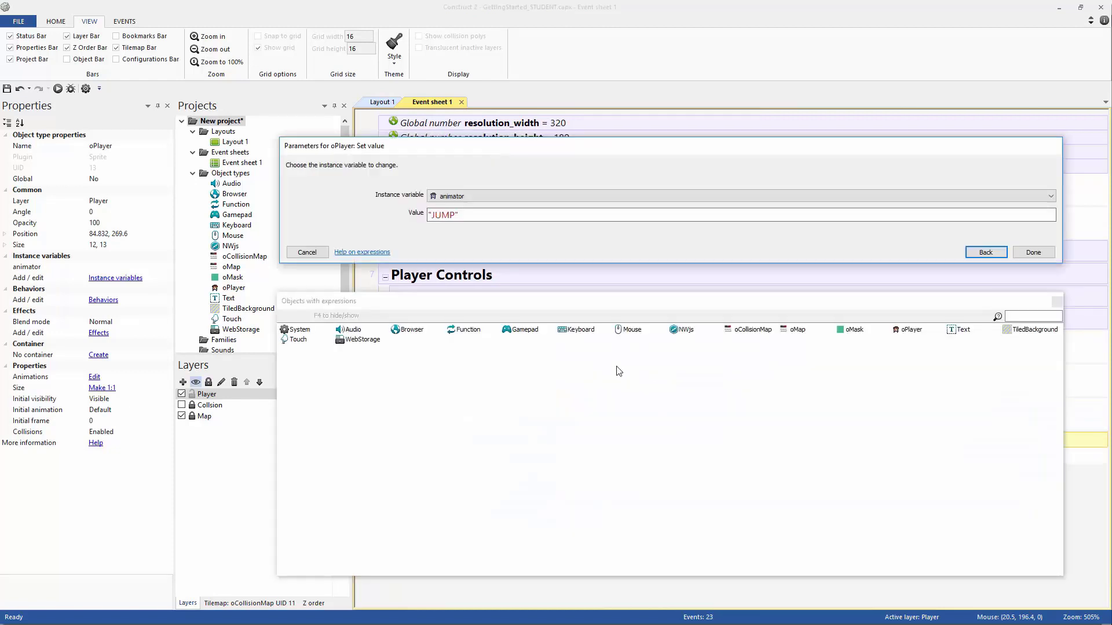
key(Tab)
text("F)
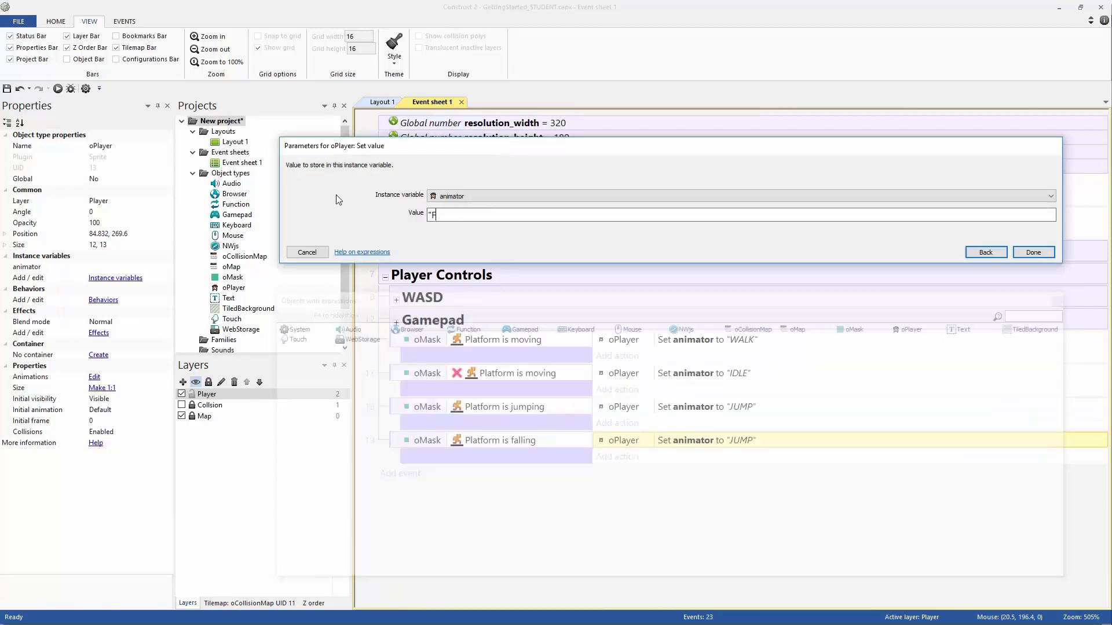
key(Return)
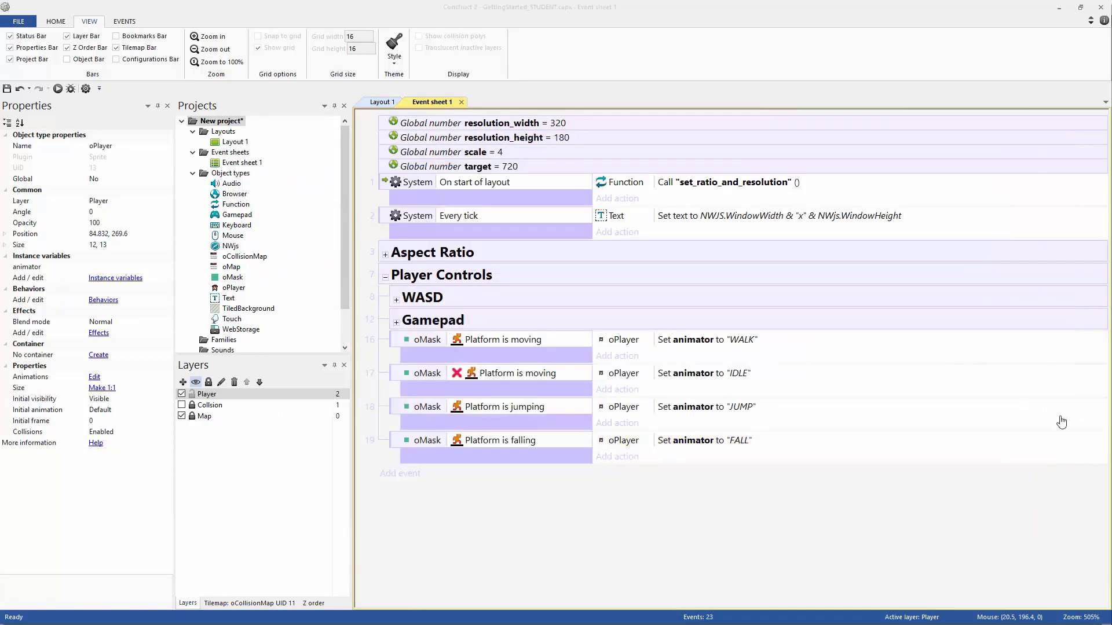
Start a new oPlayer action on the Every tick event and filter the available actions for "set pos".
click(532, 346)
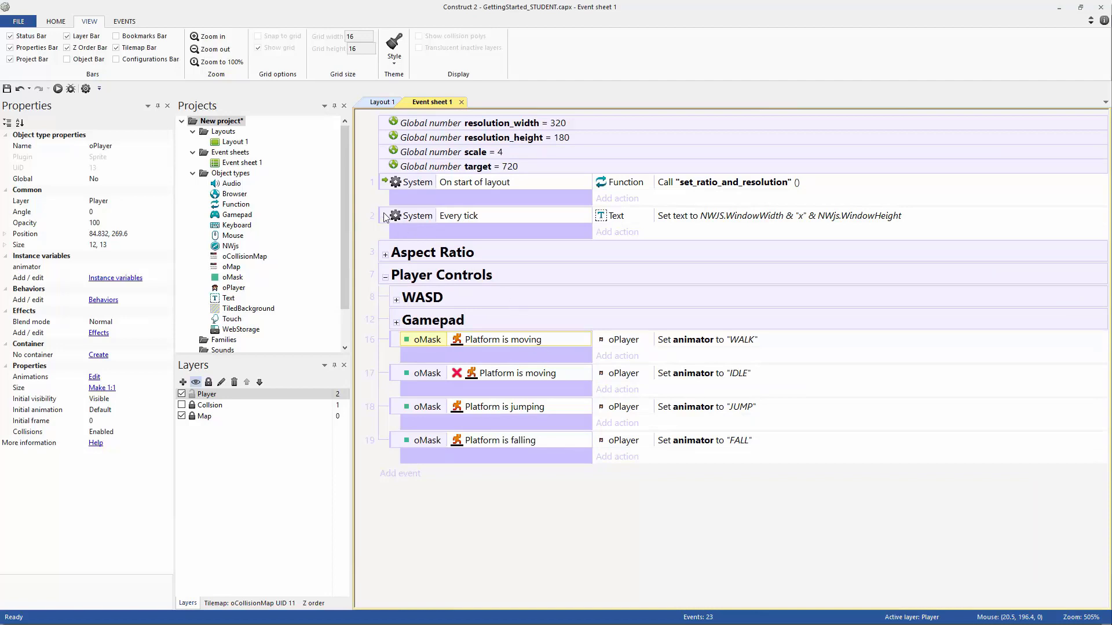
click(418, 215)
click(458, 217)
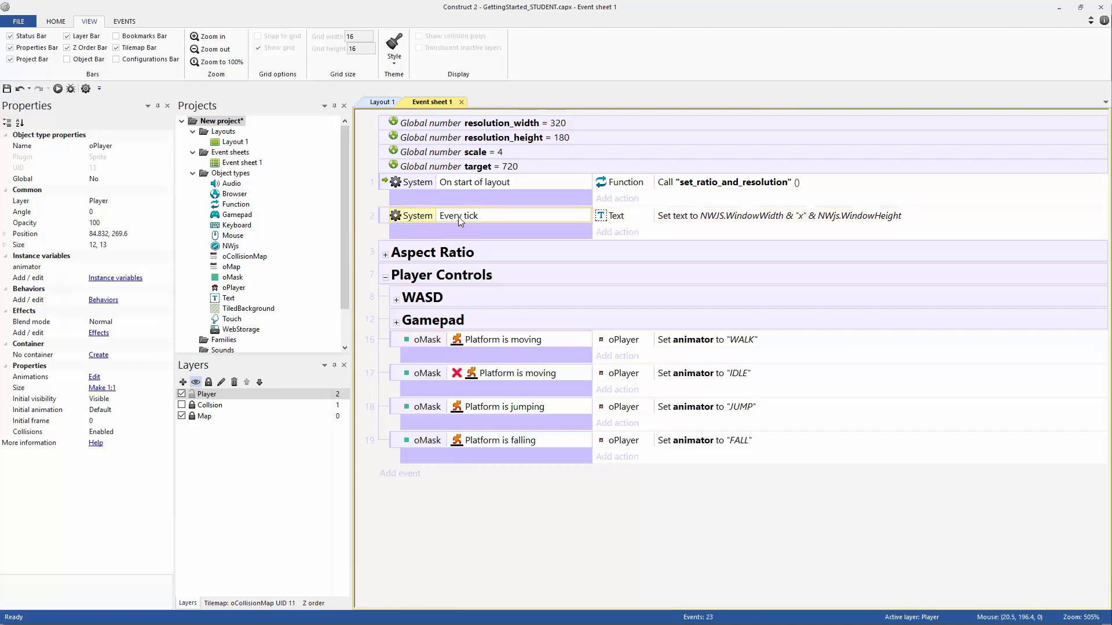
click(620, 232)
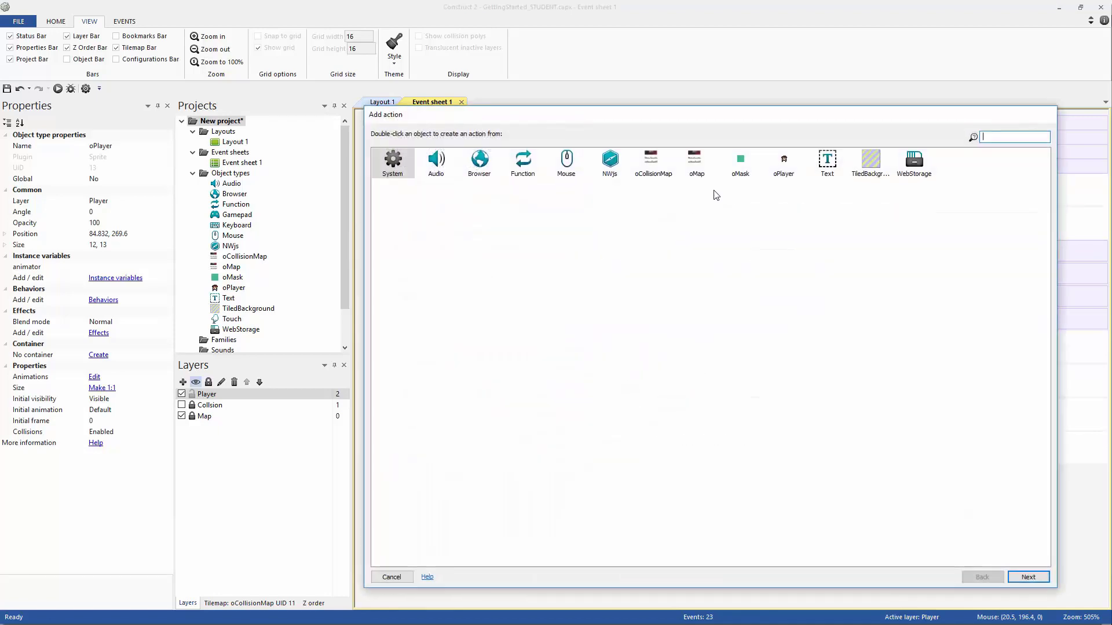
double_click(784, 168)
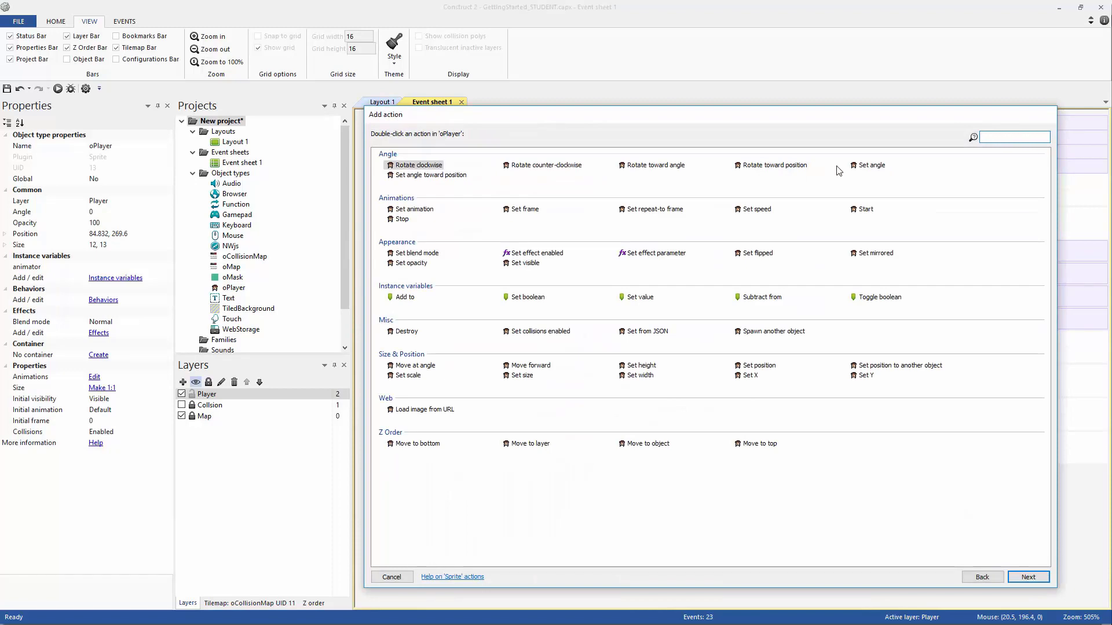
text(set pos)
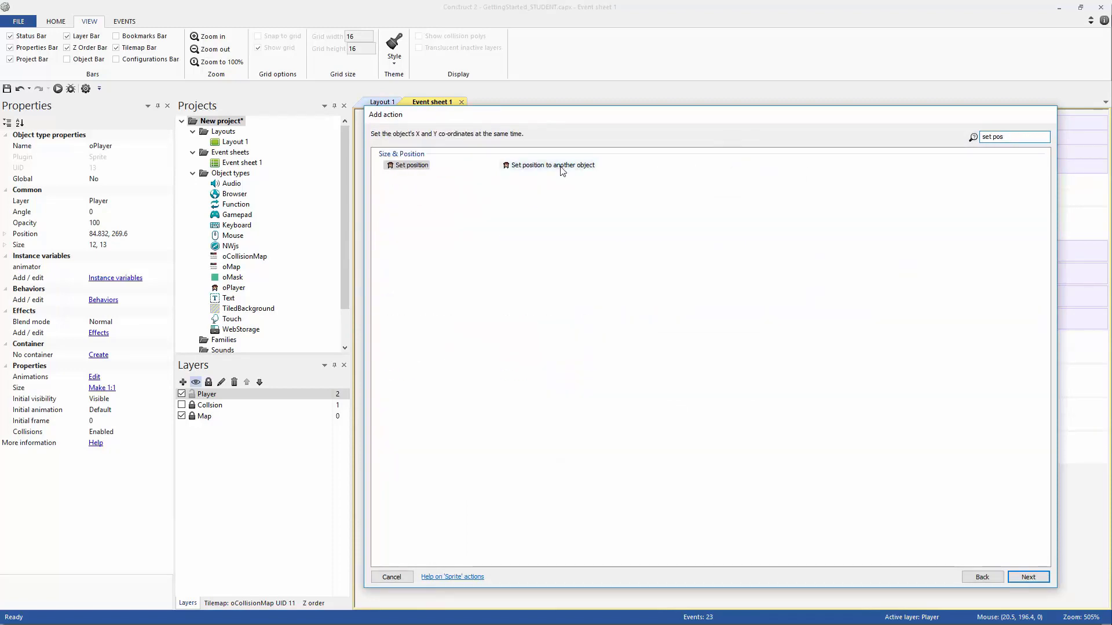
double_click(557, 166)
click(586, 197)
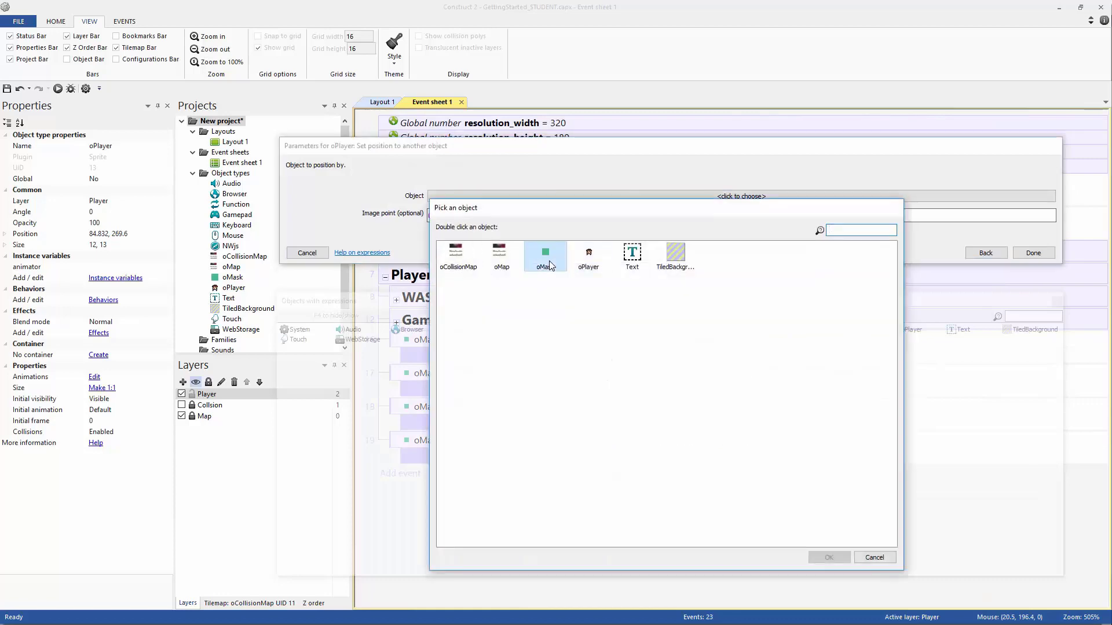
double_click(545, 255)
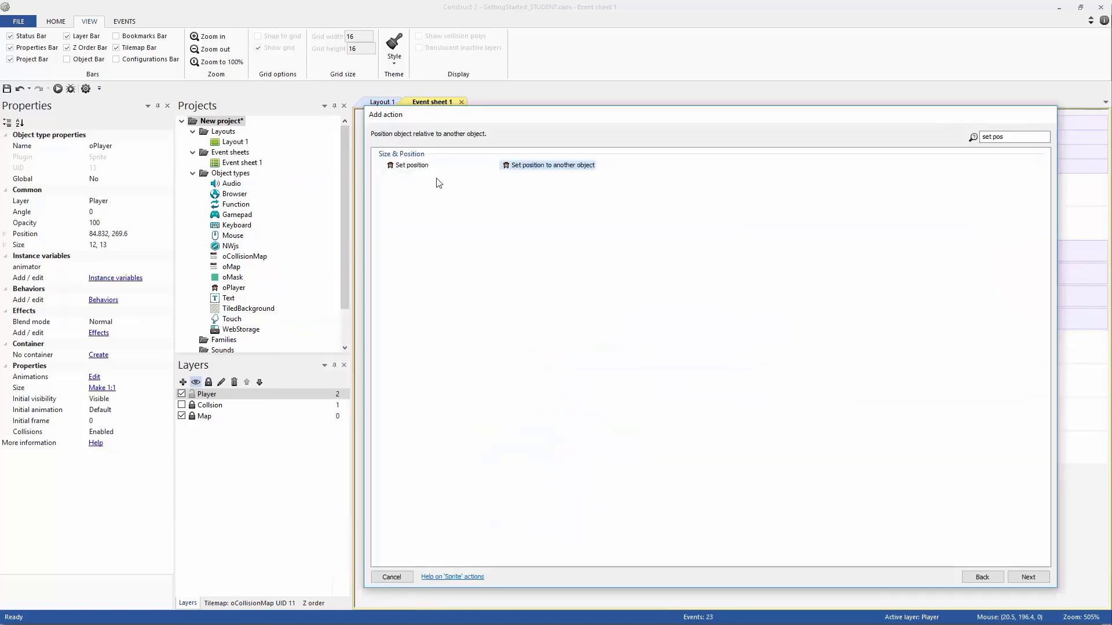
Add the Set position action for oPlayer with X as oMask.X and Y as oMask.Y.
double_click(412, 166)
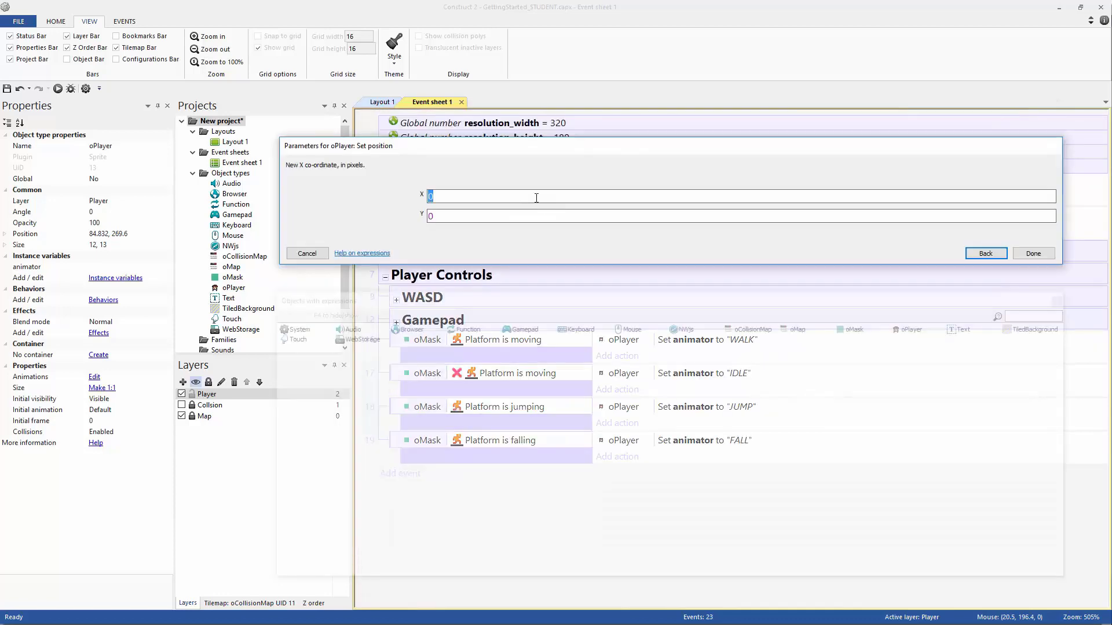
text(oMask.X)
key(Tab)
text(oMask.Y)
key(Return)
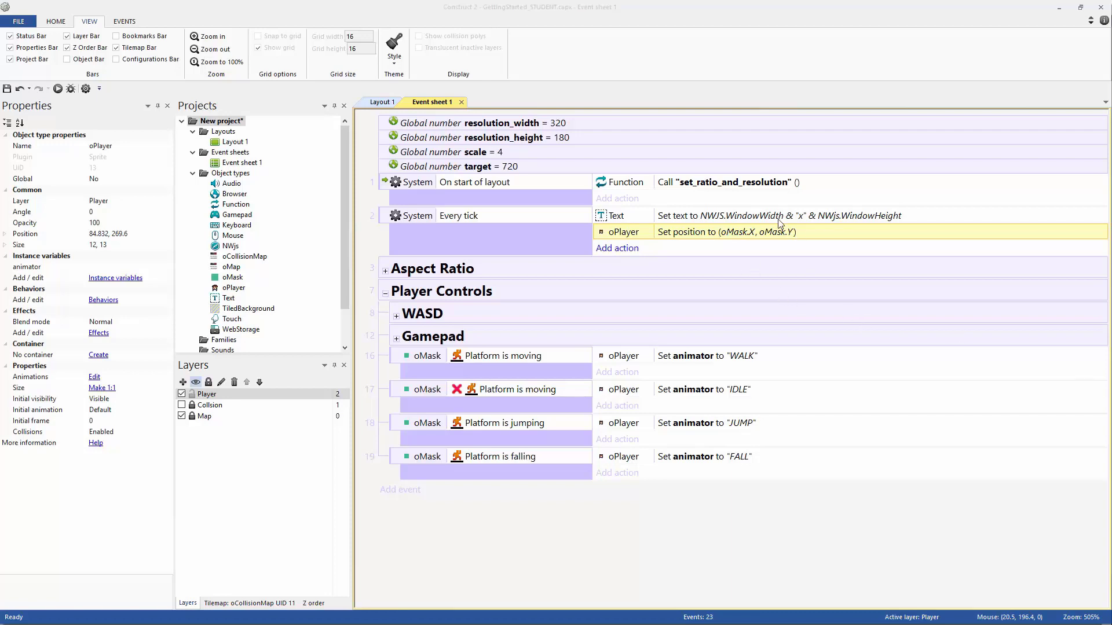
click(665, 235)
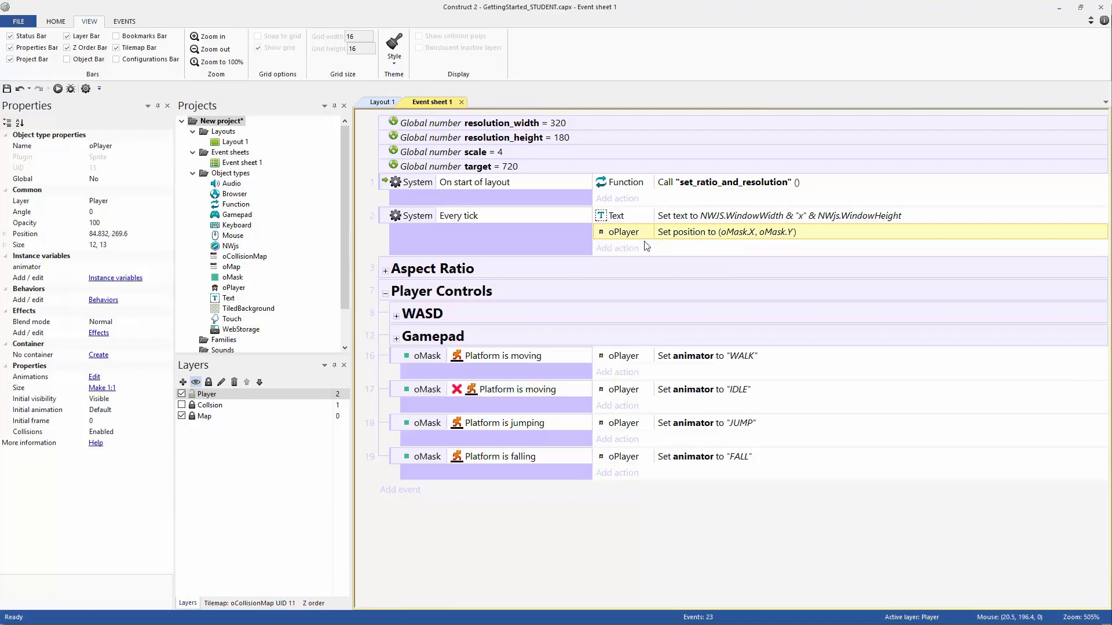
click(632, 359)
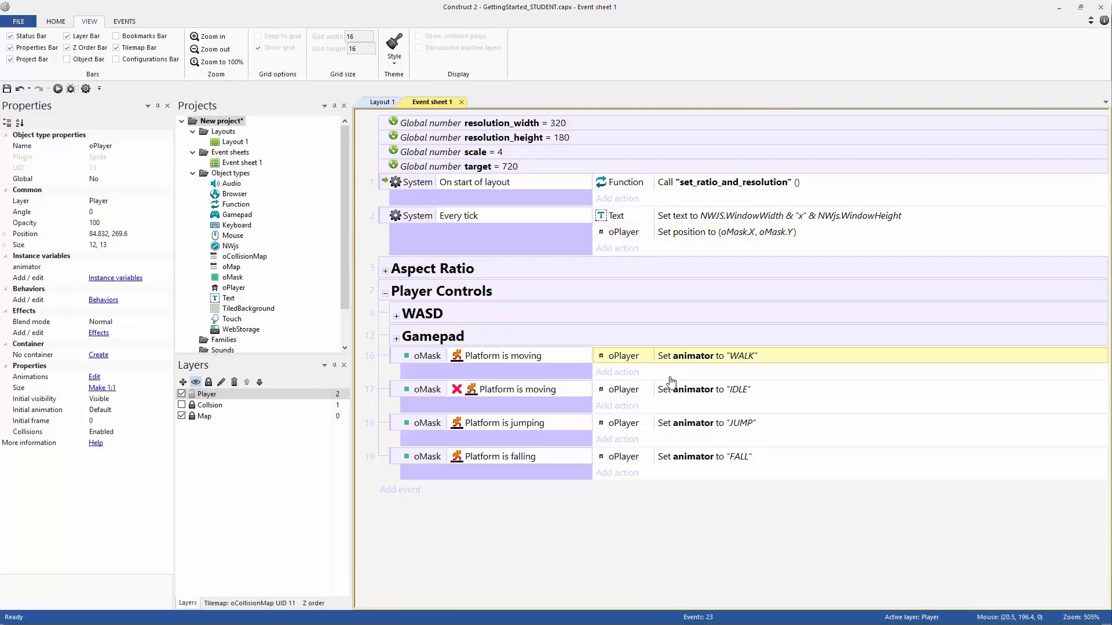
click(234, 288)
click(55, 268)
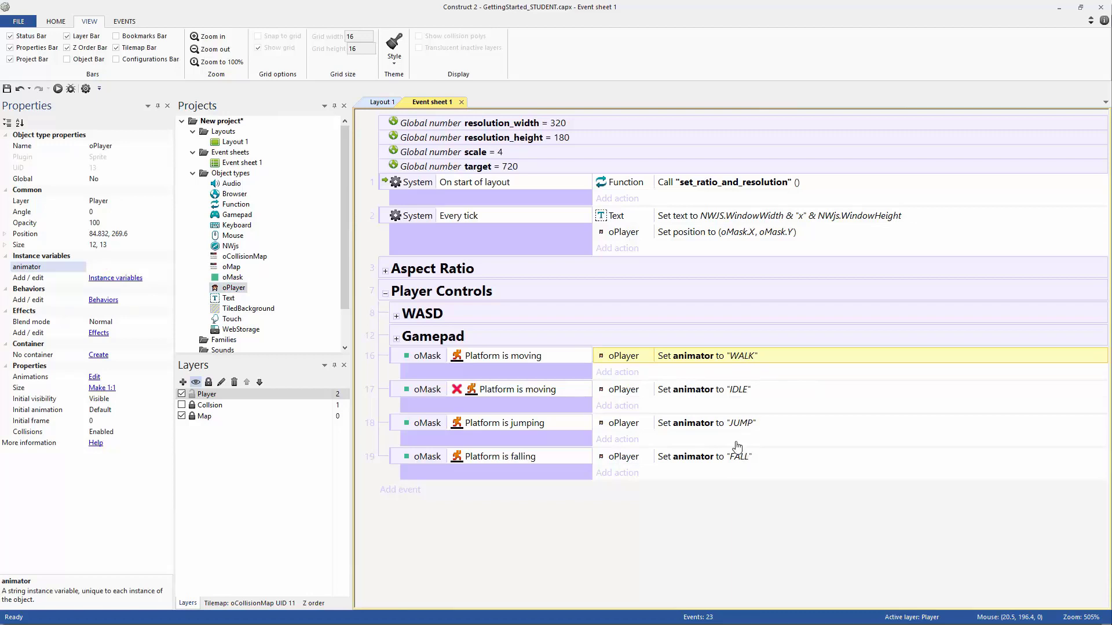
click(544, 356)
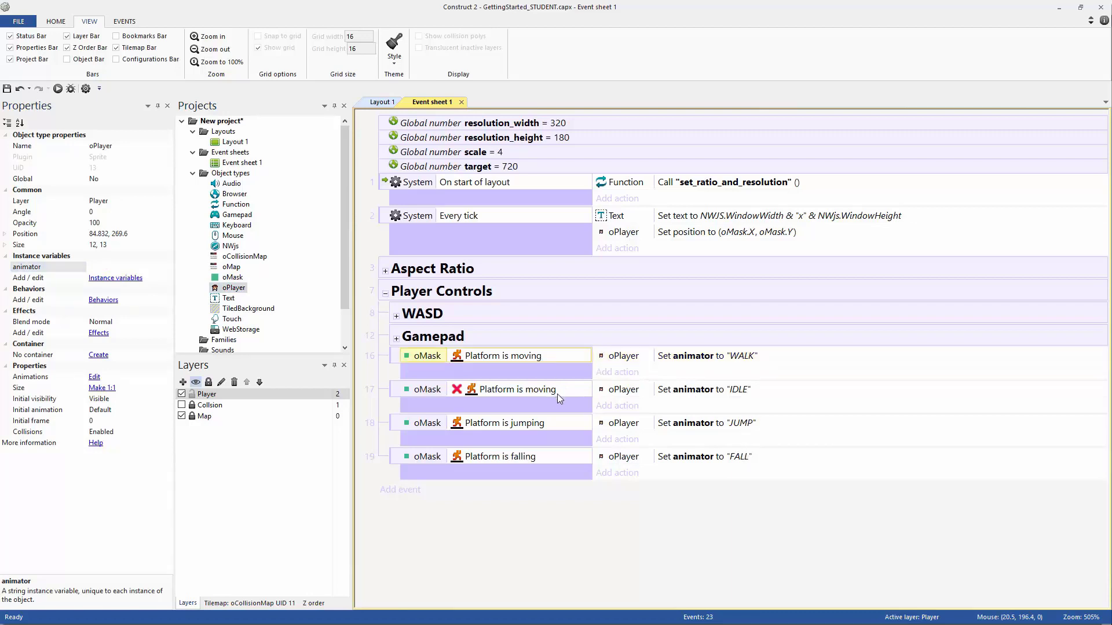
Add an oPlayer Set animation action to the Every tick event with the expression "ID_" & Self.animator.
click(546, 218)
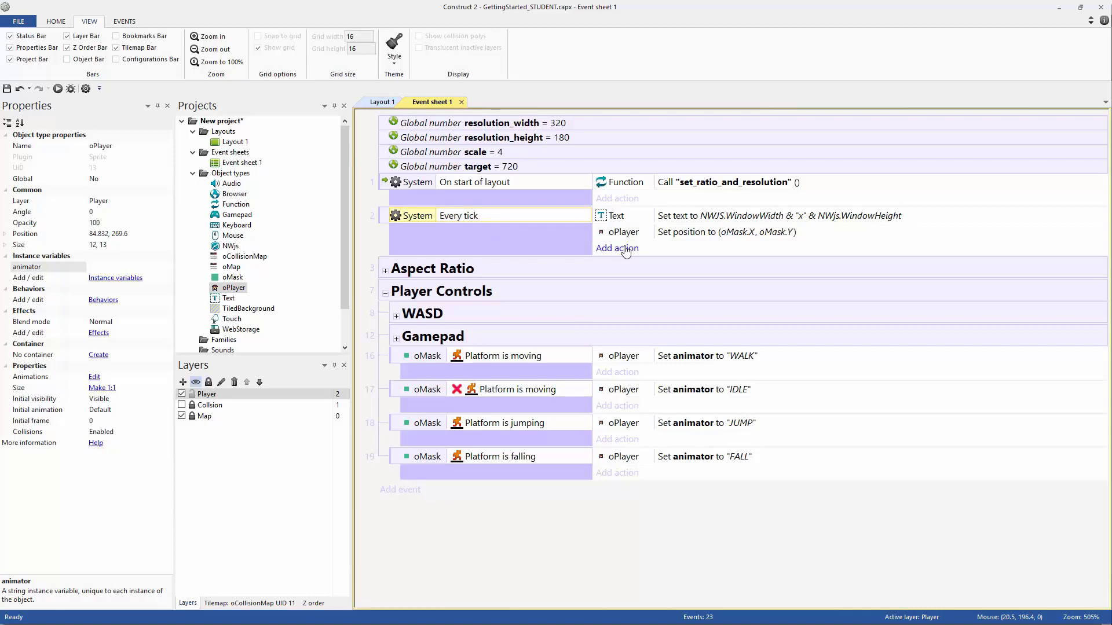
click(649, 249)
double_click(780, 163)
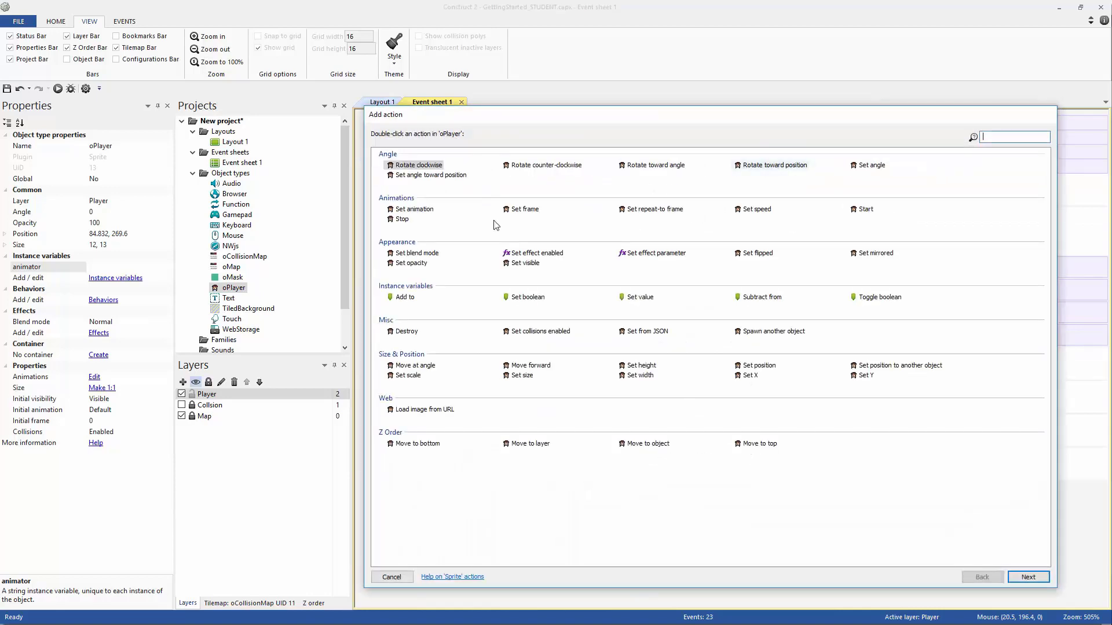
double_click(414, 209)
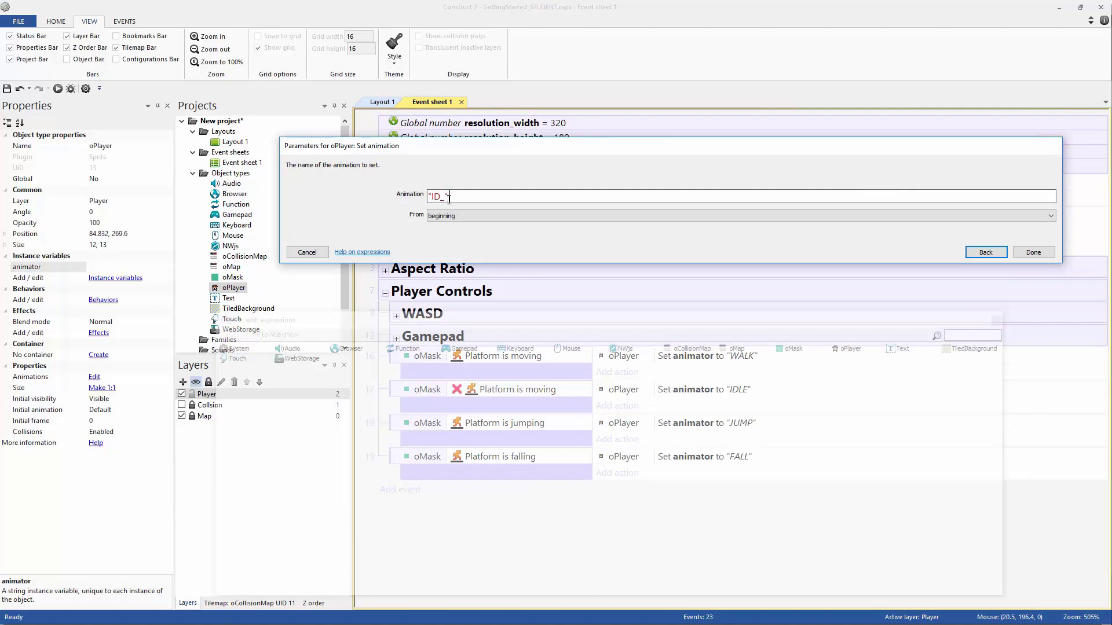
text(Self)
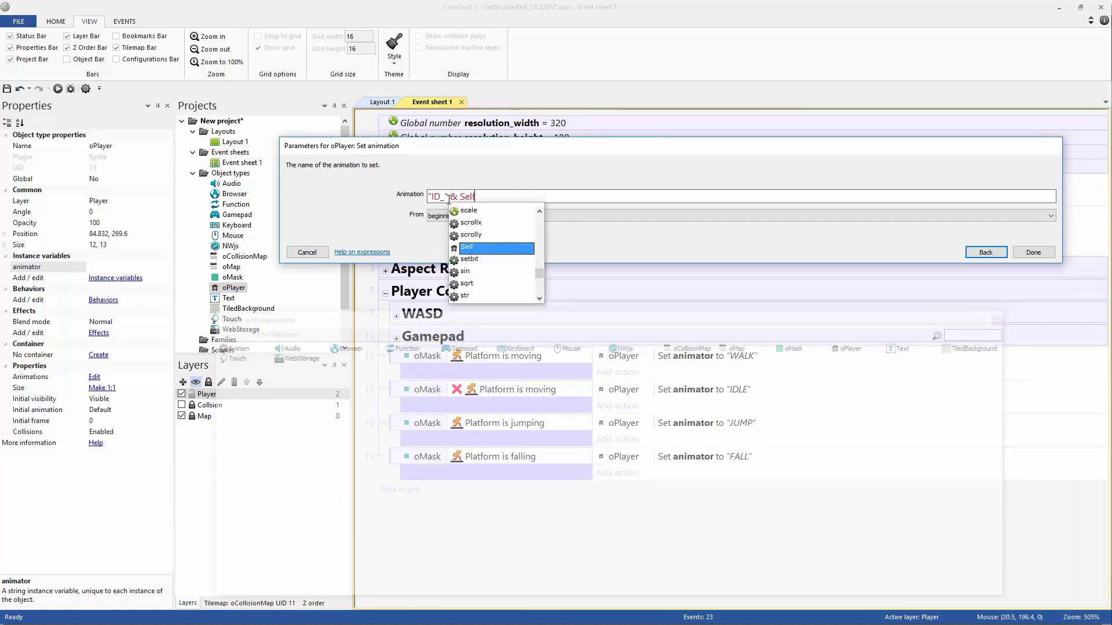
text(.anima)
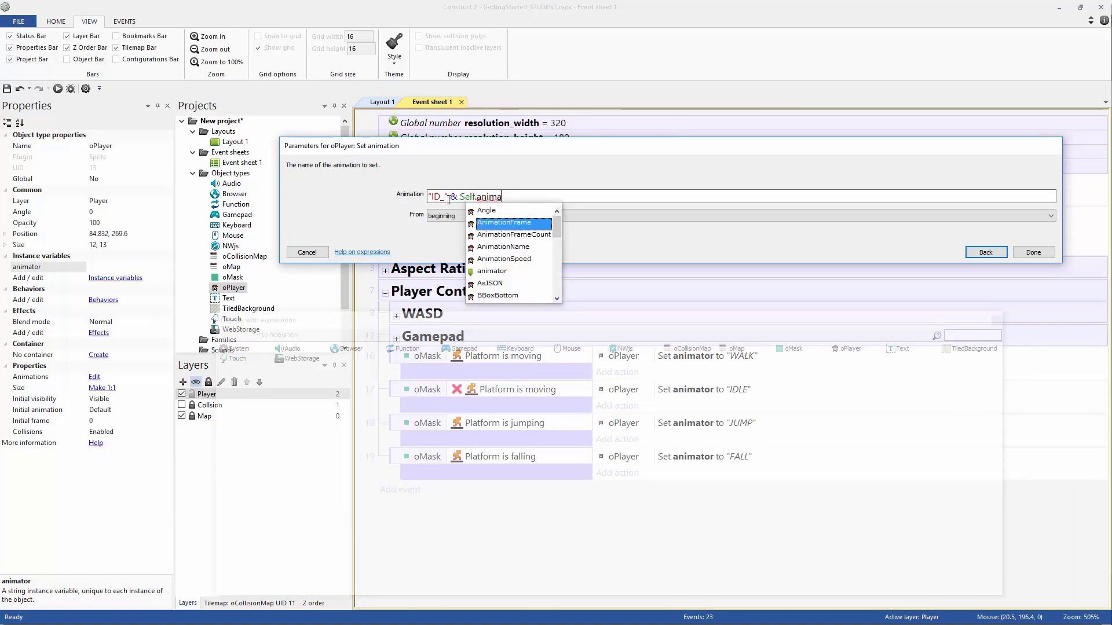
key(Down)
key(Down)
key(Down)
key(Down)
key(Return)
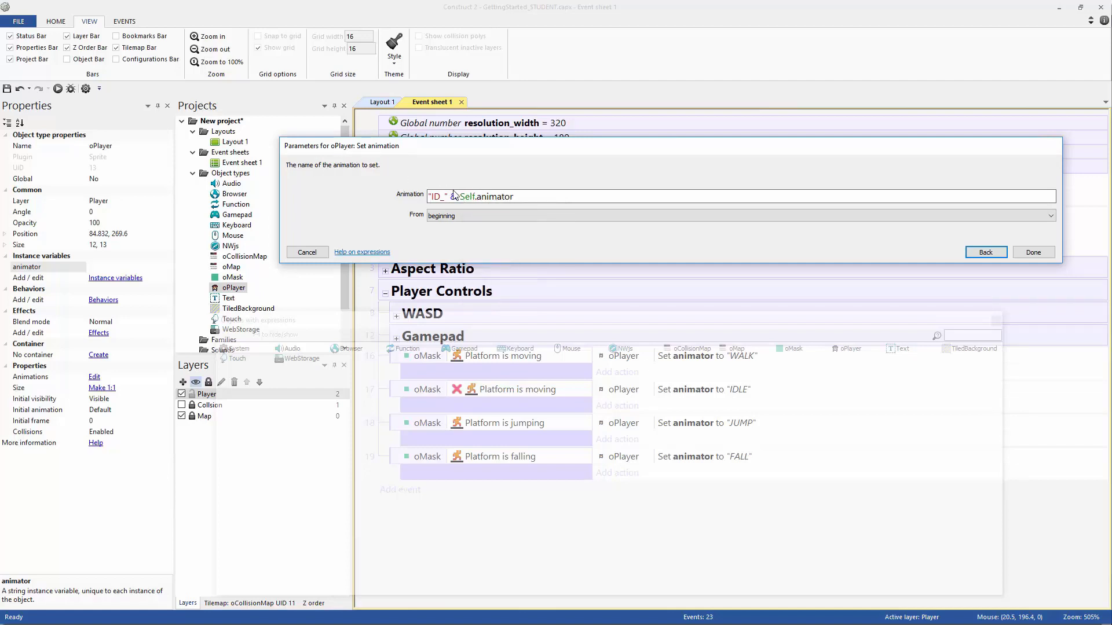
Try oPlayer in place of Self in the animation expression, and restore Self.
drag(476, 196, 461, 196)
text(oPlayer.)
key(BackSpace)
key(BackSpace)
key(BackSpace)
key(BackSpace)
key(BackSpace)
key(BackSpace)
key(BackSpace)
key(BackSpace)
text(Self.)
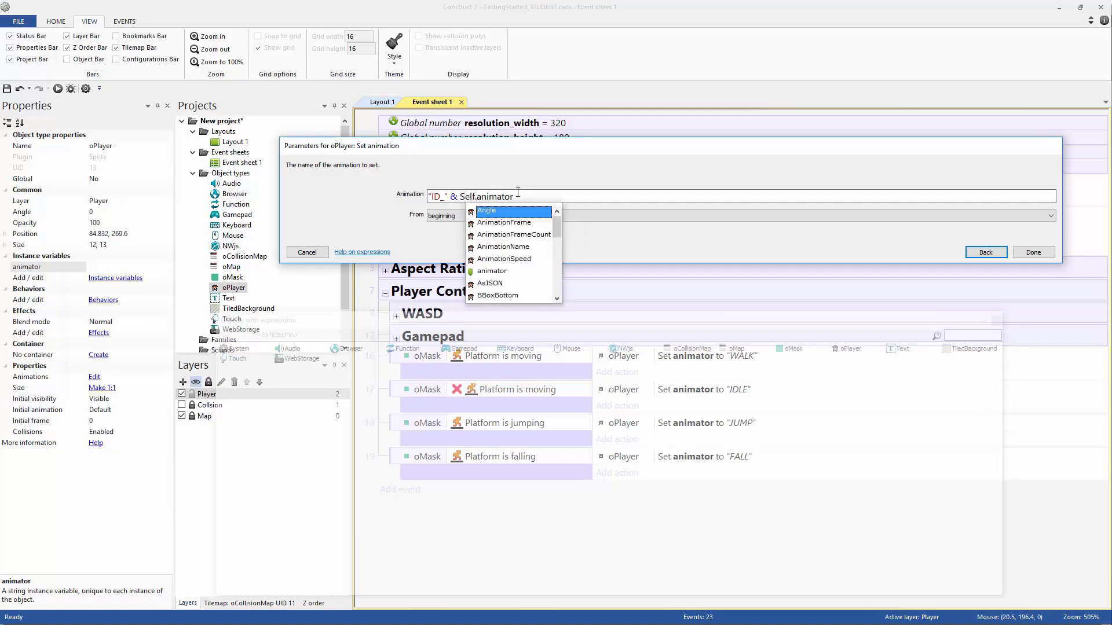
click(530, 194)
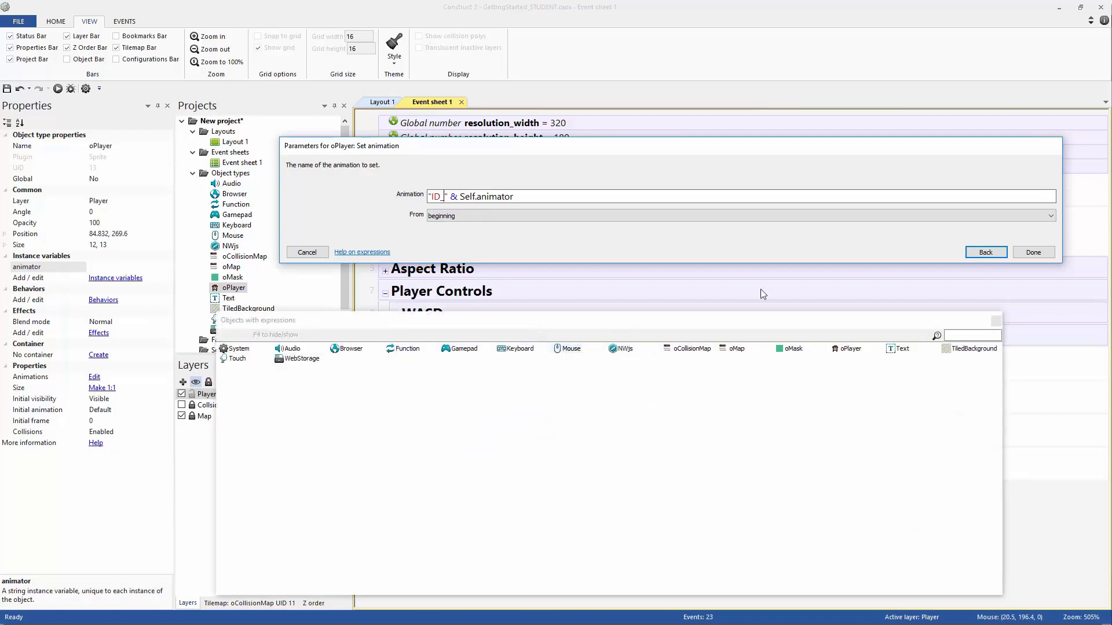
Hide the expressions list, try sample state names such as WALK after the "ID_" prefix, and remove them again.
click(996, 320)
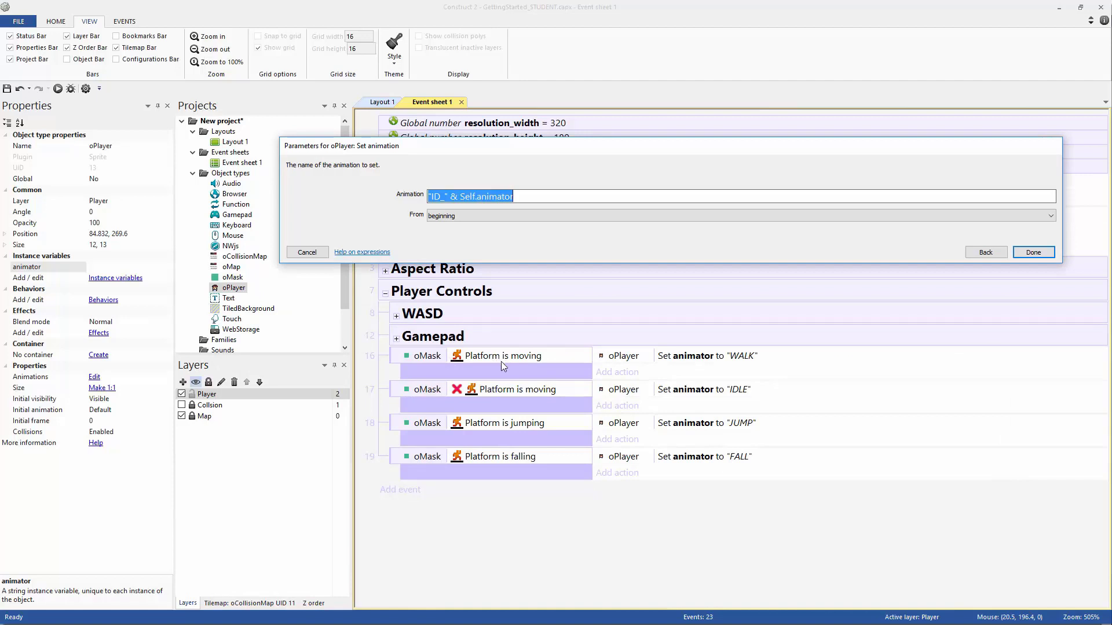
click(444, 198)
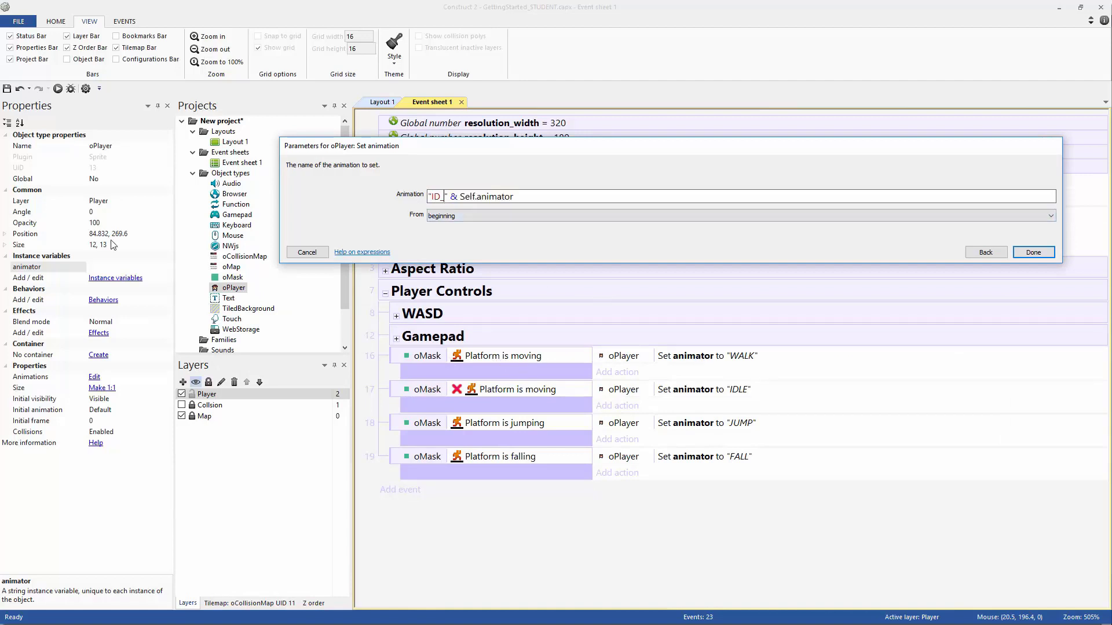
text(WALK)
key(BackSpace)
key(BackSpace)
key(BackSpace)
key(BackSpace)
drag(480, 196, 460, 198)
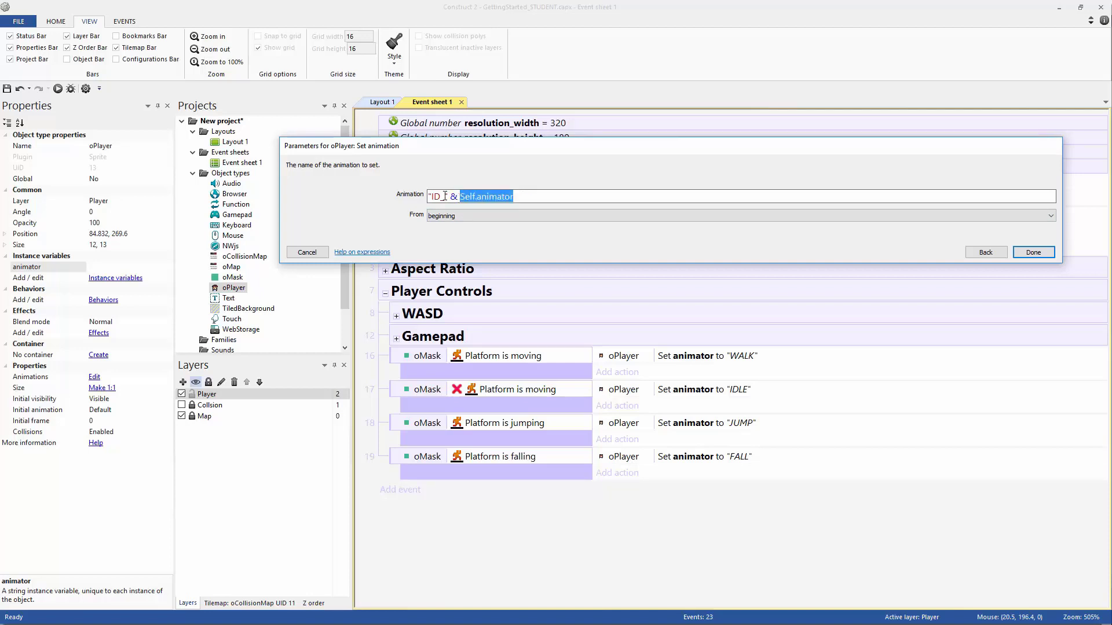
click(445, 196)
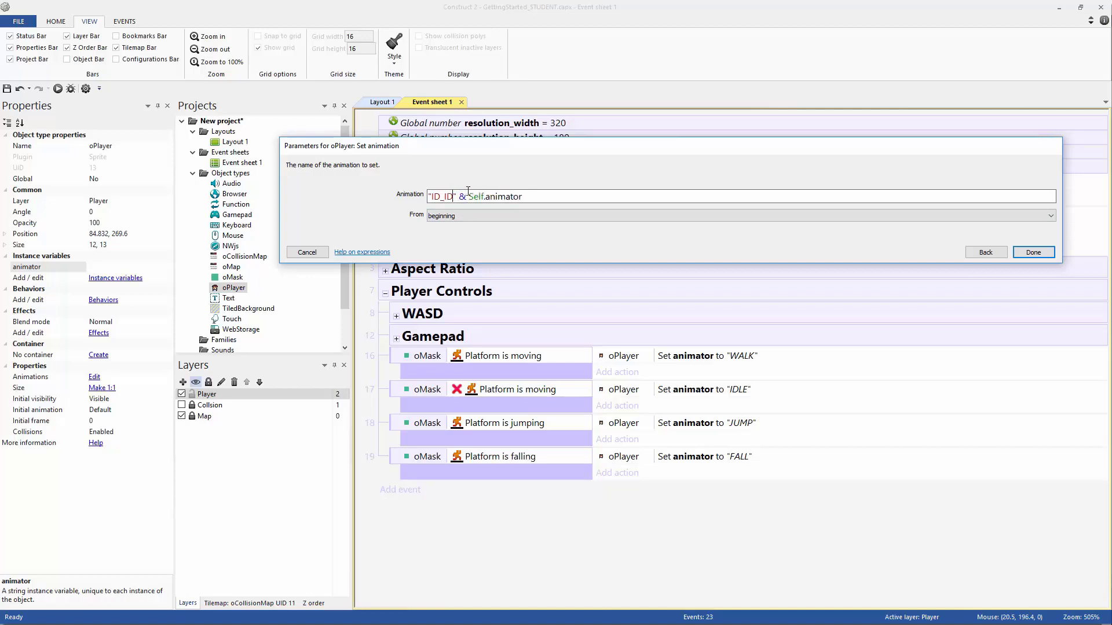
text(JU)
key(BackSpace)
key(BackSpace)
text(F)
key(BackSpace)
Confirm oPlayer's Set animation action with "ID_" & Self.animator, playing from the beginning.
click(1045, 258)
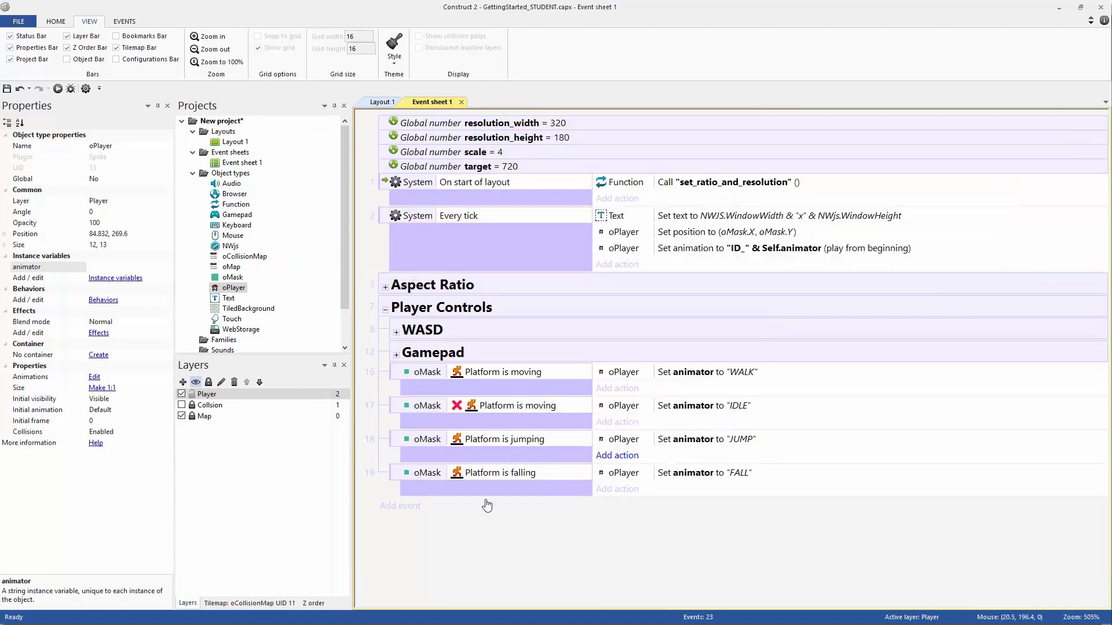
click(397, 479)
click(655, 478)
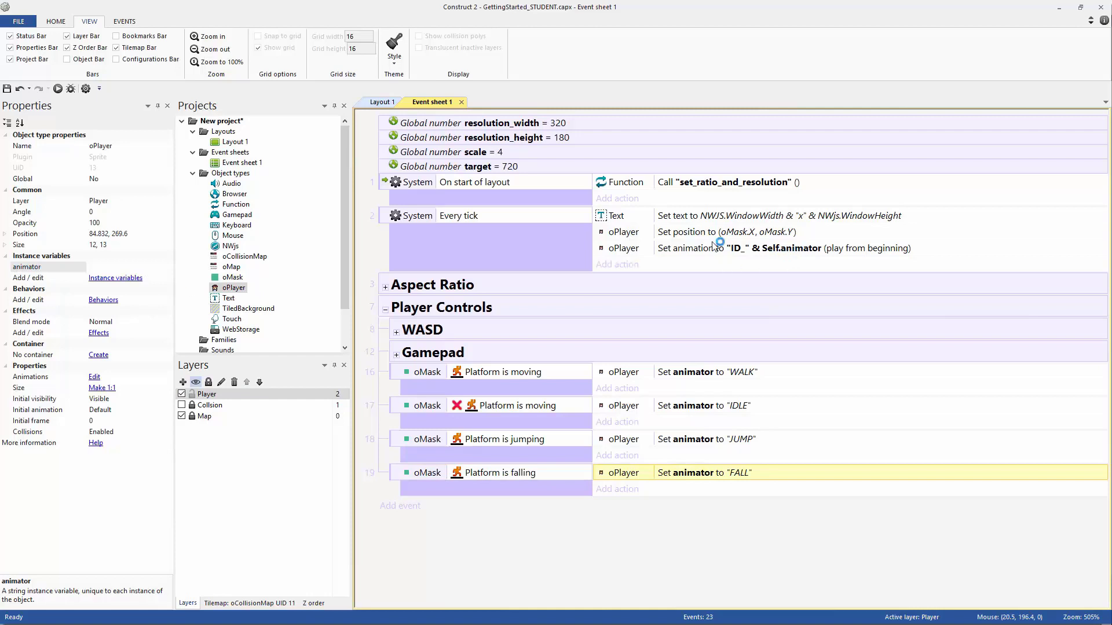
Run a preview of Layout 1 and move the player left and right to check its walk and idle animations.
click(382, 102)
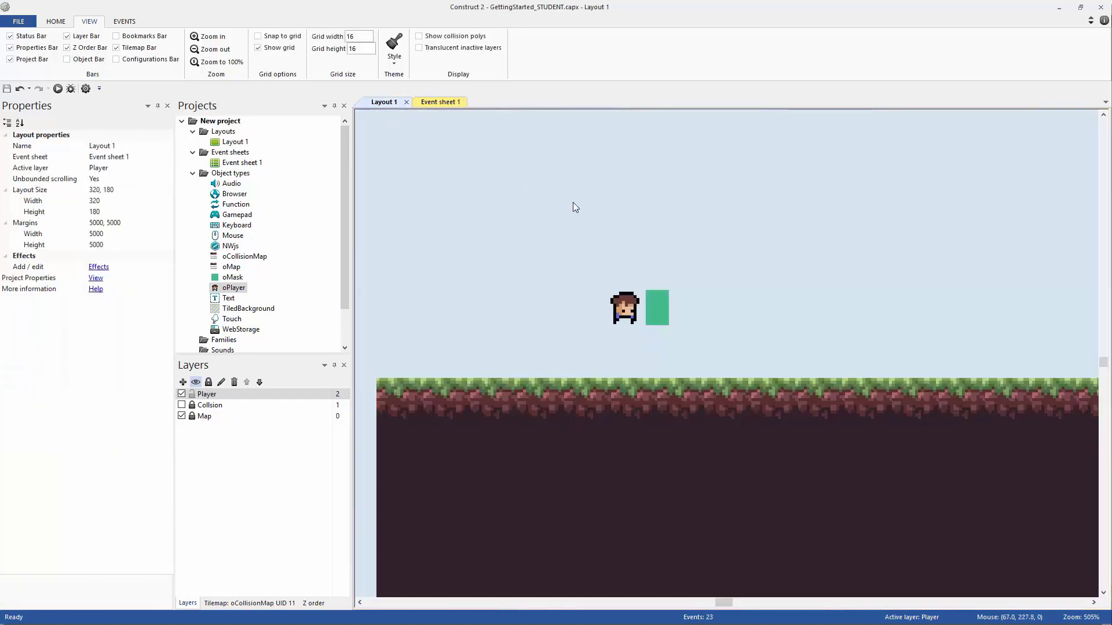
click(57, 88)
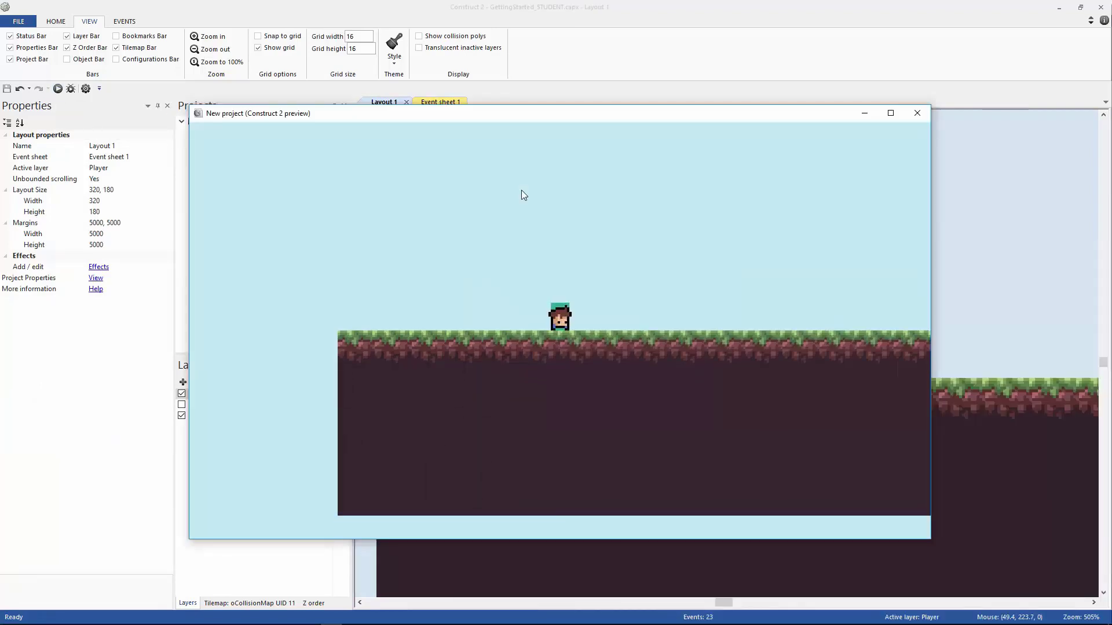
key(Right)
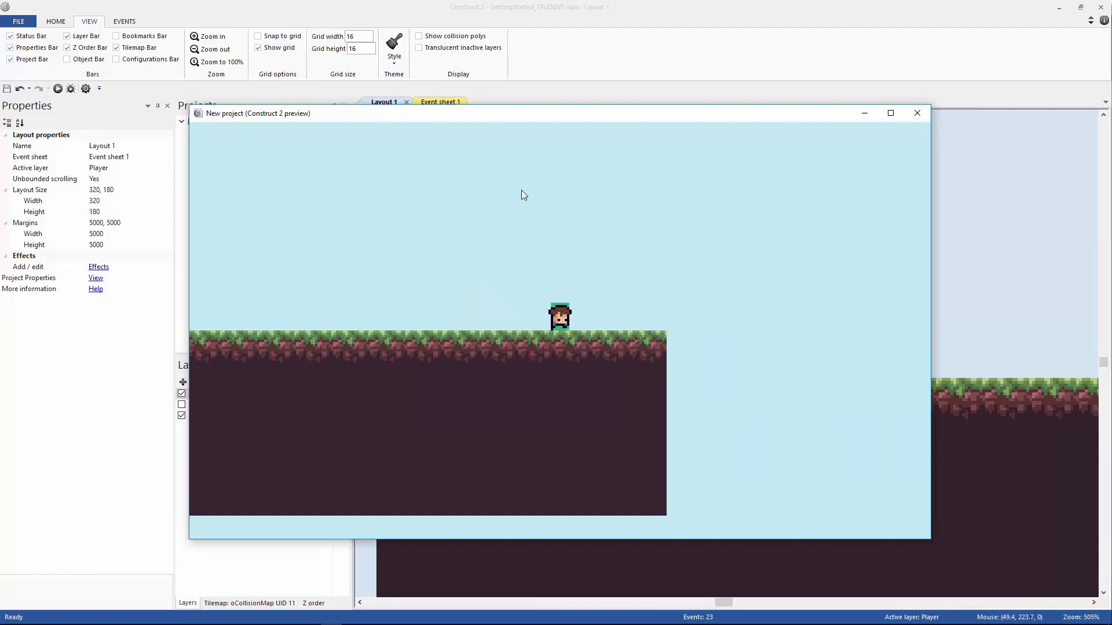
key(Left)
key(Right)
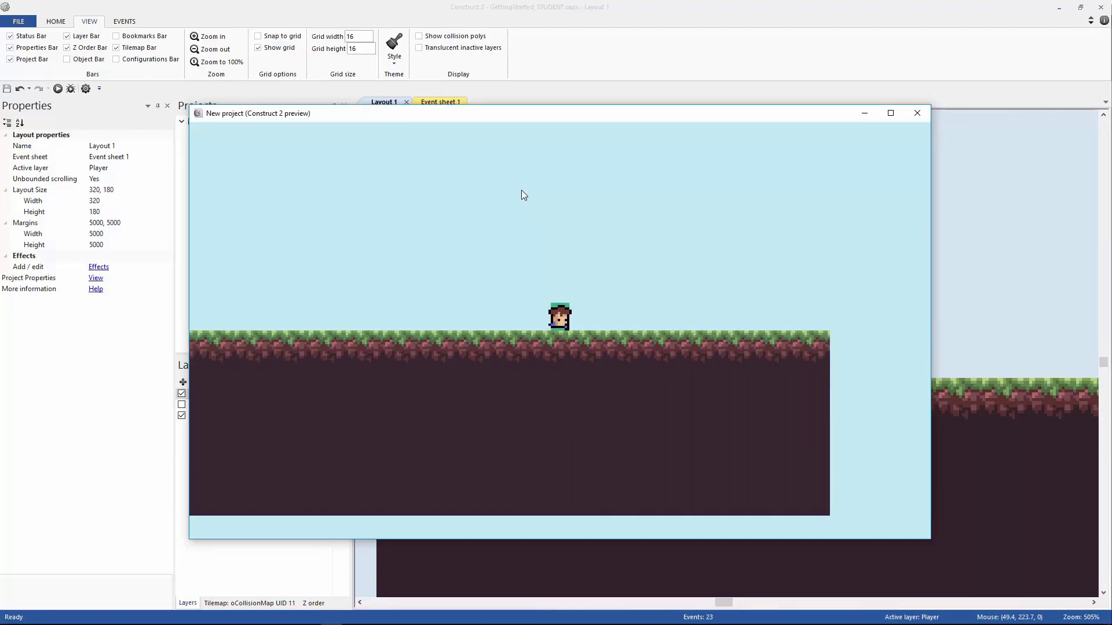
key(Right)
key(Left)
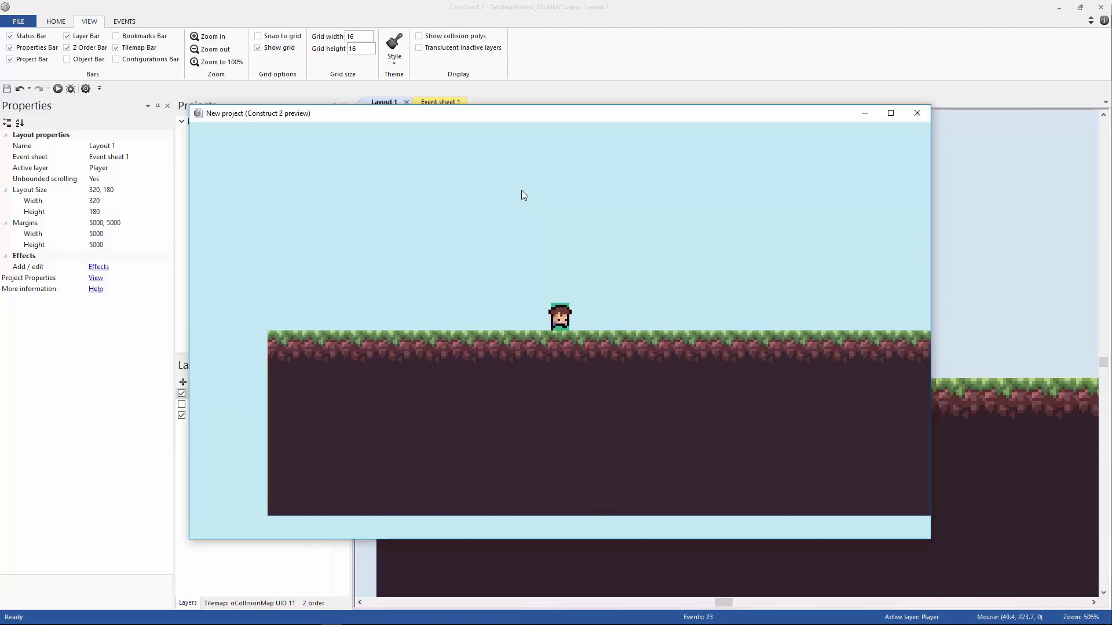
key(Right)
Make the player jump repeatedly in the preview to check its jump and fall animations.
key(Up)
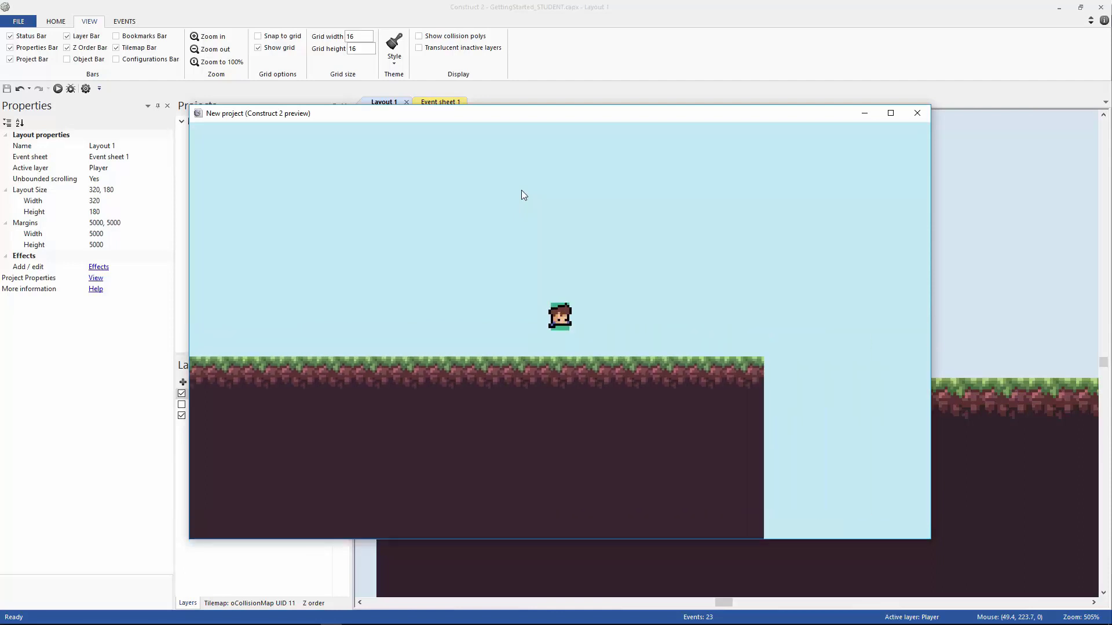
key(Up)
key(Up)
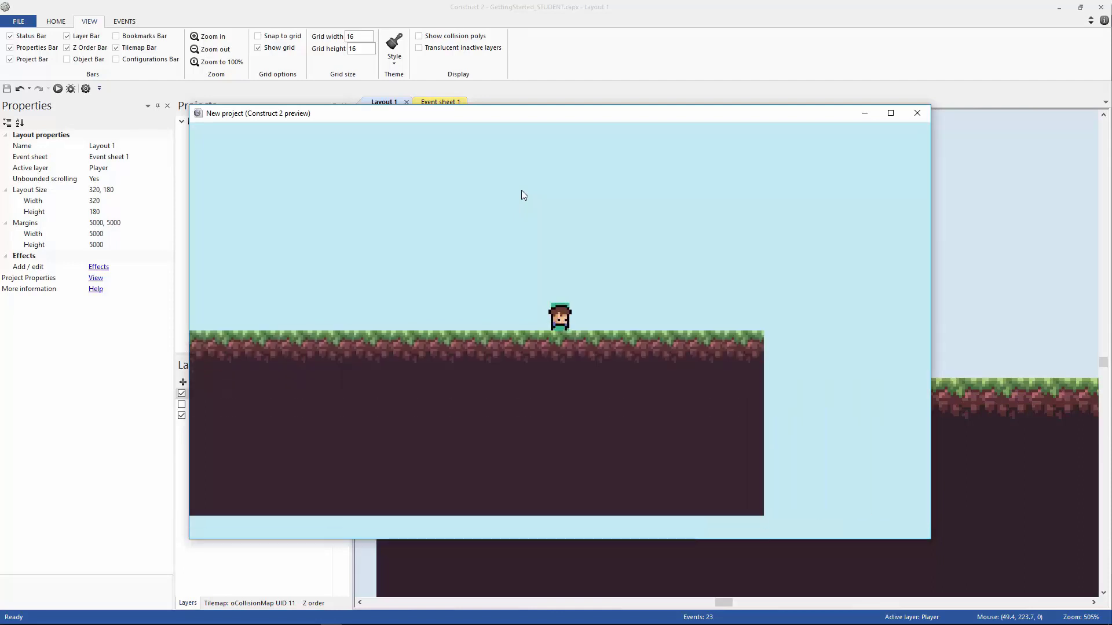
key(Up)
key(Up)
key(Up)
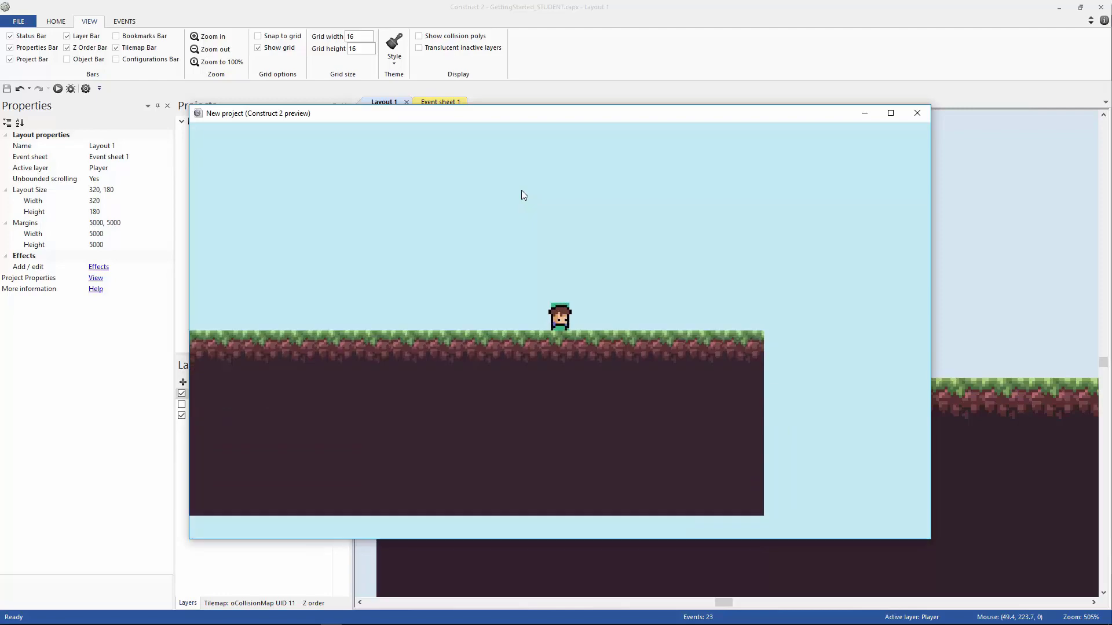
Close the preview and open the oPlayer sprite from the layout in the image editor.
click(920, 112)
click(630, 306)
double_click(628, 300)
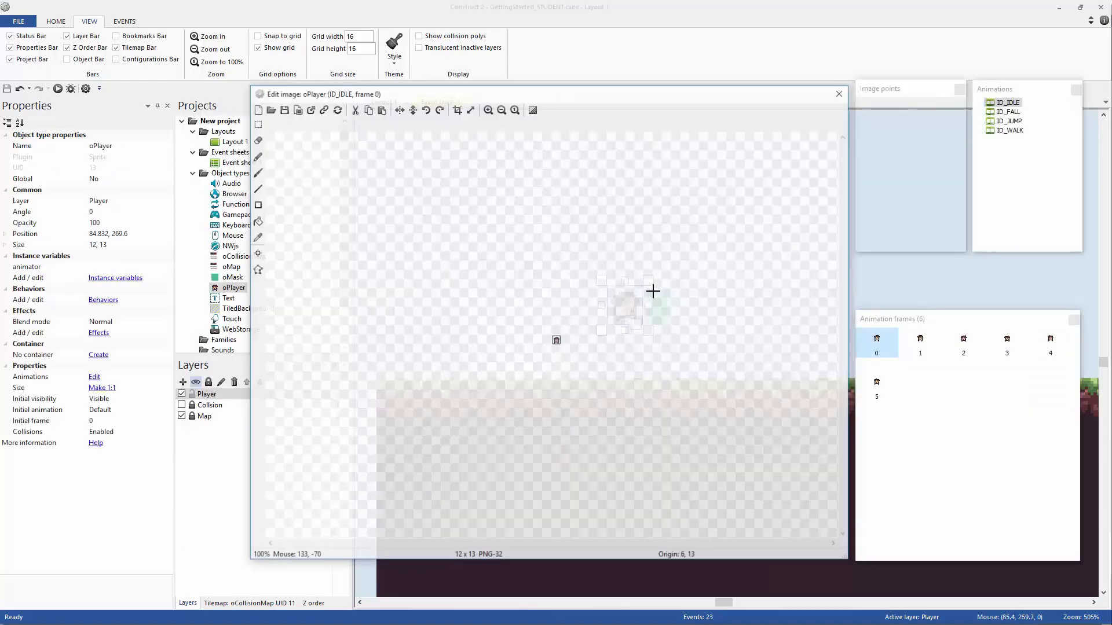
click(488, 110)
click(488, 109)
click(488, 109)
click(488, 110)
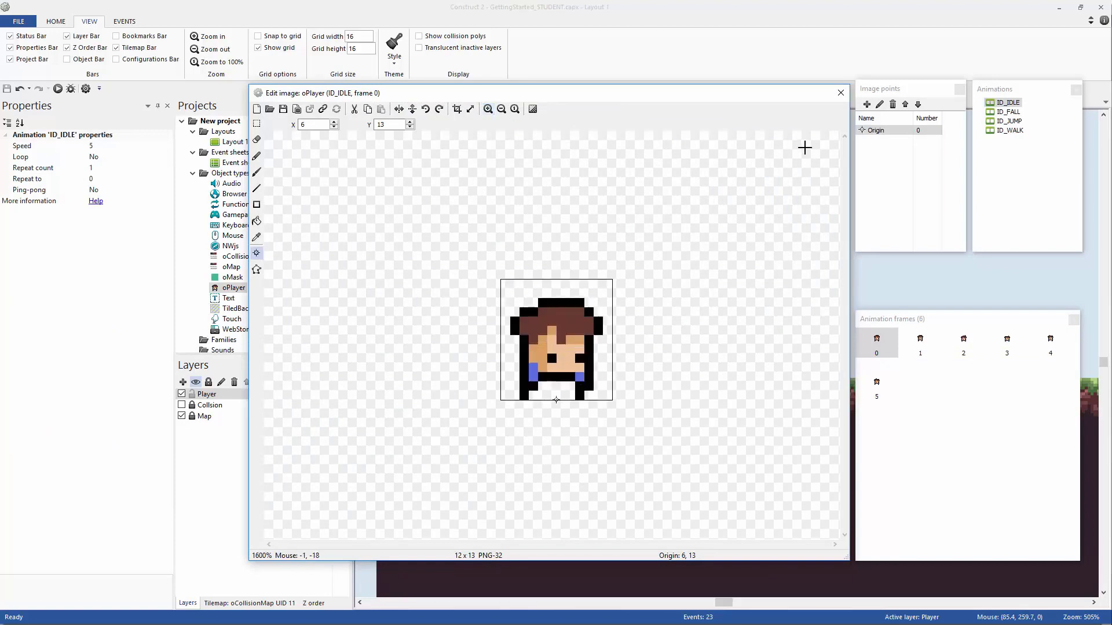
Set the animation speed of ID_IDLE to 10 and that of ID_WALK to 12.
click(1008, 104)
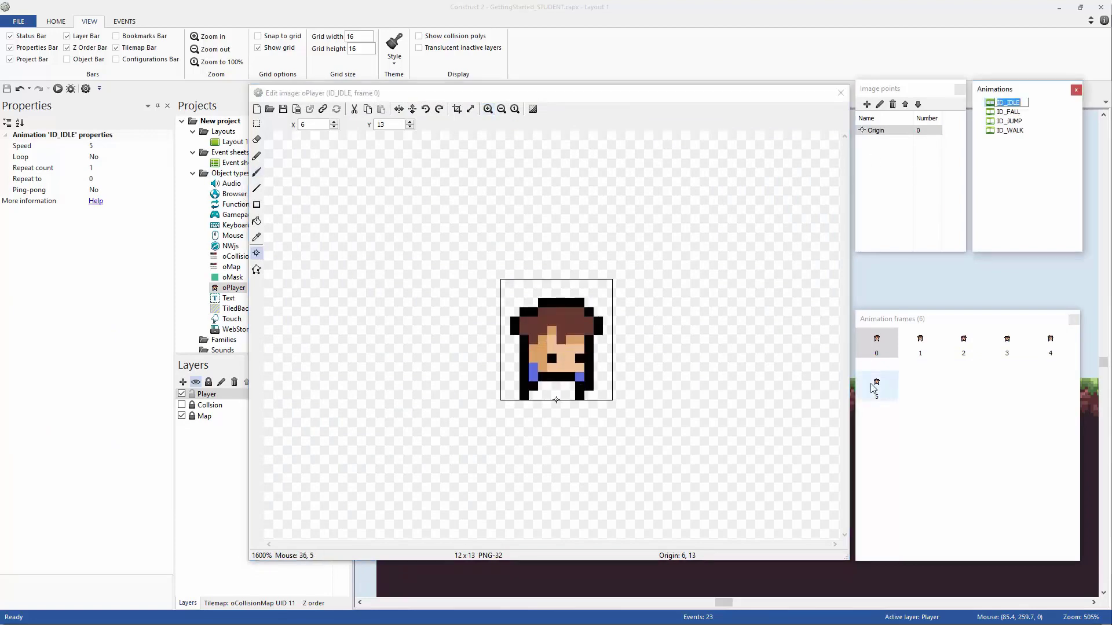
click(128, 149)
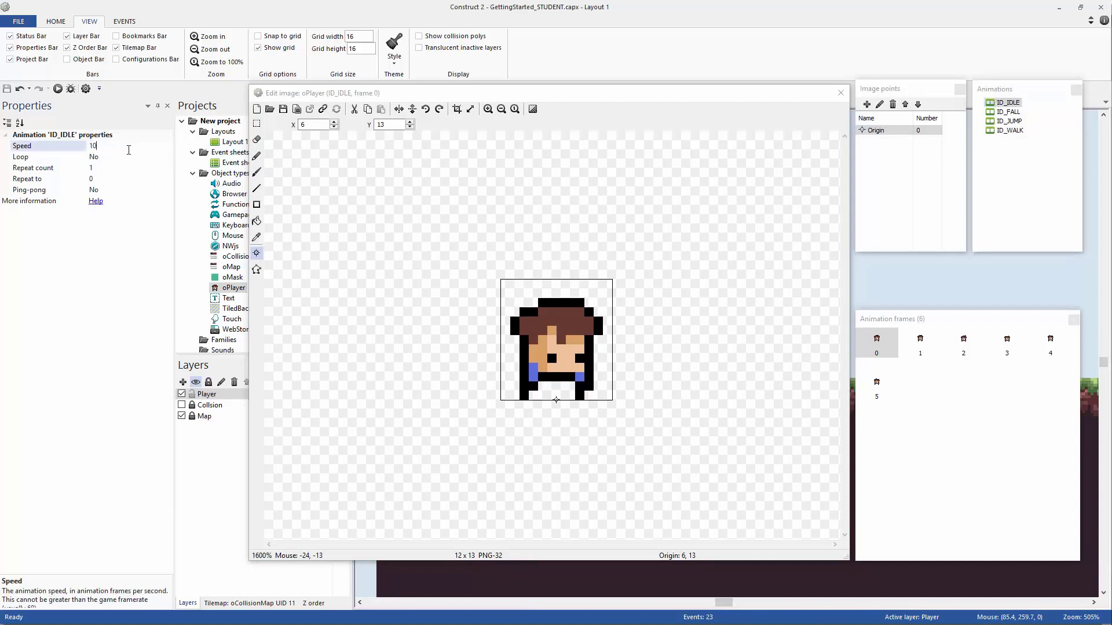
key(Return)
click(118, 147)
click(1018, 131)
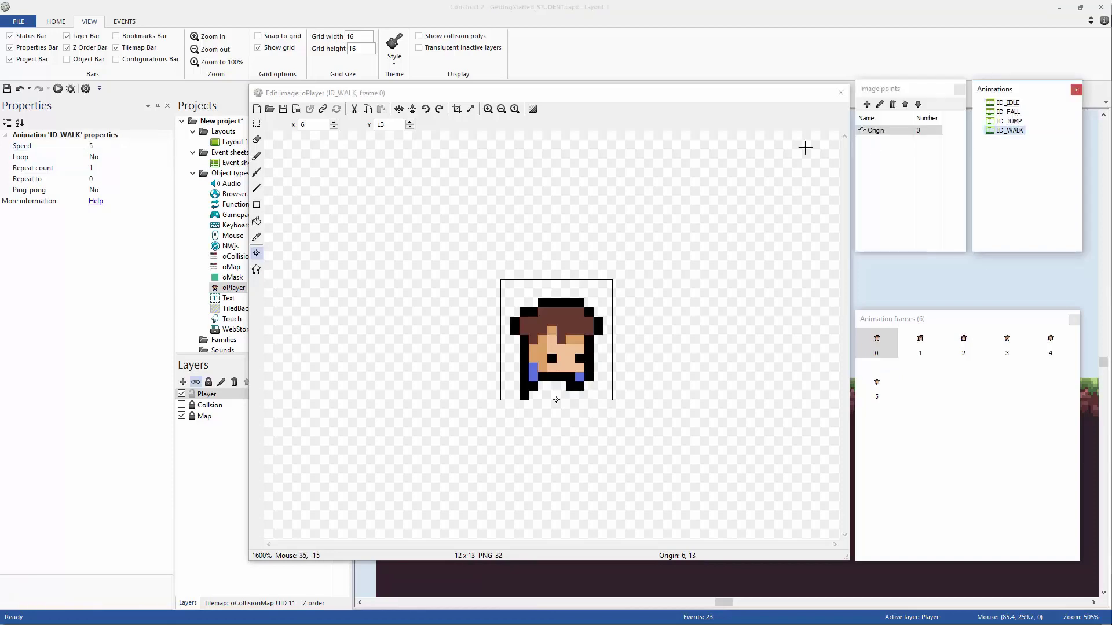
click(112, 149)
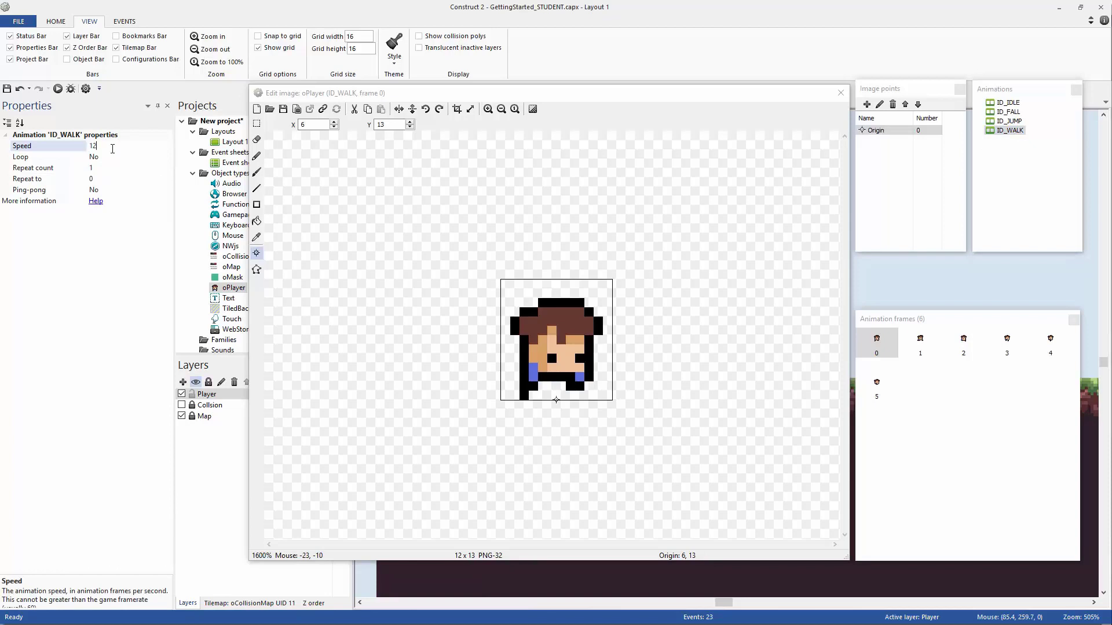
Review the speed settings of oPlayer's idle, fall, walk and jump animations and close the image editor.
click(1008, 104)
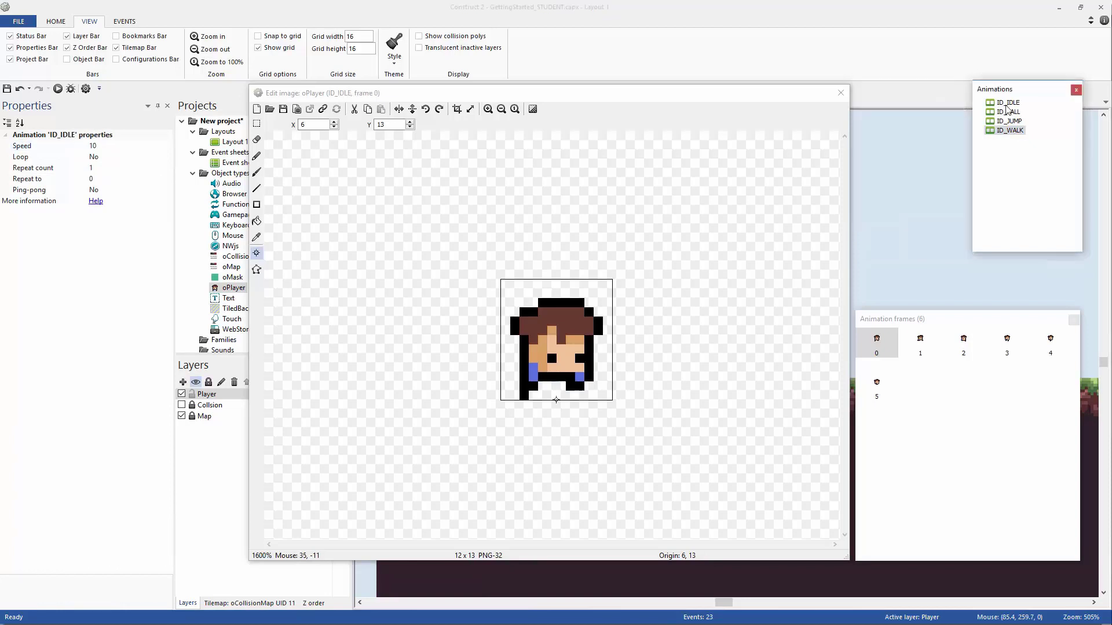
click(1009, 112)
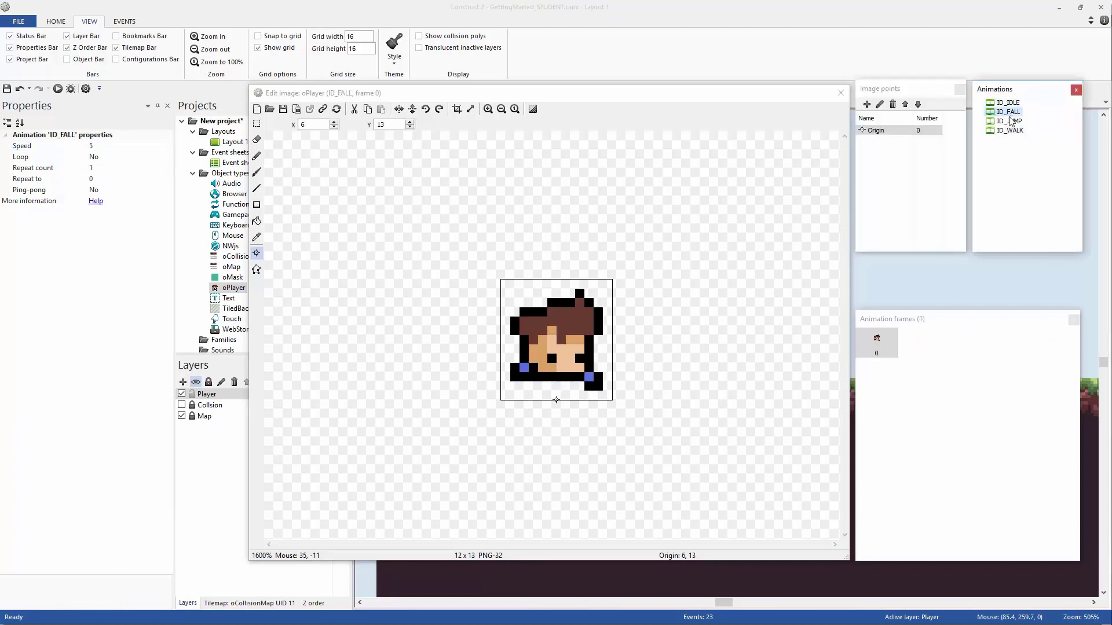
click(1009, 131)
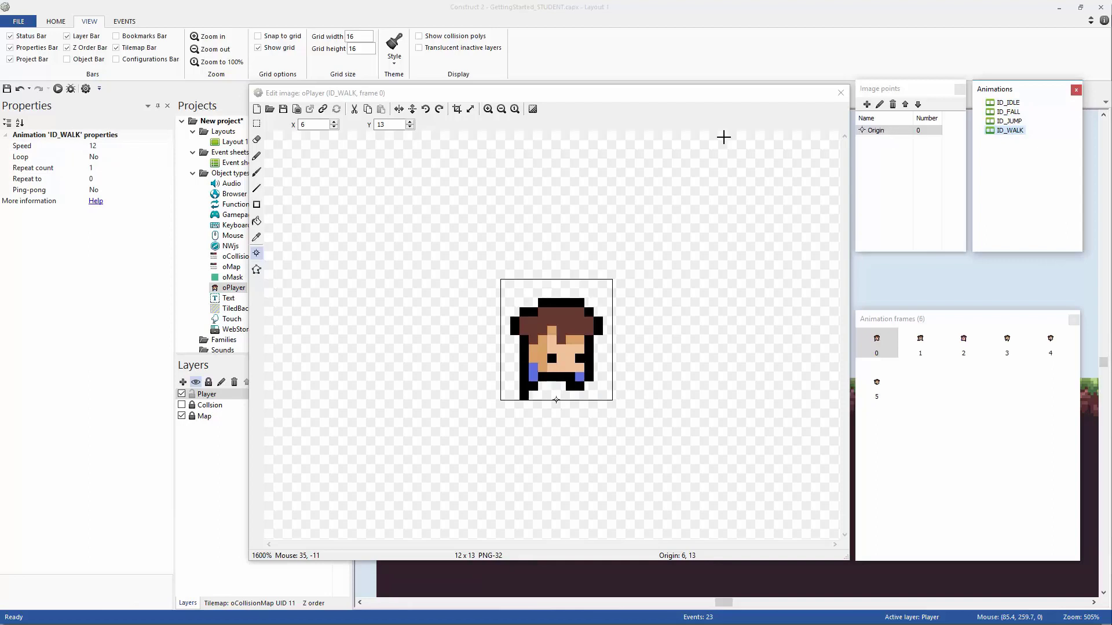
click(1007, 122)
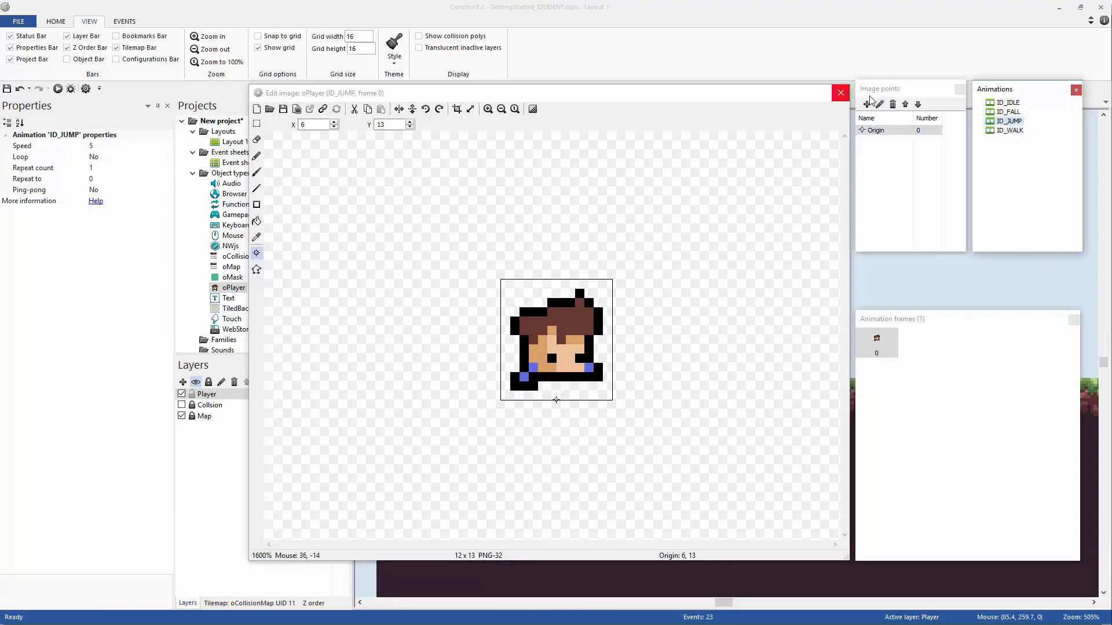
click(1015, 130)
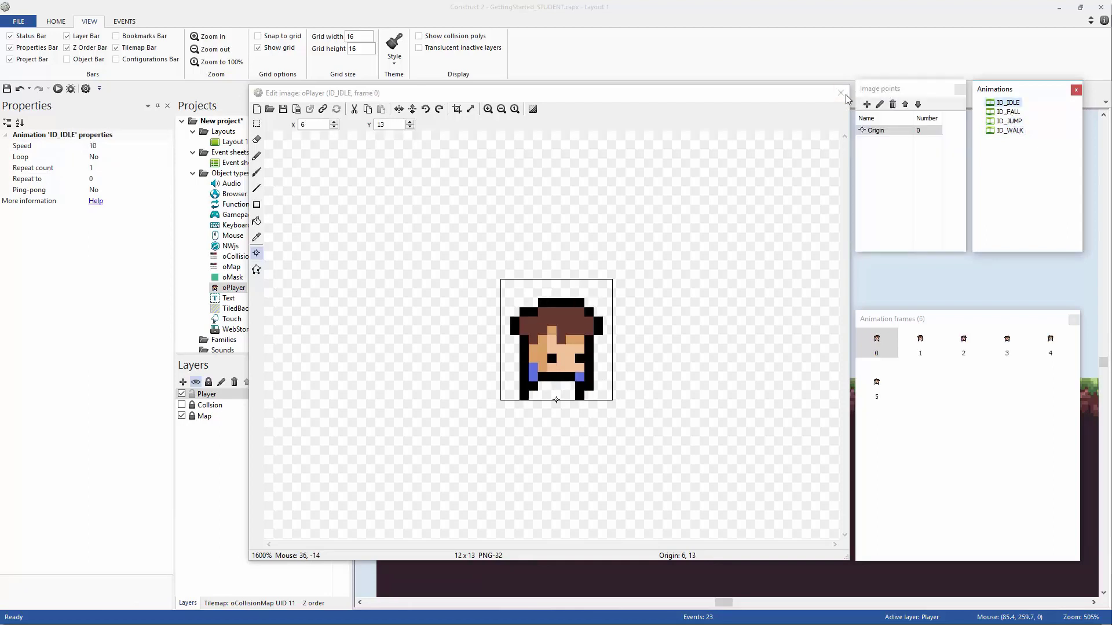
click(841, 93)
Preview Layout 1, move the player left and right to check the idle and walk animation speeds, and close the preview.
click(57, 89)
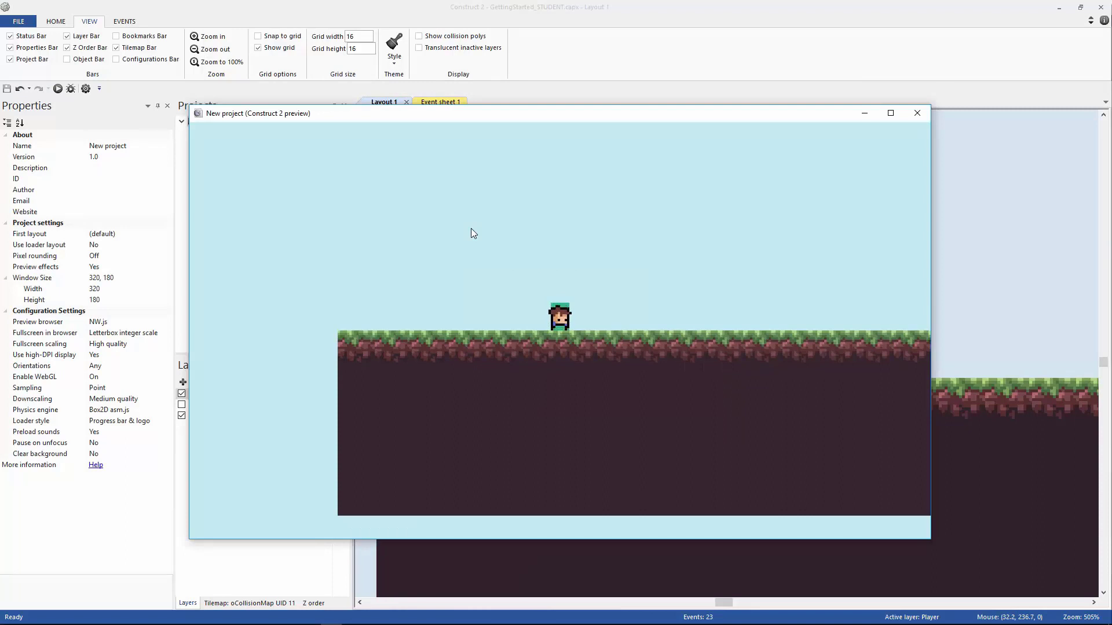
key(Right)
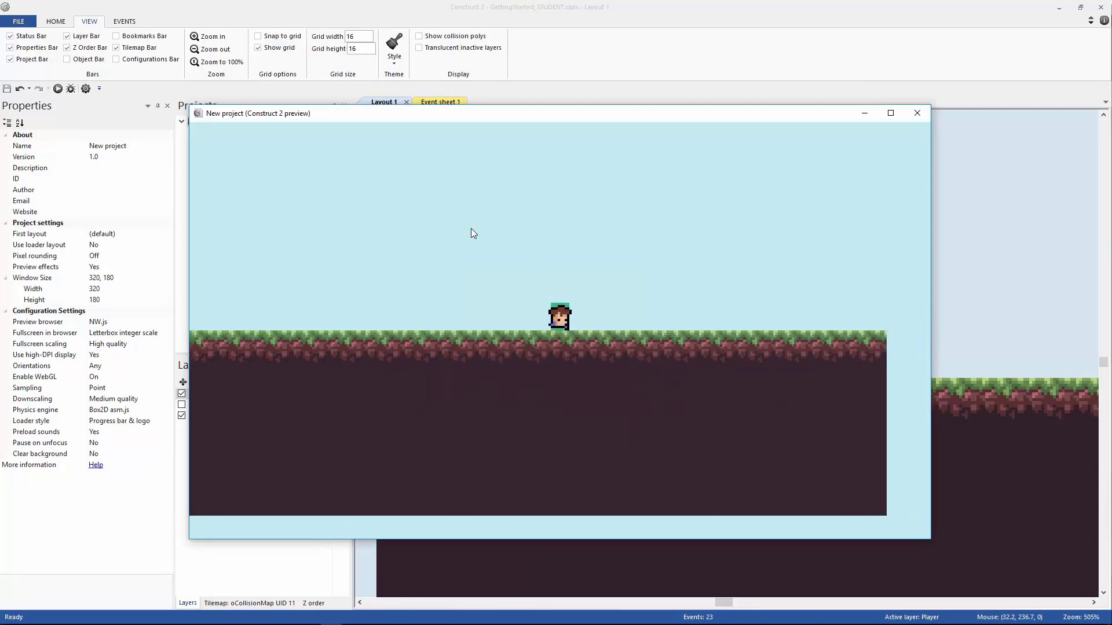
key(Left)
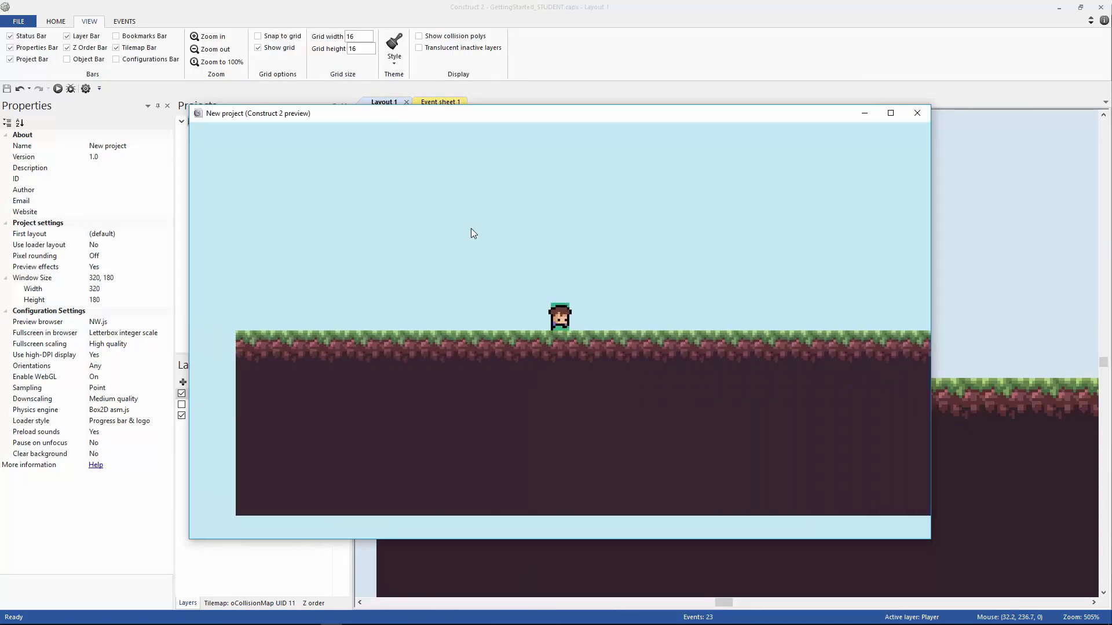
key(Right)
key(Left)
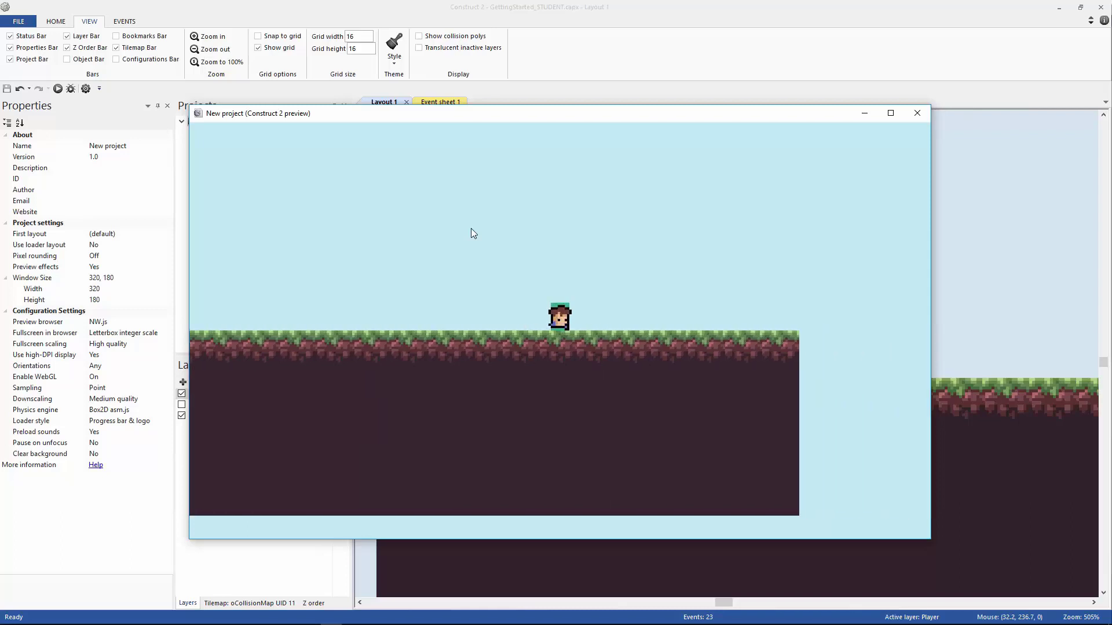
key(Right)
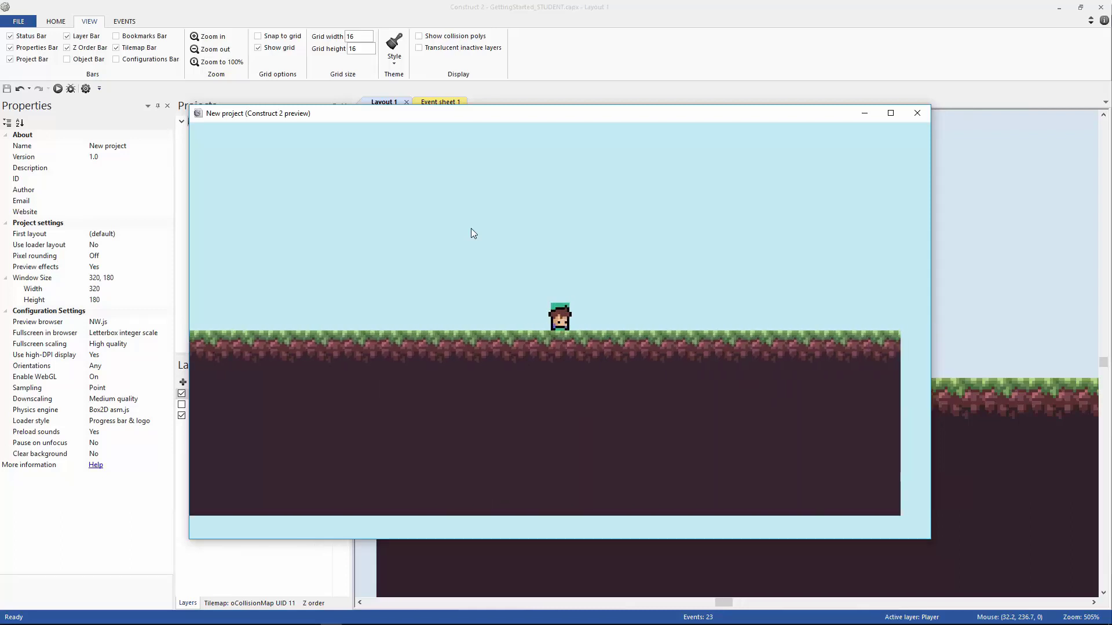
key(Left)
key(Right)
key(Left)
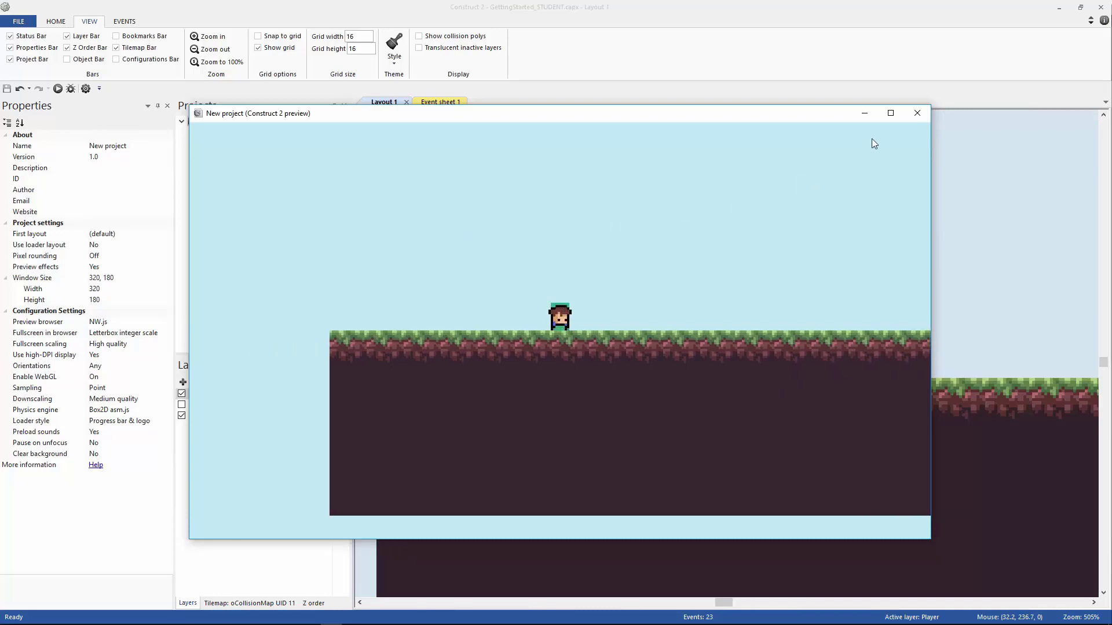
click(910, 113)
In Event sheet 1, put the four oMask platform-state events into a new event group named "Player Animations".
click(452, 102)
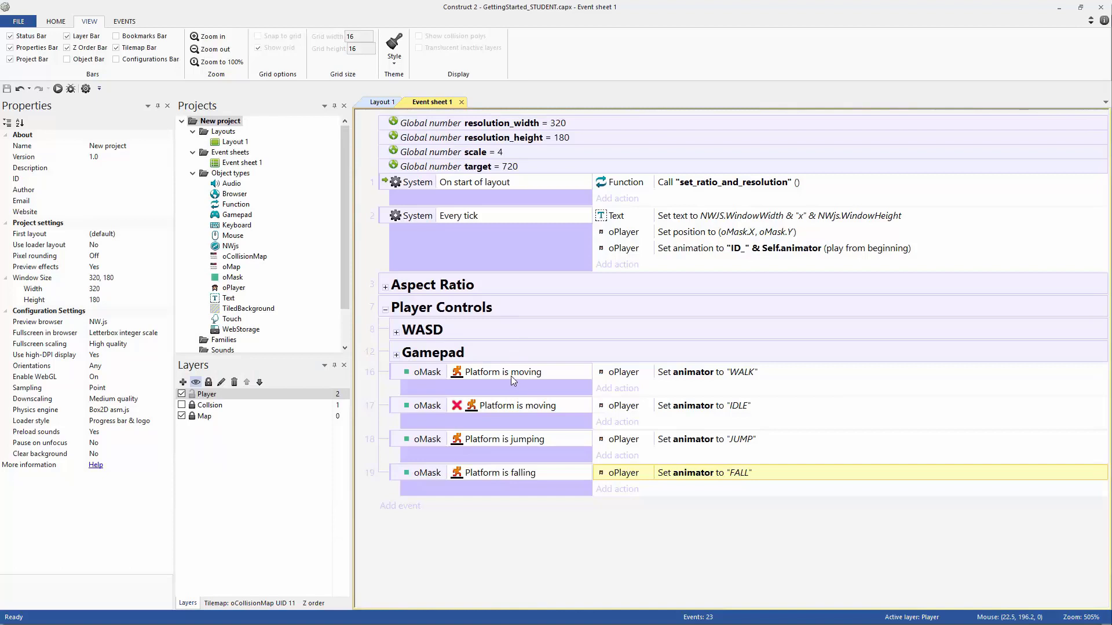
click(398, 374)
text(g)
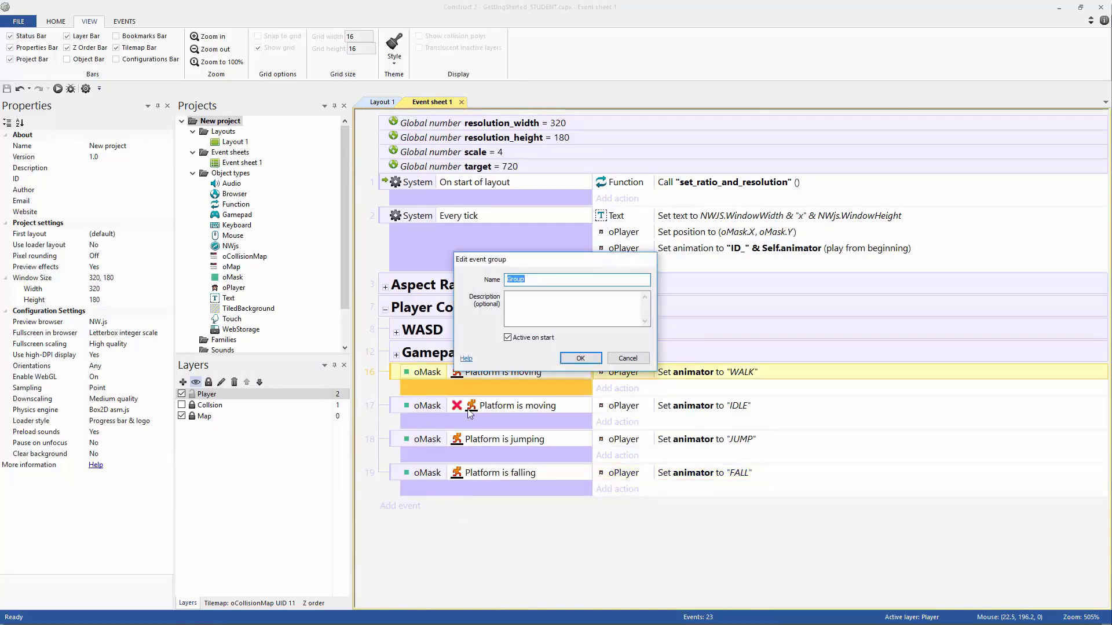
text(Player Ani)
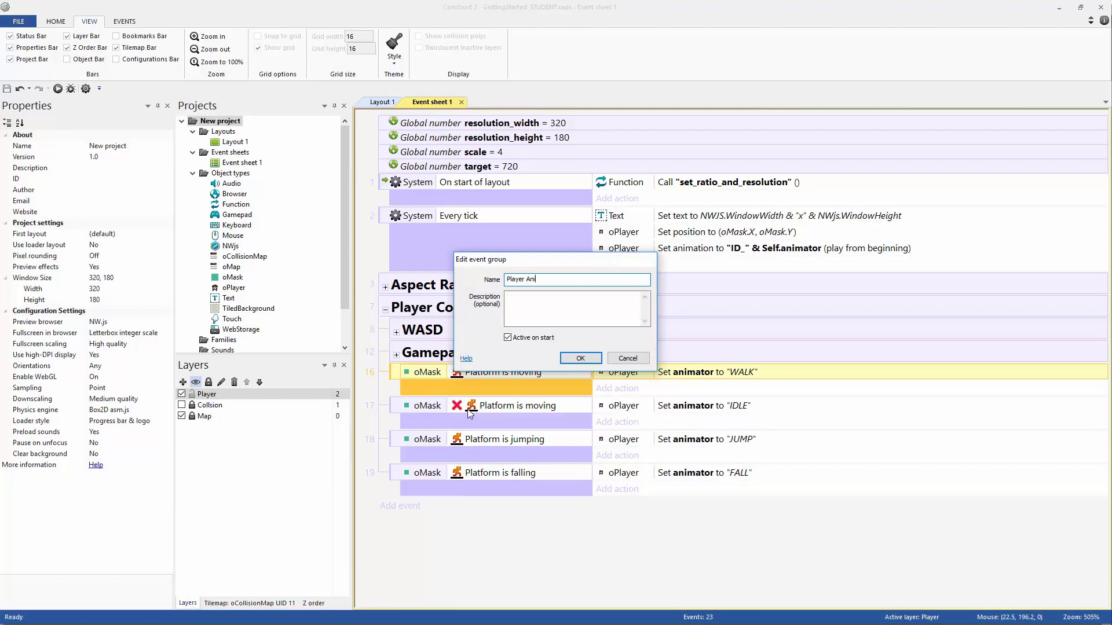
text(mations)
key(Return)
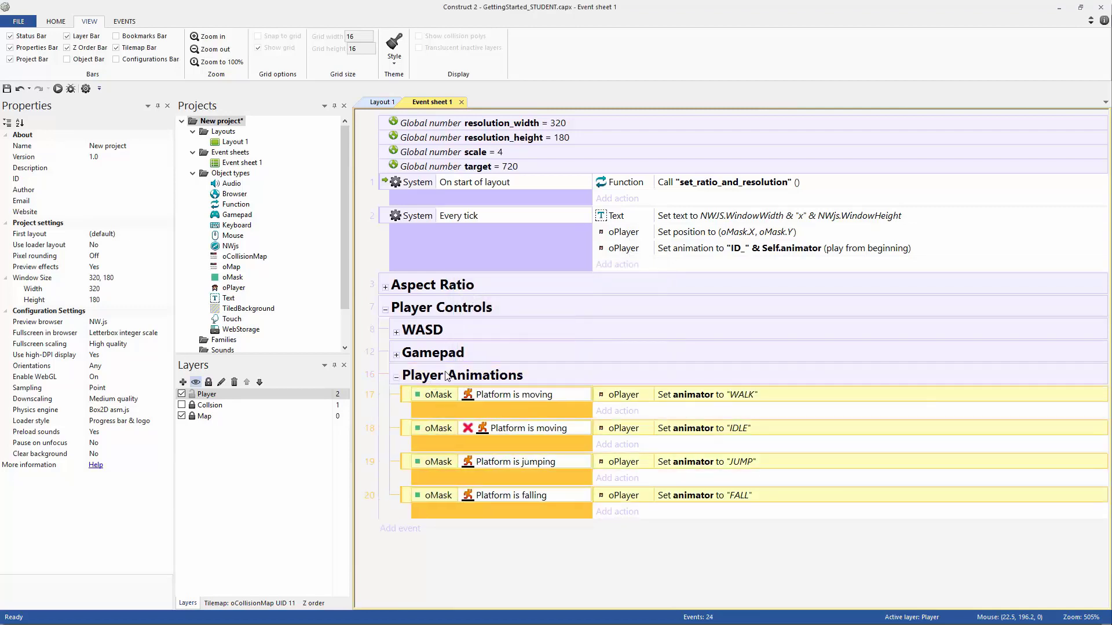
click(391, 398)
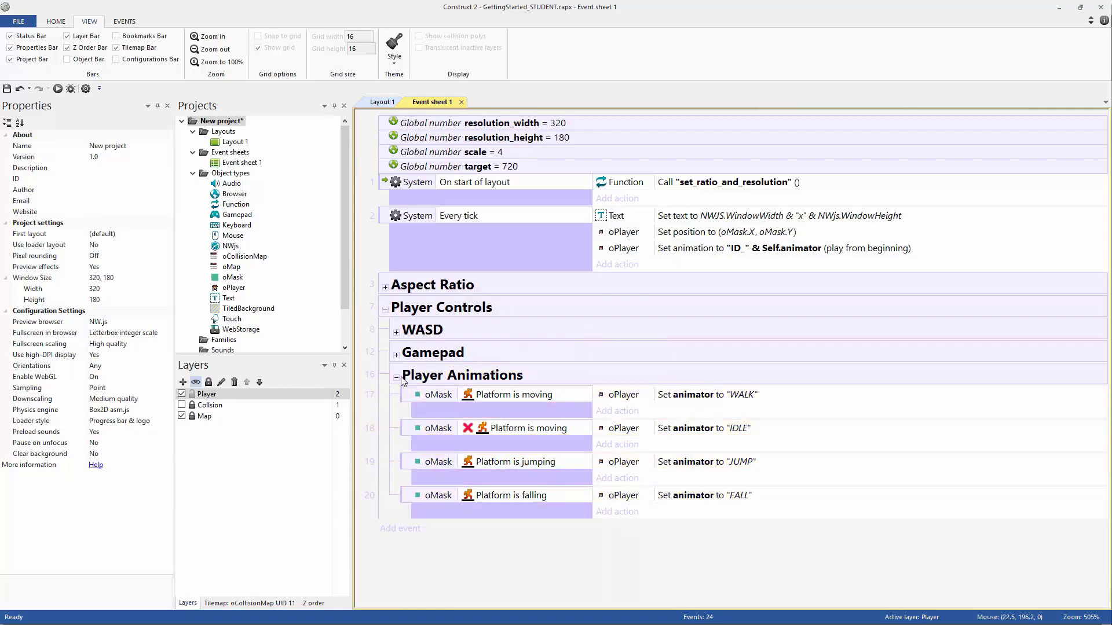
Add a blank event inside the Player Controls group and give it the Keyboard condition "Right arrow is down".
click(429, 313)
key(b)
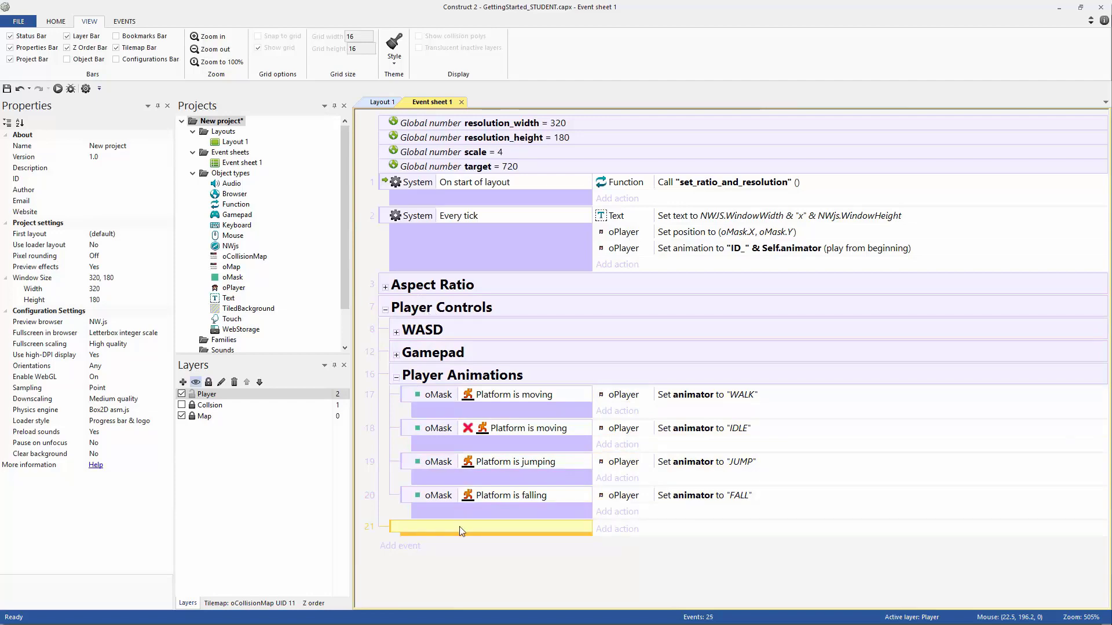
double_click(460, 527)
double_click(609, 165)
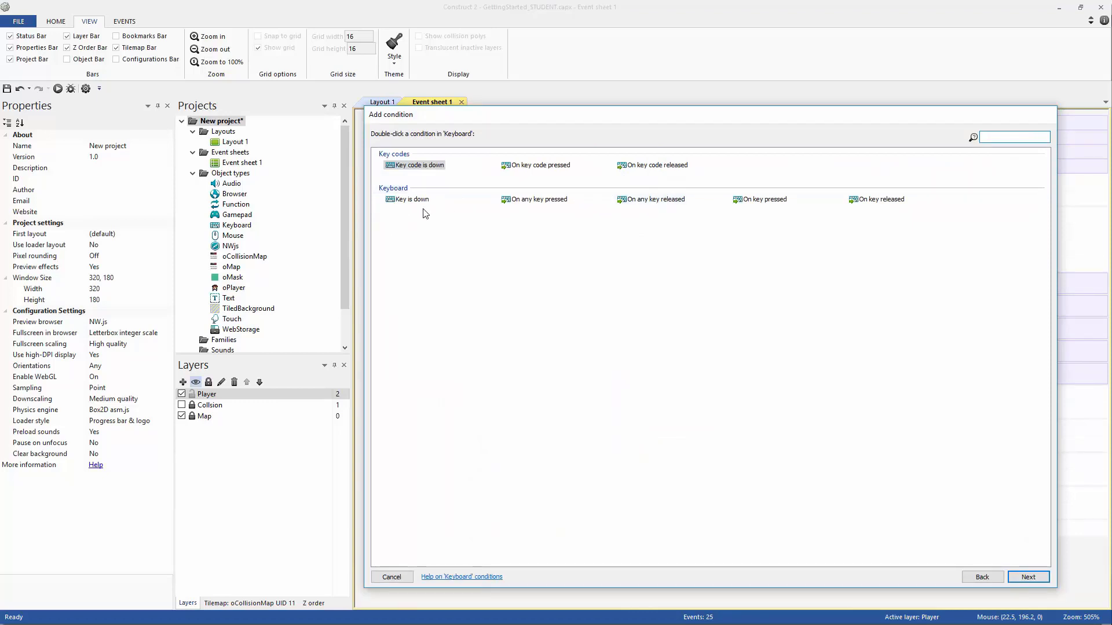
double_click(409, 200)
click(575, 198)
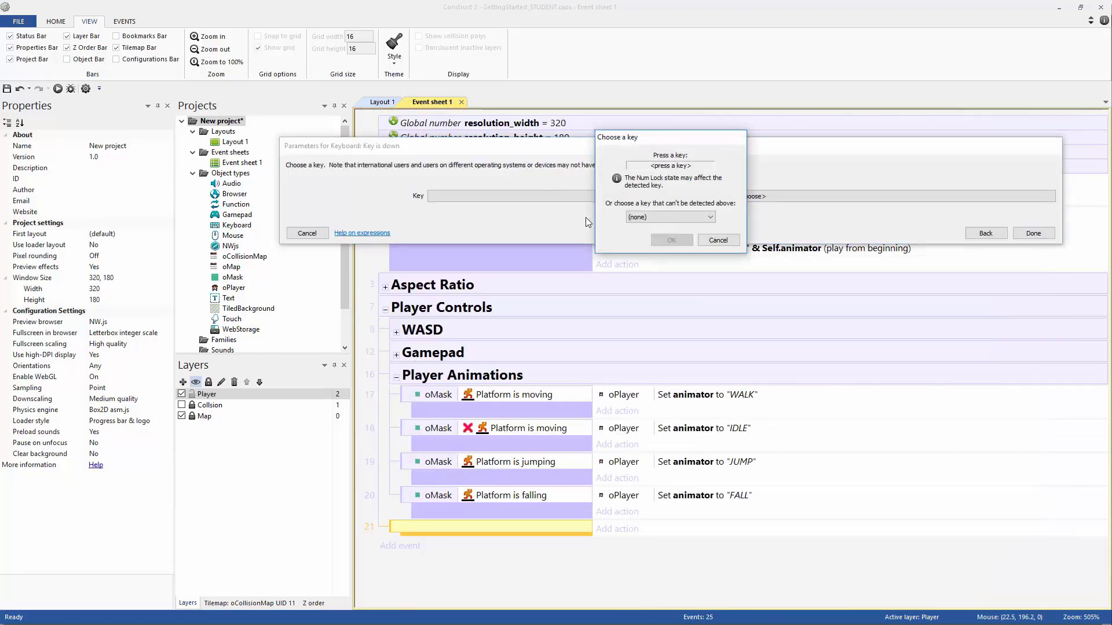
key(Right)
click(672, 240)
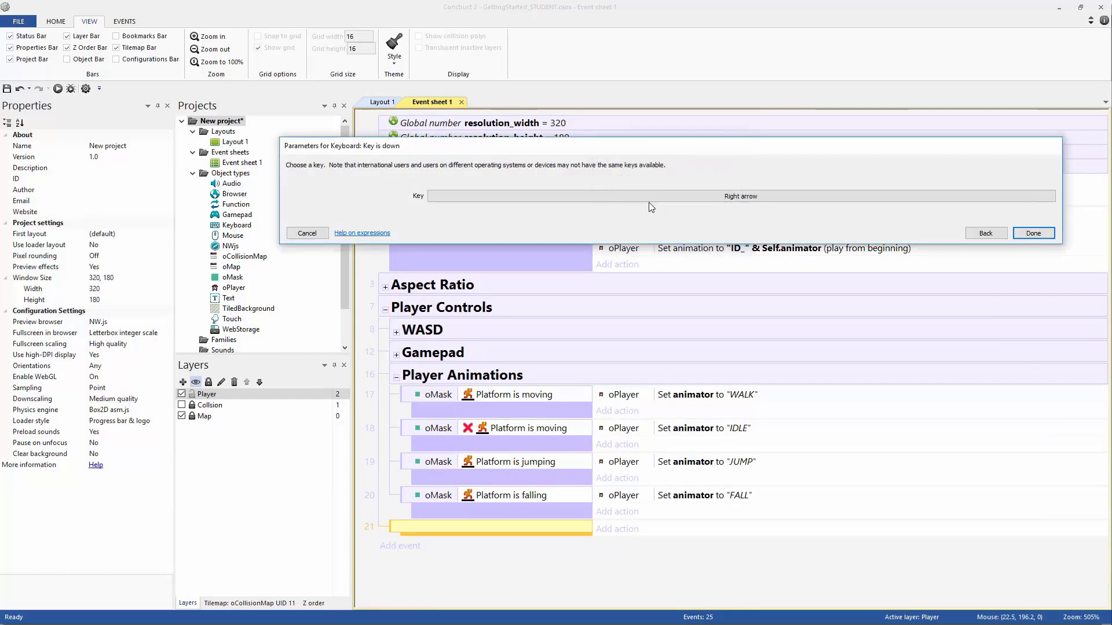
click(1028, 233)
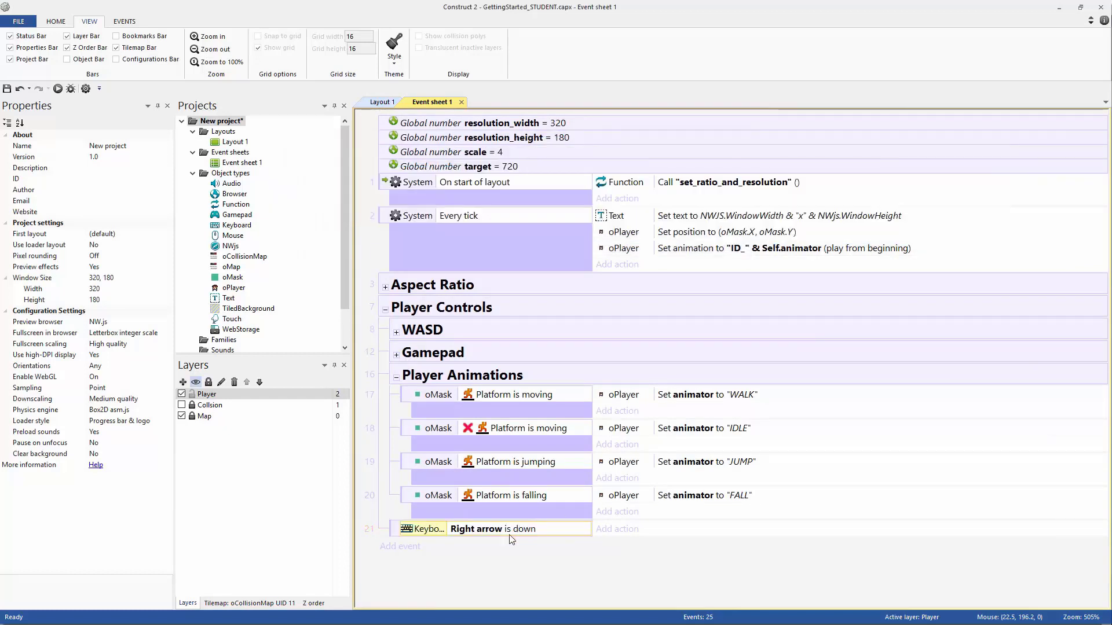
Add an alternative "D is down" condition to the Right arrow event by duplicating its OR condition and changing the key.
key(ctrl+v)
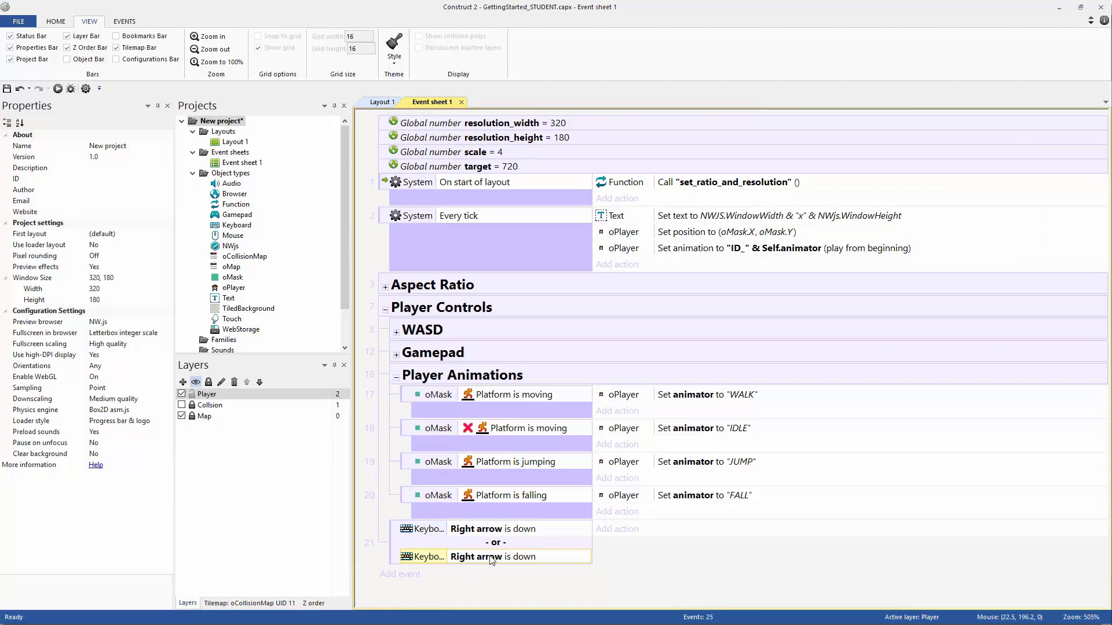
double_click(491, 541)
click(505, 198)
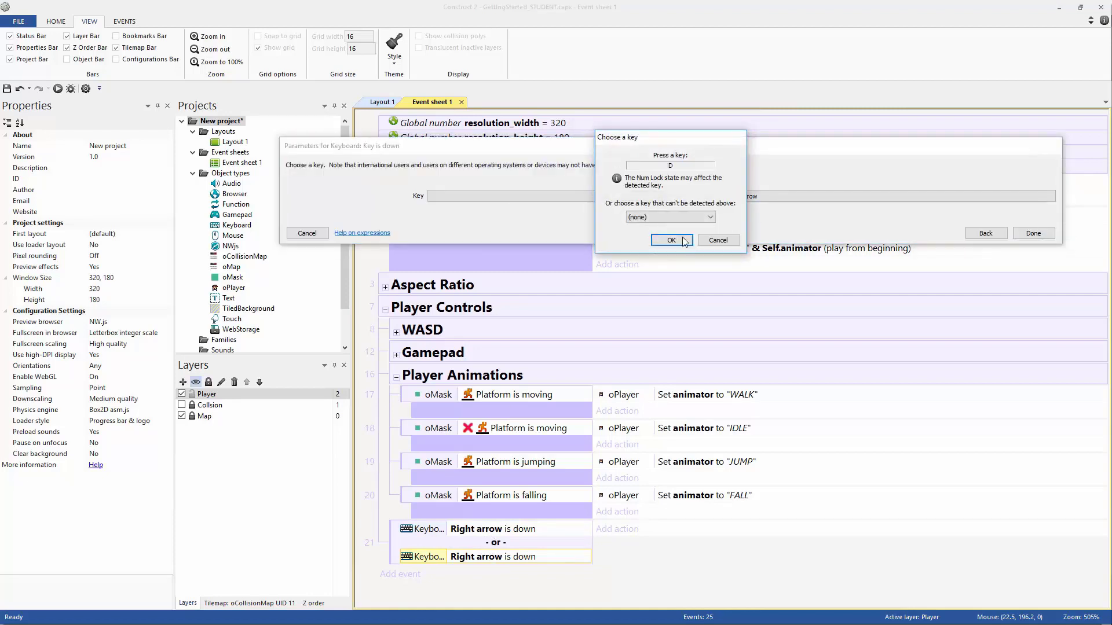
key(d)
click(1024, 237)
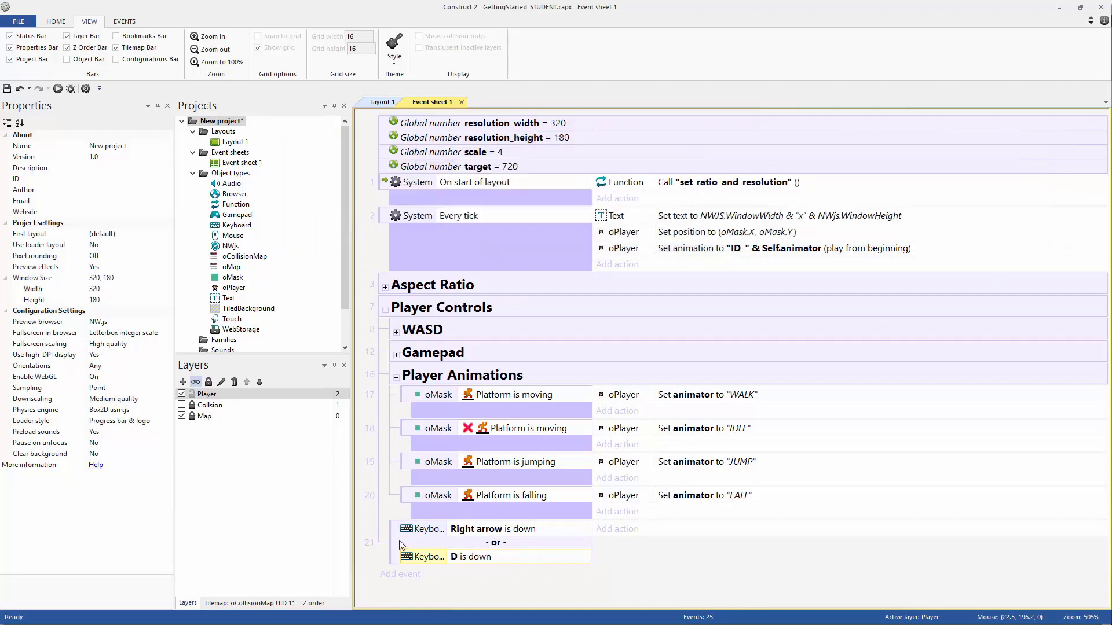
Duplicate the "Right arrow or D" event and change the copy's Right arrow key to Left arrow.
click(400, 541)
key(ctrl+c)
key(ctrl+v)
scroll(480, 549, down, 1)
double_click(486, 544)
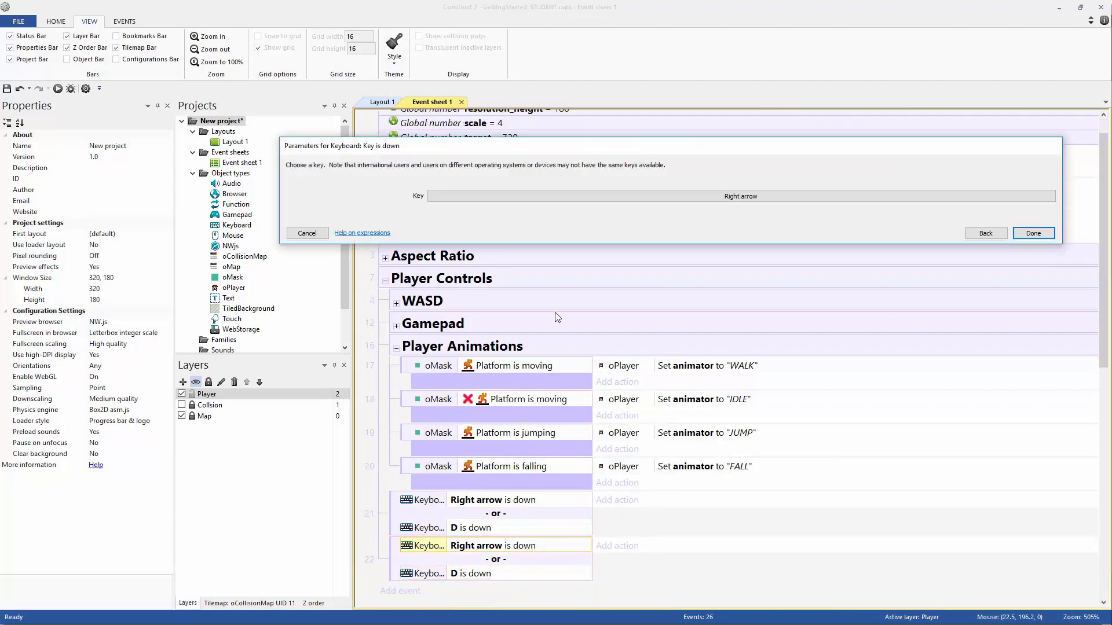
click(564, 195)
key(Left)
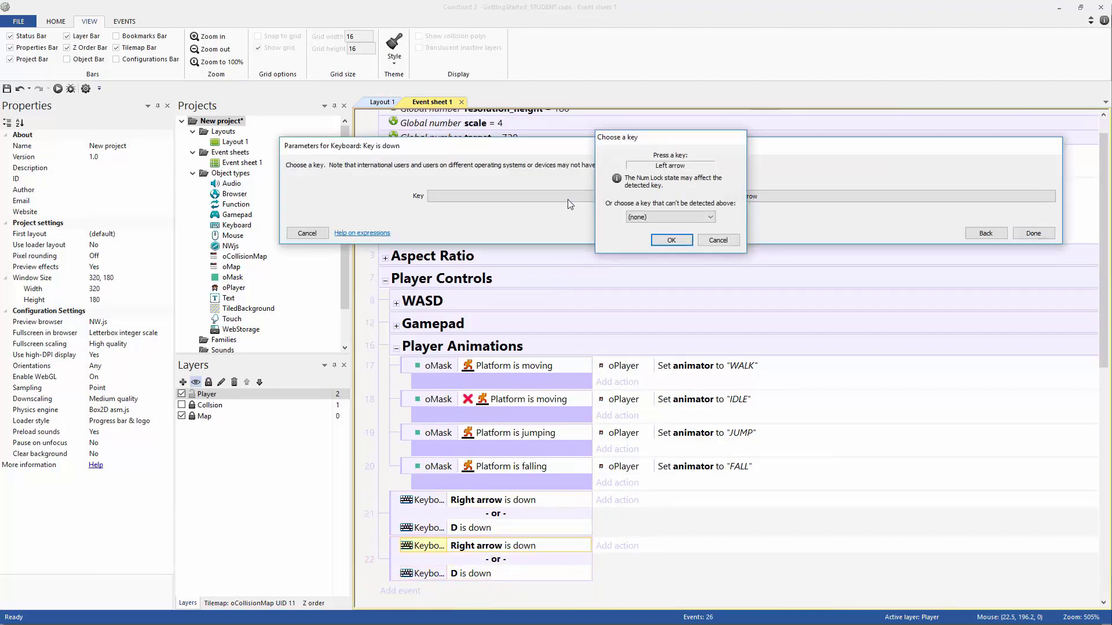
click(1018, 234)
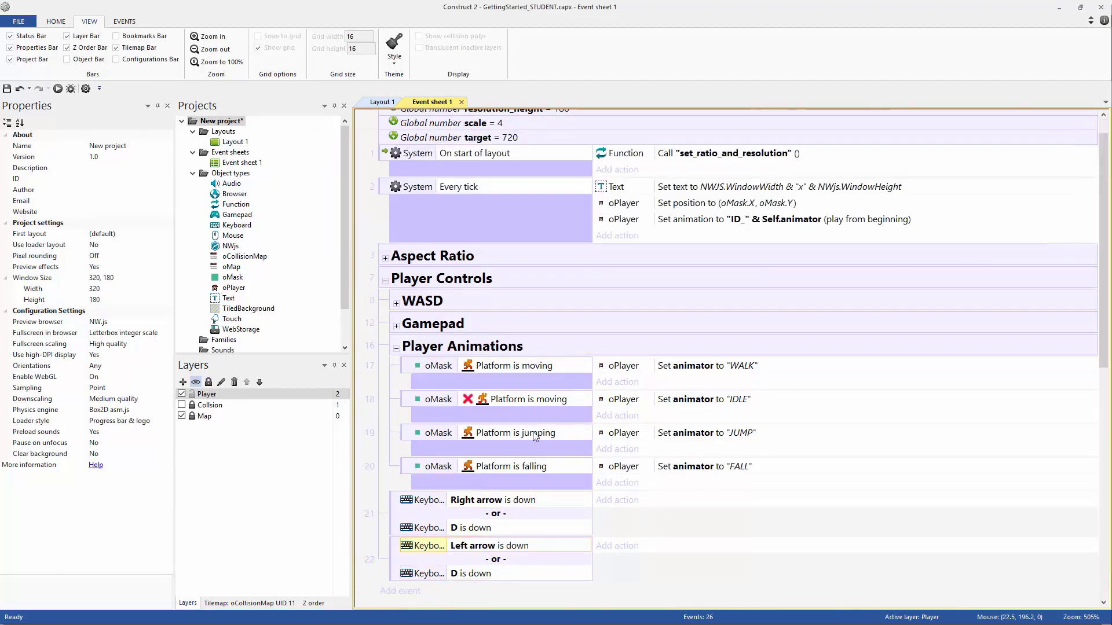
Change the key of the second condition in the Left arrow event to A.
double_click(467, 573)
click(547, 198)
key(a)
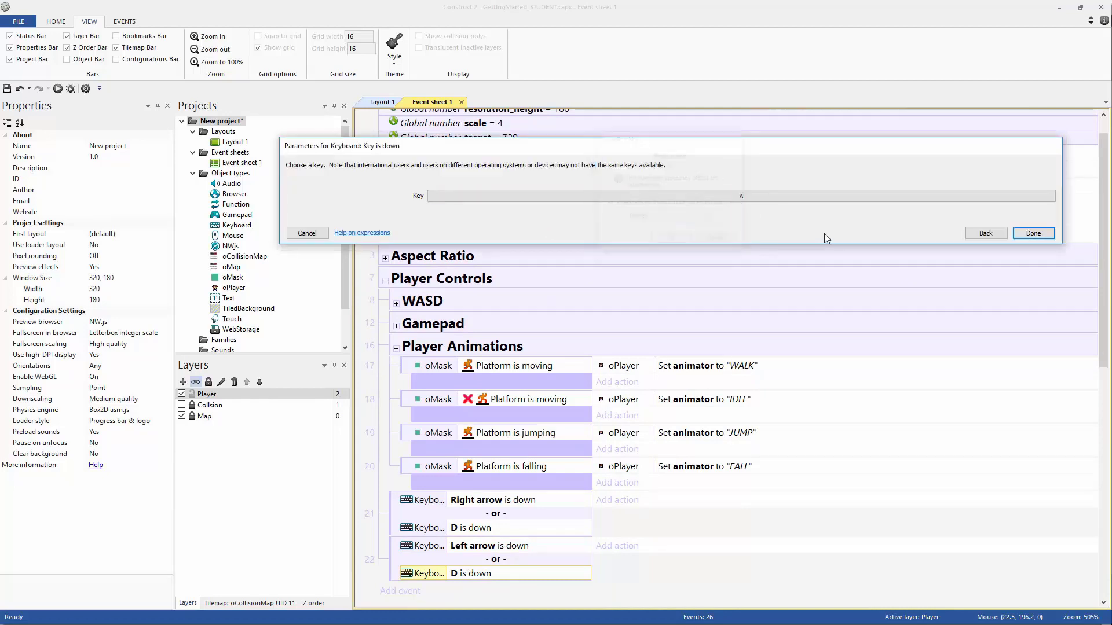
click(1032, 234)
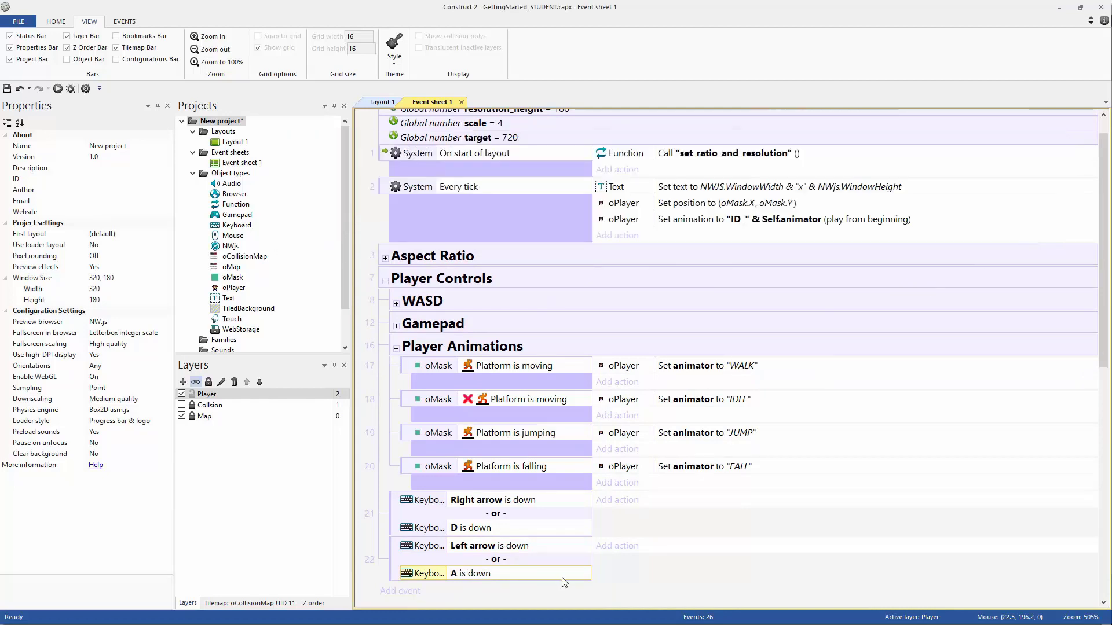
Add an oPlayer Set mirrored action with state Mirrored to the Left arrow or A event.
click(630, 470)
click(617, 546)
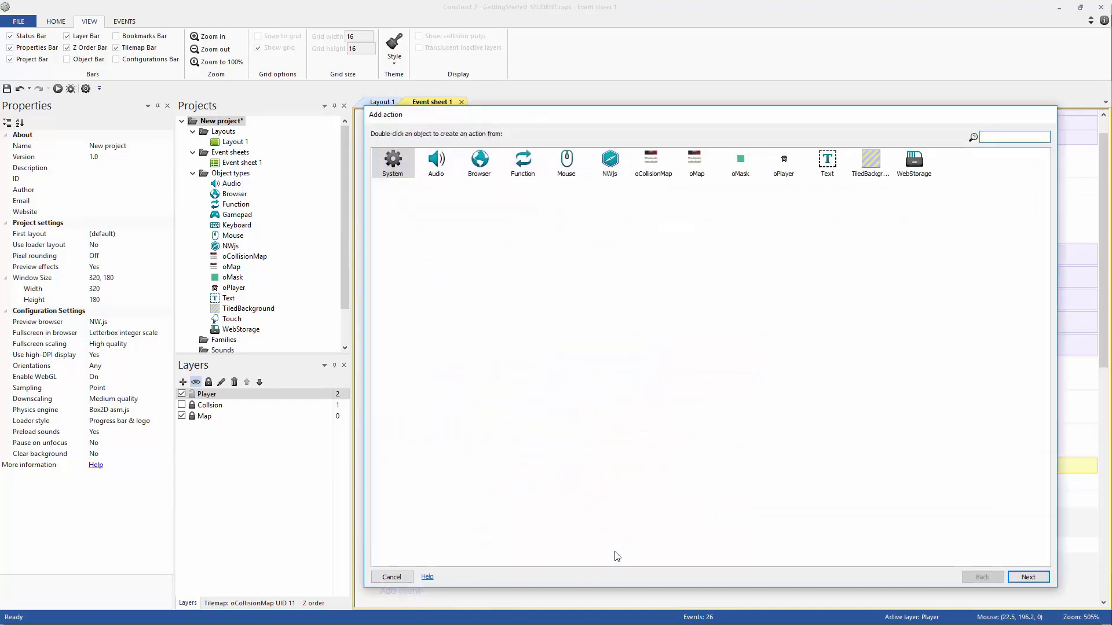
double_click(781, 165)
text(set mir)
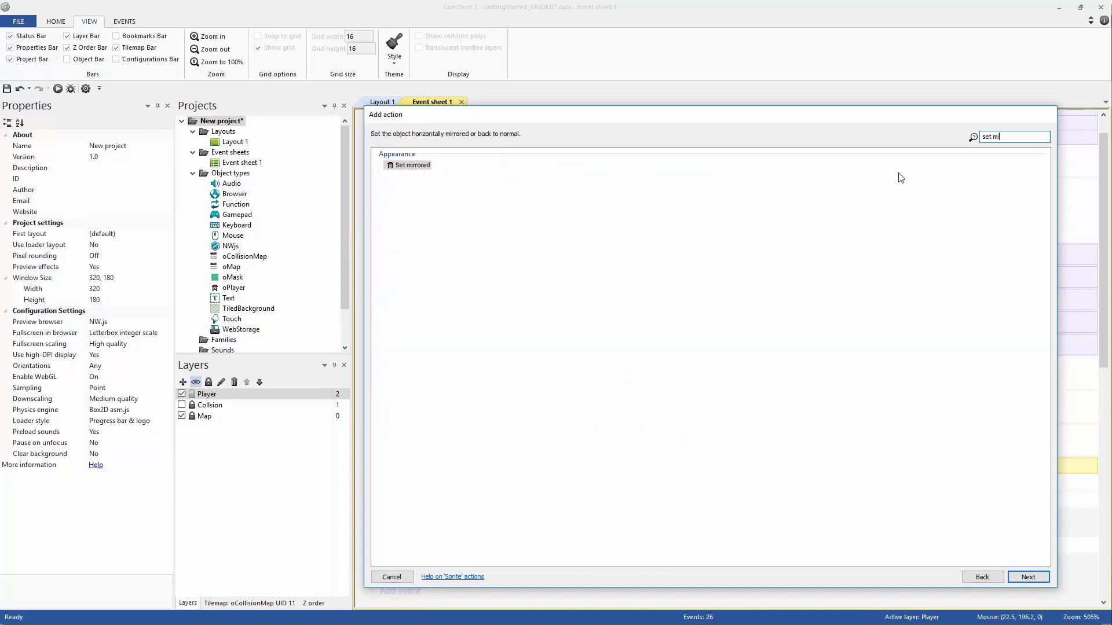
key(Return)
click(1034, 233)
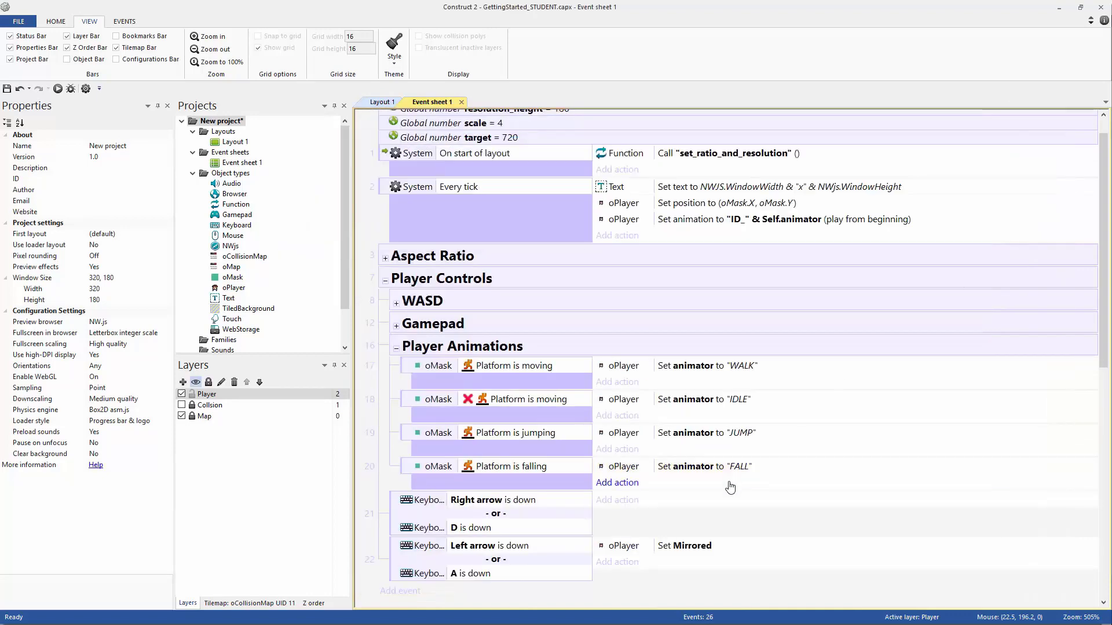
Copy the Set Mirrored action to the Right arrow or D event and change the copy's state to Not mirrored.
ctrl+drag(655, 511, 702, 507)
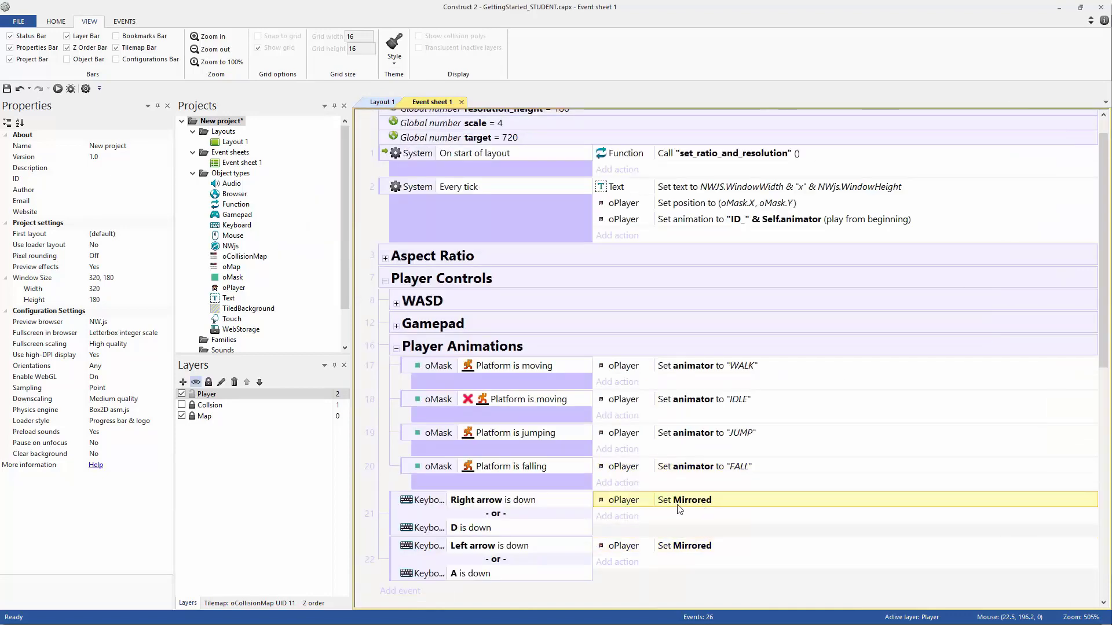
double_click(684, 505)
click(518, 191)
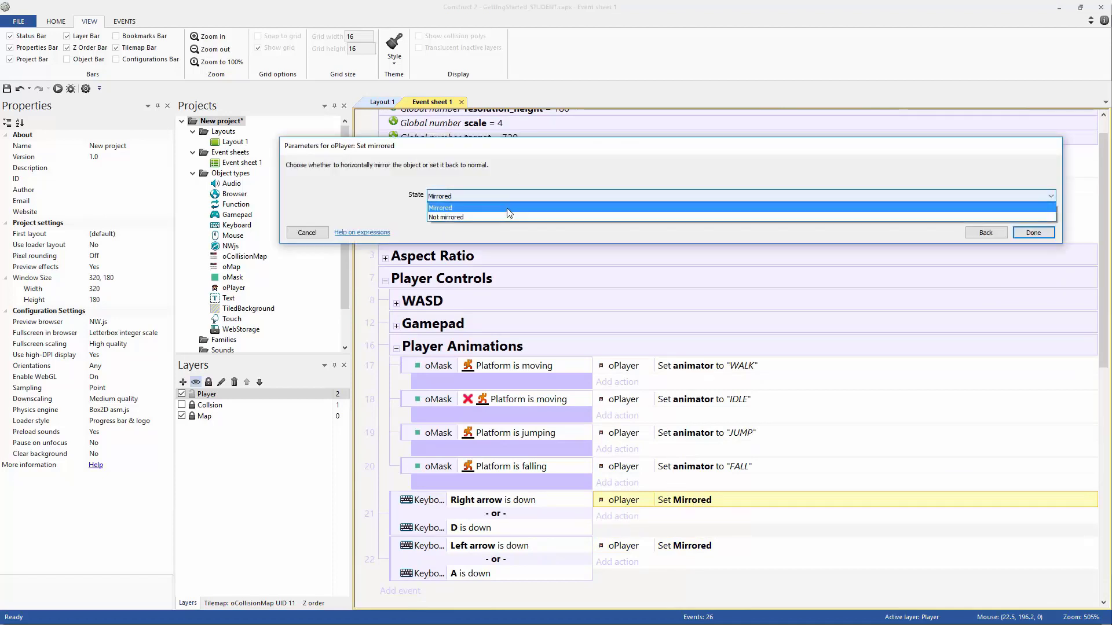
click(513, 213)
click(1032, 233)
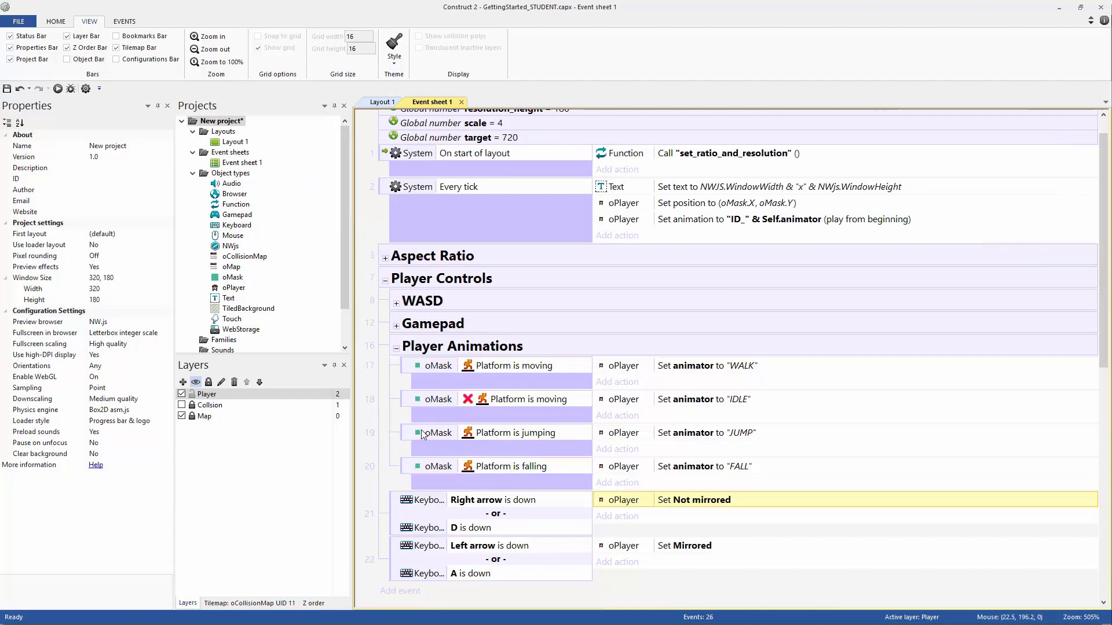
Expand the Gamepad group and copy the oPlayer Set Mirrored action into the event that simulates pressing Left.
click(396, 326)
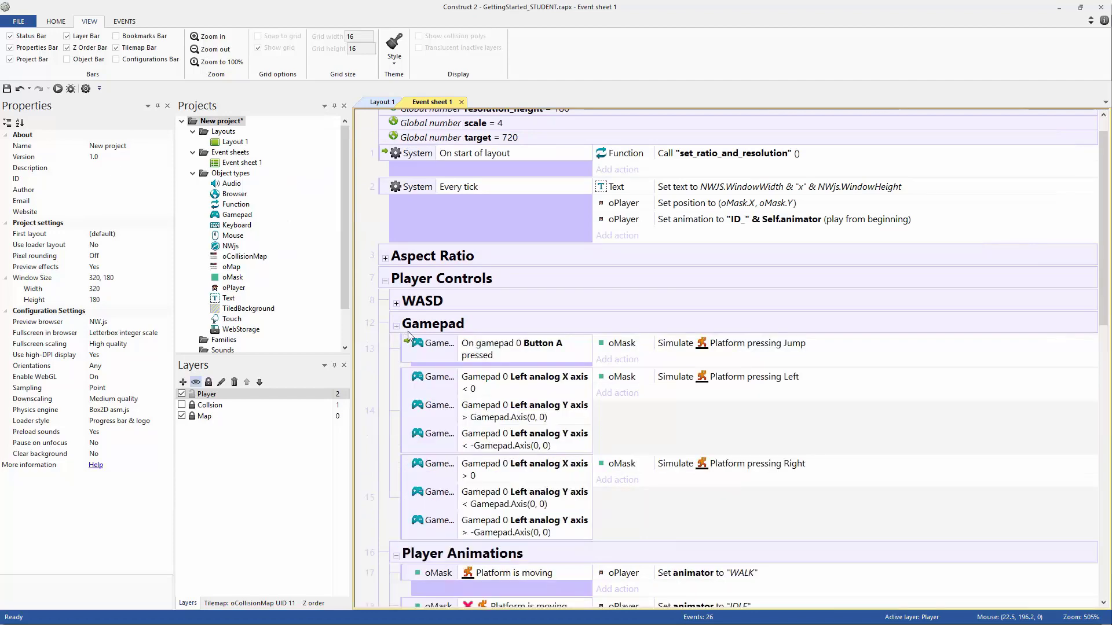
scroll(423, 371, down, 3)
scroll(701, 480, down, 3)
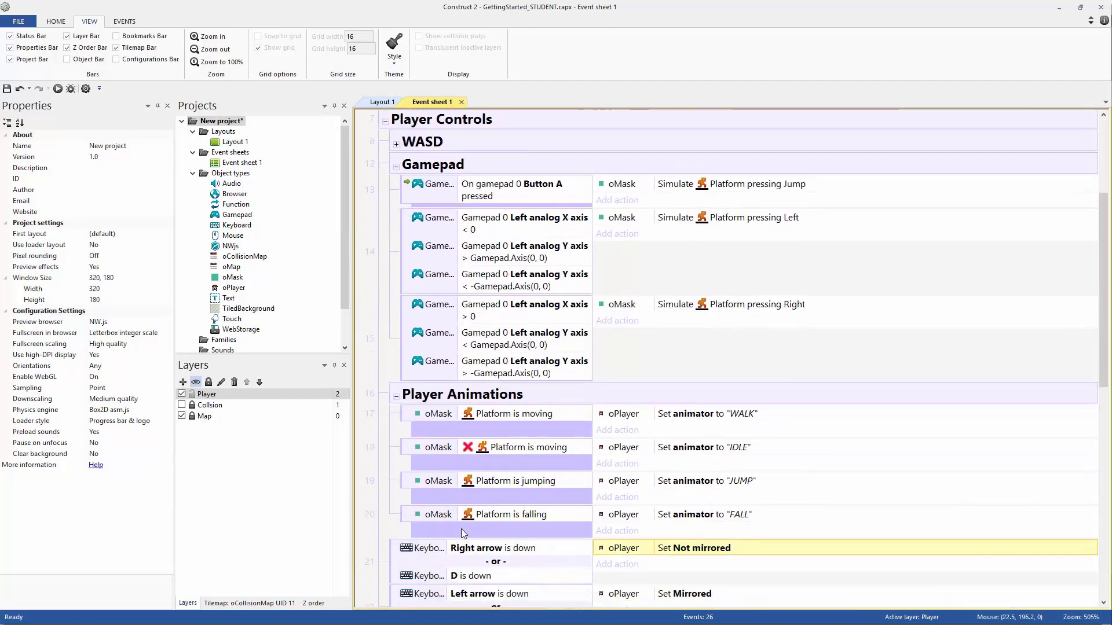
scroll(701, 480, up, 1)
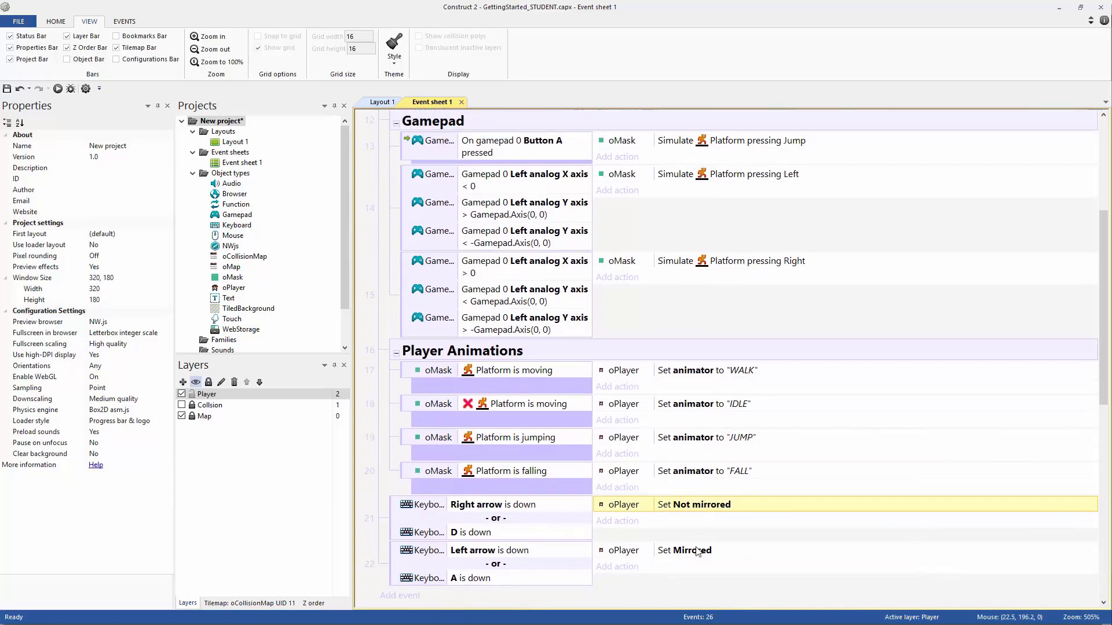
click(695, 551)
click(543, 199)
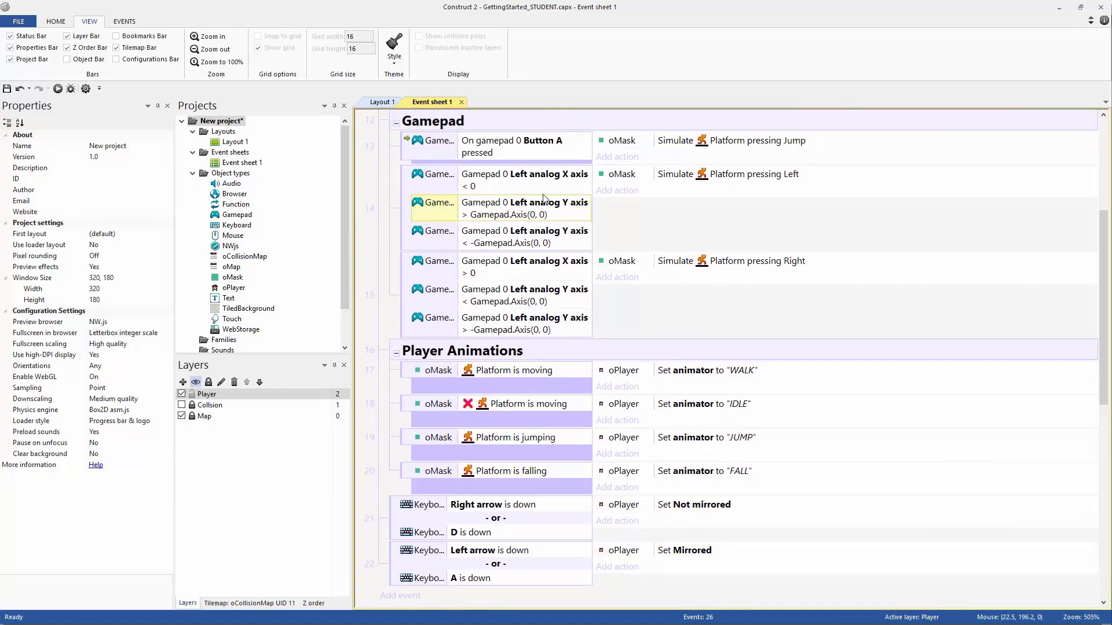
key(ctrl+v)
Copy the oPlayer Set Not mirrored action into the Gamepad event that simulates pressing Right.
click(698, 509)
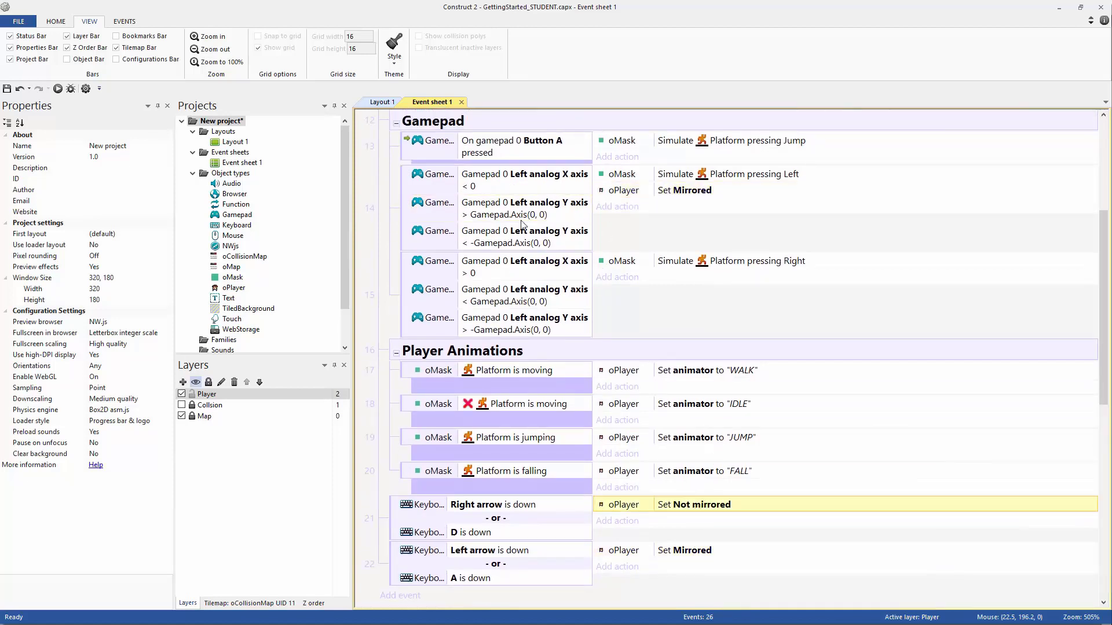
click(542, 304)
key(ctrl+v)
scroll(454, 369, up, 3)
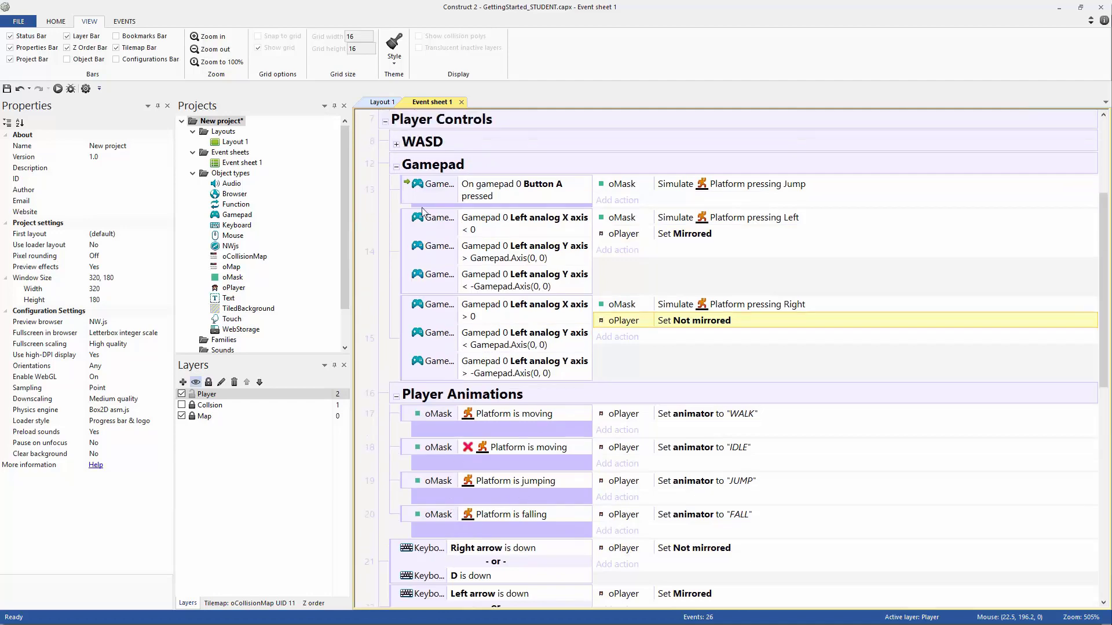
Review the mirroring actions and their conditions in the keyboard and gamepad left/right events.
click(680, 236)
scroll(685, 338, down, 3)
click(663, 525)
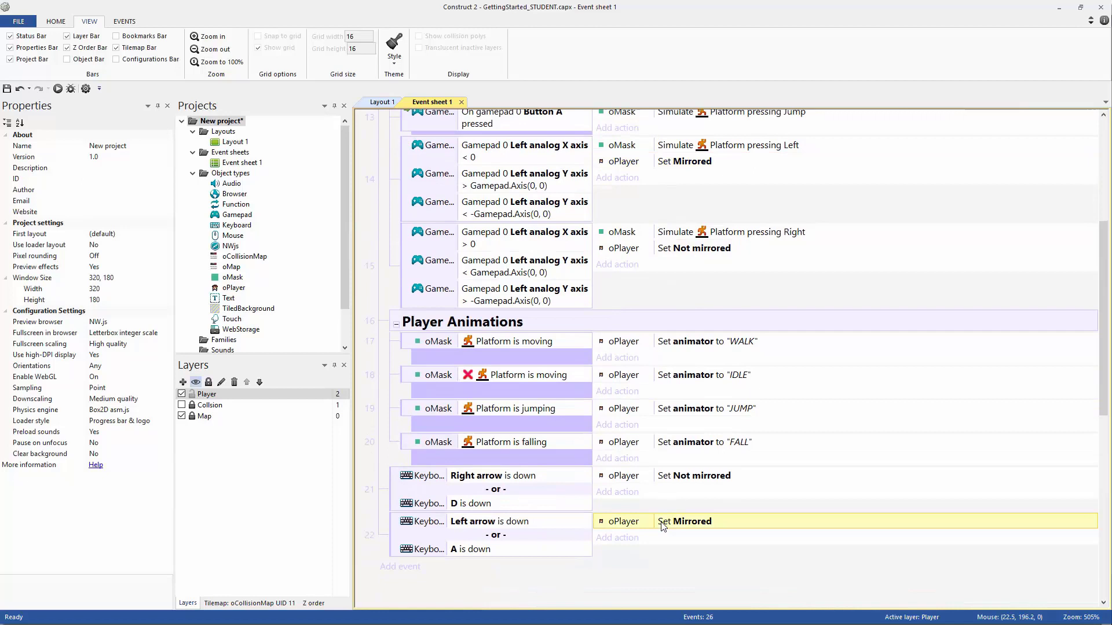
click(649, 480)
click(396, 485)
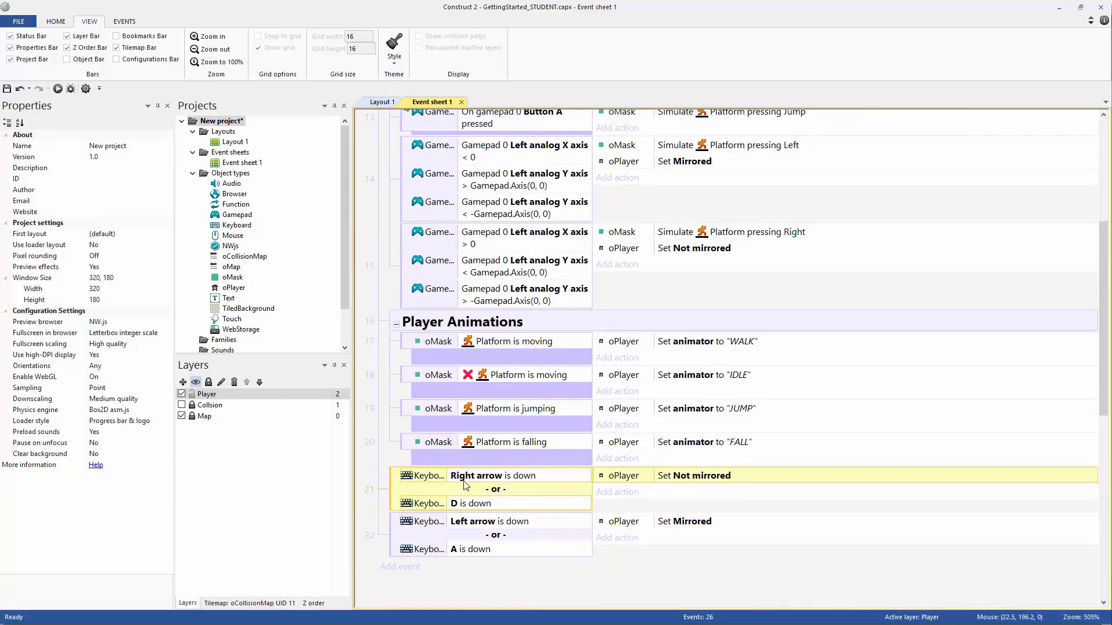
click(565, 480)
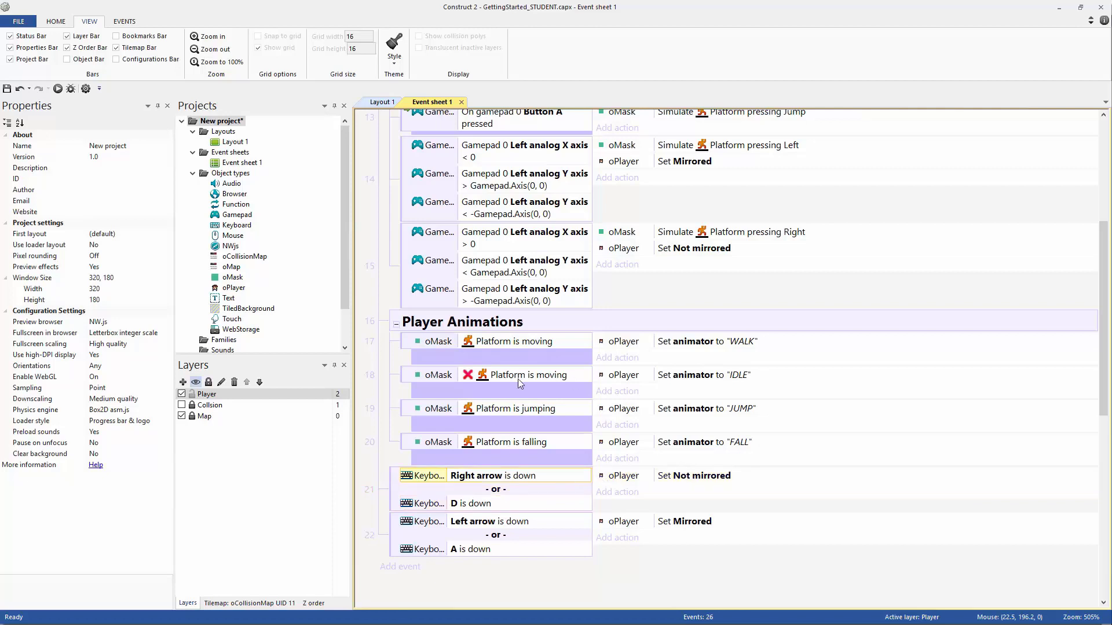
click(389, 500)
click(653, 475)
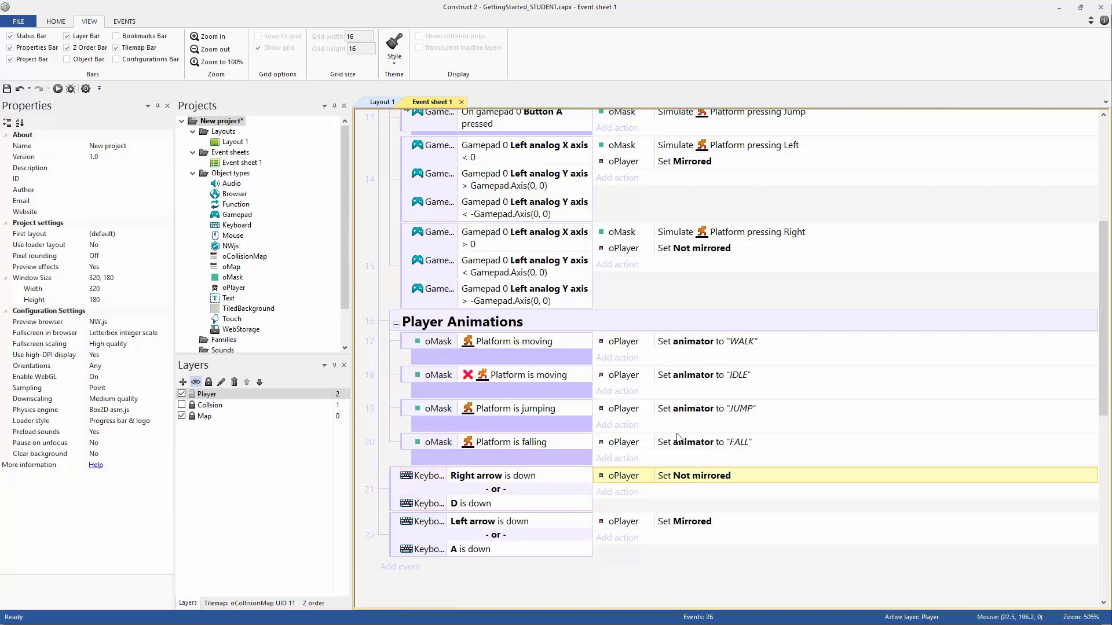
scroll(637, 315, up, 1)
click(640, 277)
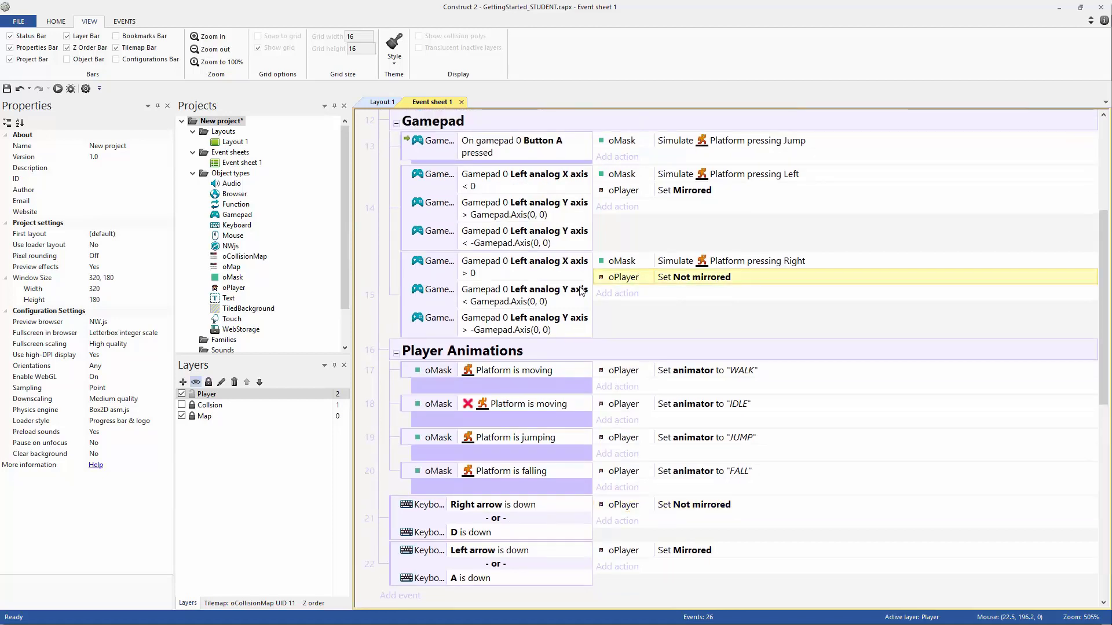
click(557, 181)
click(547, 267)
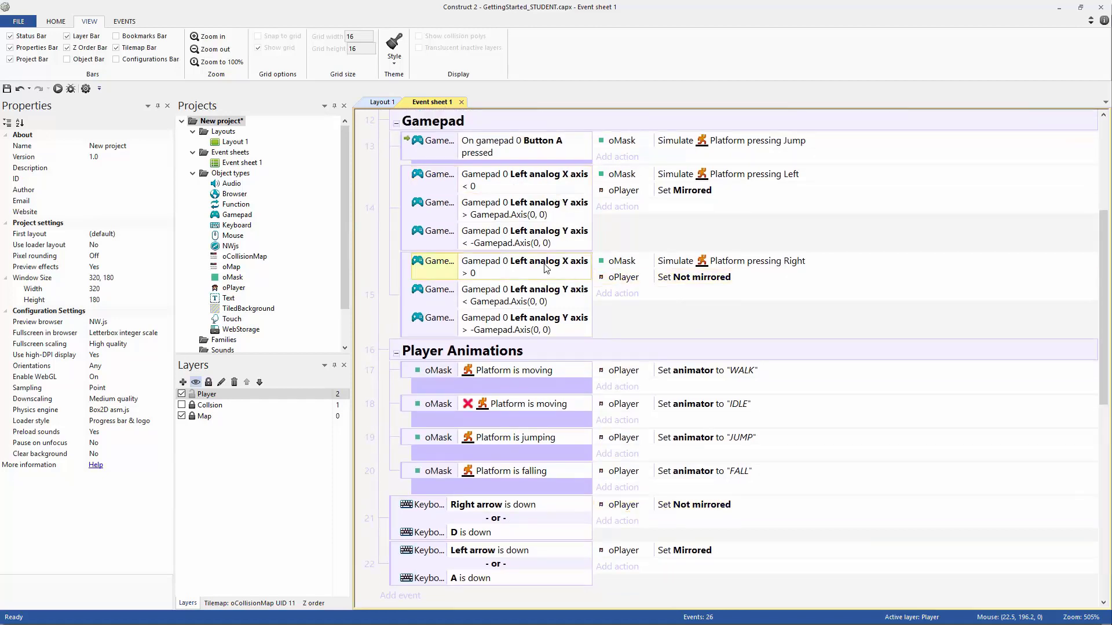
click(548, 206)
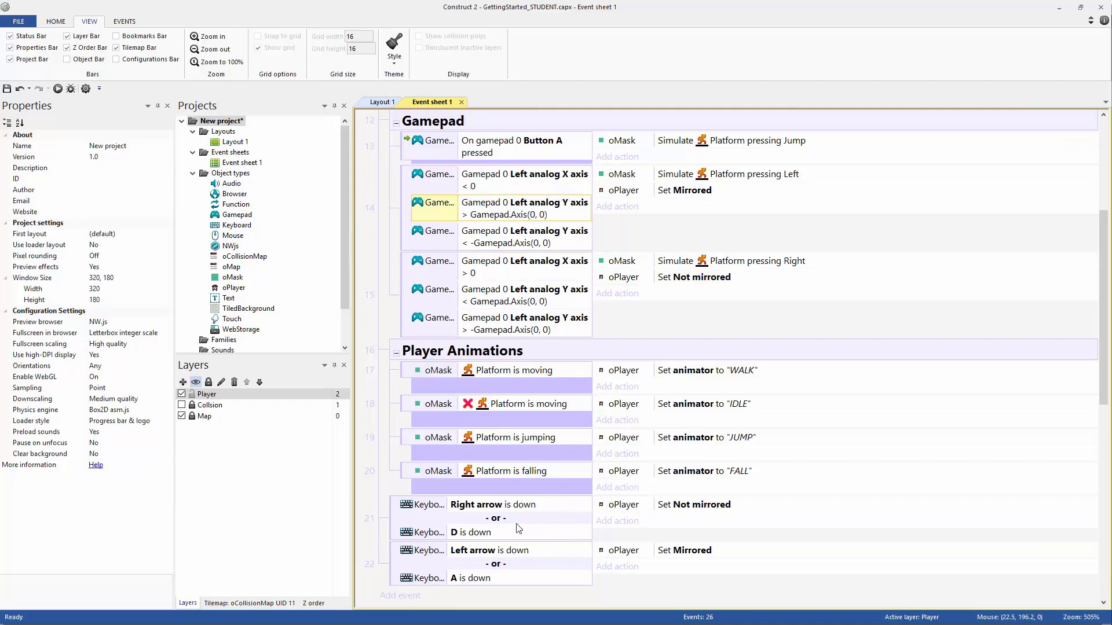
Collapse the Player Animations and Gamepad event groups.
click(397, 353)
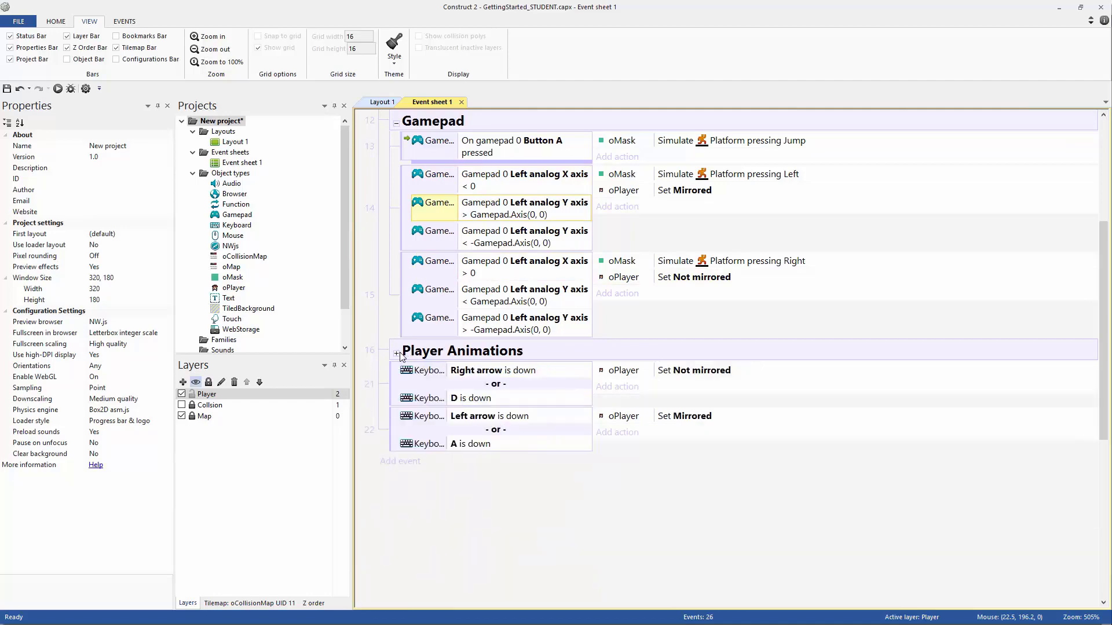
scroll(405, 353, up, 2)
click(398, 243)
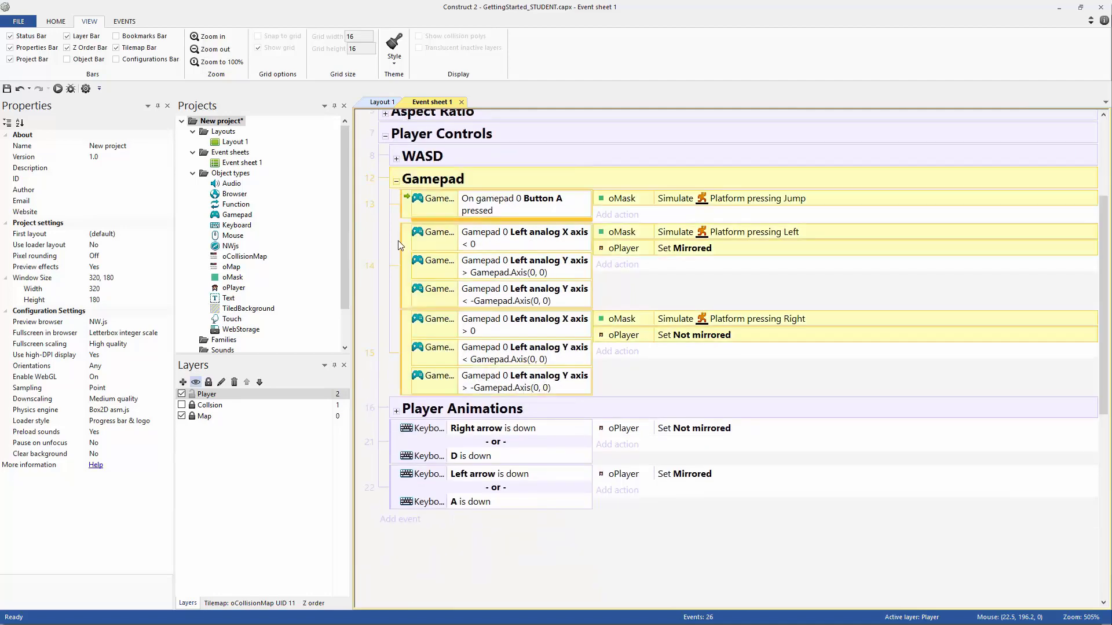
click(396, 184)
Add an event group named "Player Mirrored" above the Right arrow or D event.
click(406, 408)
text(g)
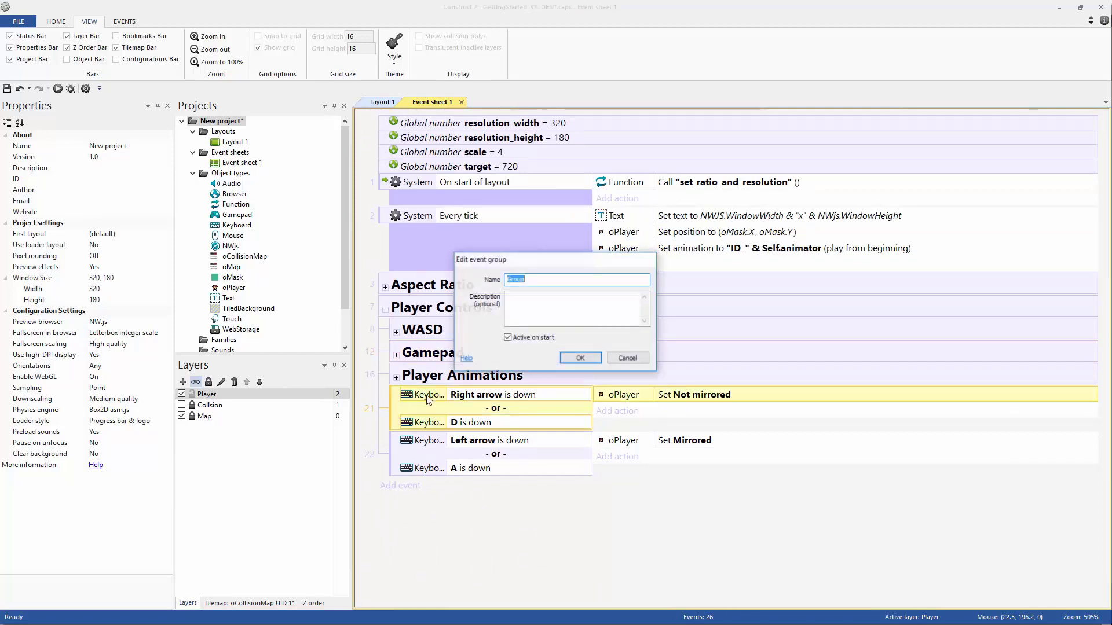
text(Player Mirrored)
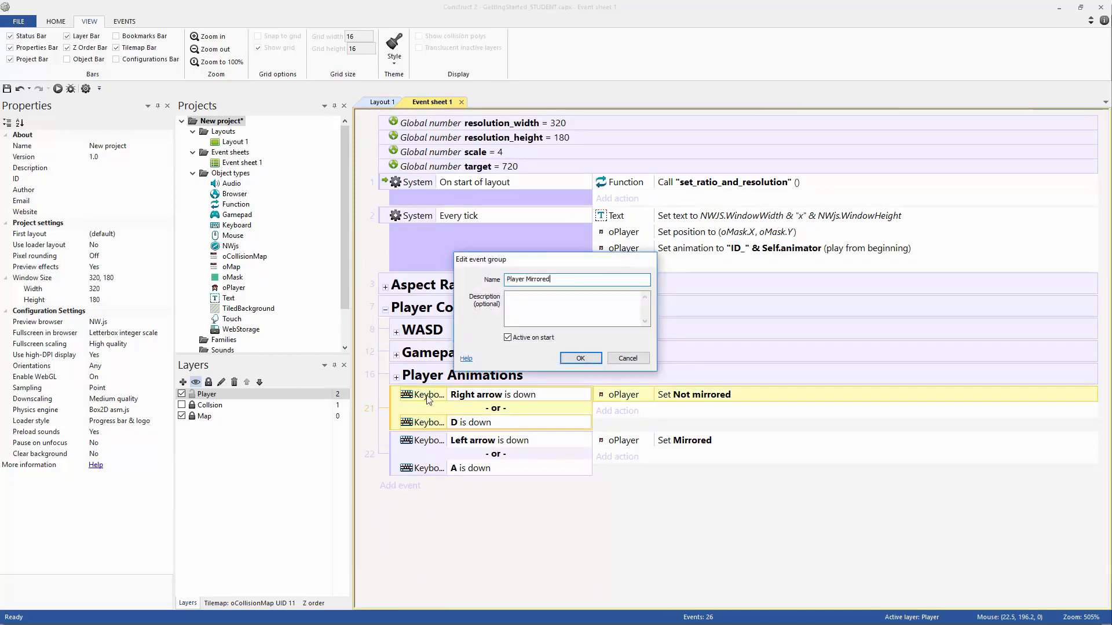
key(Return)
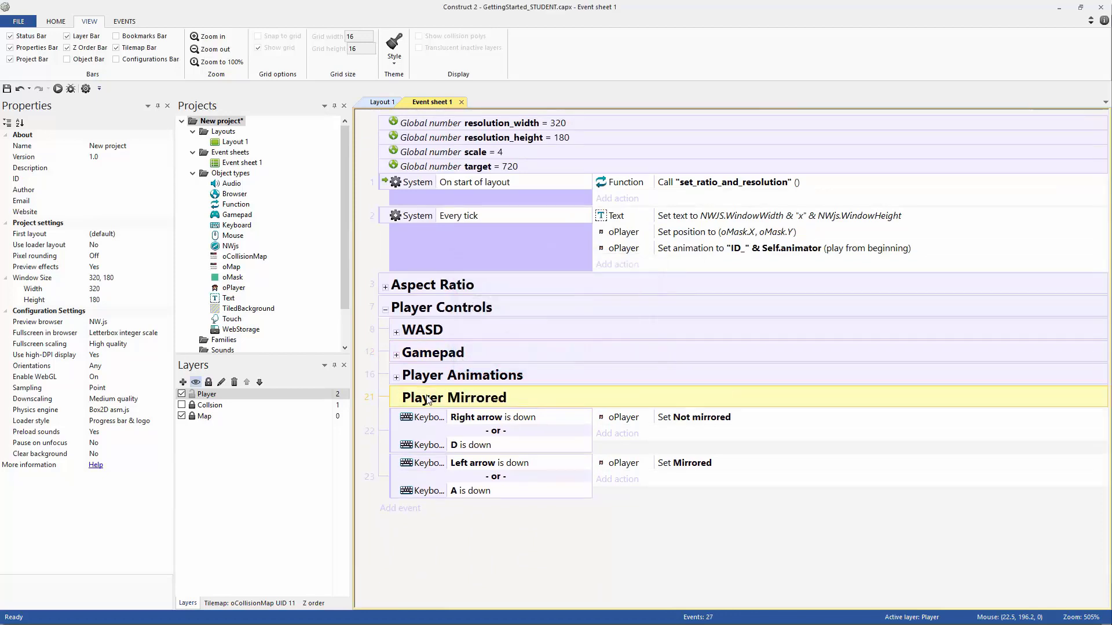
Move both keyboard mirroring events into the collapsed Player Mirrored group and save the project.
click(397, 431)
ctrl+click(397, 468)
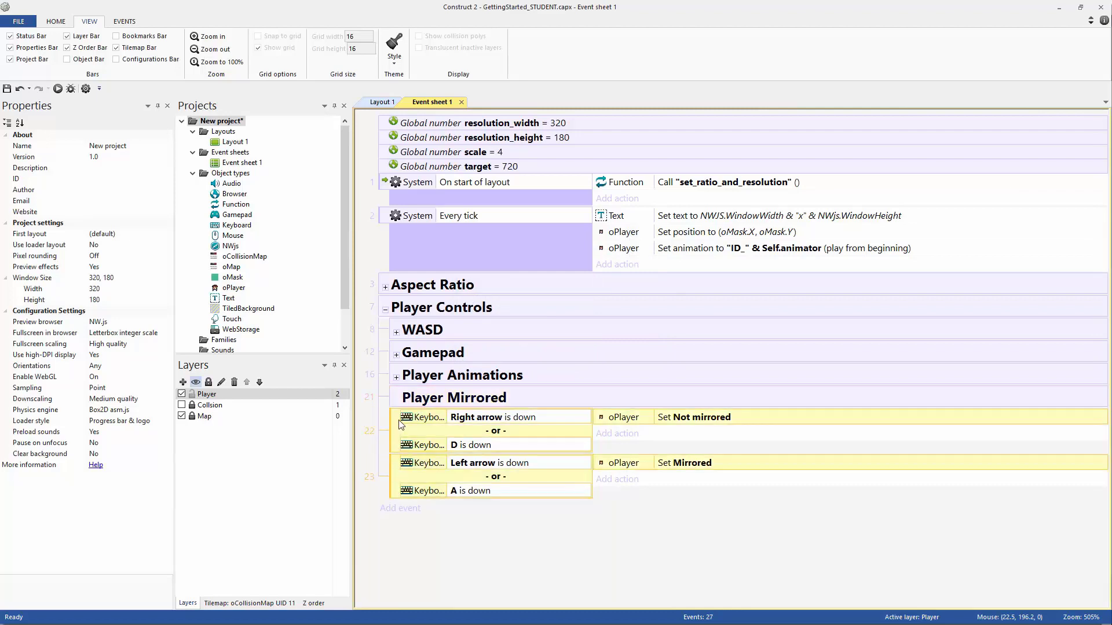
drag(399, 420, 415, 406)
click(397, 400)
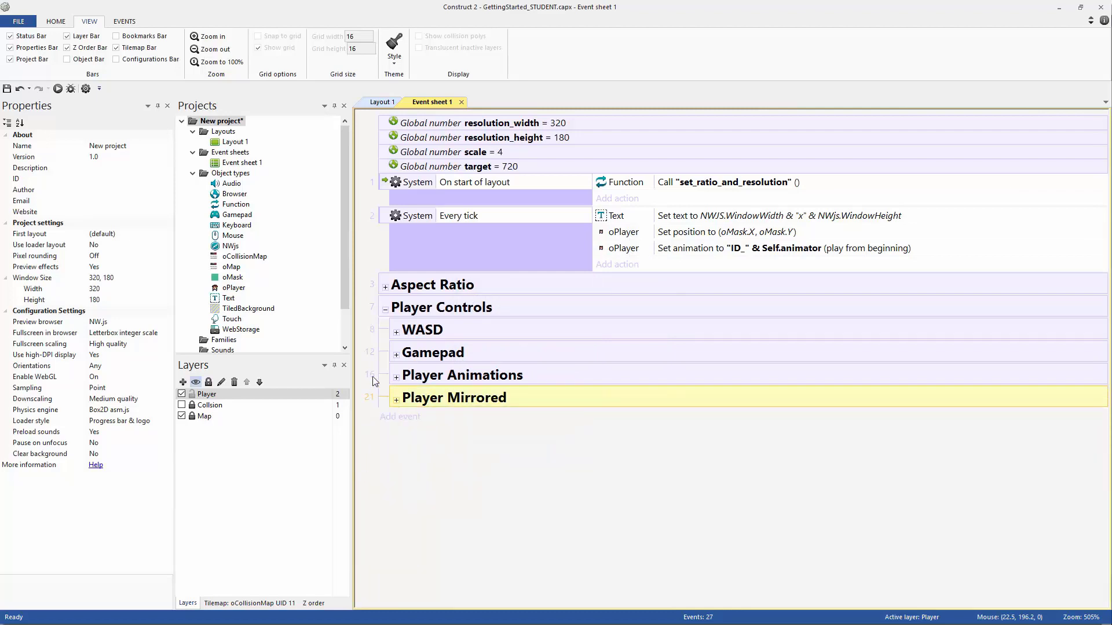
key(ctrl+s)
Preview Layout 1, moving the player left and right and jumping to check the sprite mirroring, and close the preview.
click(382, 102)
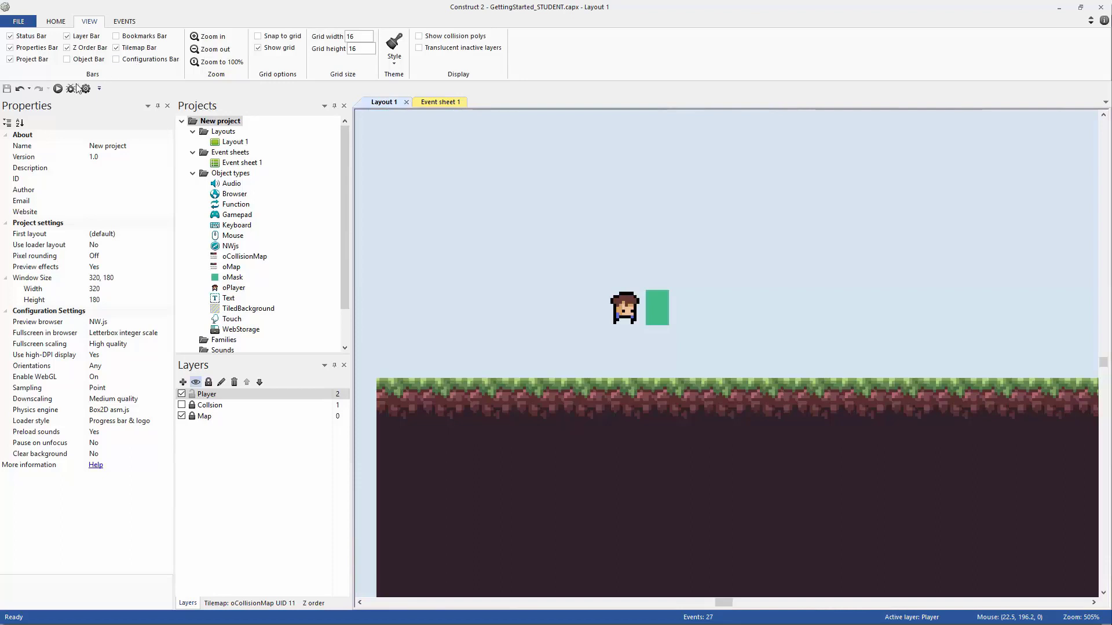
key(F5)
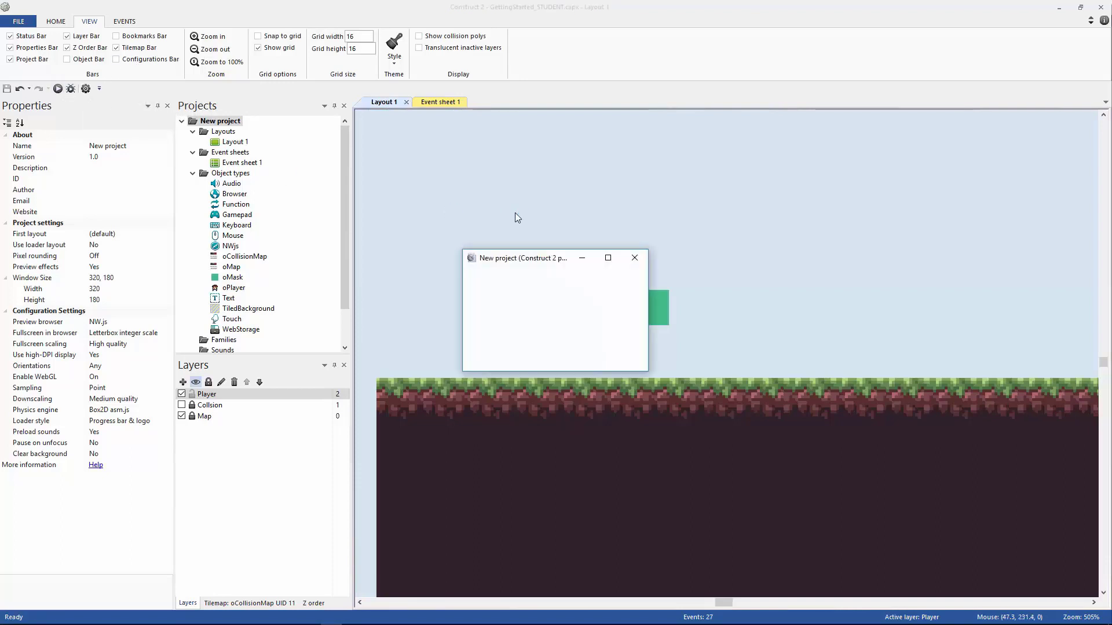
key(Right)
key(Left)
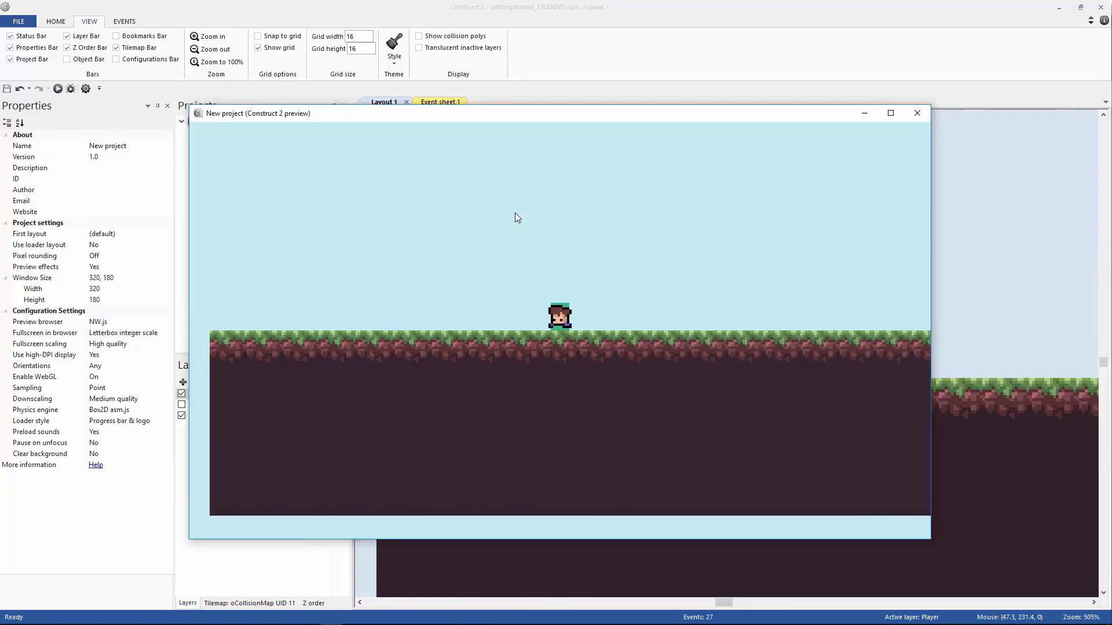
key(Right)
key(Up)
key(Left)
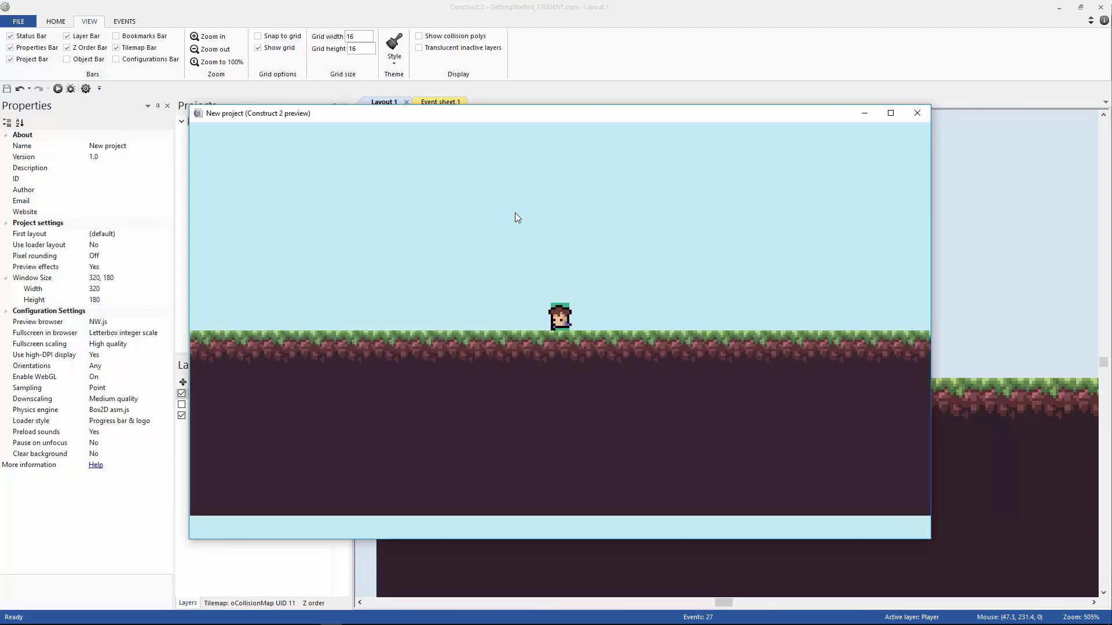
key(Up)
key(Right)
key(Left)
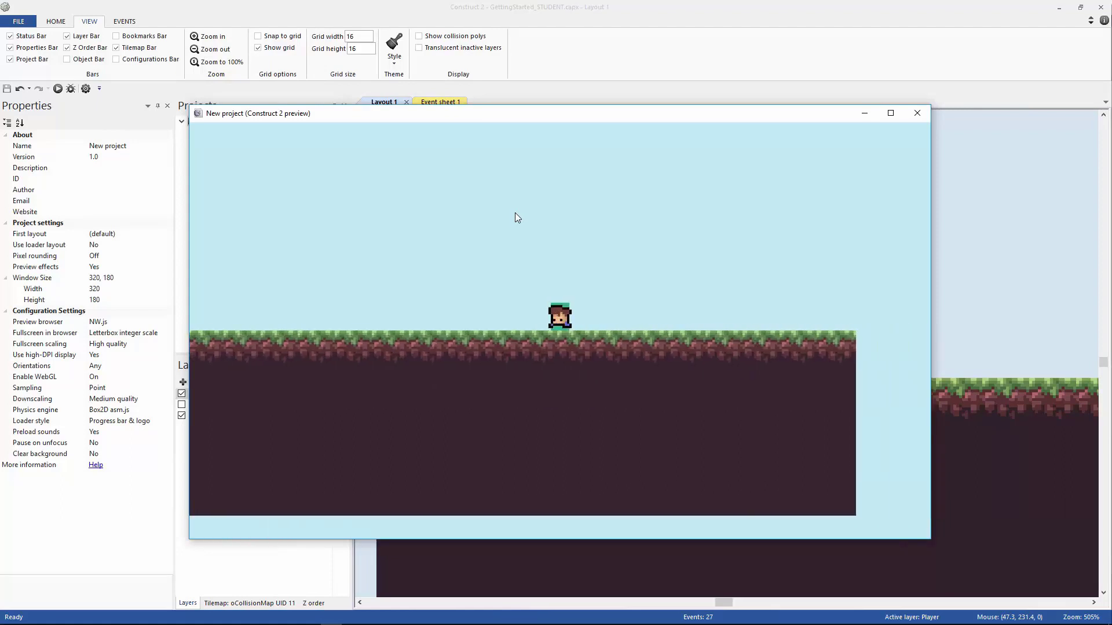
key(Right)
key(Up)
key(Up)
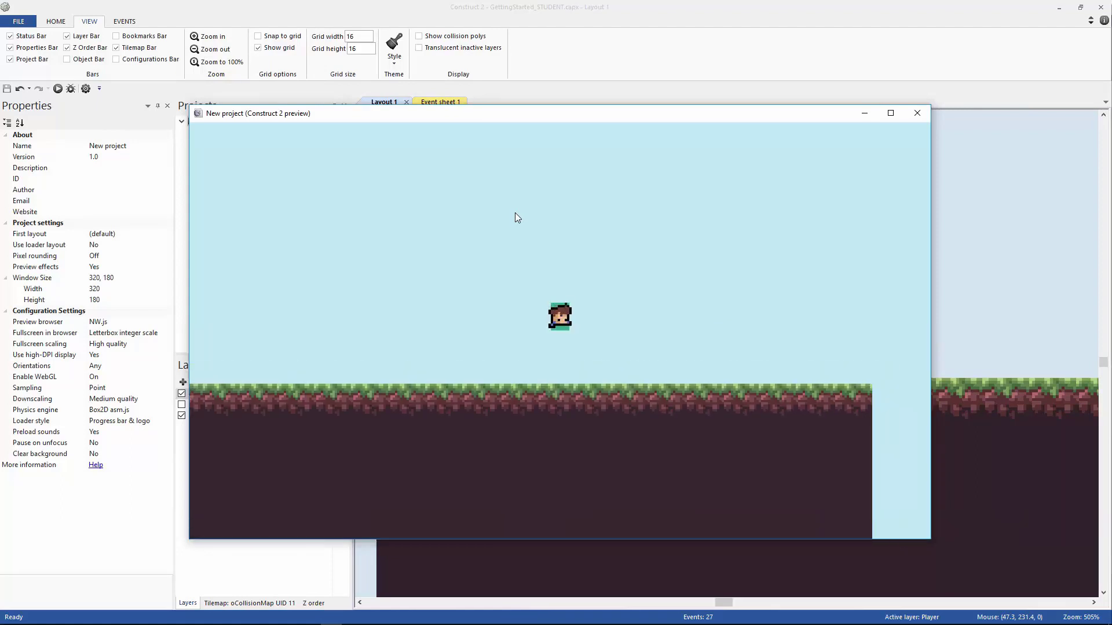
key(Left)
key(Up)
key(Right)
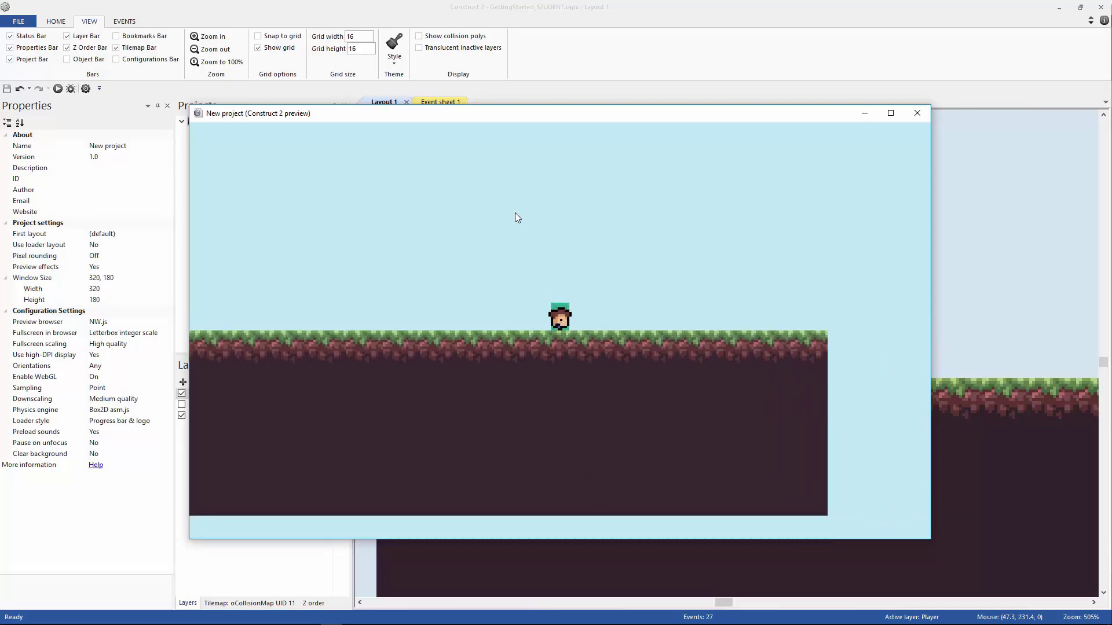
key(Left)
key(Up)
key(Right)
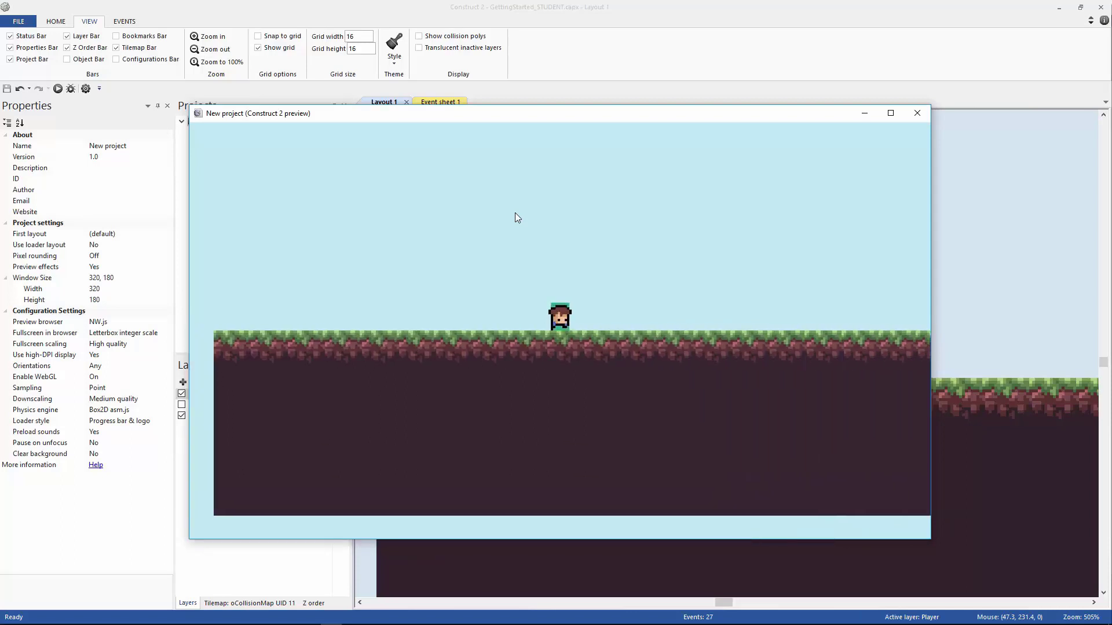
key(Up)
key(Left)
click(919, 116)
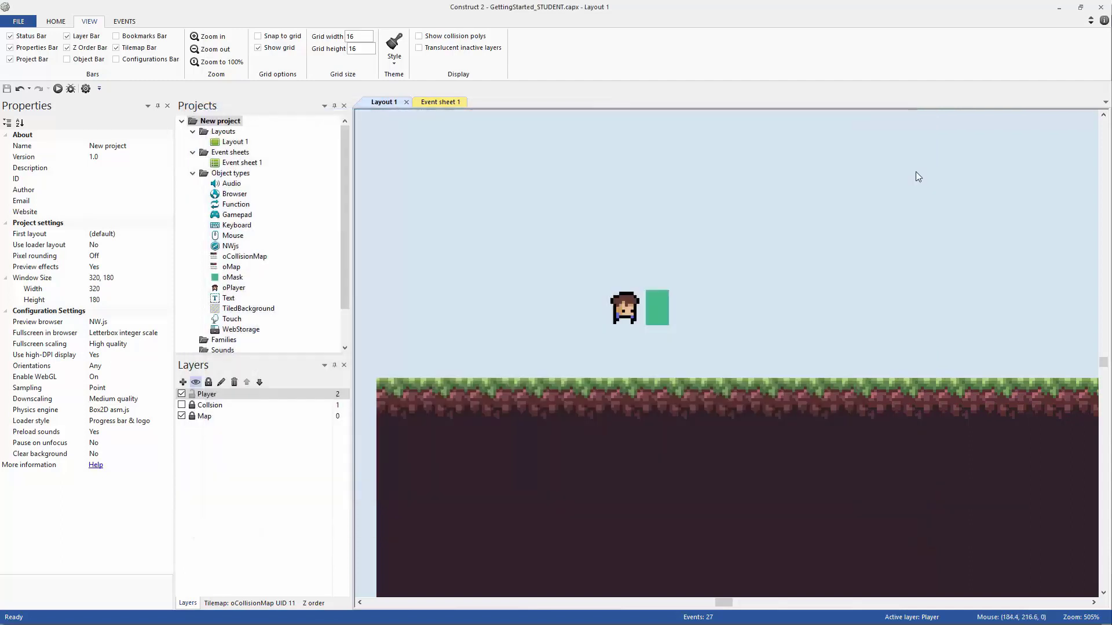
Look over the player objects above the ground in Layout 1 and view the properties of oPlayer.
ctrl+scroll(908, 226, down, 3)
middle_drag(879, 302, 801, 340)
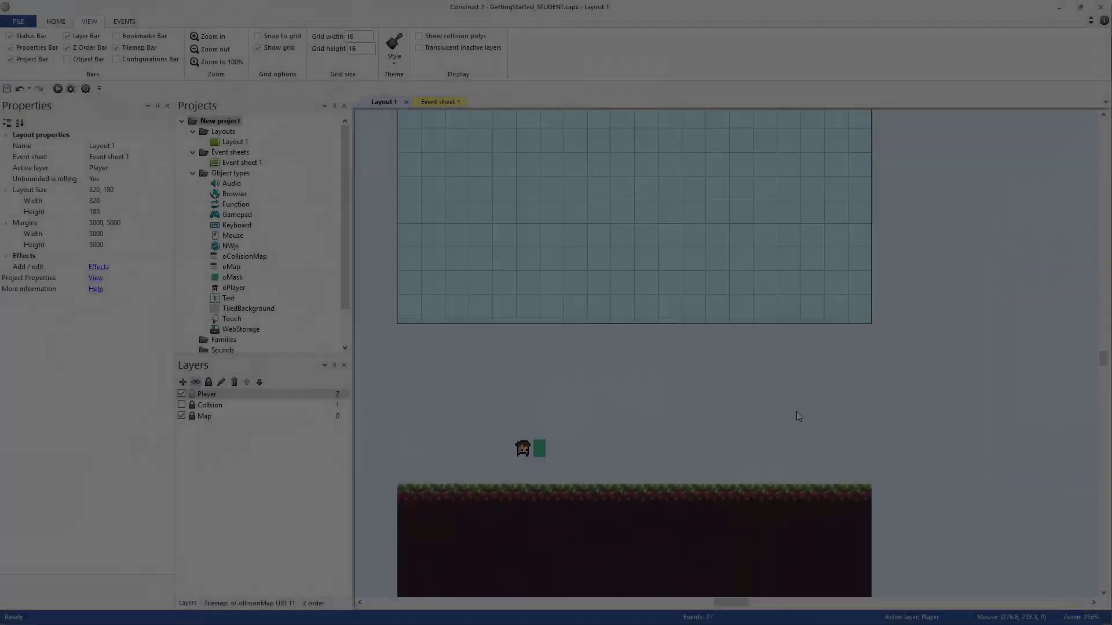
middle_drag(797, 411, 916, 346)
ctrl+scroll(908, 345, up, 1)
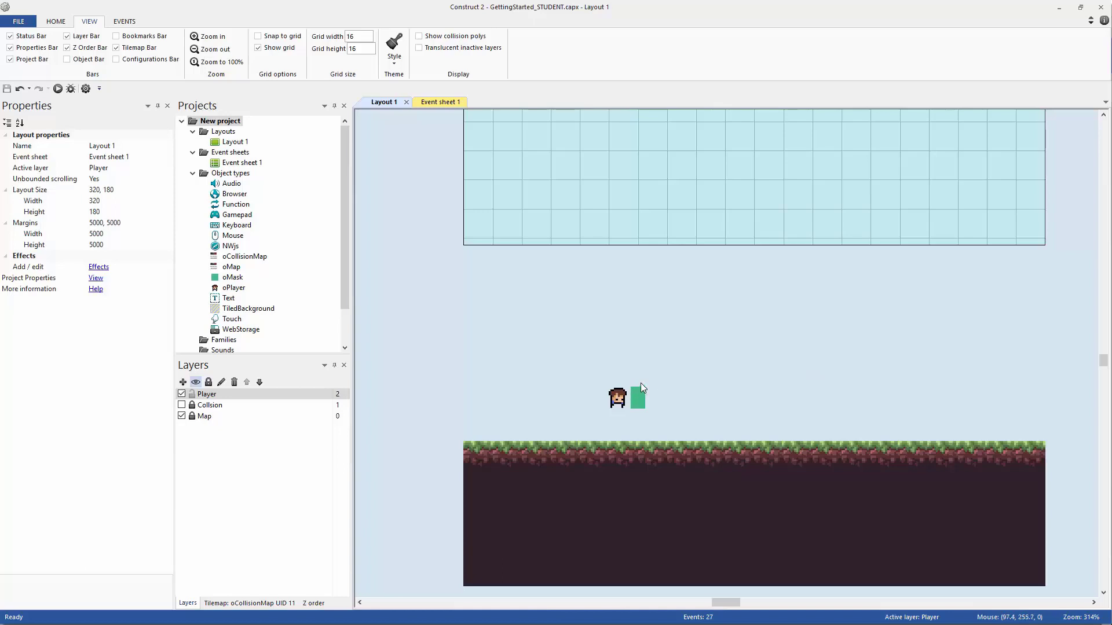
click(617, 399)
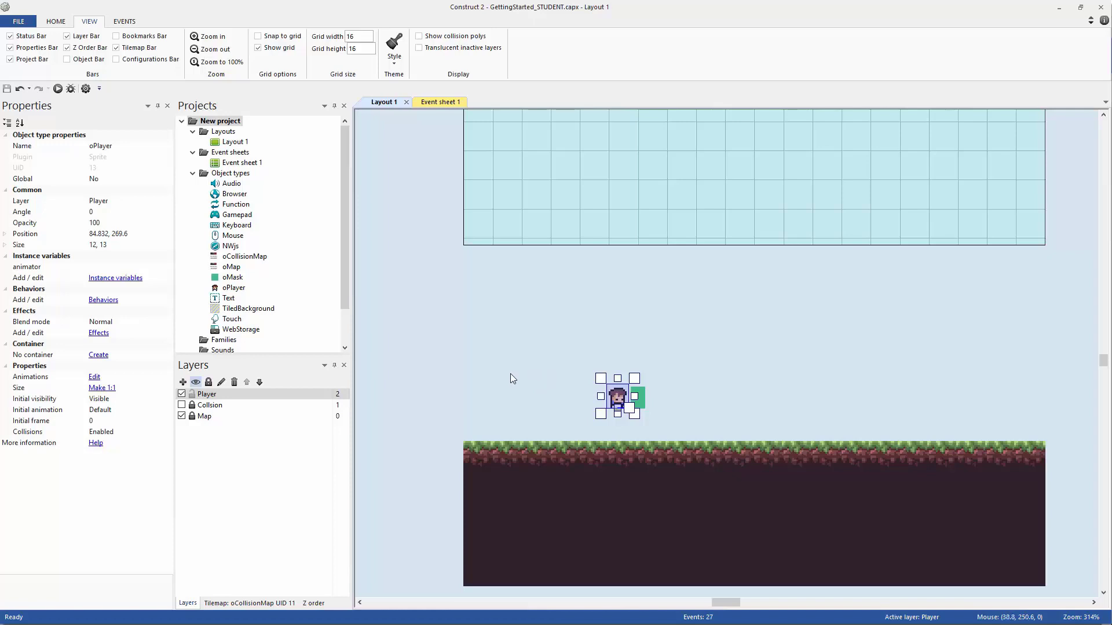
click(525, 381)
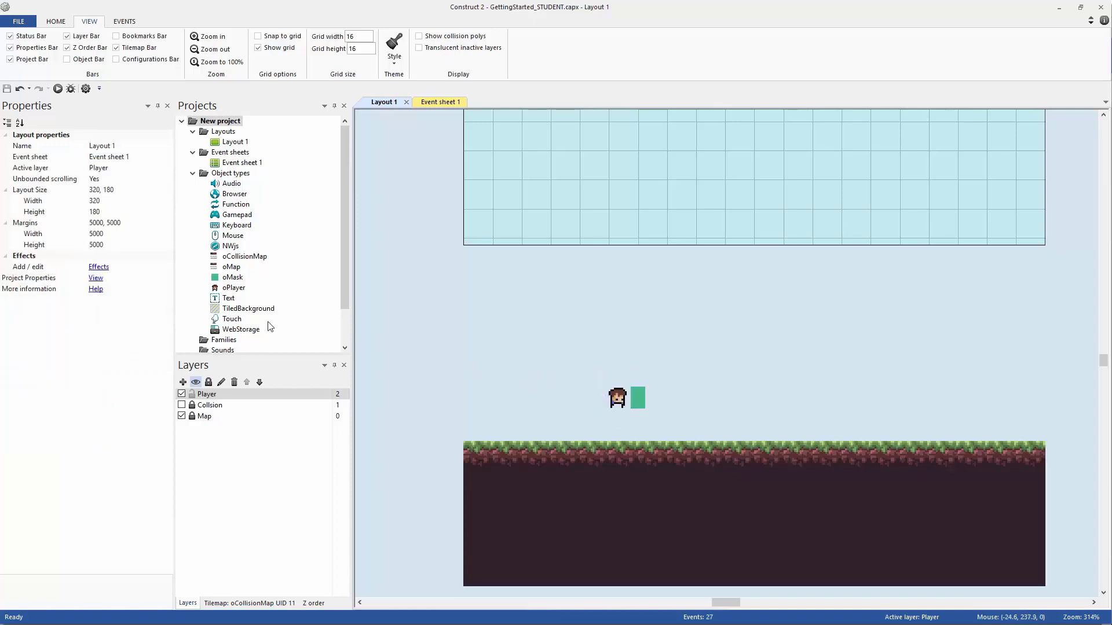
Review the project's Pixel rounding and Fullscreen scaling settings.
click(97, 279)
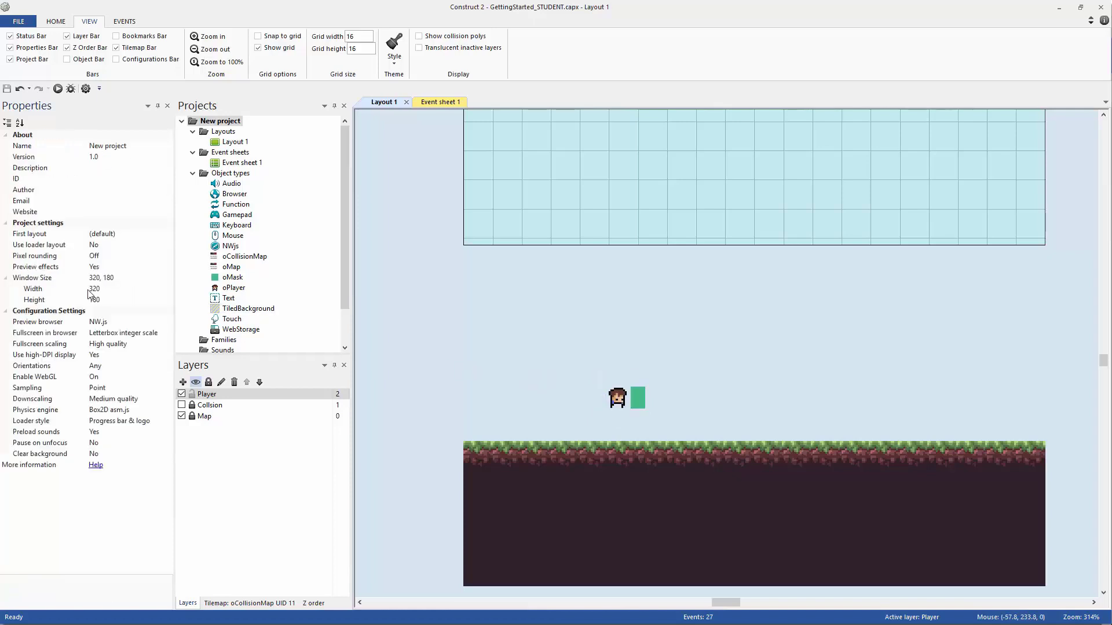
click(54, 258)
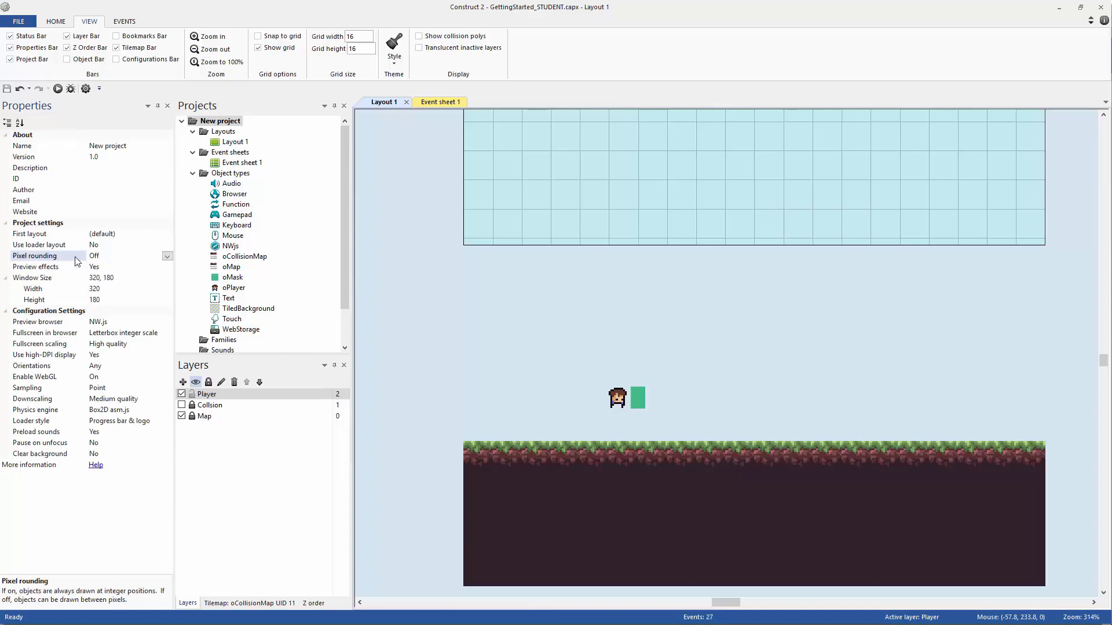
click(60, 346)
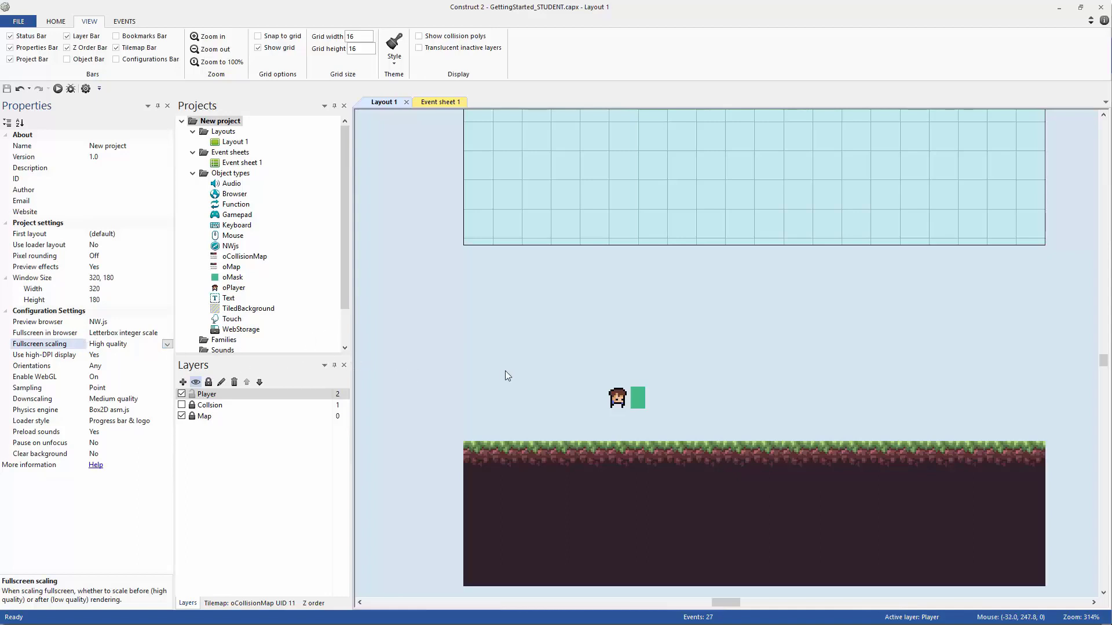
click(546, 376)
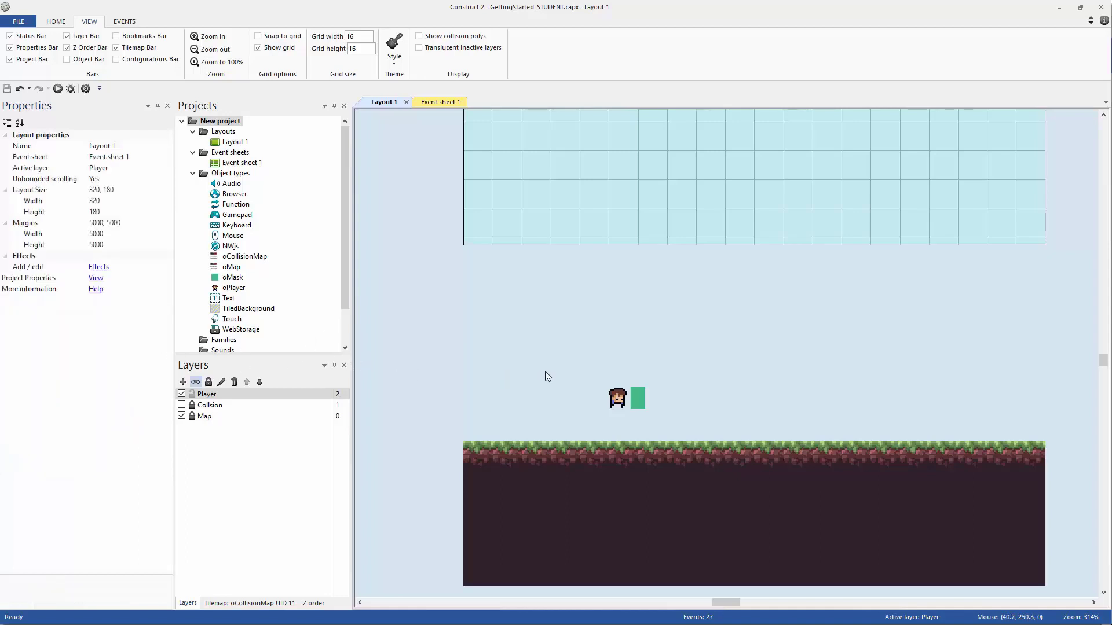
Move the origin of oPlayer's ID_IDLE frame 0 to the top centre at 6, 0, and look at frames 1 and 2.
click(619, 397)
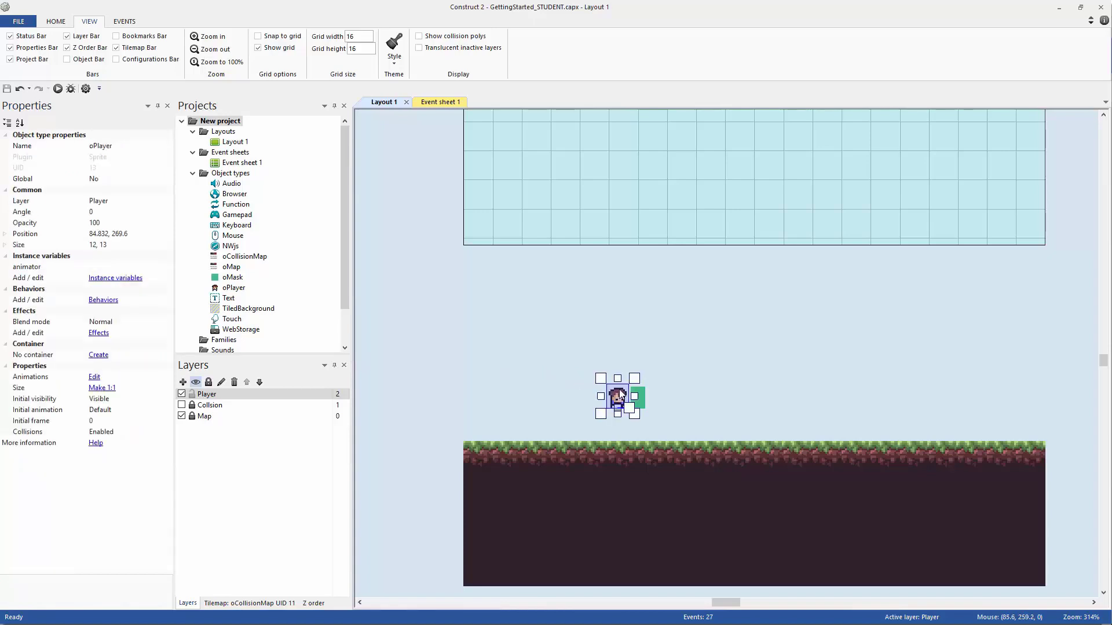
click(642, 396)
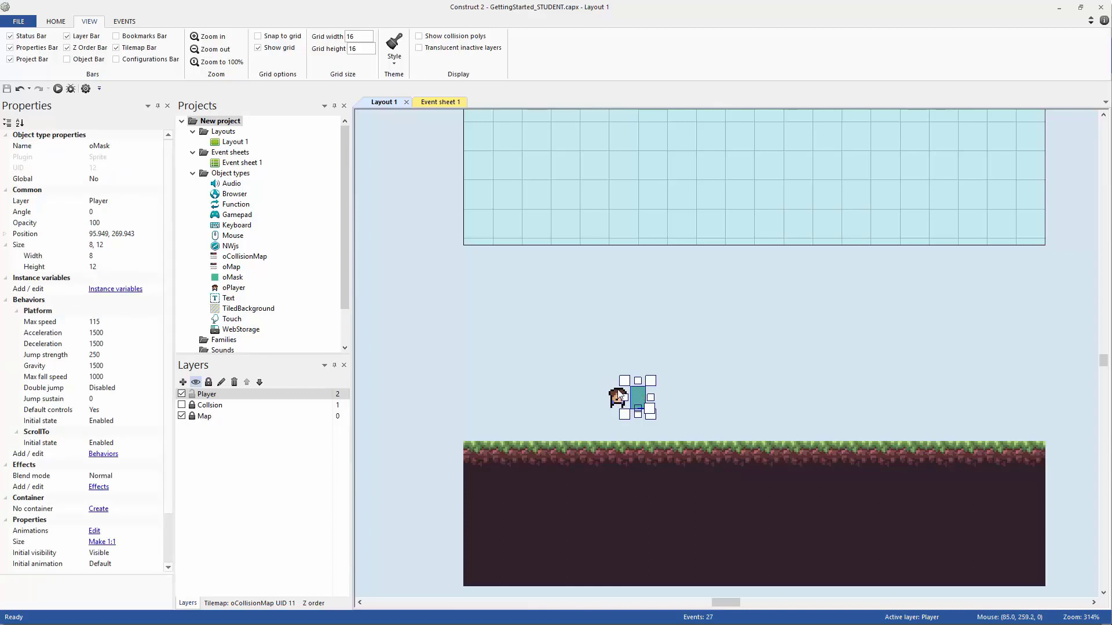
click(618, 397)
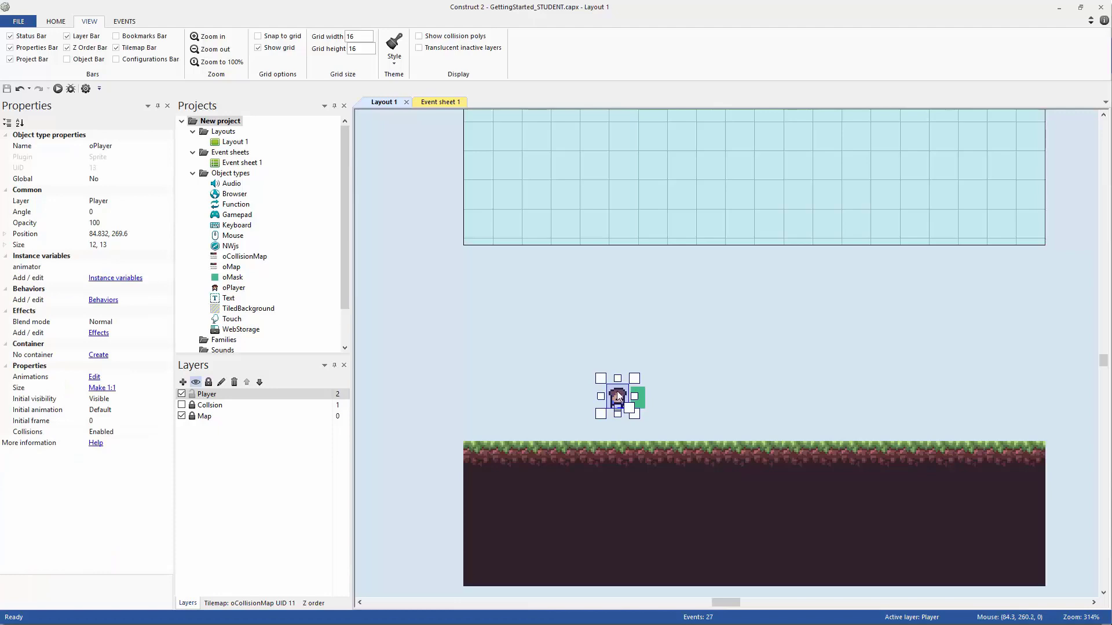
double_click(617, 397)
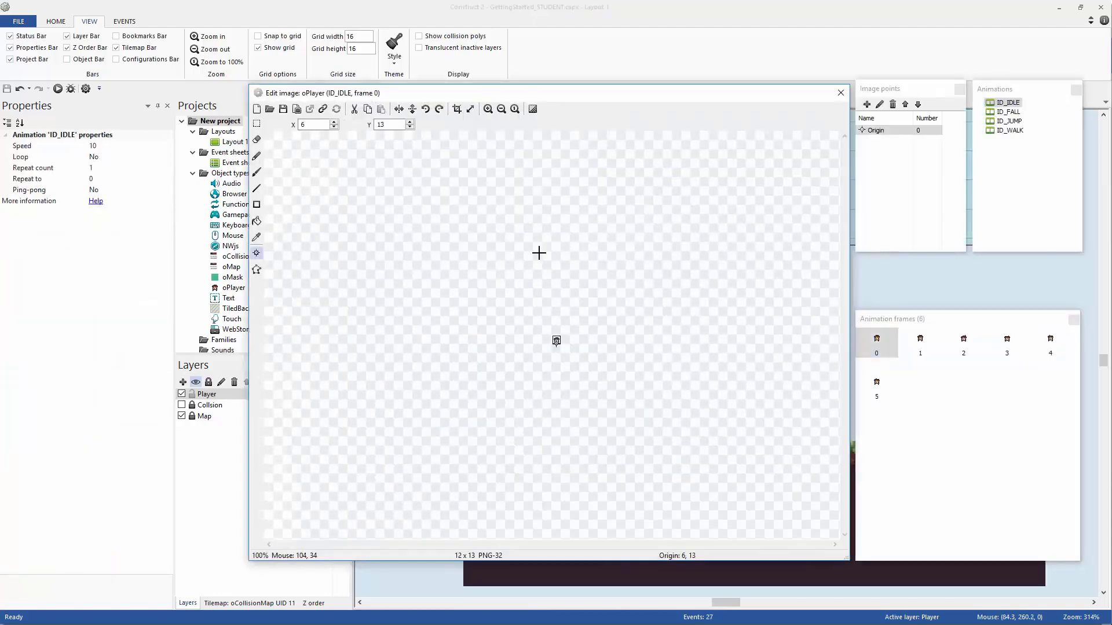
click(487, 110)
click(487, 110)
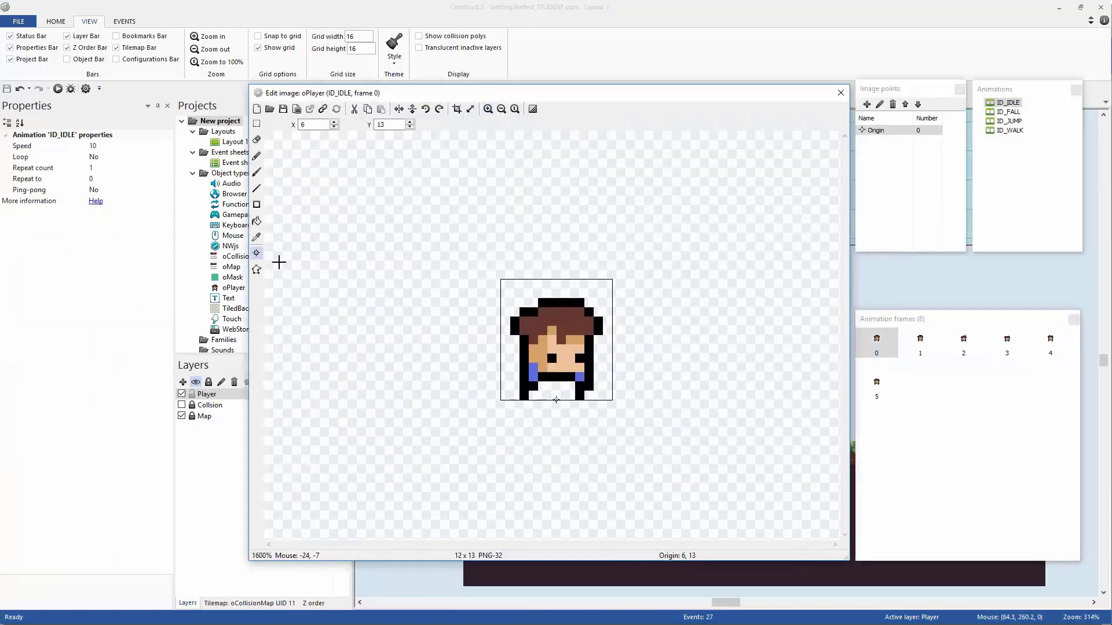
click(557, 283)
click(920, 341)
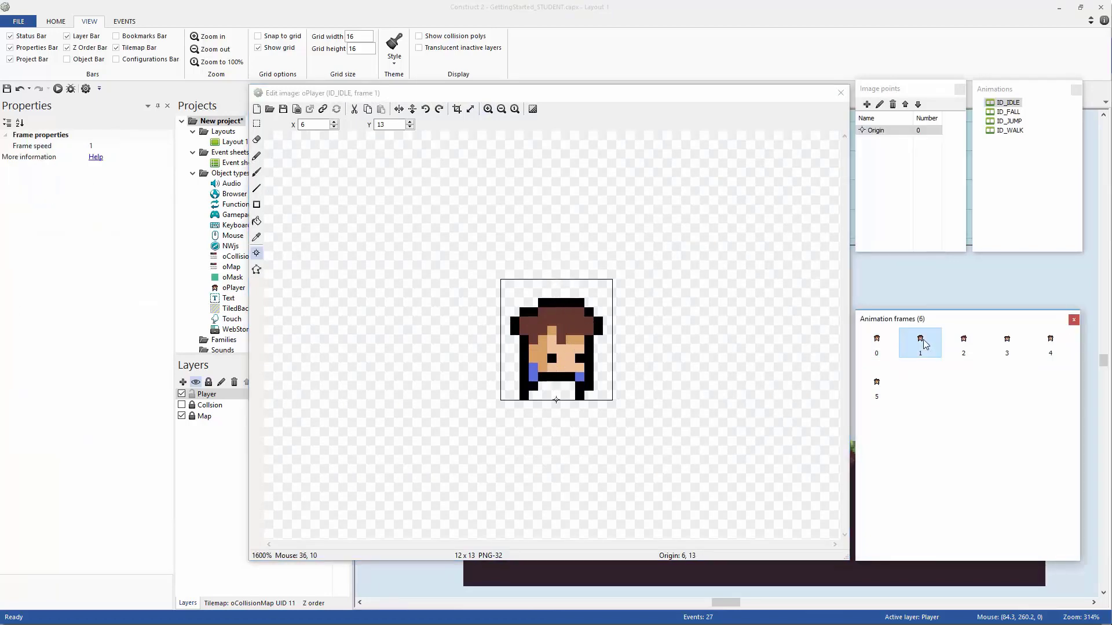
click(964, 343)
click(840, 93)
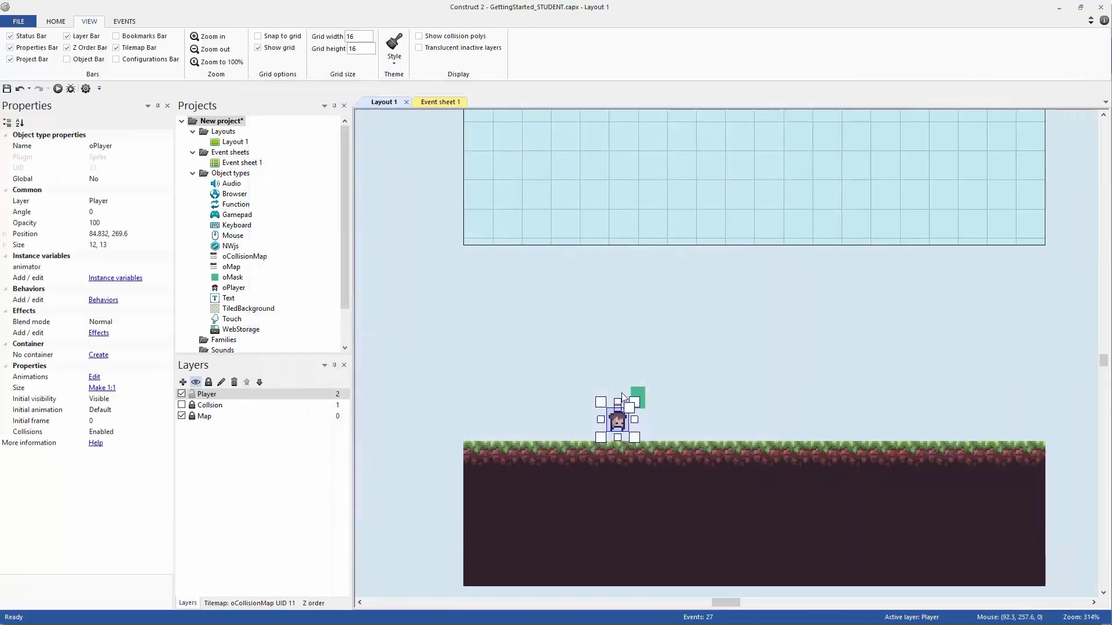
Preview Layout 1 to check how the player sits on the ground, and close the preview.
click(567, 415)
ctrl+scroll(574, 446, up, 1)
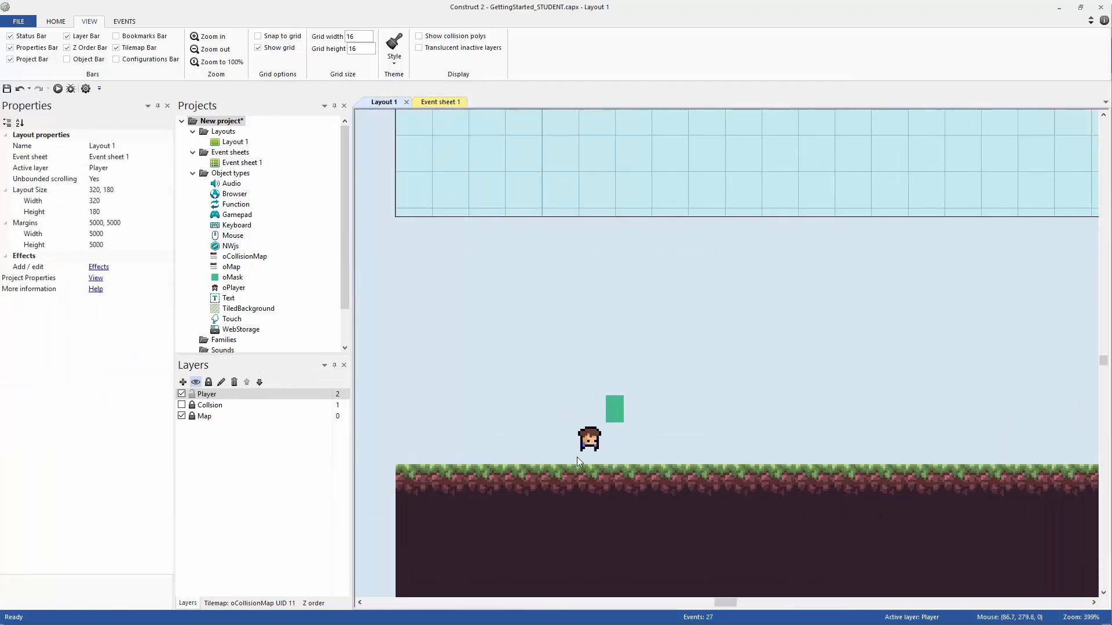
click(58, 88)
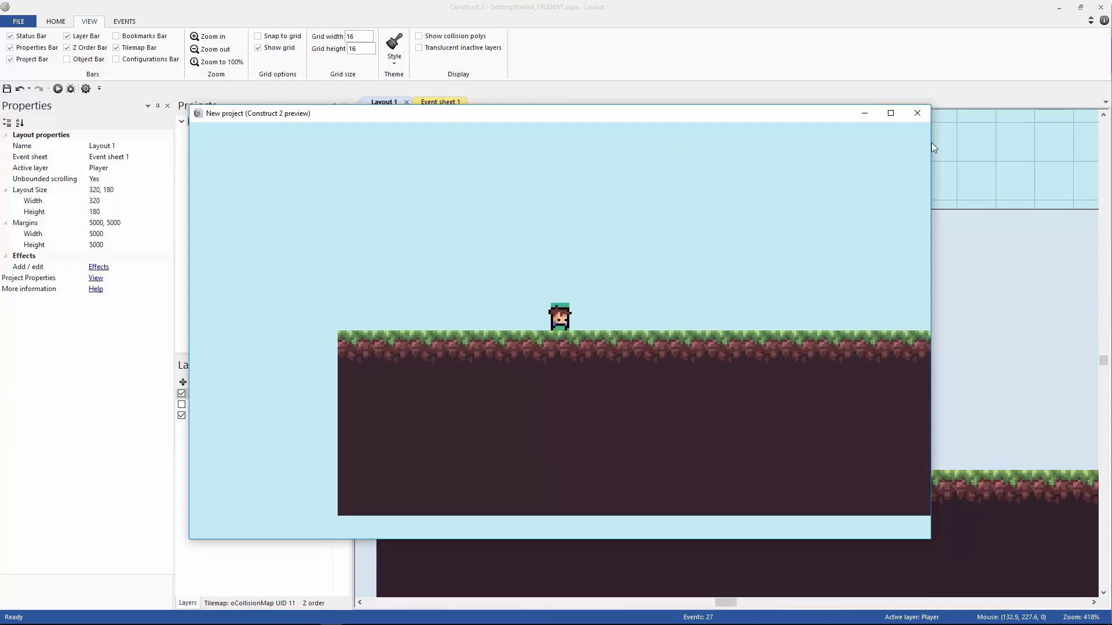
click(917, 114)
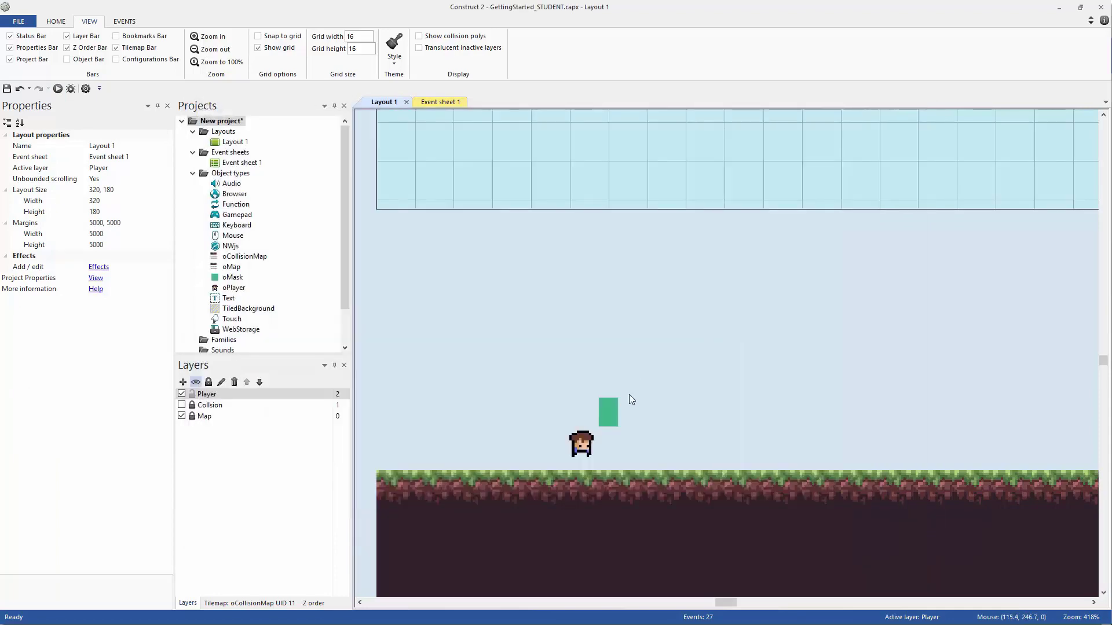
Set the origin of oPlayer's ID_IDLE frame 0 to Bottom with quick assign.
double_click(581, 447)
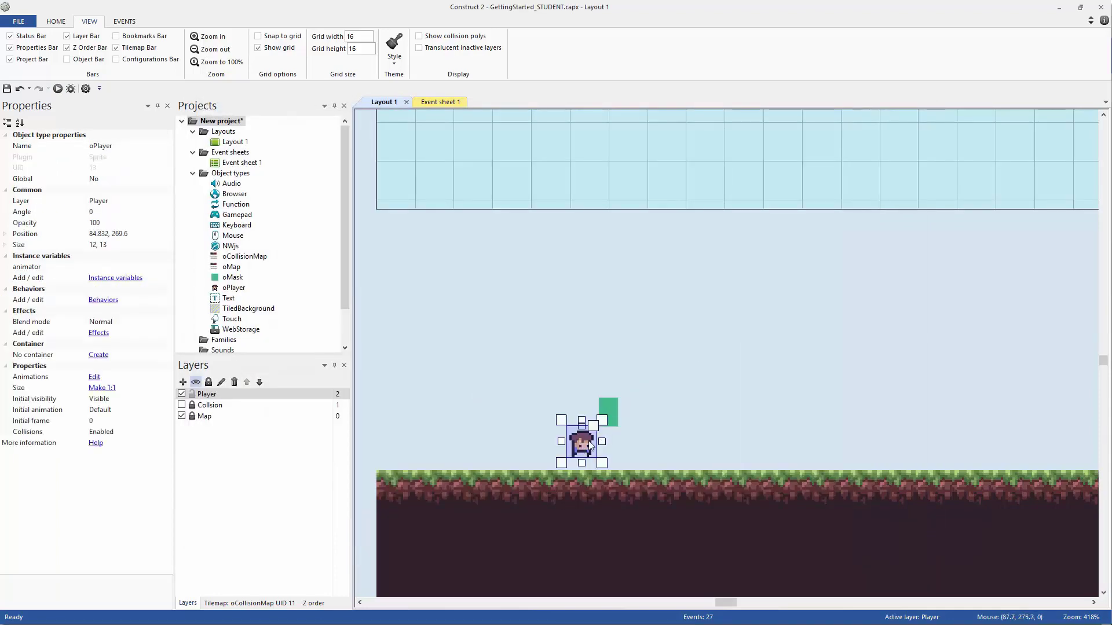
ctrl+scroll(618, 354, up, 2)
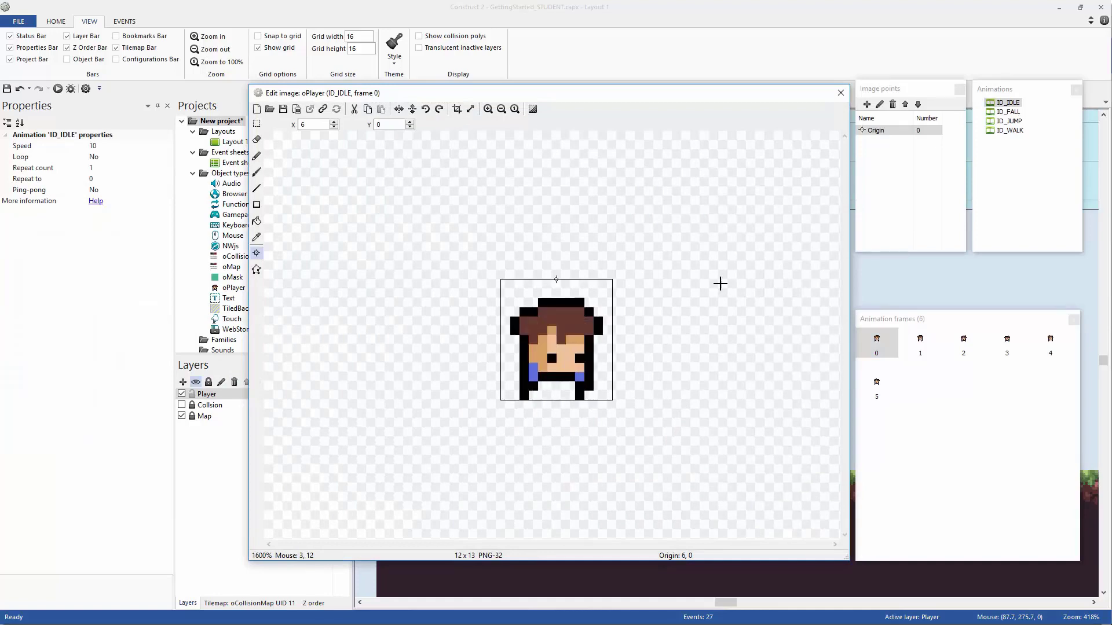
right_click(892, 138)
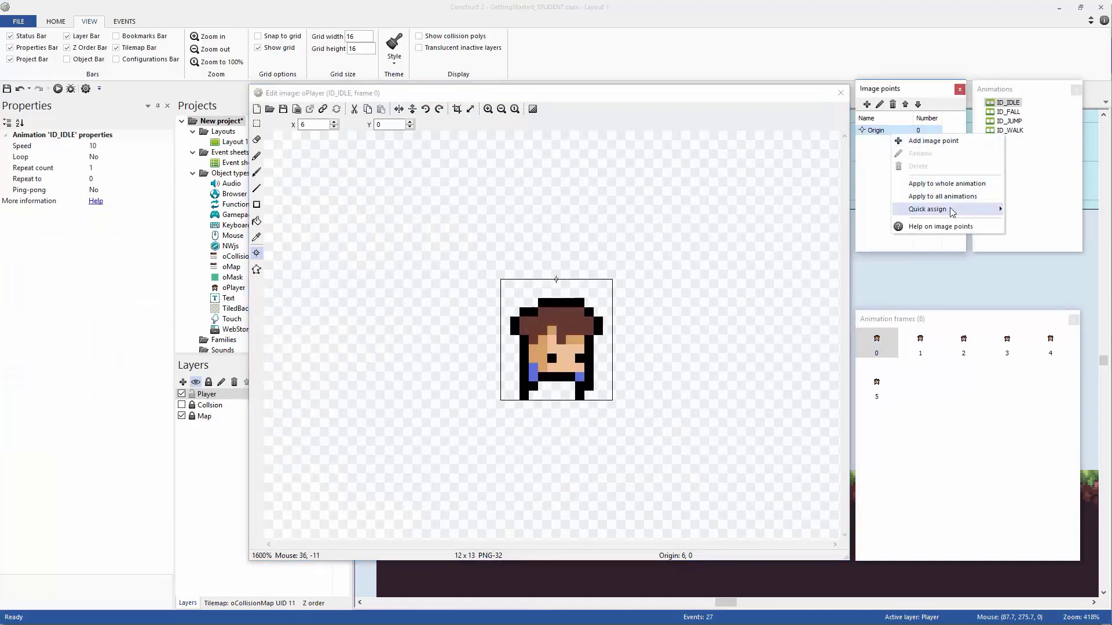
mouse_move(988, 214)
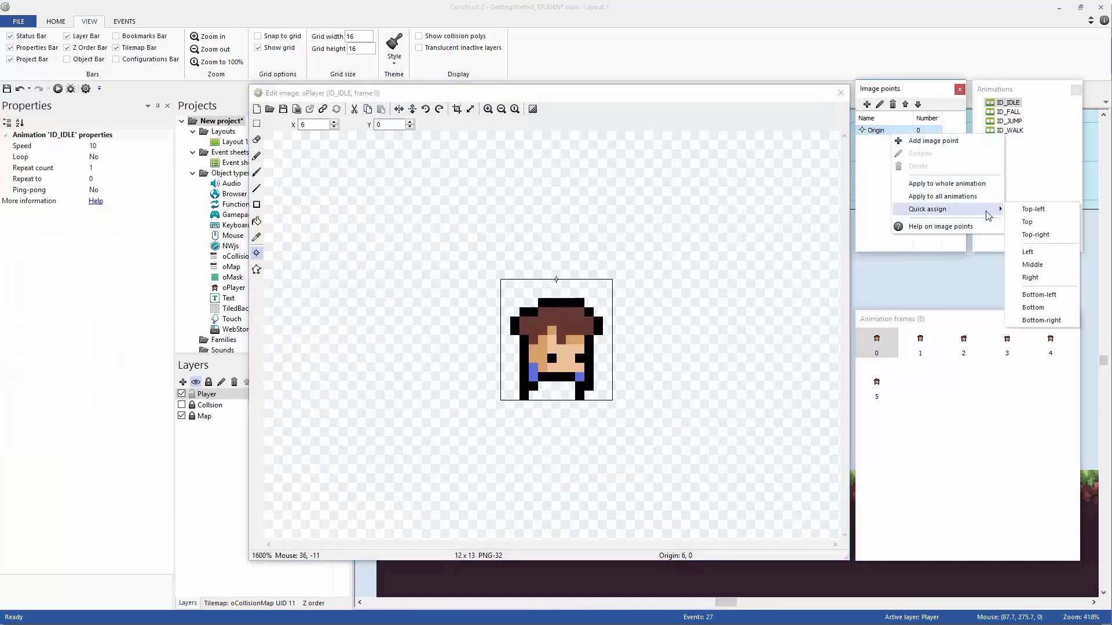
click(1033, 307)
Check the origin position on each of the ID_IDLE animation frames.
click(917, 346)
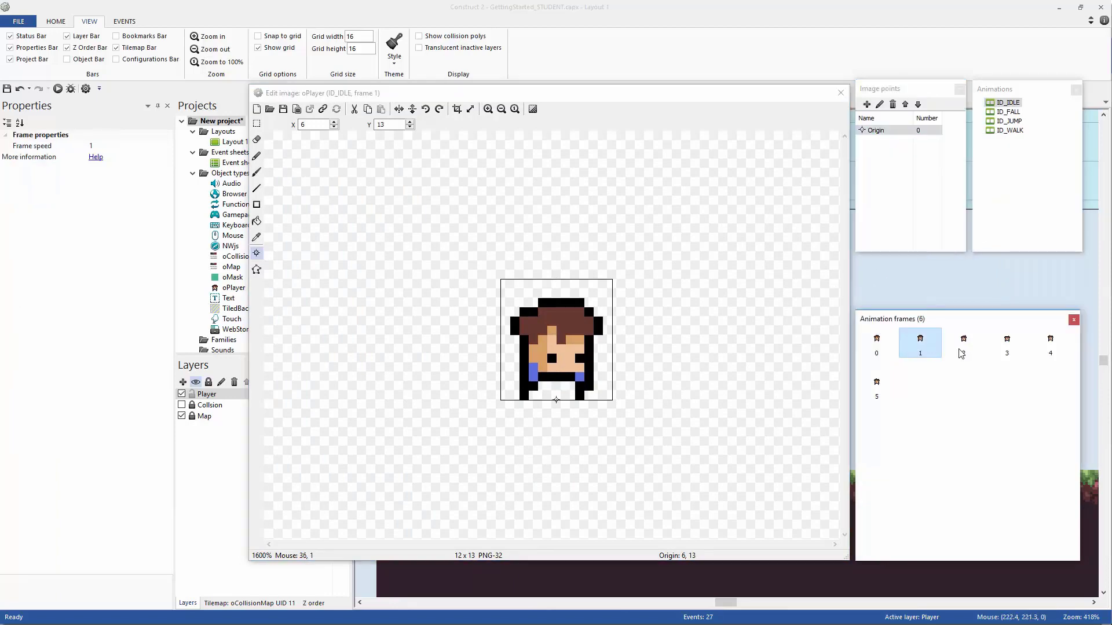
click(961, 348)
click(1004, 348)
click(1030, 350)
click(876, 385)
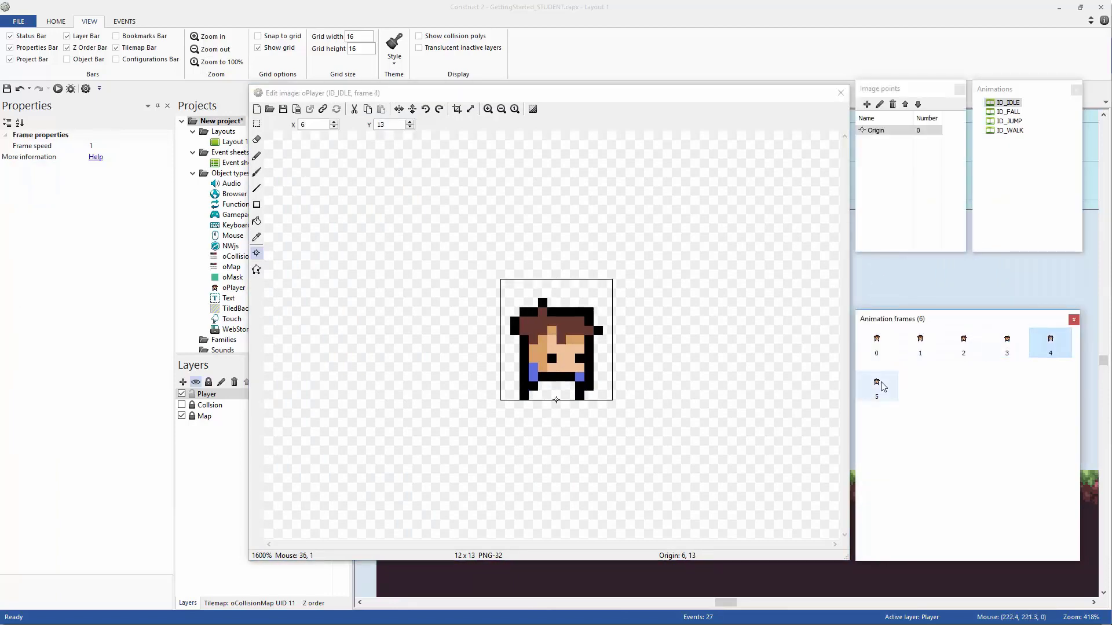
click(876, 346)
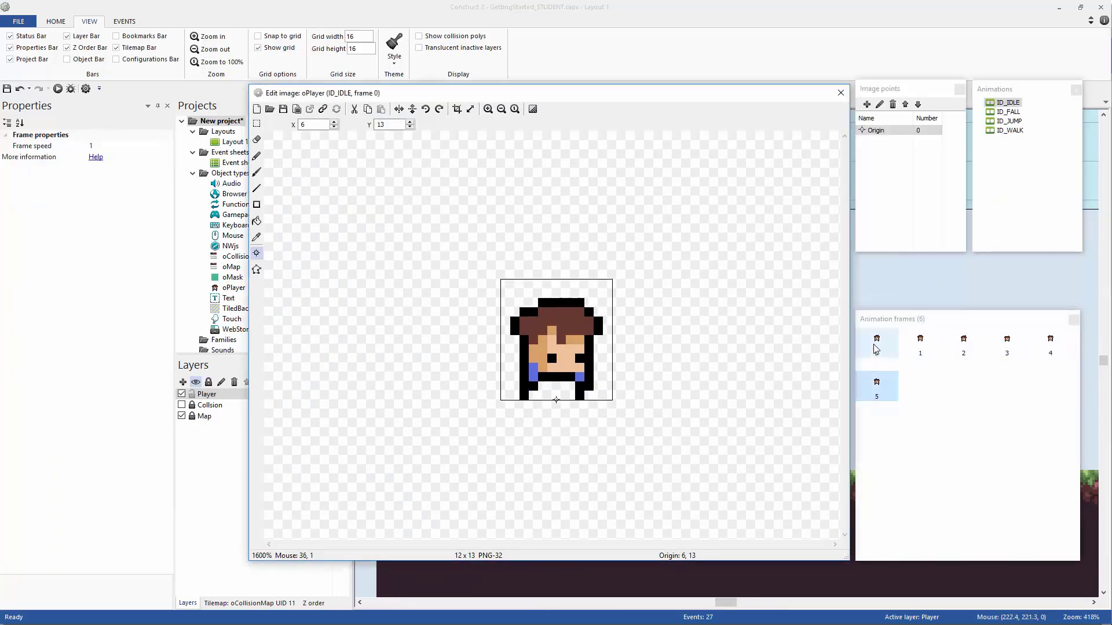
Compare the image size and origin of frames 0 and 1 in the ID_WALK animation.
click(1020, 122)
click(1010, 131)
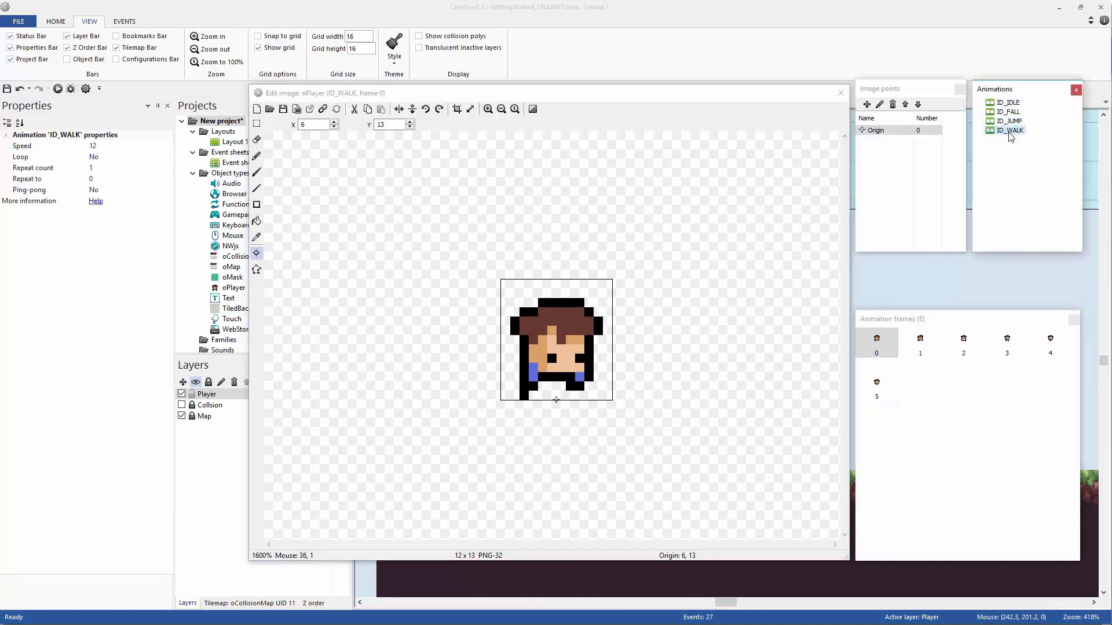
click(920, 346)
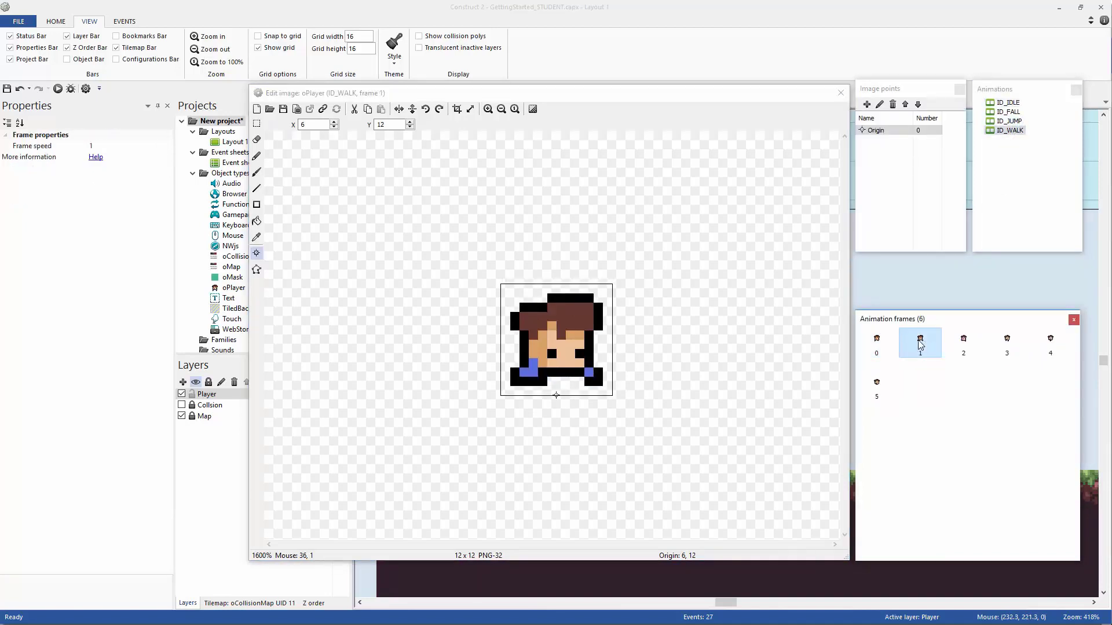
click(889, 346)
Shift the drawing in ID_WALK frame 0 up by one pixel and compare it with frame 1.
click(257, 124)
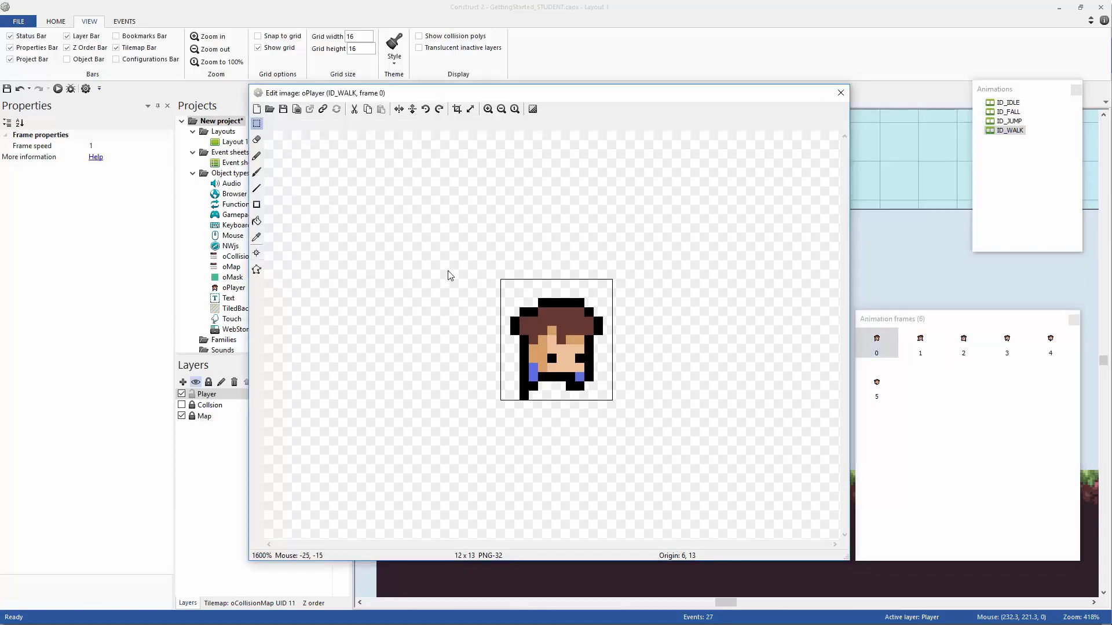
drag(449, 274, 649, 435)
drag(584, 354, 574, 354)
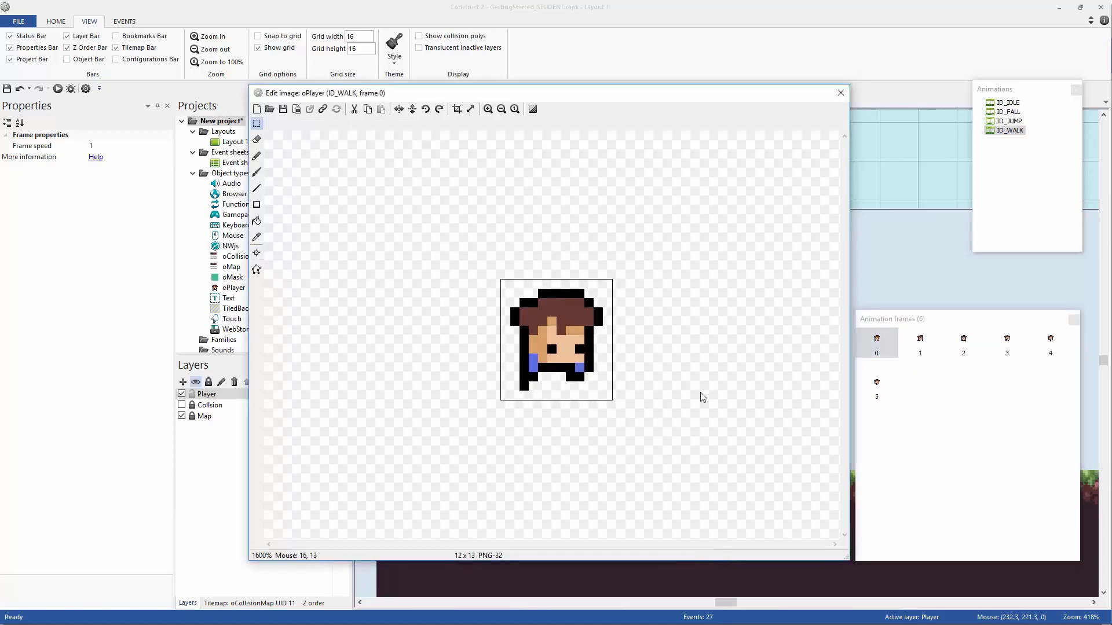
click(922, 343)
click(876, 341)
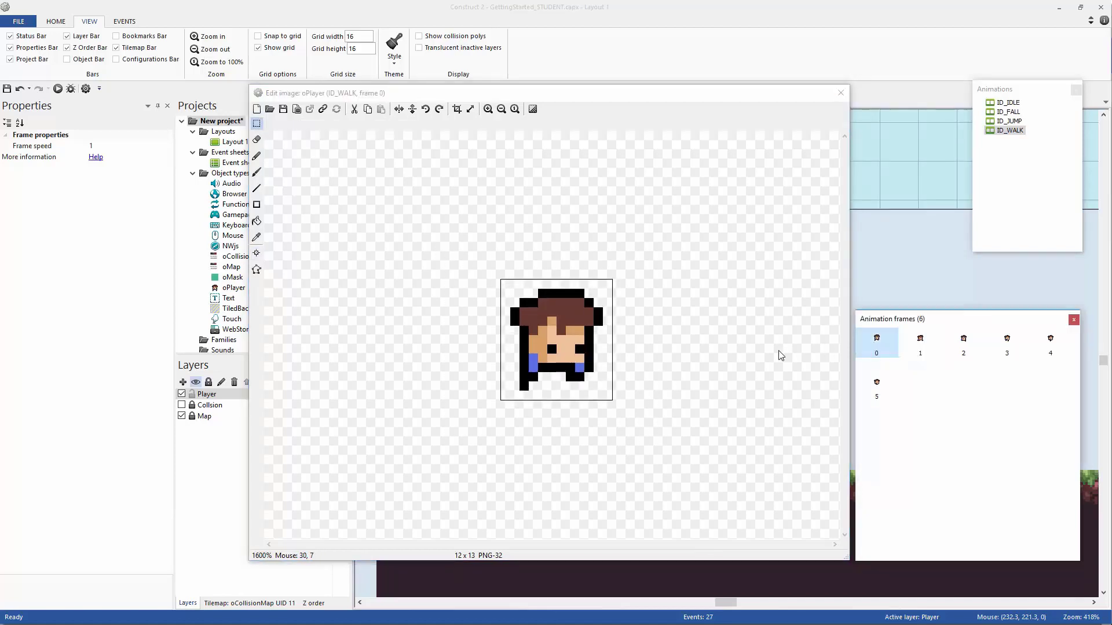
click(776, 355)
Move the drawing in ID_WALK frame 0 back down by one pixel.
drag(502, 273, 683, 440)
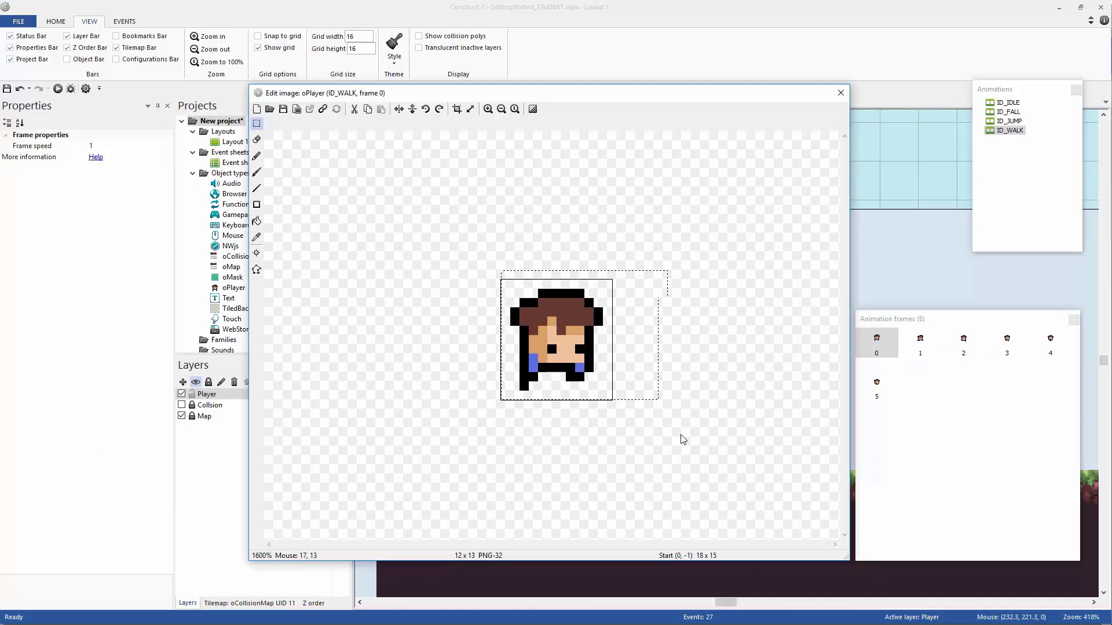
drag(574, 356, 574, 366)
click(666, 379)
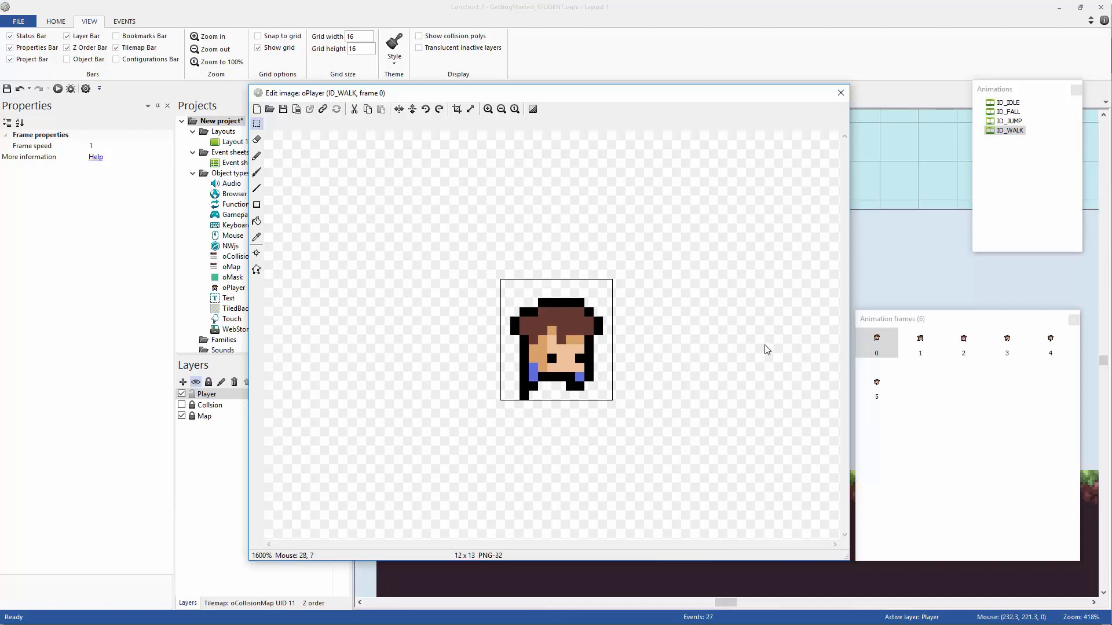
Mark out the lower edge of ID_WALK frame 1 and the bottom pixel row of frame 0 to compare their foot positions.
click(919, 342)
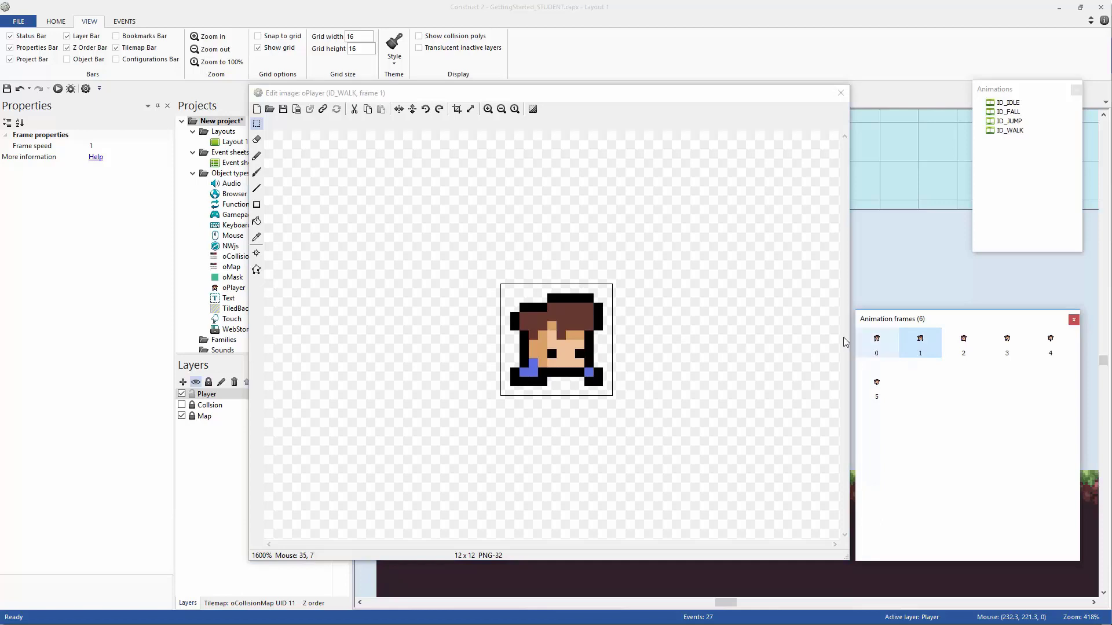
drag(446, 266, 708, 426)
click(641, 422)
drag(611, 396, 496, 397)
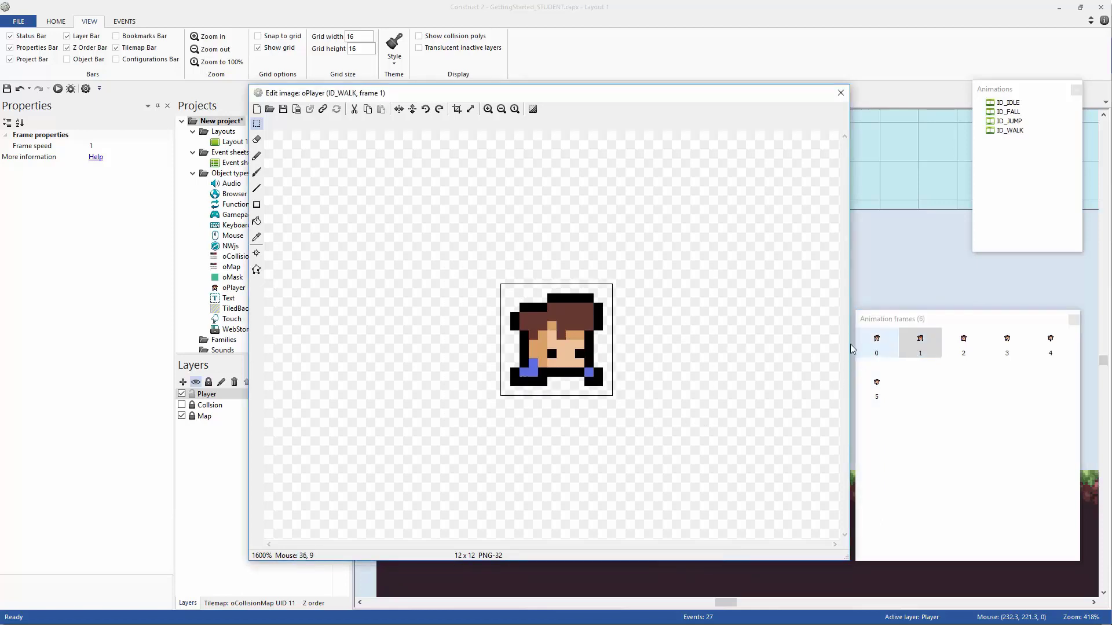
click(875, 343)
drag(481, 265, 502, 398)
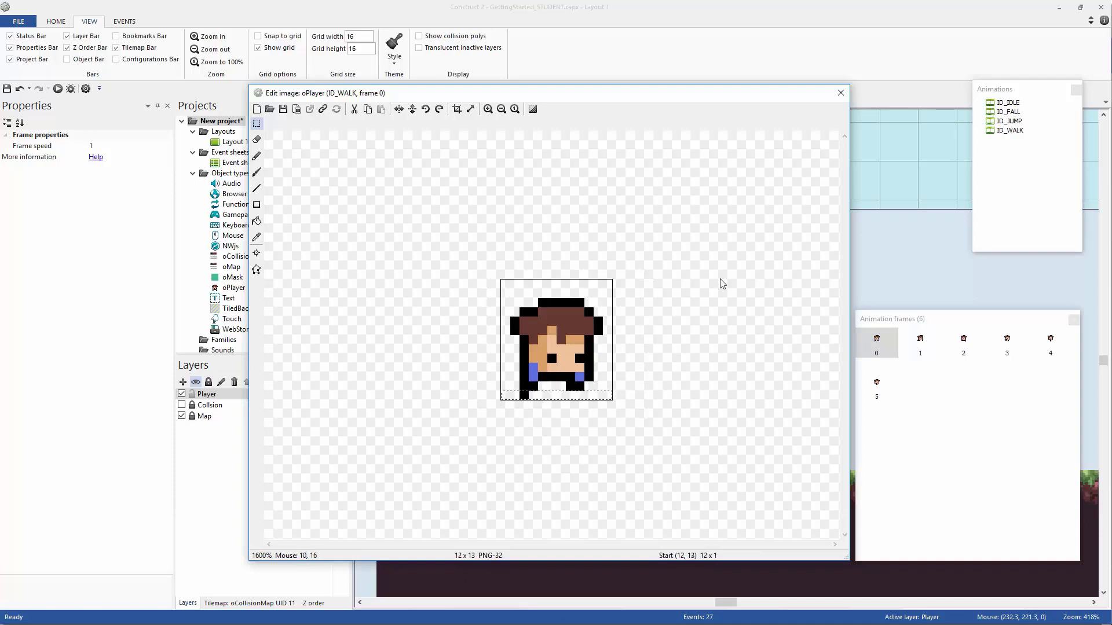
Clear the pixel selection and inspect the collision polygons across the ID_WALK frames.
key(Escape)
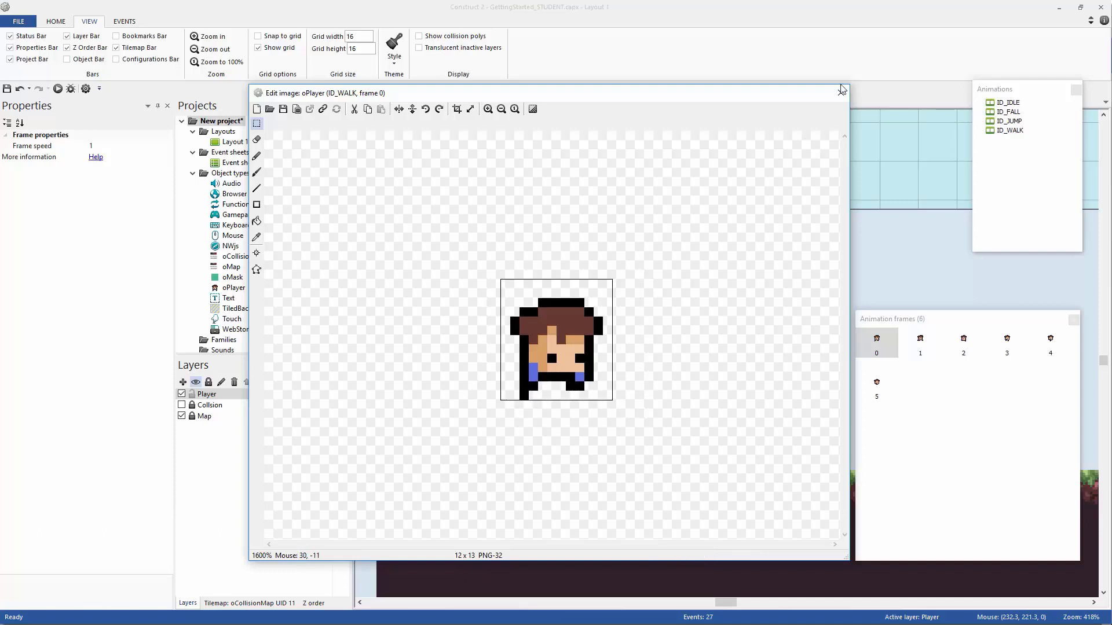
click(257, 270)
click(916, 342)
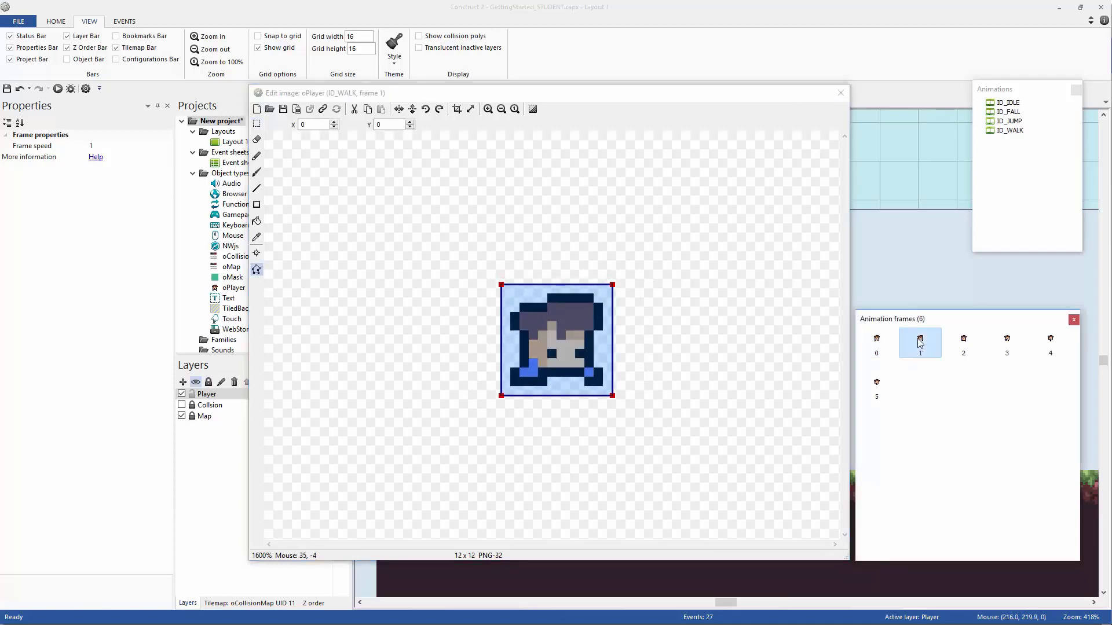
click(962, 345)
click(877, 383)
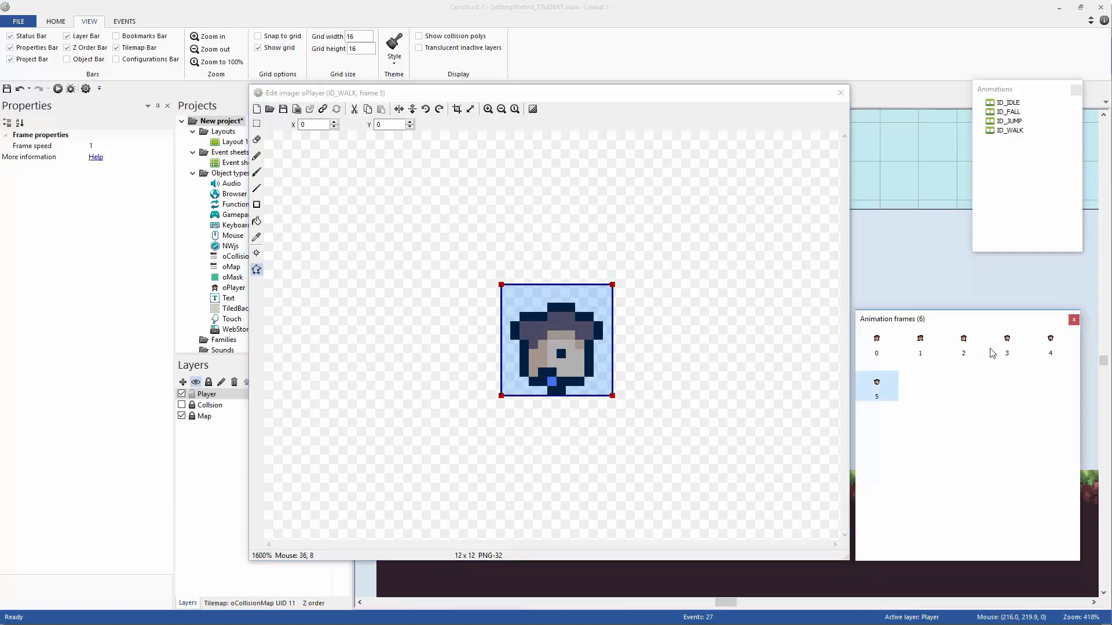
click(1006, 343)
click(1050, 343)
Inspect the collision polygons in oPlayer's other animations, including ID_IDLE and ID_FALL, and close the image editor.
click(1009, 122)
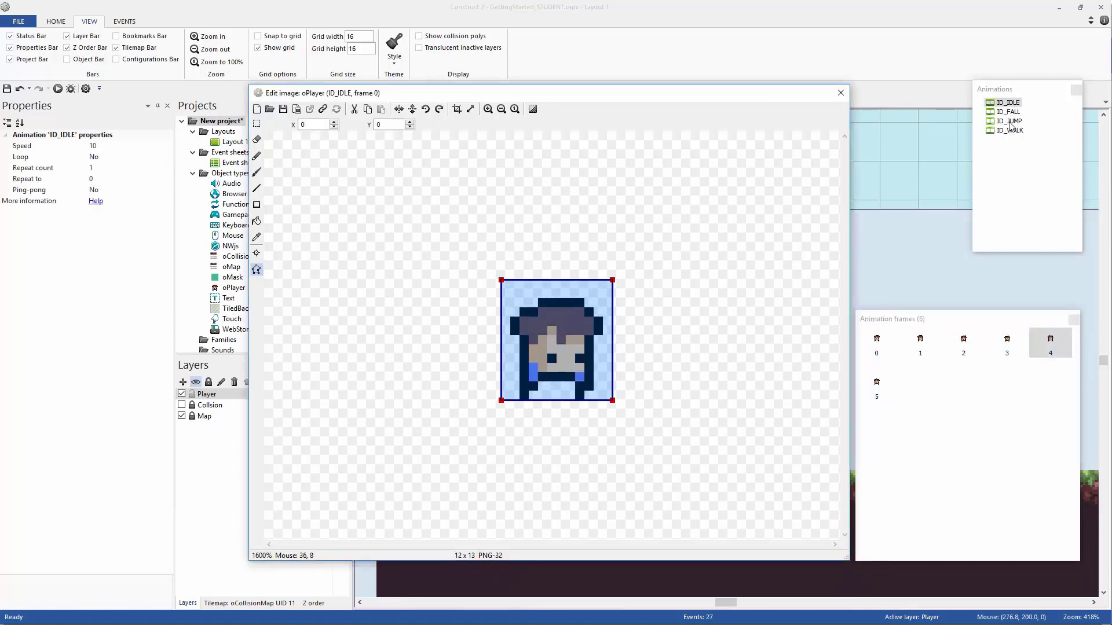
click(1008, 113)
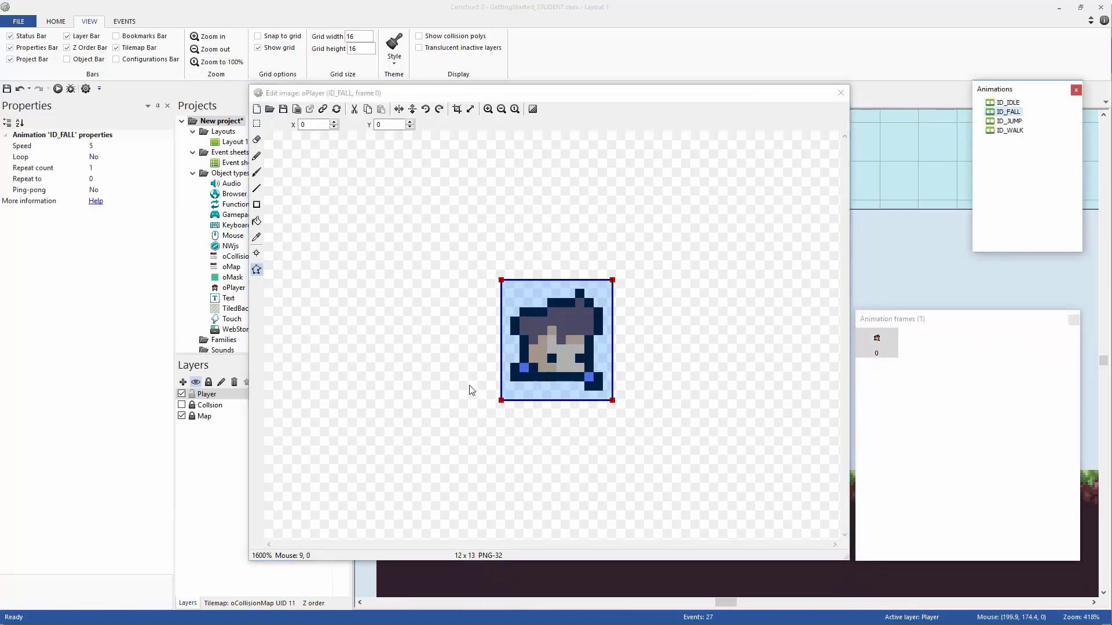
click(841, 93)
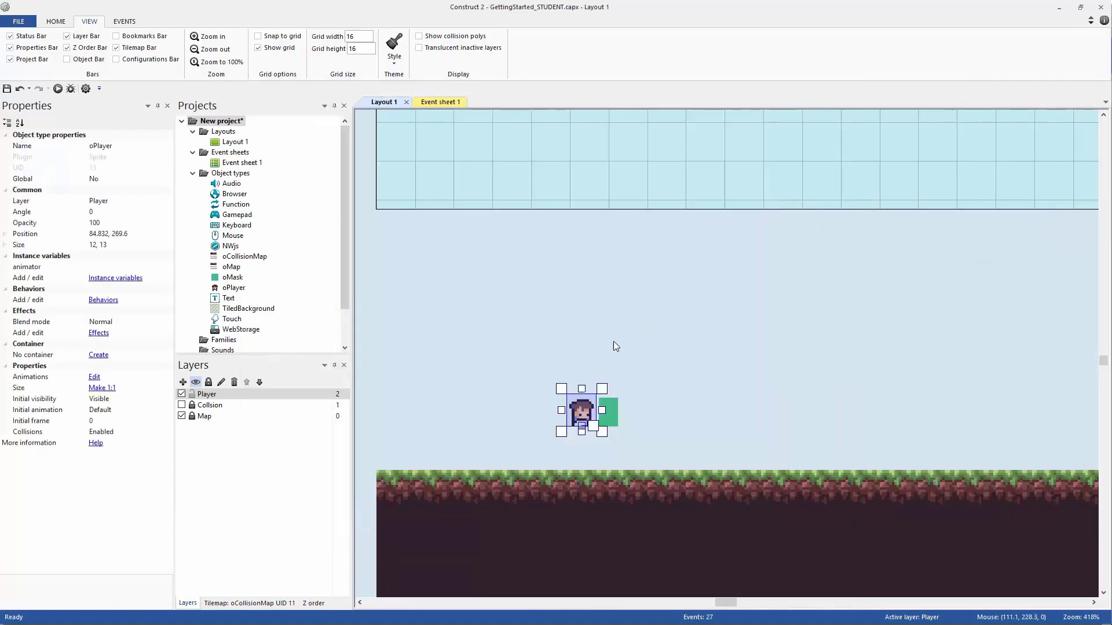
Try lowering the upper-right collision point of oPlayer's ID_IDLE frame 0 to 12, 3, restore it to 12, 0 and close the editor.
double_click(580, 409)
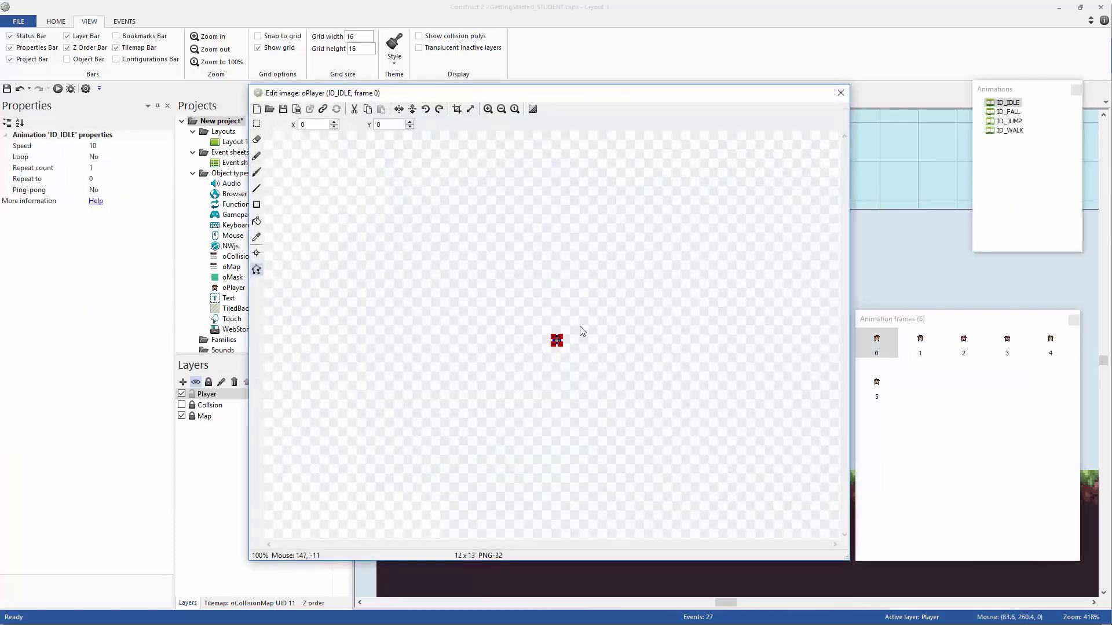
scroll(580, 263, up, 4)
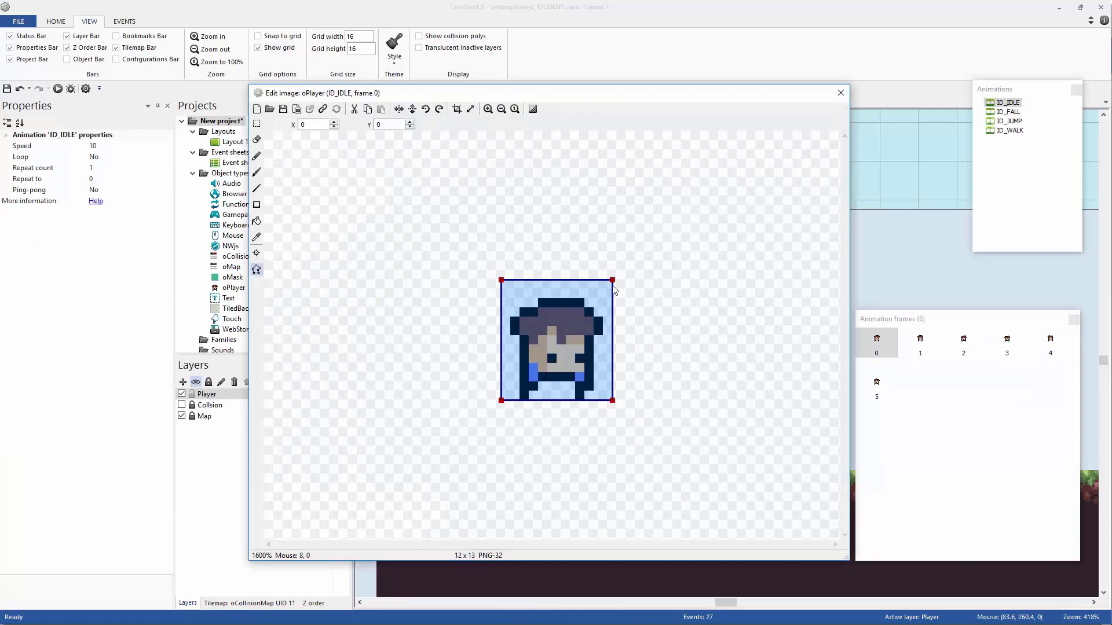
drag(613, 282, 623, 317)
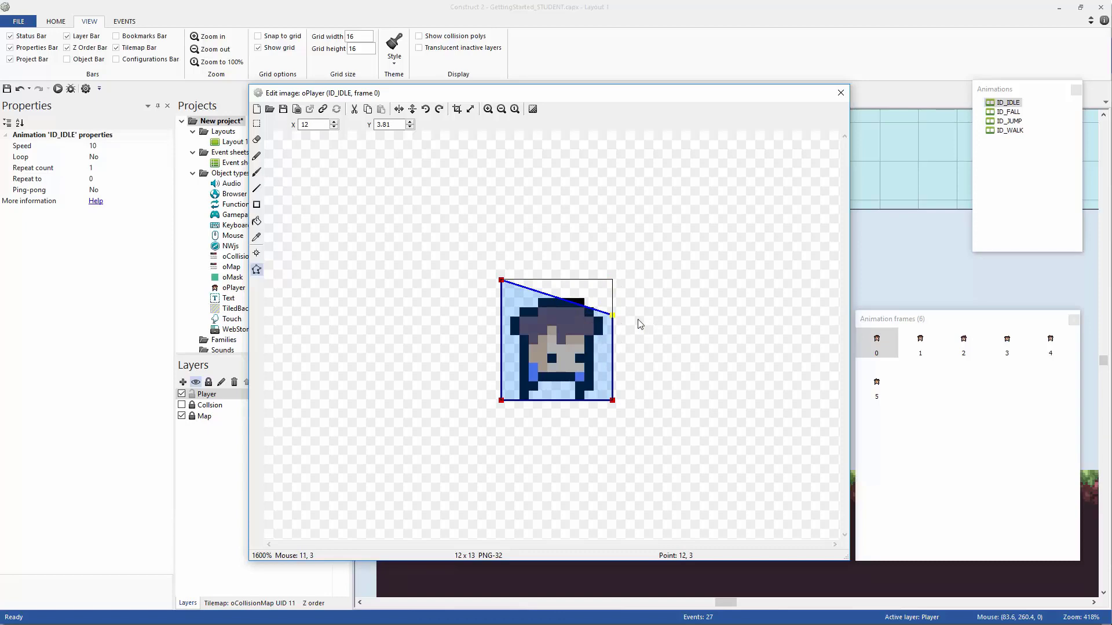
click(410, 122)
click(410, 122)
click(409, 122)
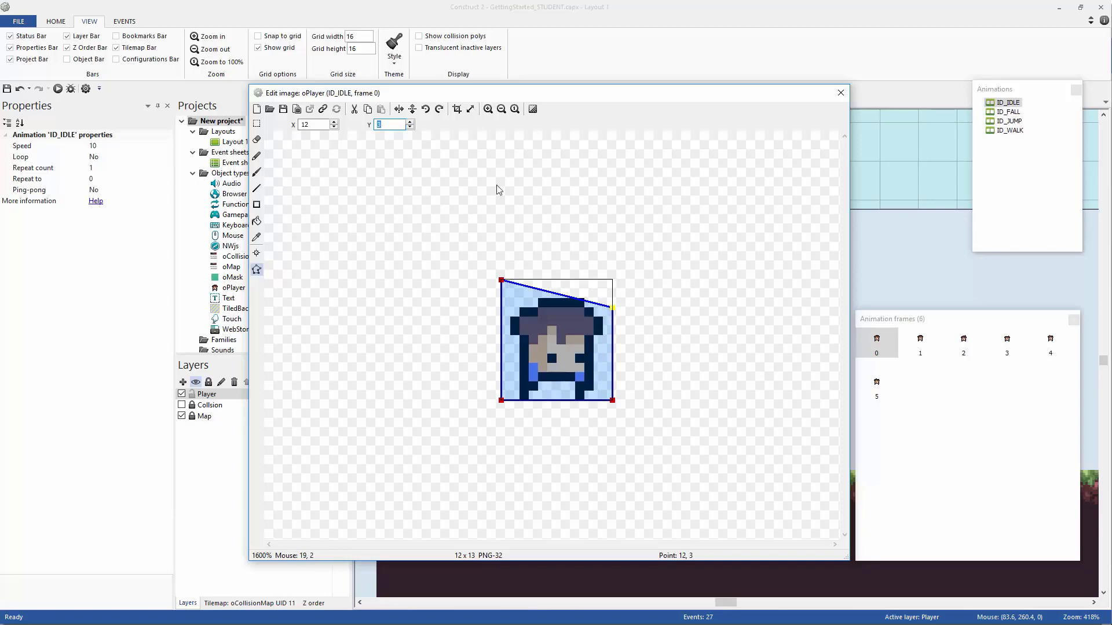
drag(615, 311, 629, 266)
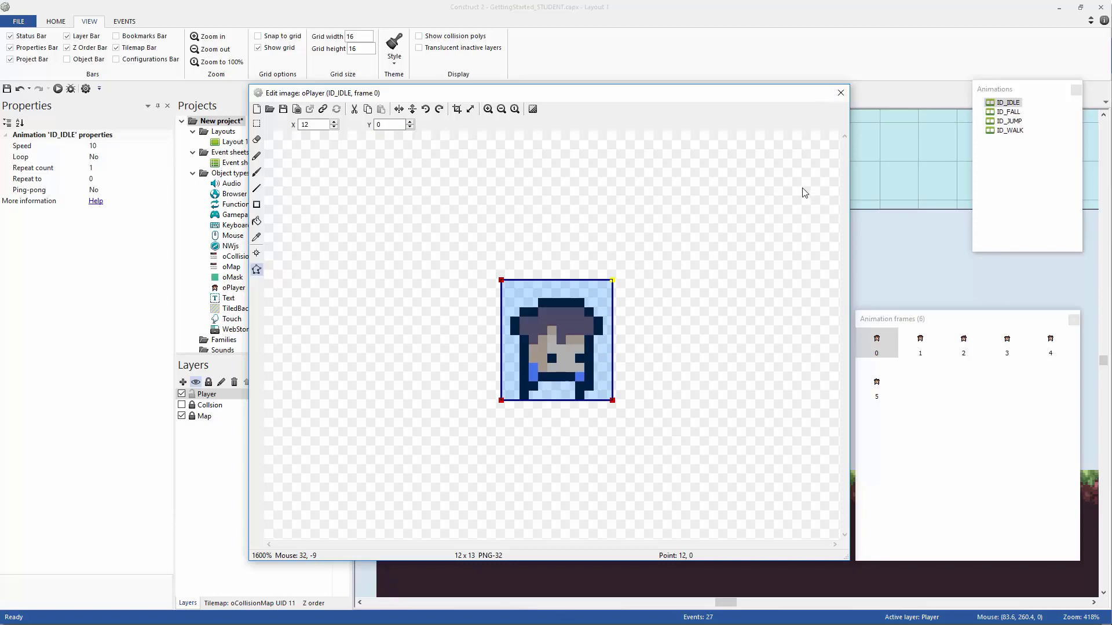
click(841, 93)
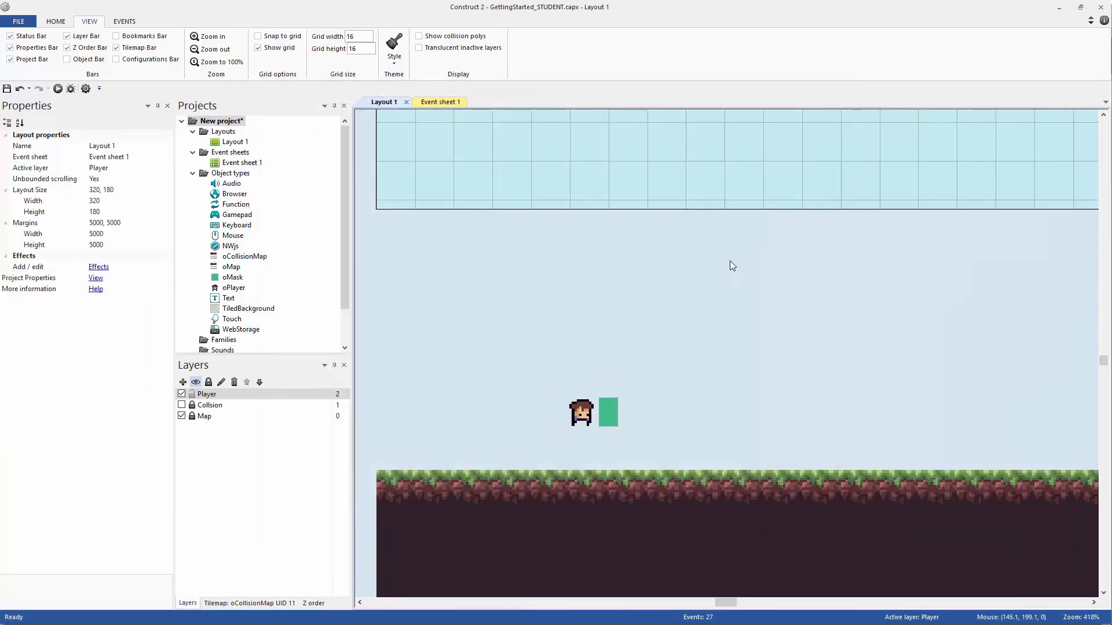
Check the Pixel rounding setting in the project properties and return to the layout properties.
ctrl+scroll(770, 308, down, 4)
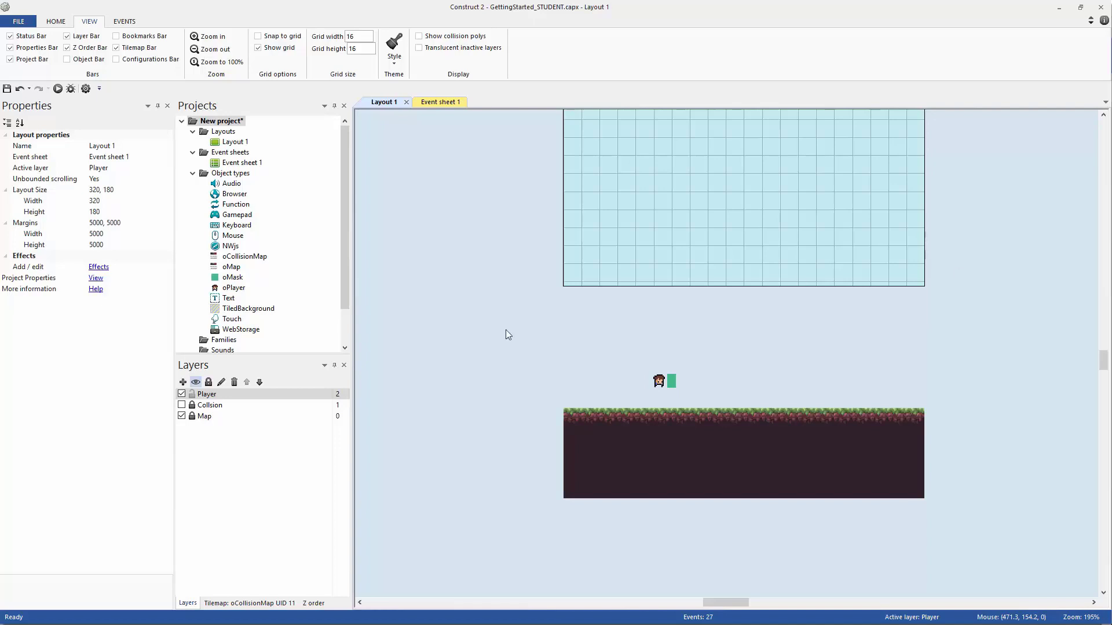
click(95, 279)
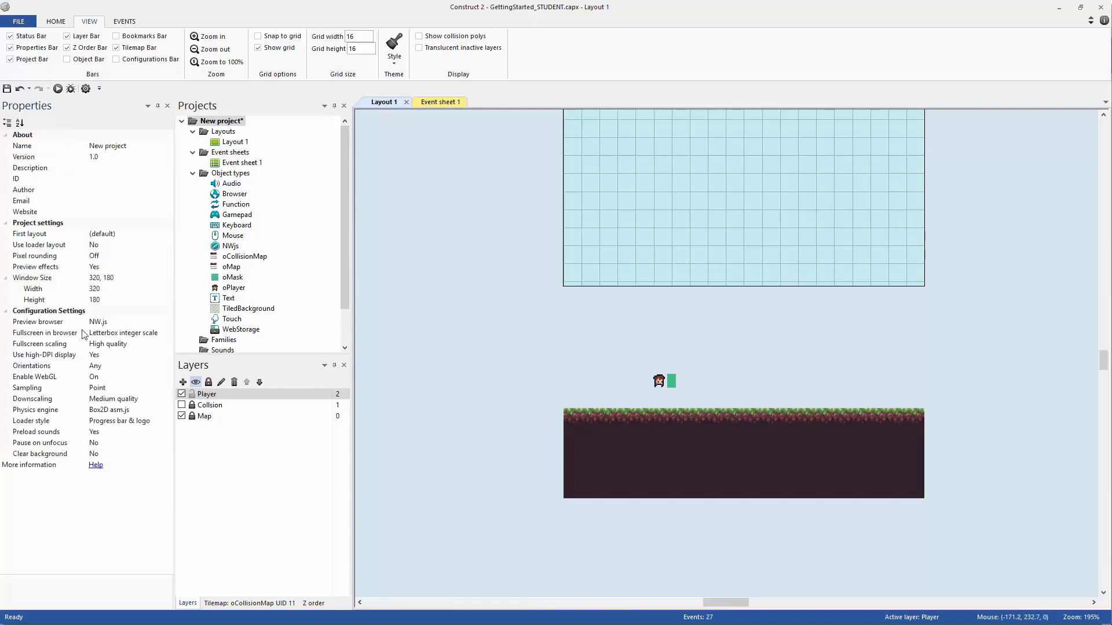
click(70, 258)
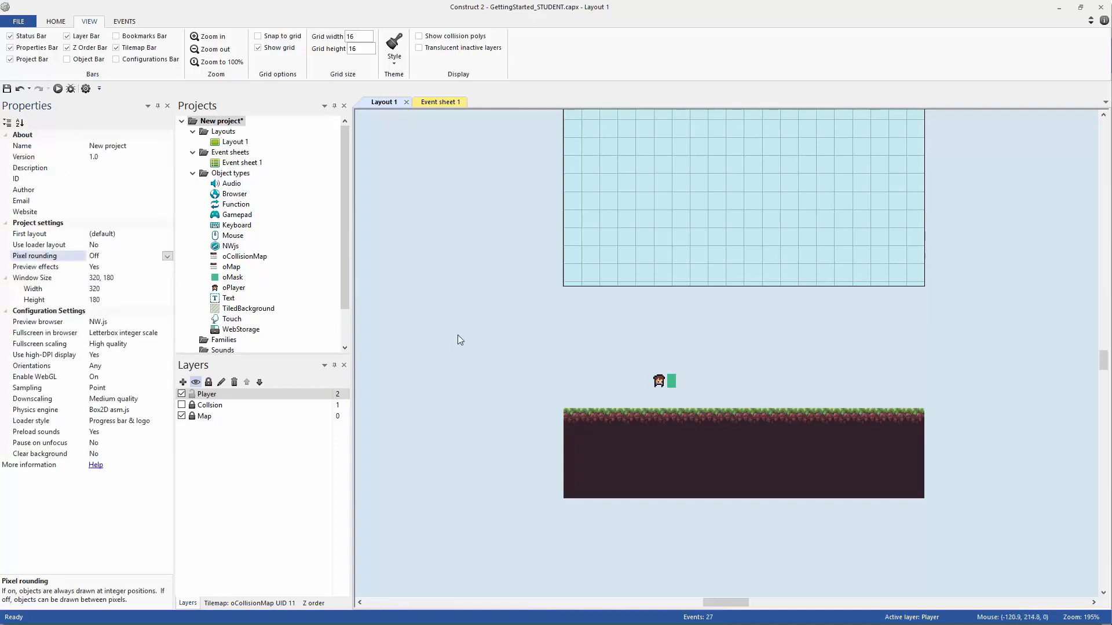
click(481, 345)
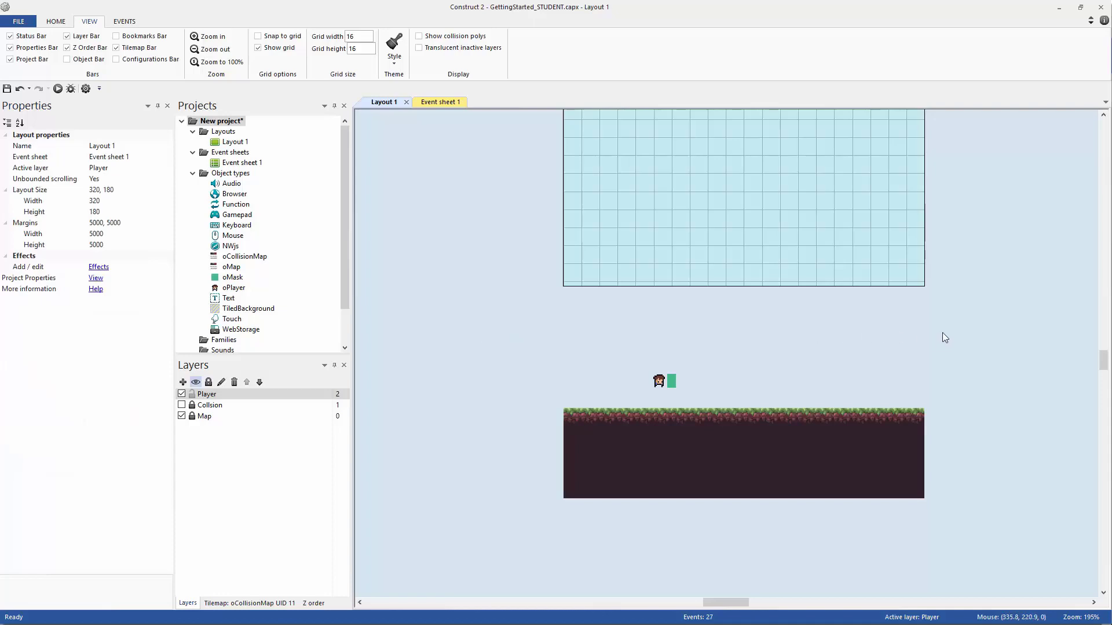